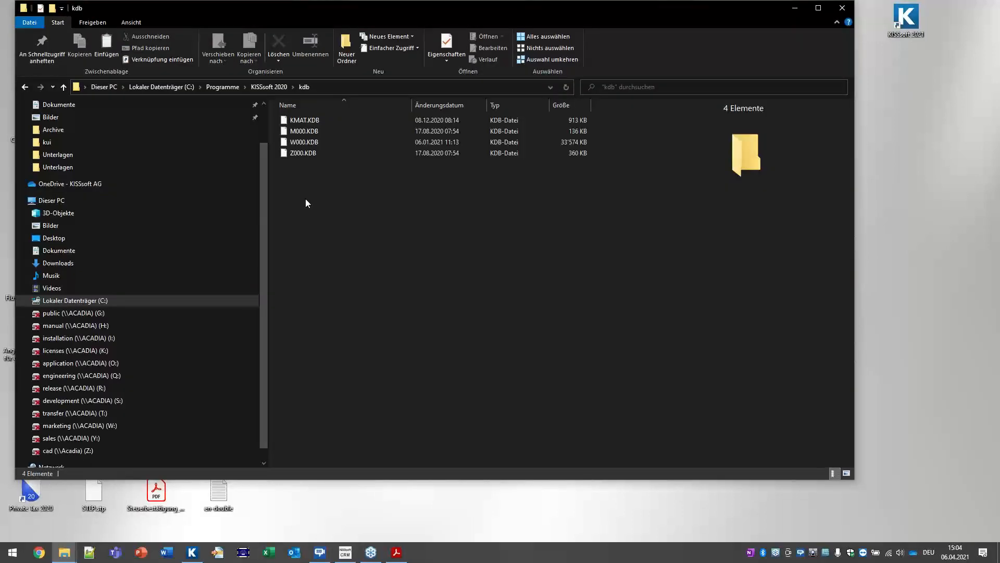
Step: Select the four KDB database files in the kdb folder, then switch to KISSsoft
click(818, 8)
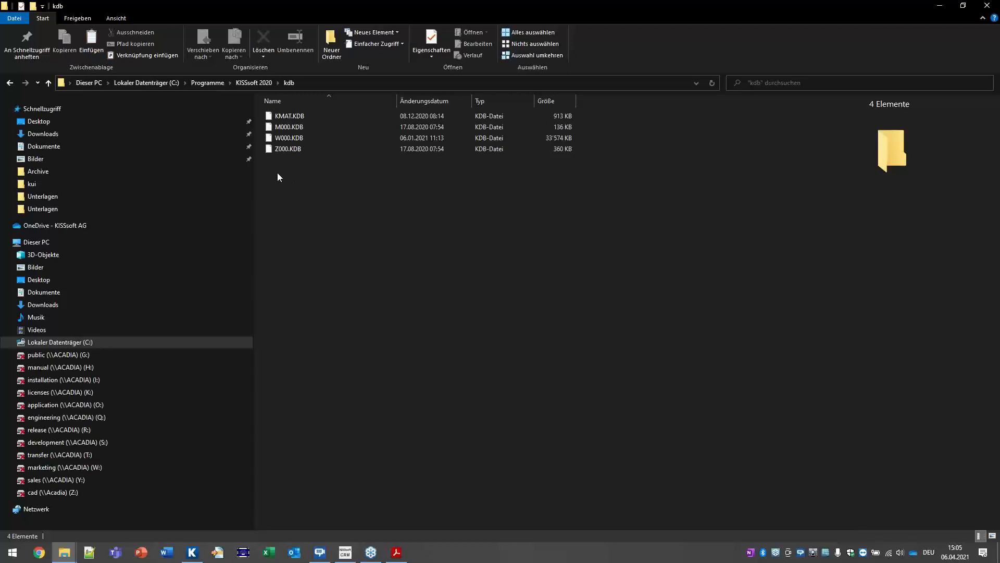
drag(271, 174, 302, 112)
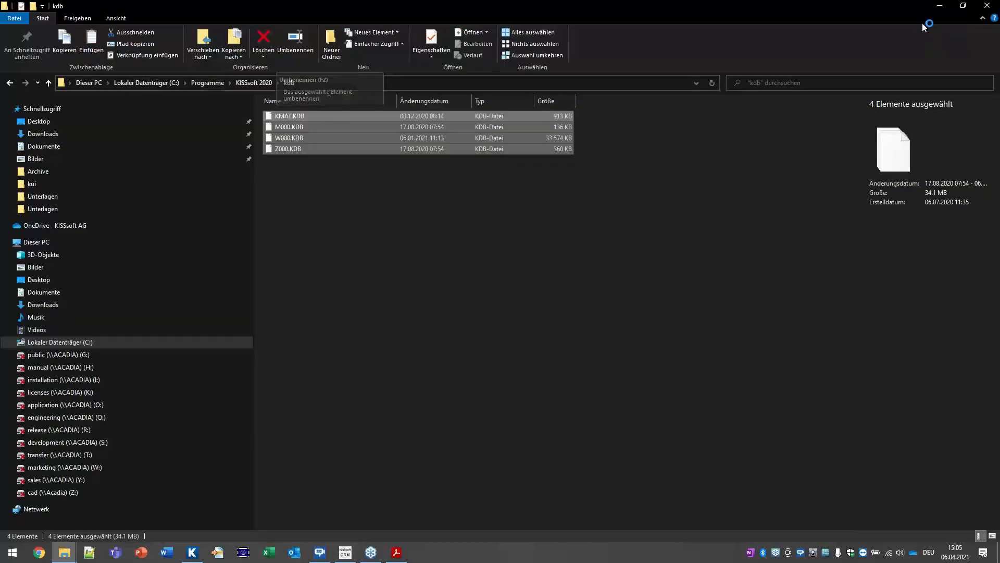
click(940, 6)
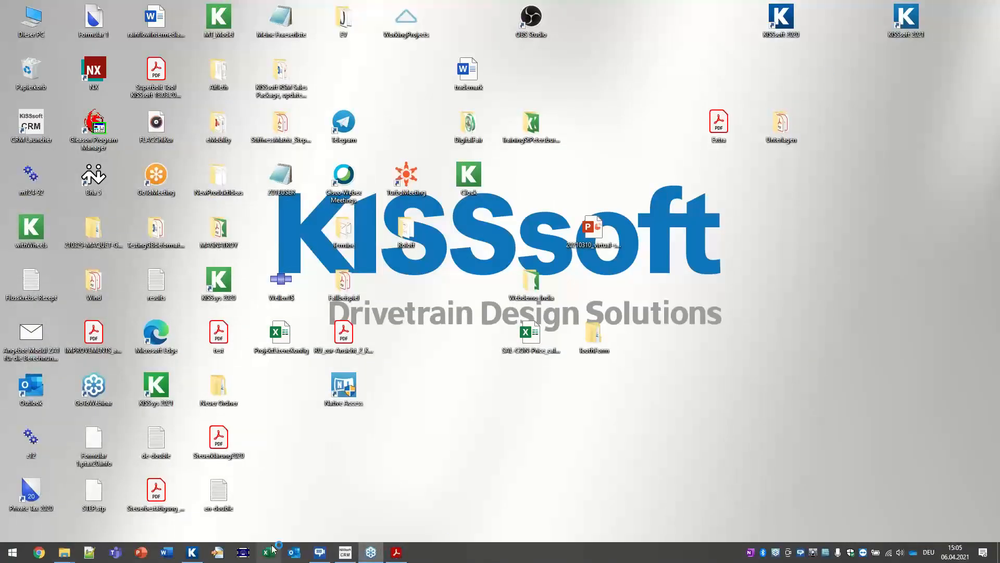
click(196, 555)
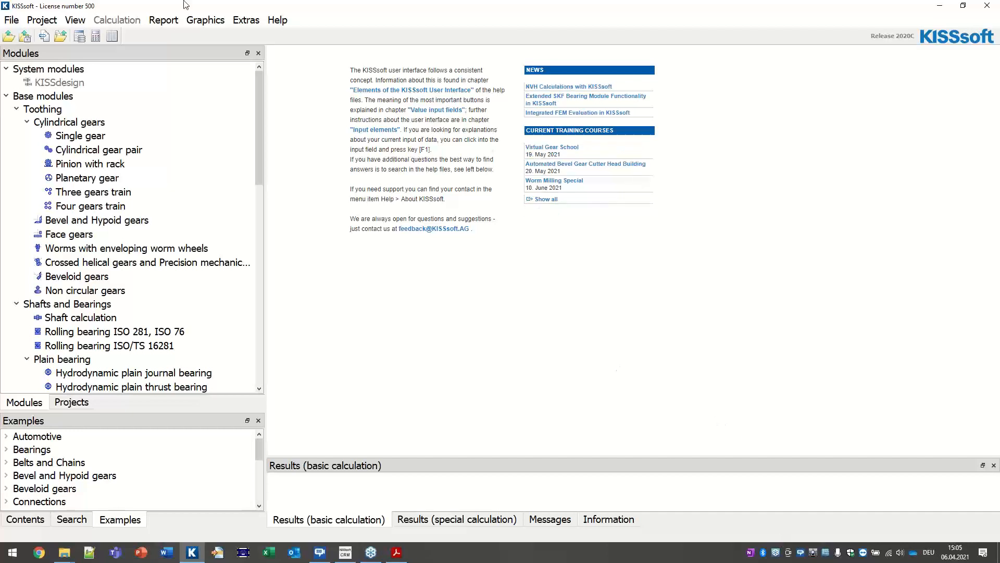
Step: Open the CylGearPair 1 (spur gear) example from the Cylindrical gears examples
scroll(61, 487, down, 5)
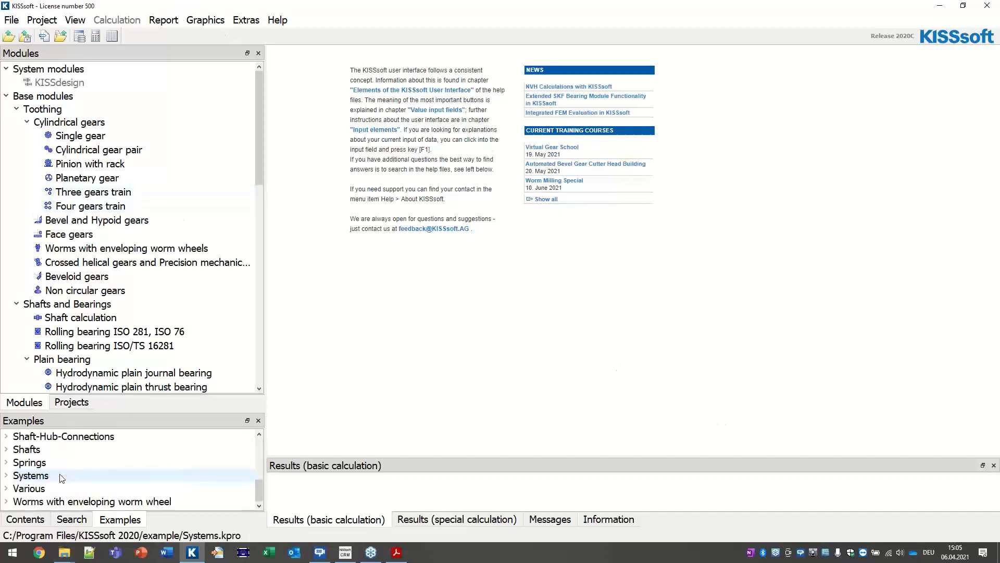
scroll(67, 490, up, 5)
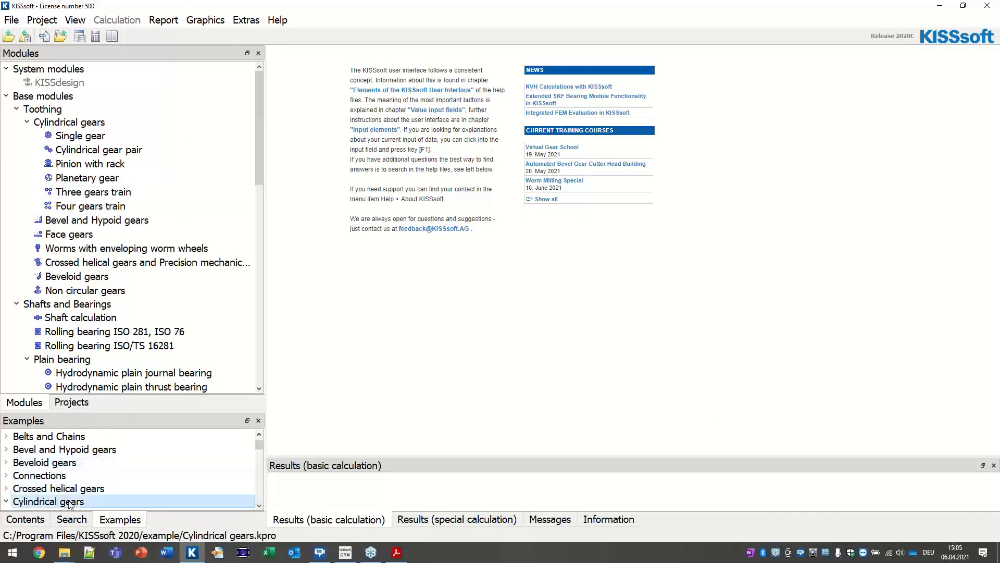
double_click(68, 502)
scroll(120, 469, up, 1)
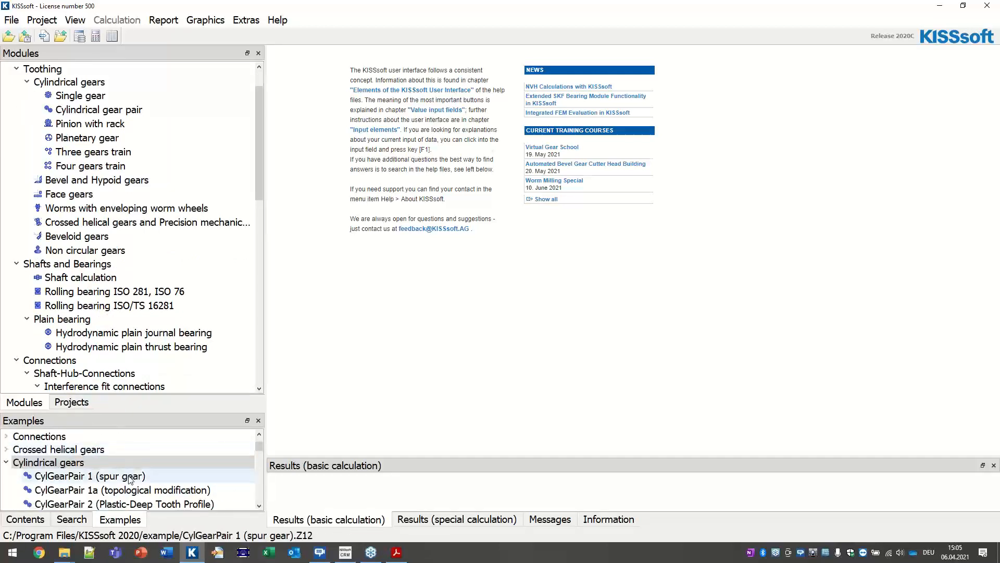
double_click(128, 475)
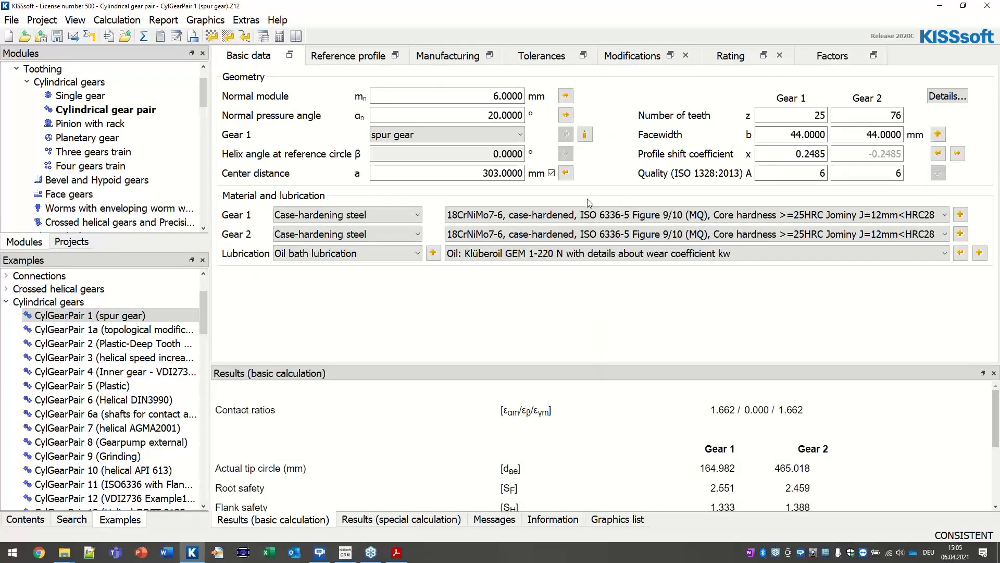
Step: Check Gear 1's material type and reference profile options unchanged, then return to basic data
click(377, 215)
click(422, 32)
click(350, 57)
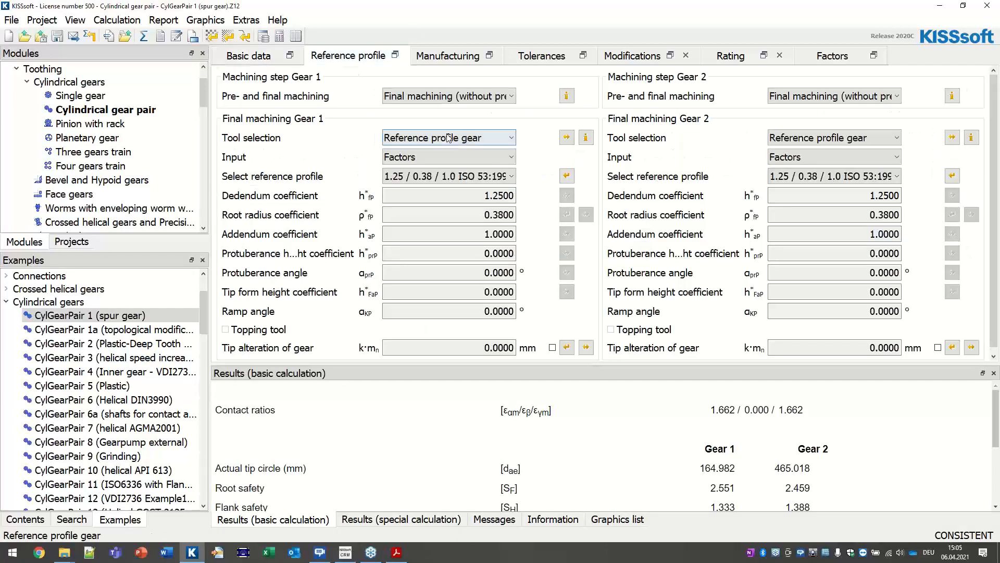
click(450, 178)
click(450, 178)
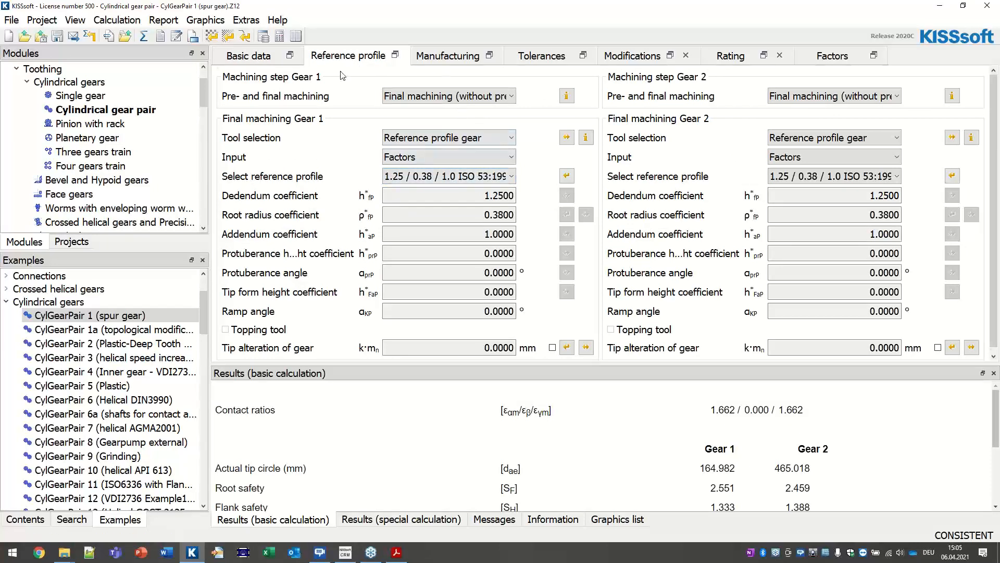
click(247, 56)
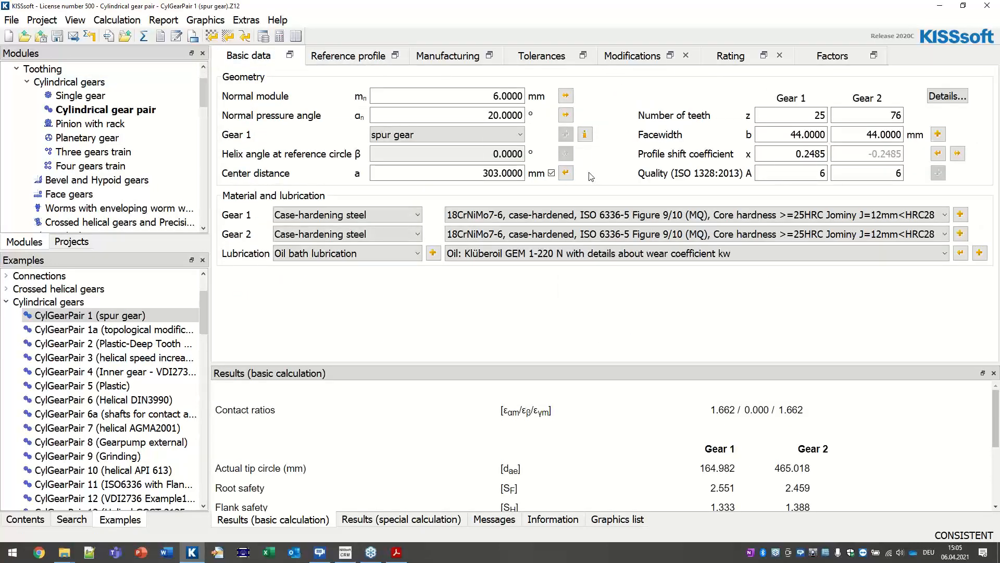
Step: Make Gear 1 an own-input material with root endurance limit σF lim 450 N/mm²
click(960, 215)
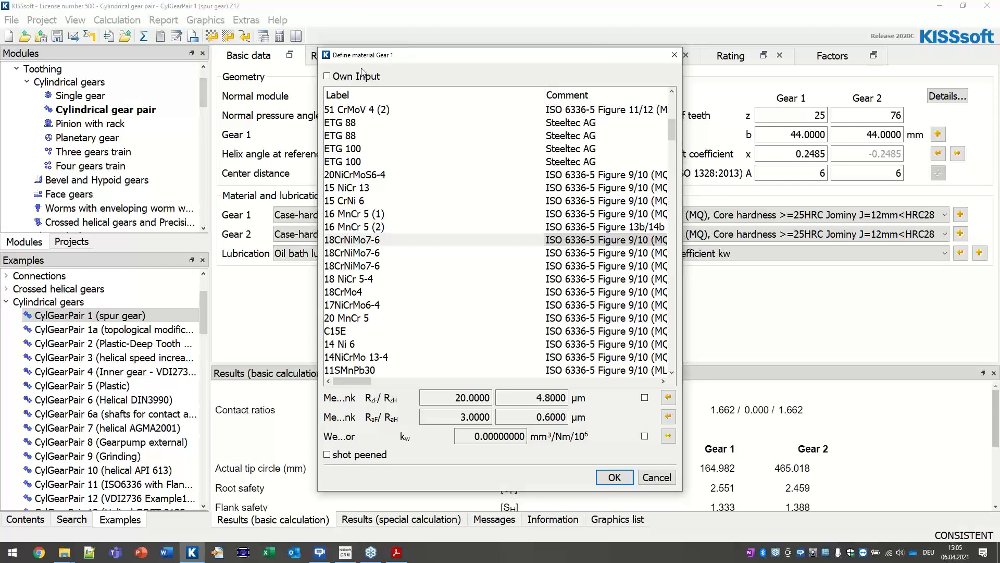
click(328, 76)
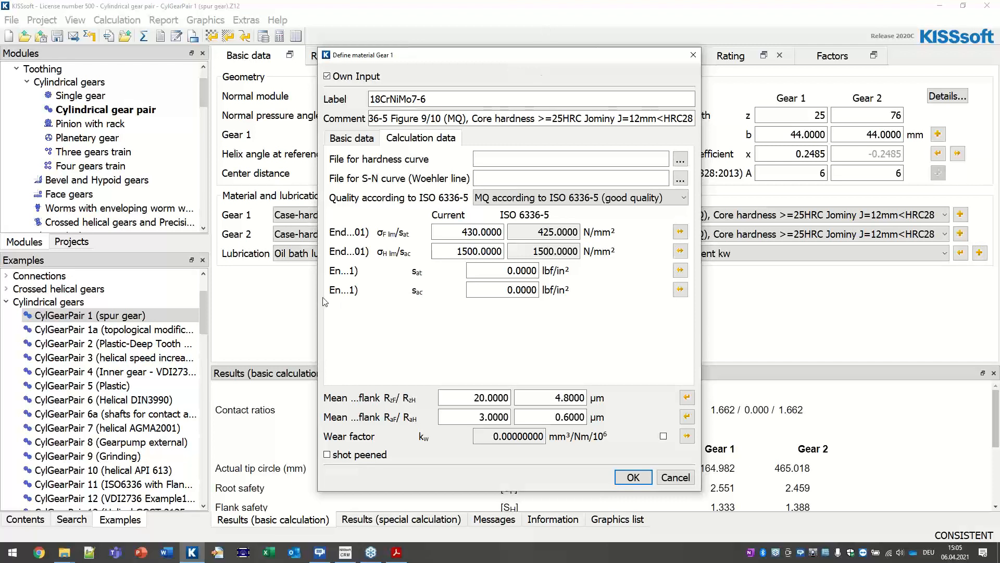
drag(285, 296, 234, 296)
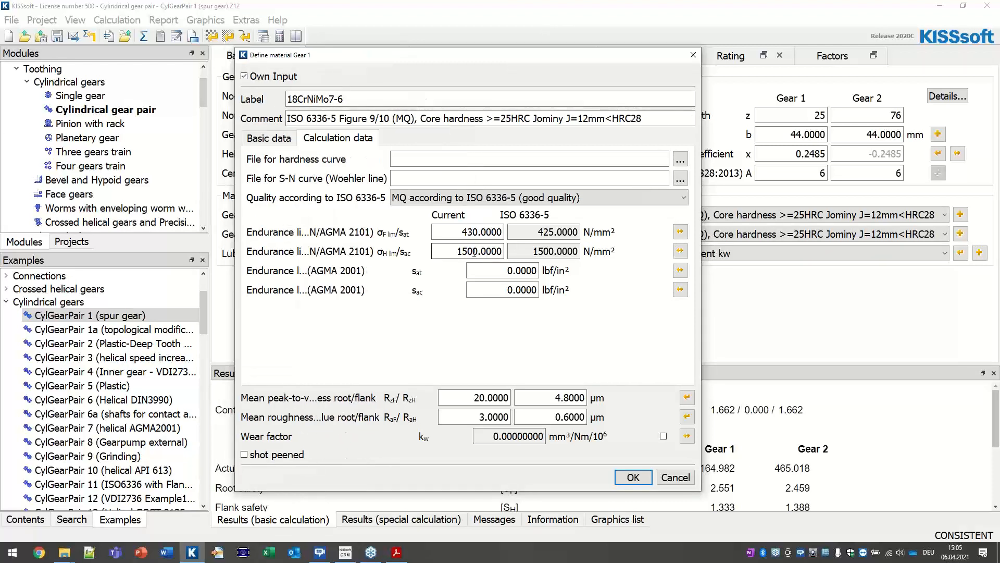
drag(459, 232, 668, 234)
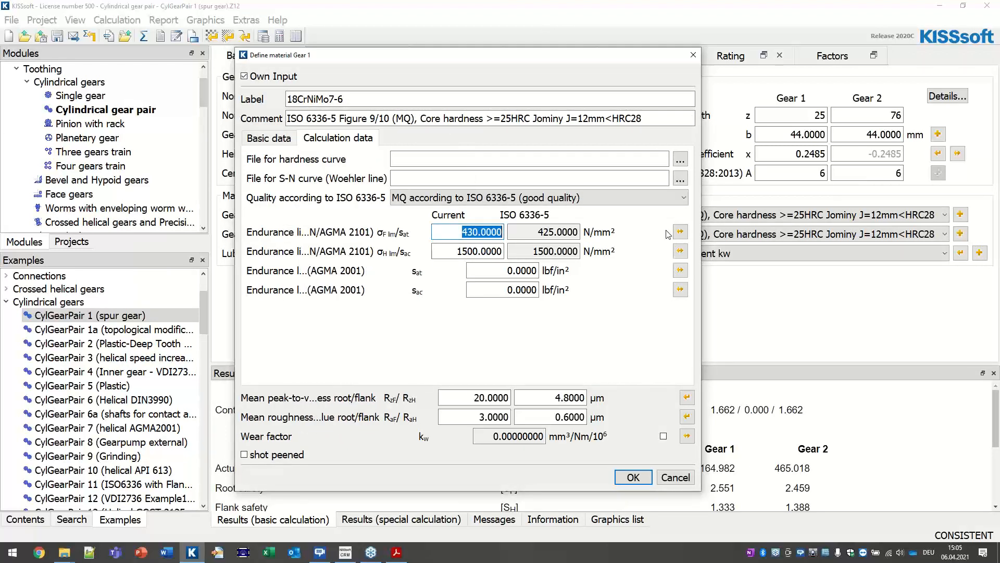
text(450)
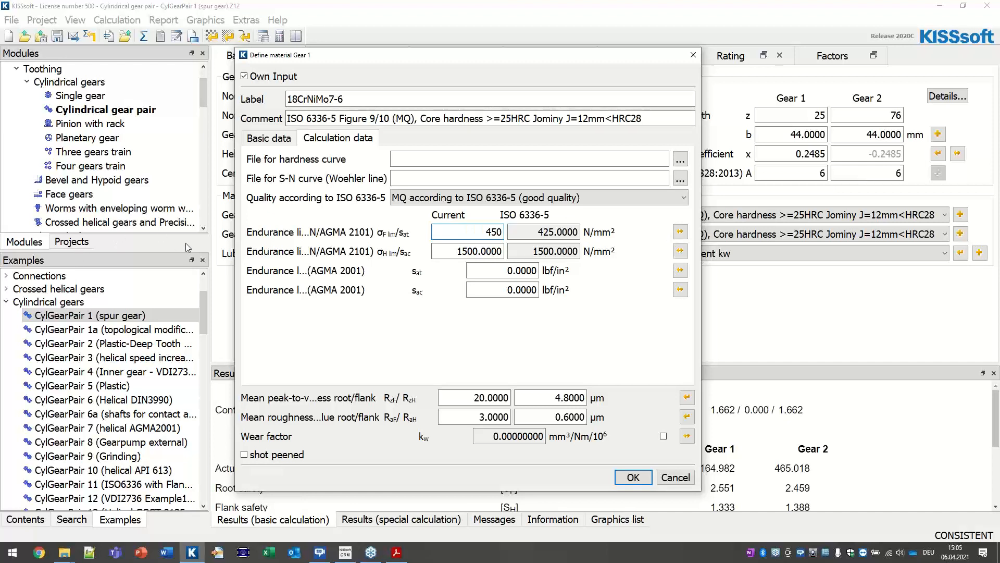
drag(235, 297, 193, 296)
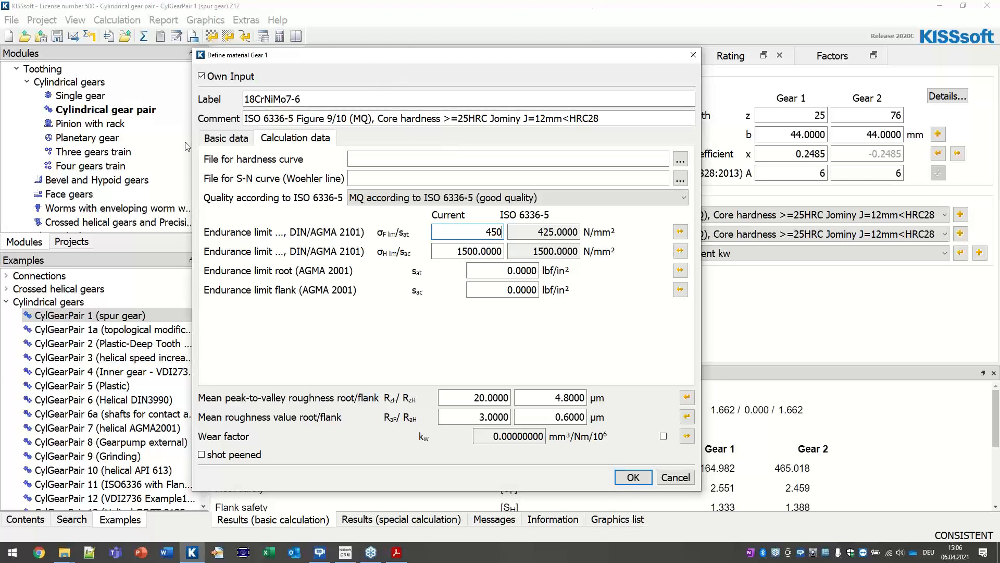
Step: Review the custom material's basic properties and endurance data, then confirm it
click(242, 141)
click(301, 141)
click(224, 144)
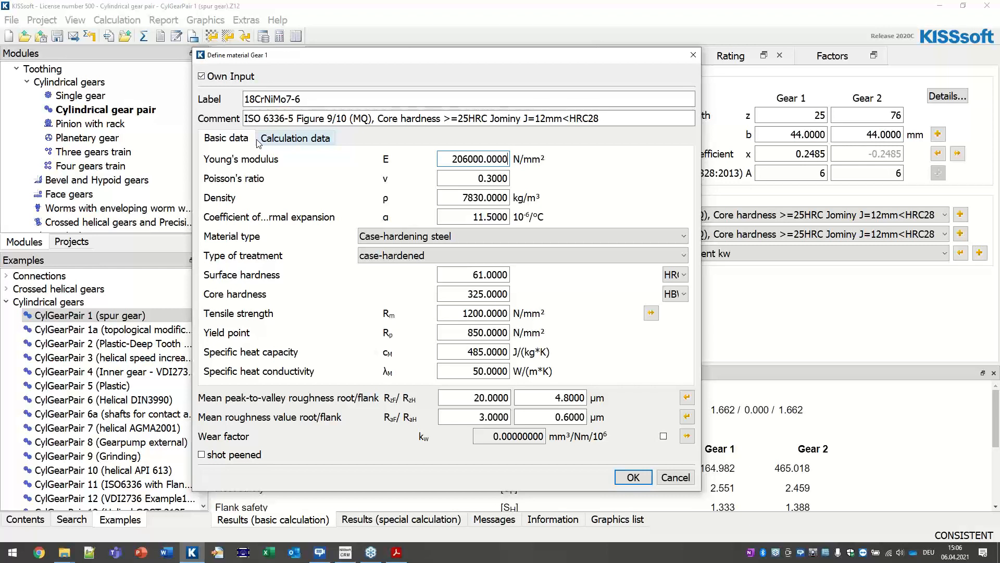
click(284, 140)
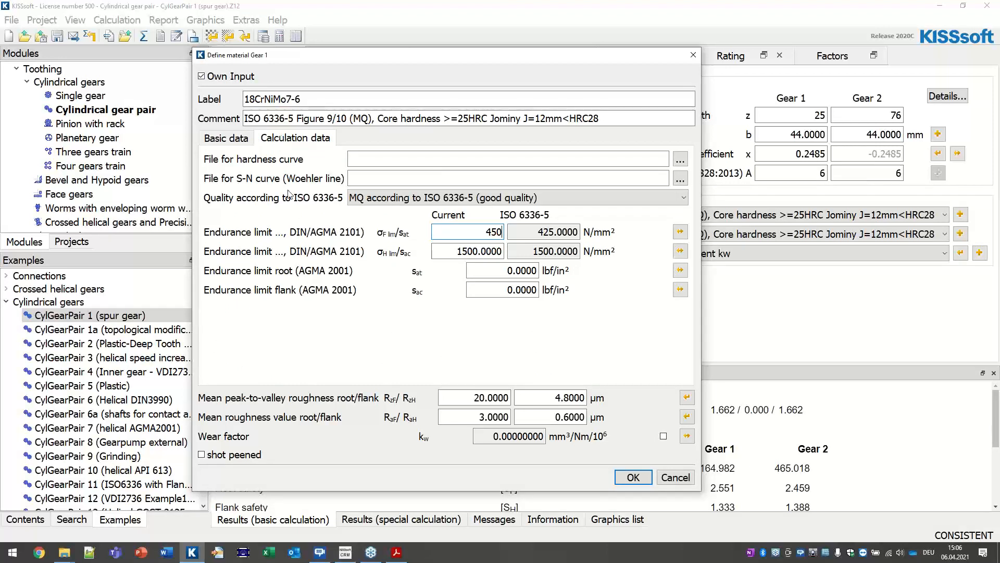
click(244, 141)
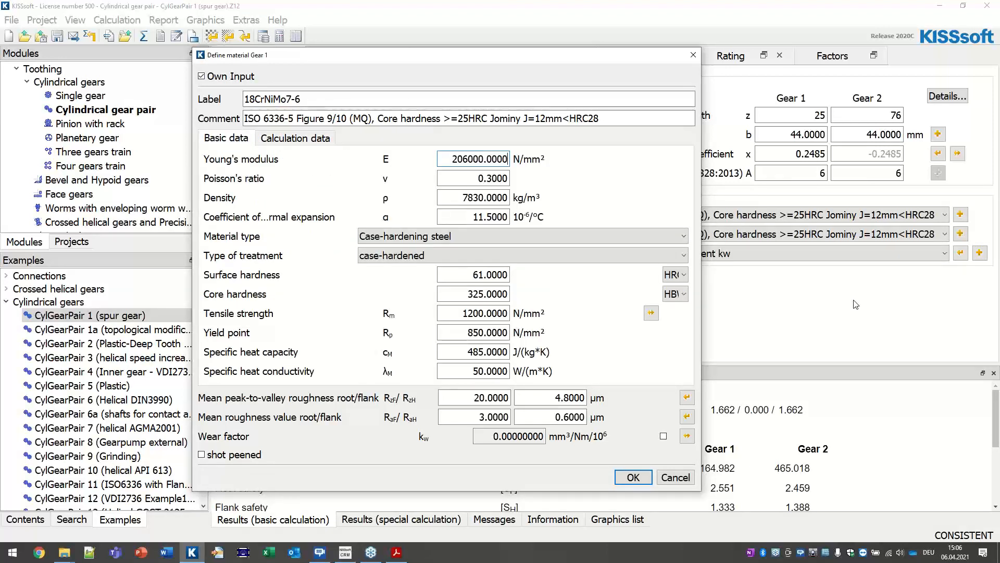
click(316, 138)
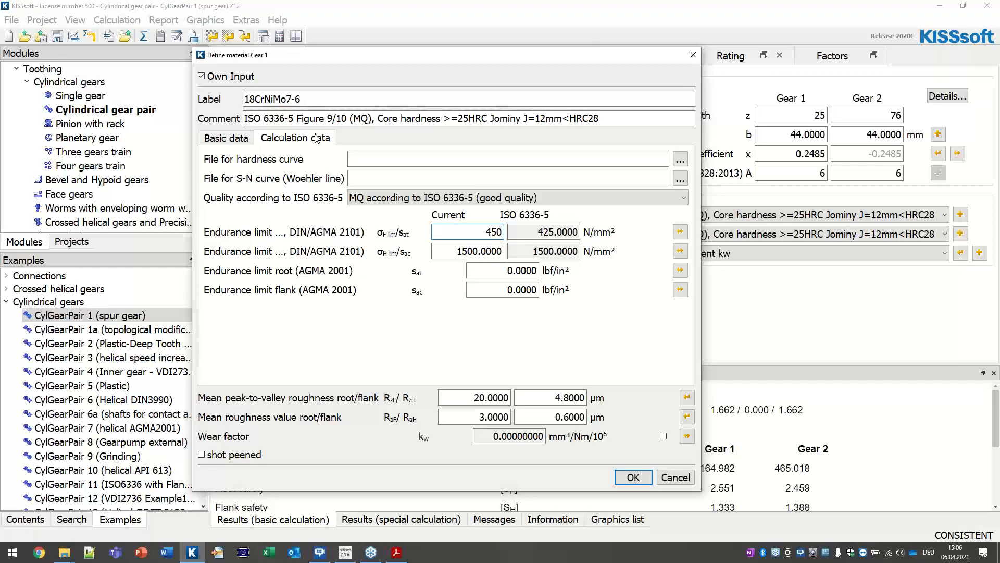
click(211, 140)
click(299, 138)
click(208, 138)
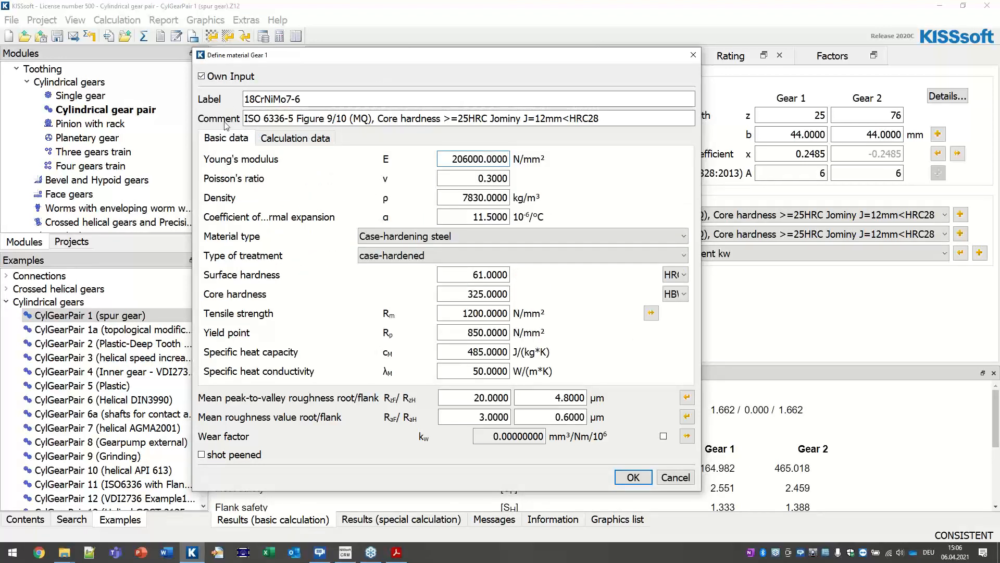
click(309, 138)
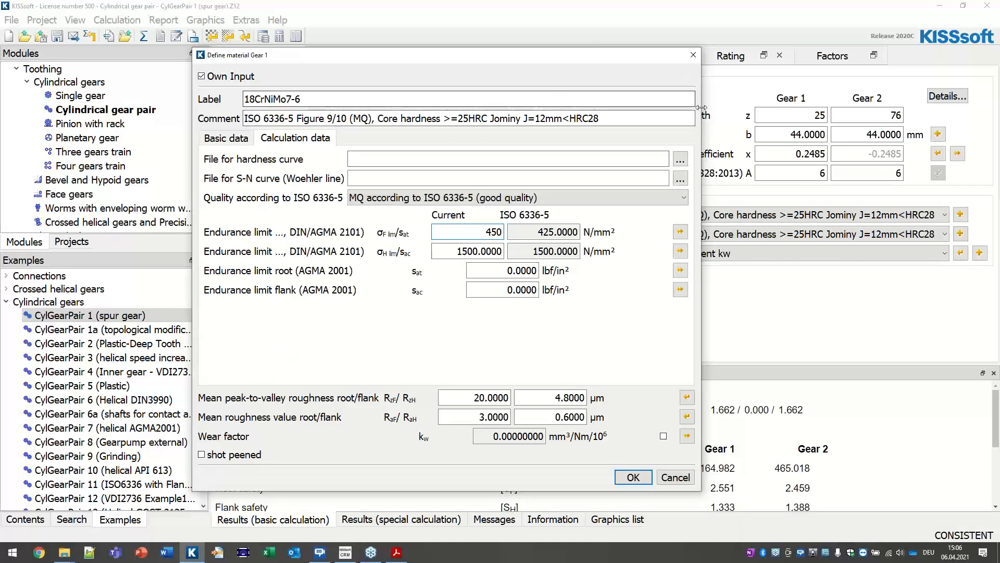
click(633, 478)
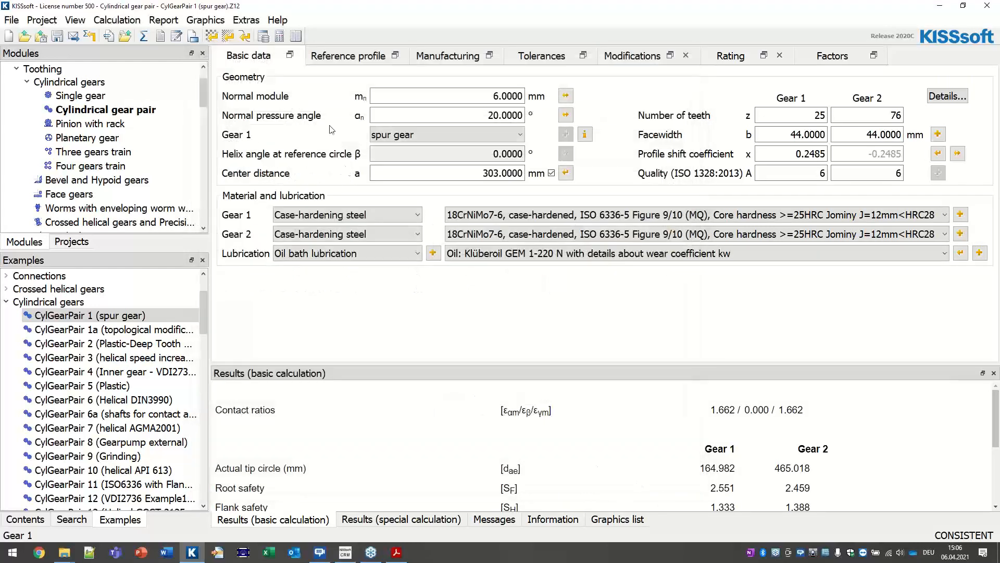
Step: Open the materials database tool with write permission, enlarged with a wider Group column
click(264, 37)
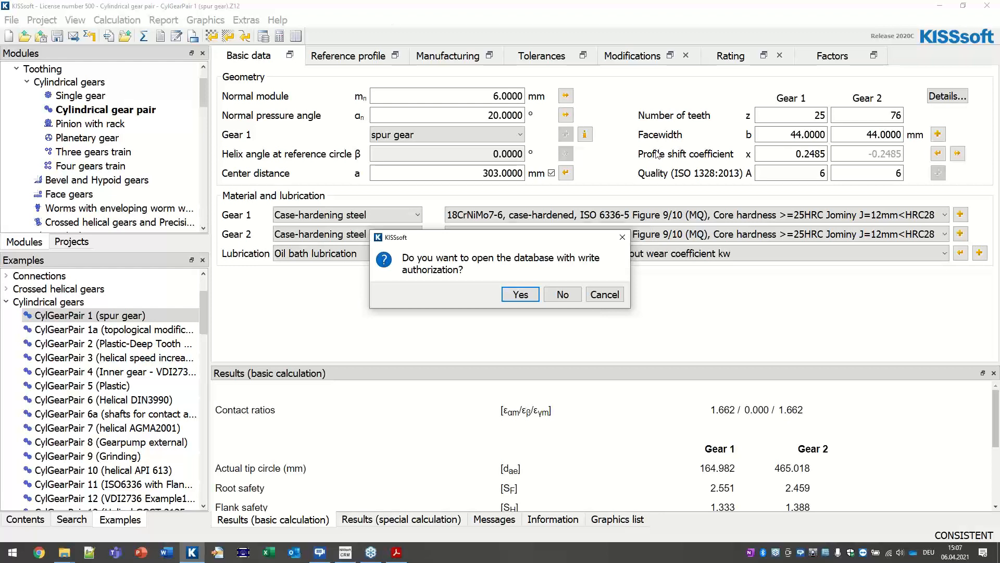
click(519, 295)
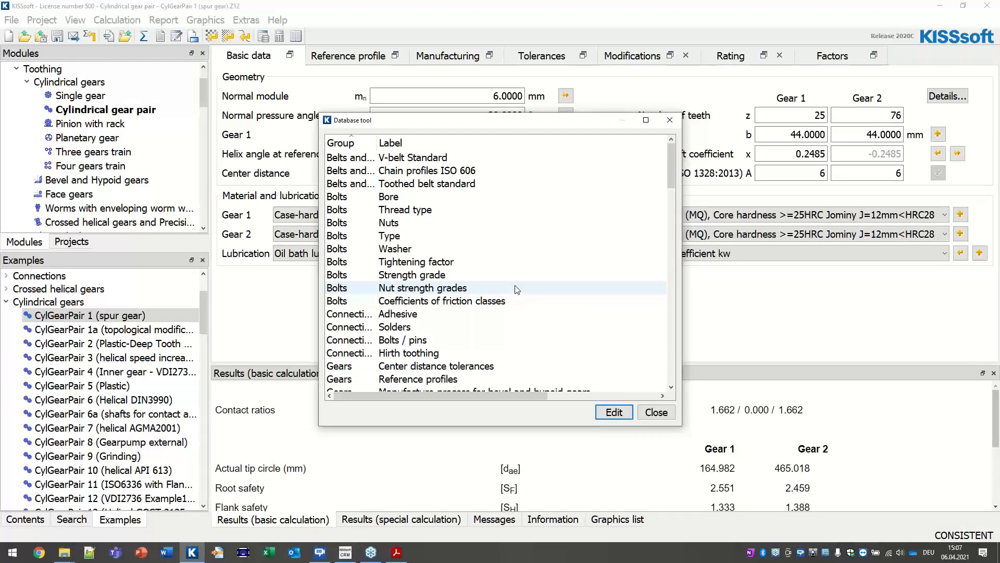
drag(682, 245, 845, 245)
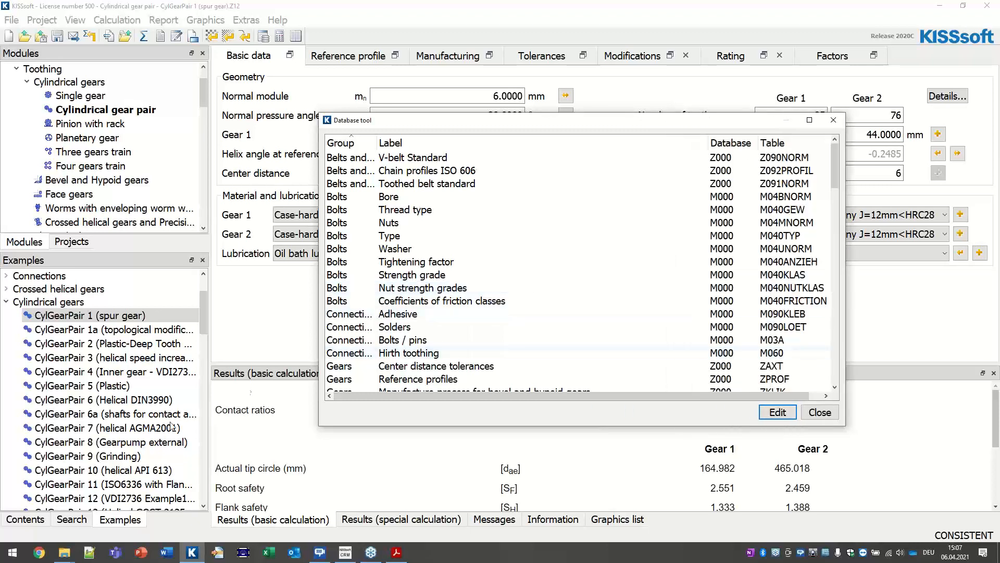
drag(319, 426, 147, 428)
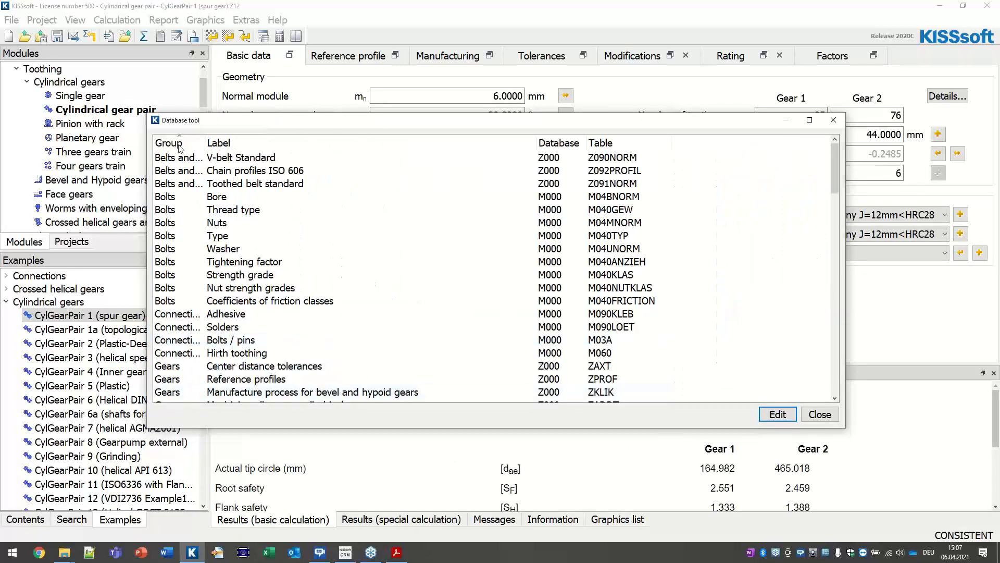
drag(205, 143, 357, 155)
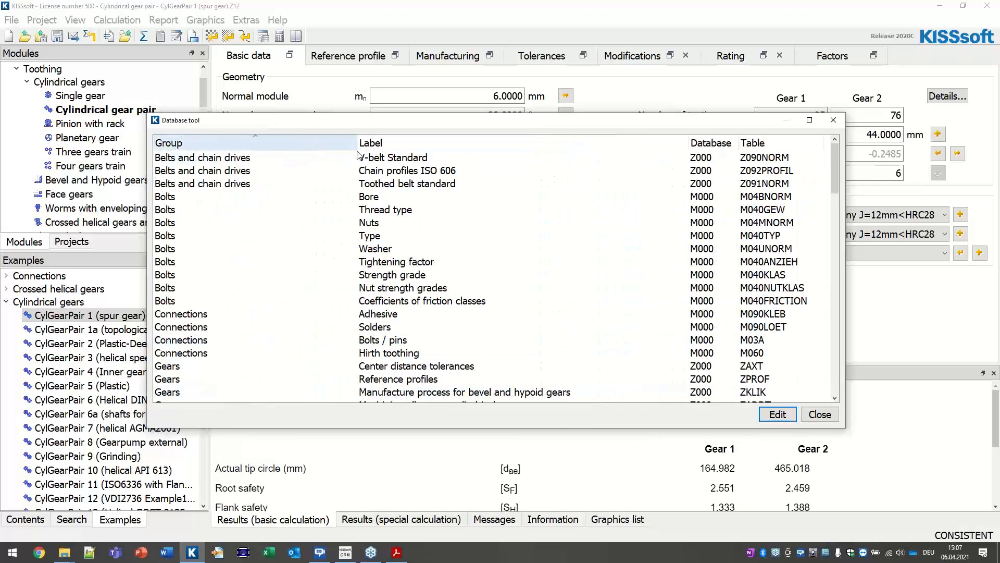
Step: Open the KMAT Materials / Basic data table
scroll(243, 361, down, 7)
scroll(243, 349, up, 3)
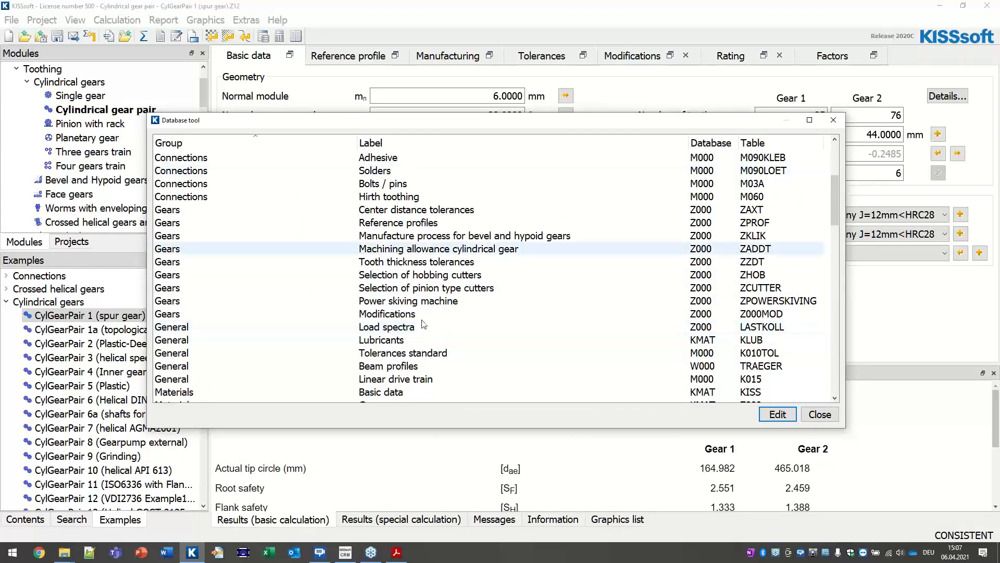
click(396, 391)
scroll(396, 392, down, 1)
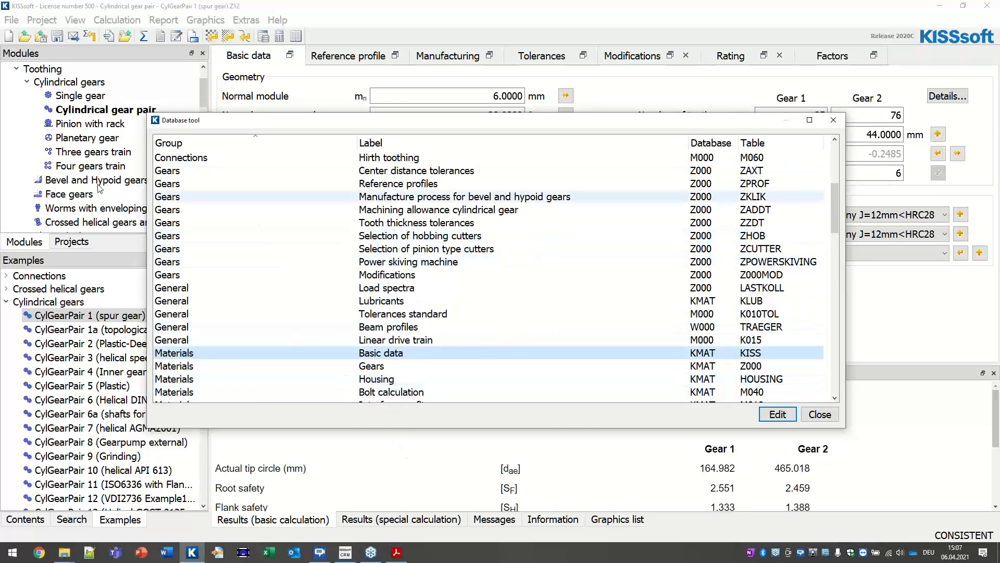
double_click(413, 359)
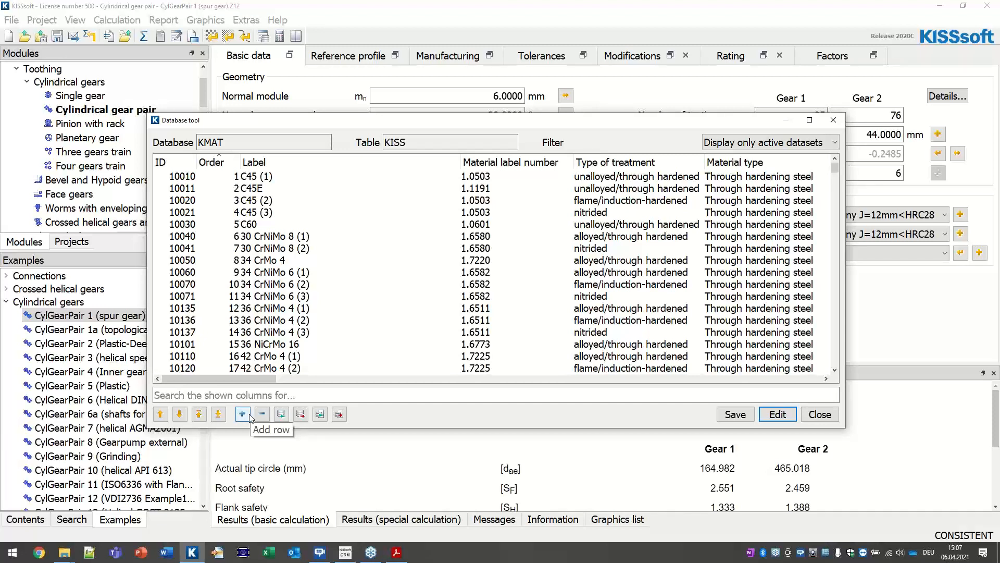
Step: Add a new material row copied from 18CrNiMo7-6 (ID 10260)
scroll(468, 258, down, 7)
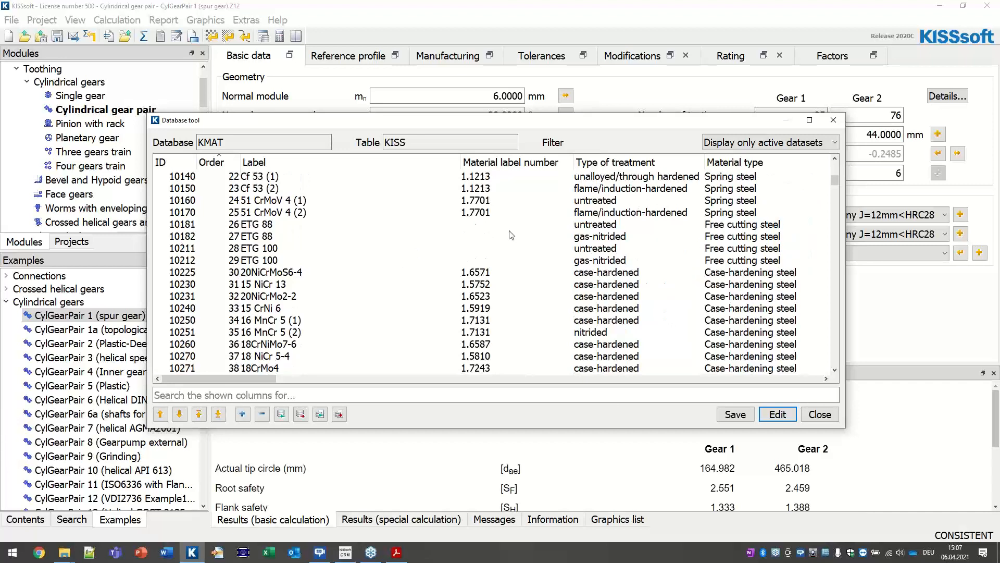
scroll(416, 260, down, 3)
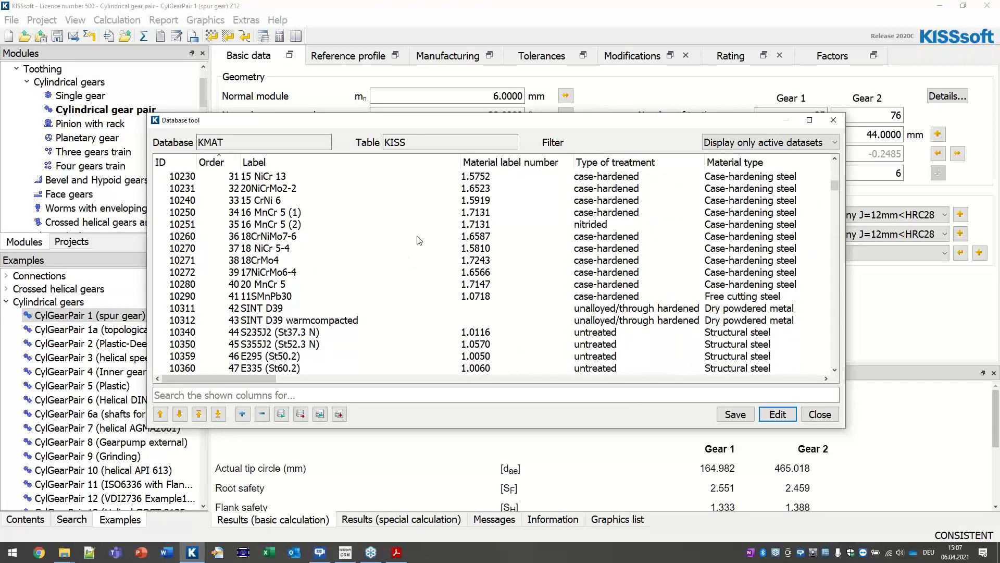
click(297, 238)
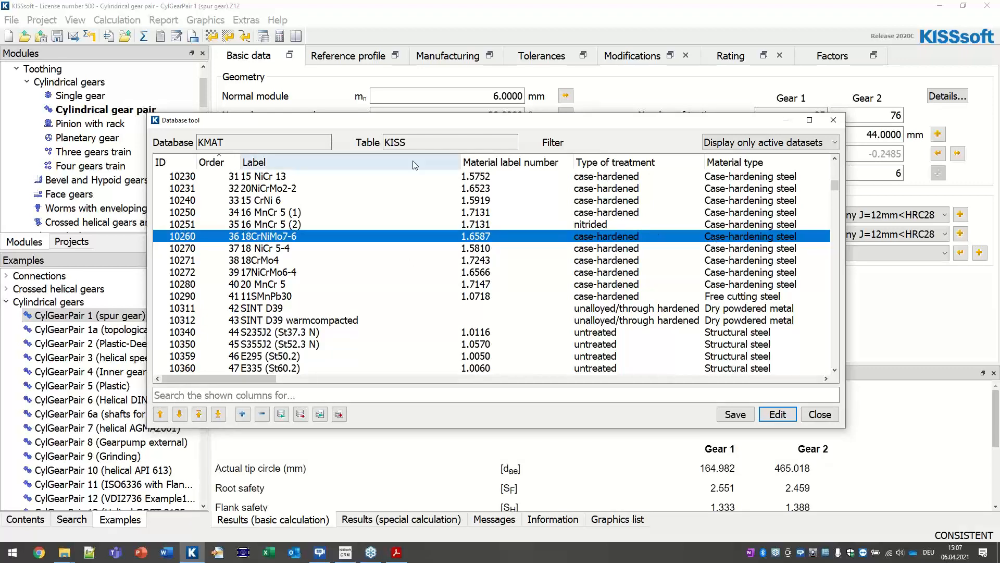
click(243, 414)
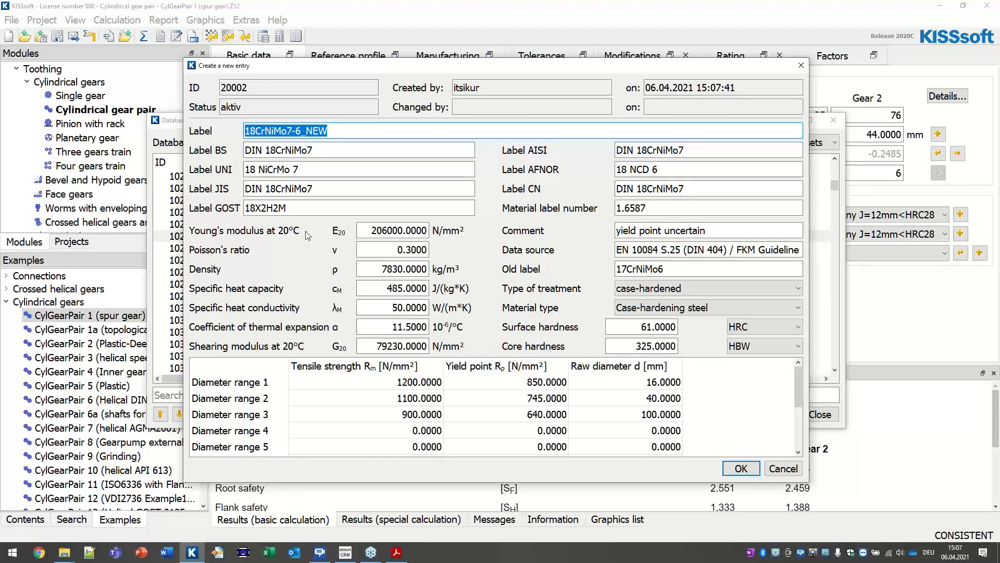
Step: Label new entry 20002 'MaterialWebdemoCustomizing' and confirm it
text(Material)
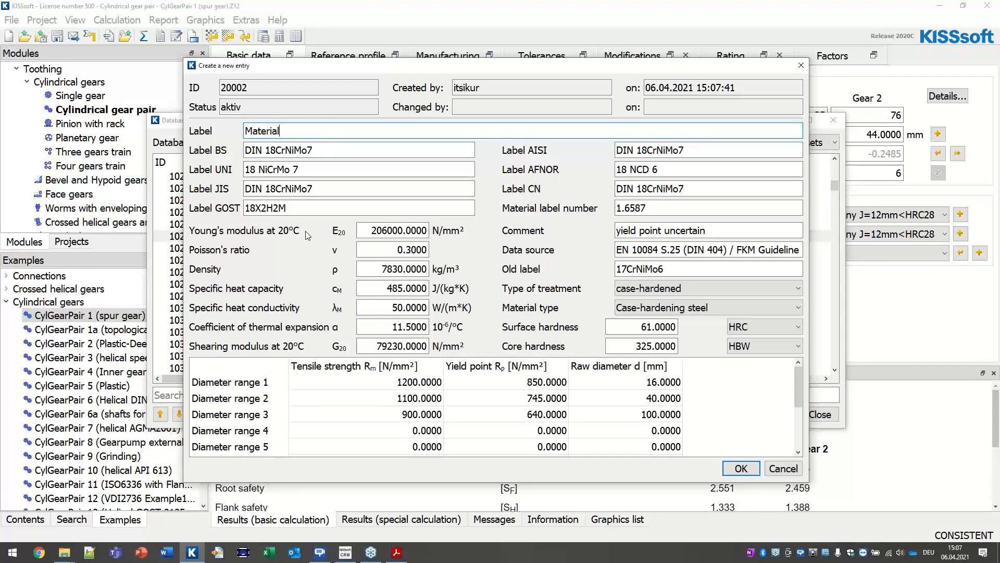
text(WebdemoCustomizing)
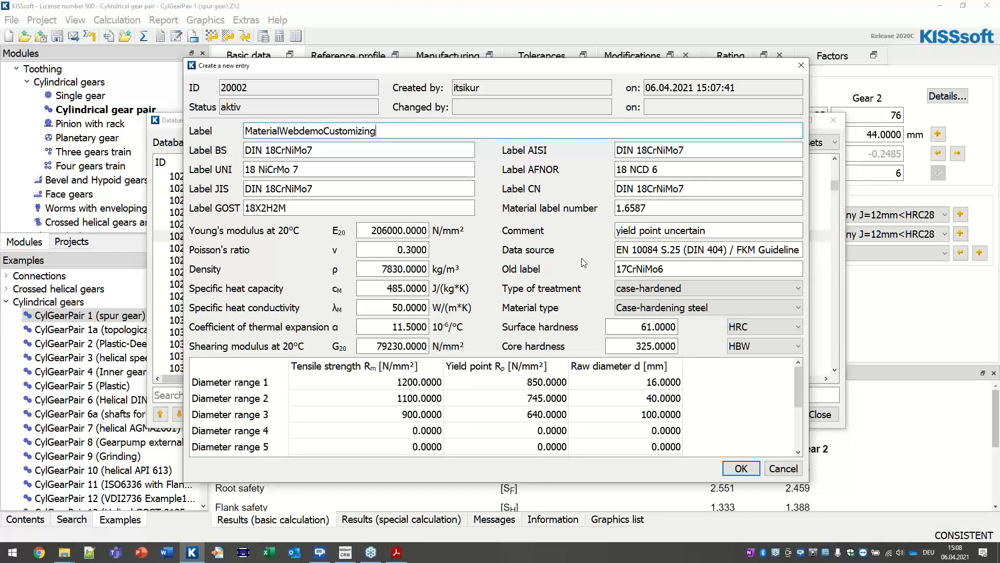
click(732, 469)
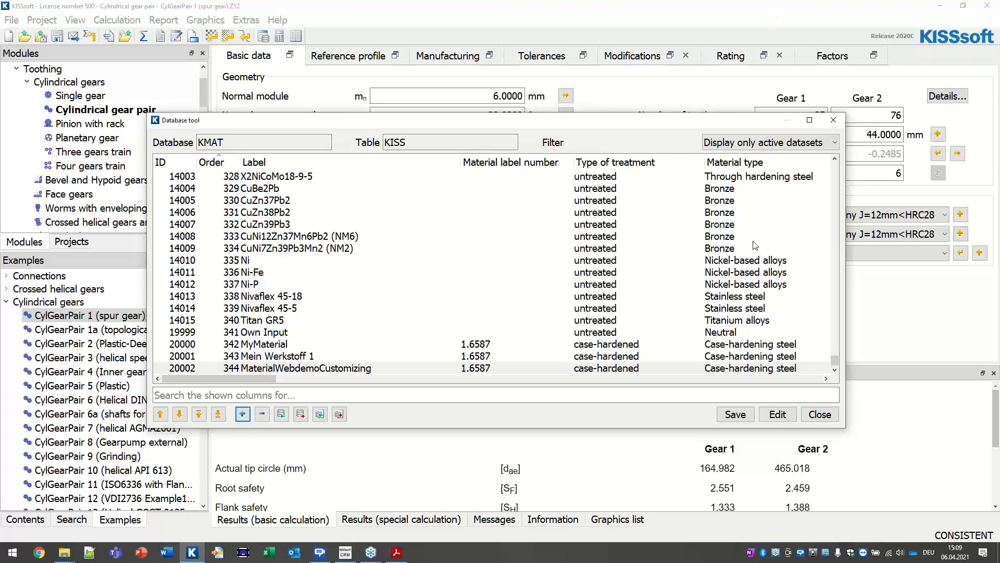
Step: Save the KMAT materials database with the new entry
click(735, 415)
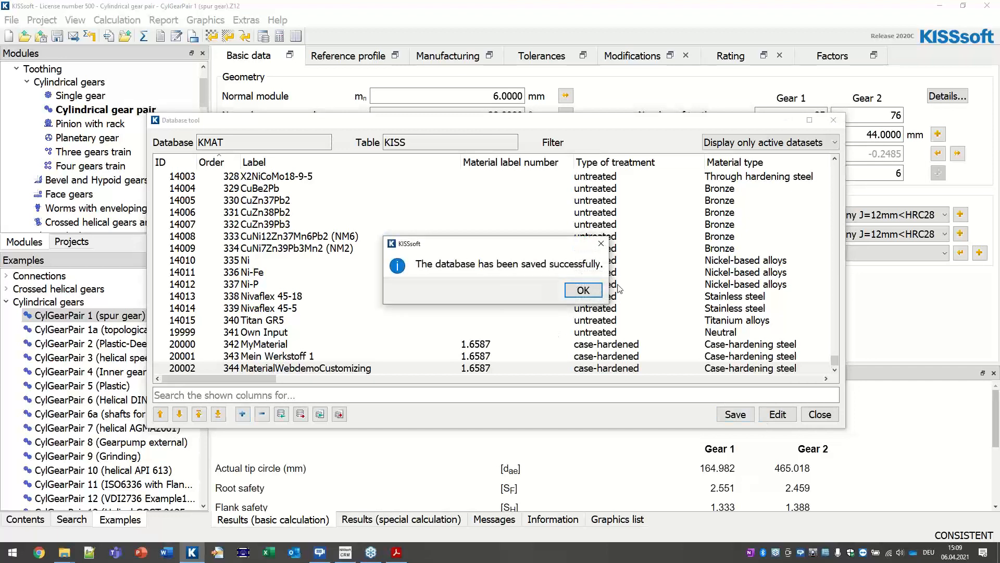
Step: Dismiss the save confirmation, close the materials table and select Materials / Gears
click(583, 290)
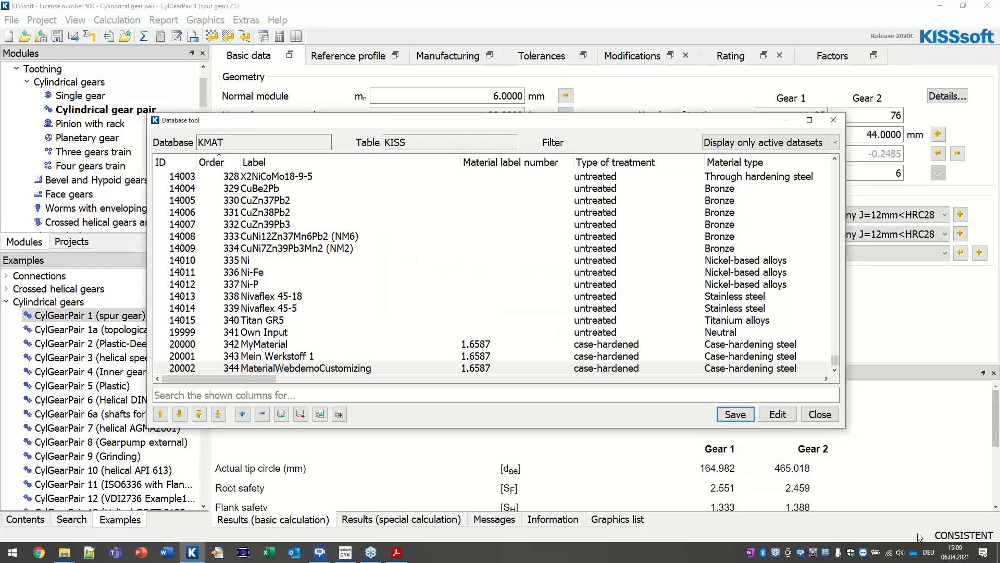
click(823, 417)
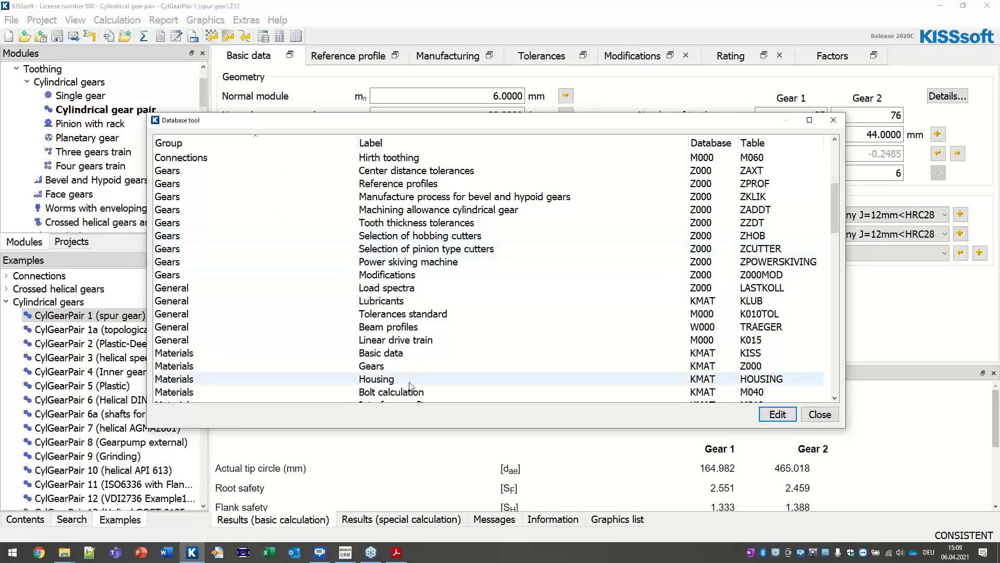
click(384, 367)
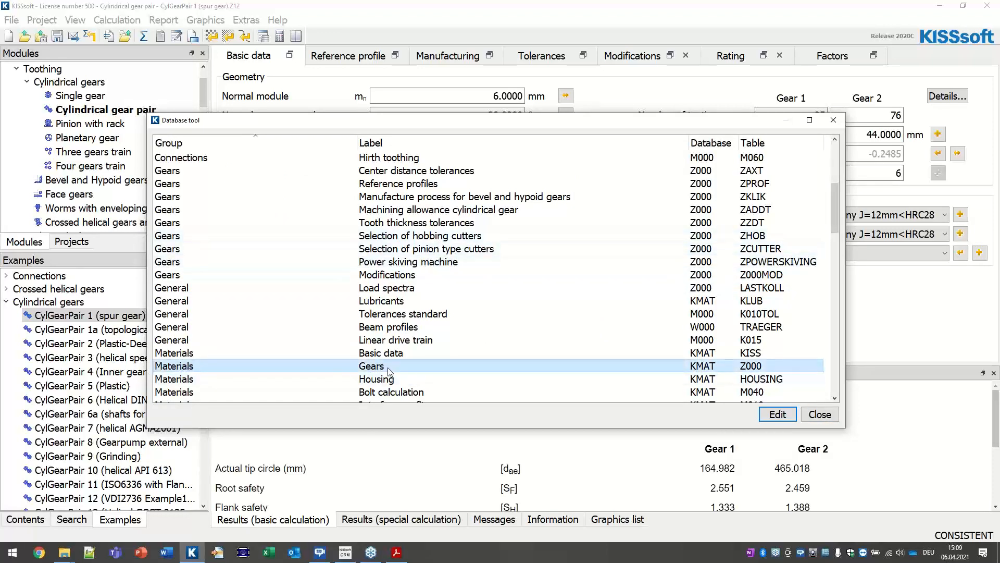
Step: Open the Z000 gear materials table and add a new entry (ID 20002)
double_click(379, 371)
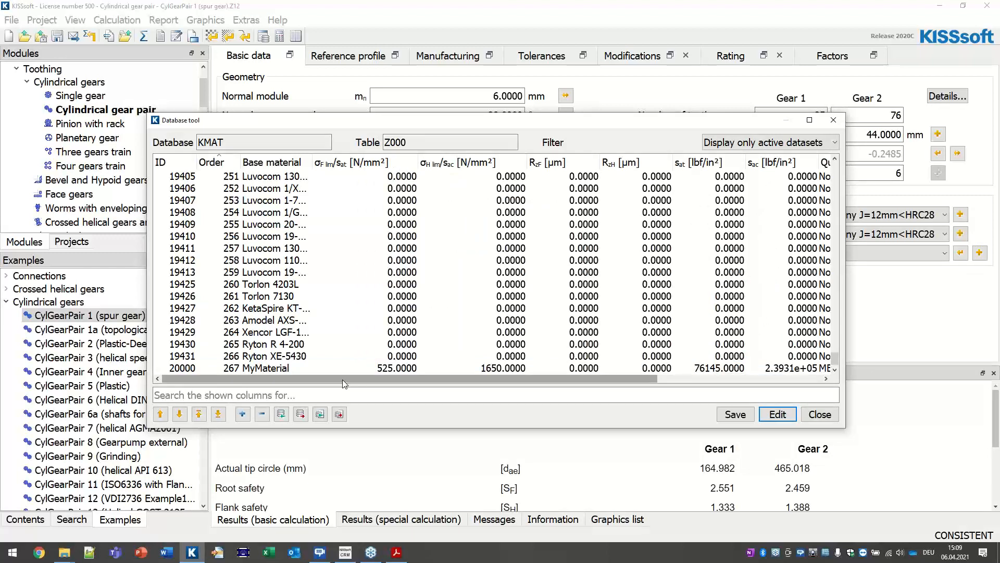
scroll(210, 177, down, 1)
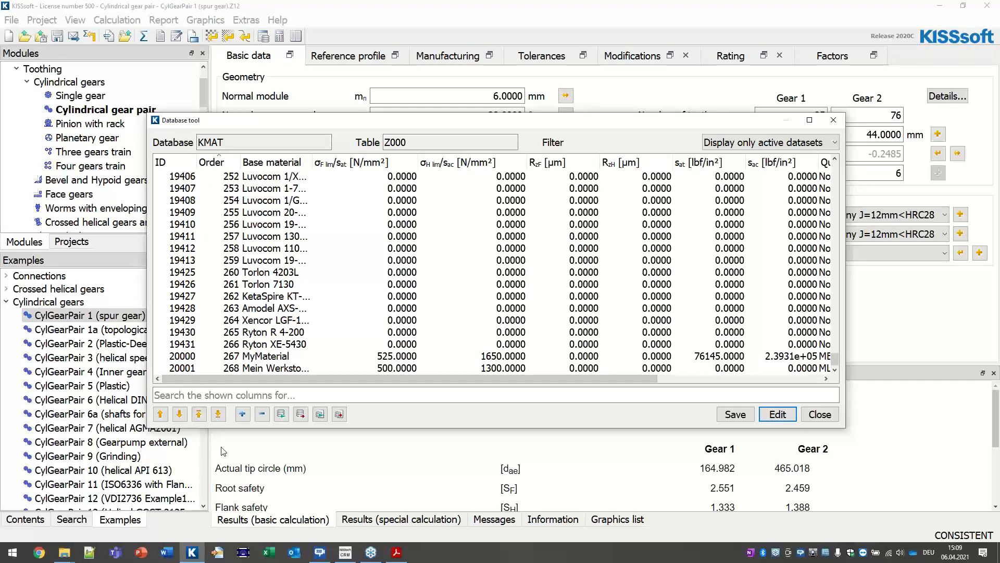
click(241, 416)
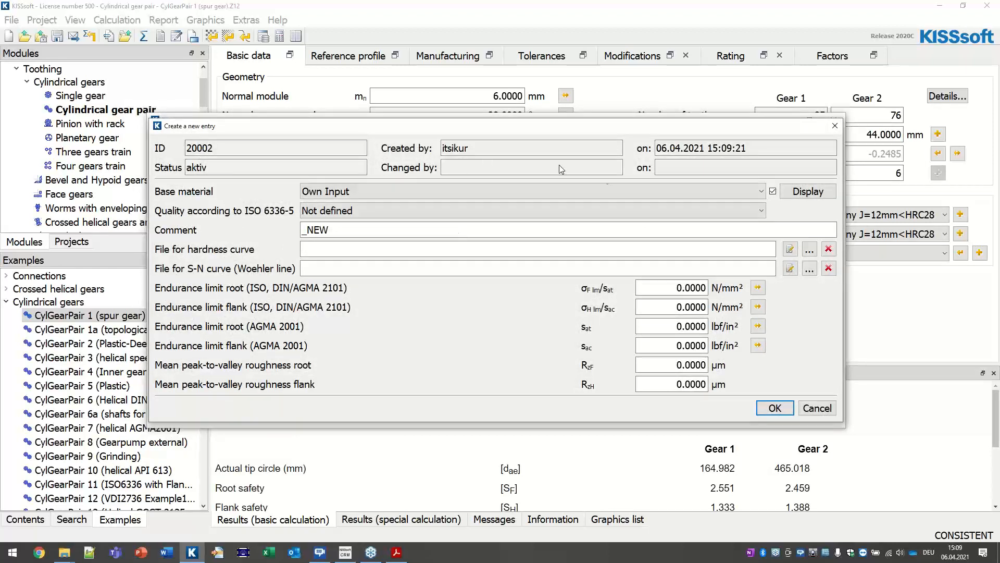
Step: Set the new gear material's base material to MaterialWebdemoCustomizing
click(393, 191)
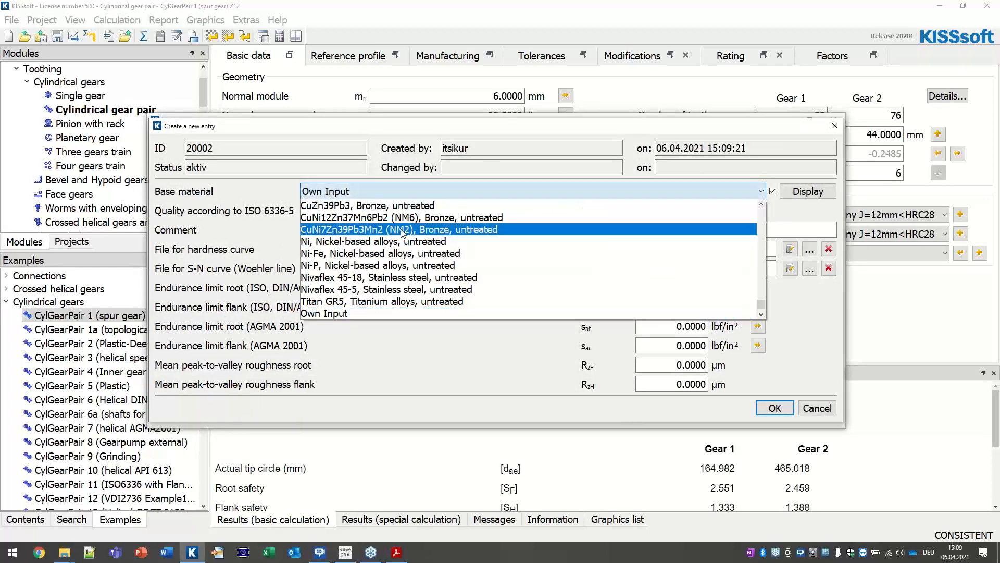
scroll(427, 247, down, 1)
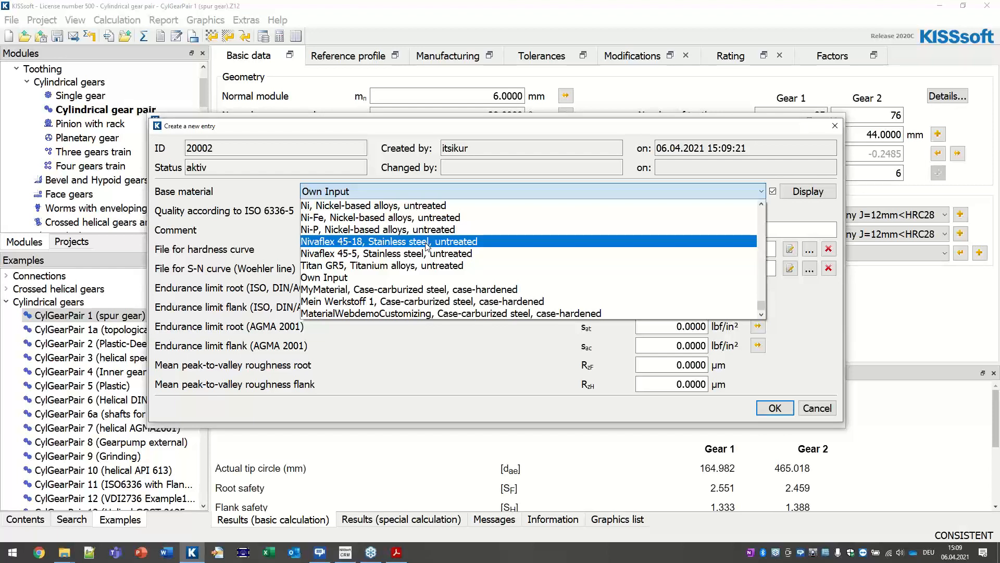
click(404, 313)
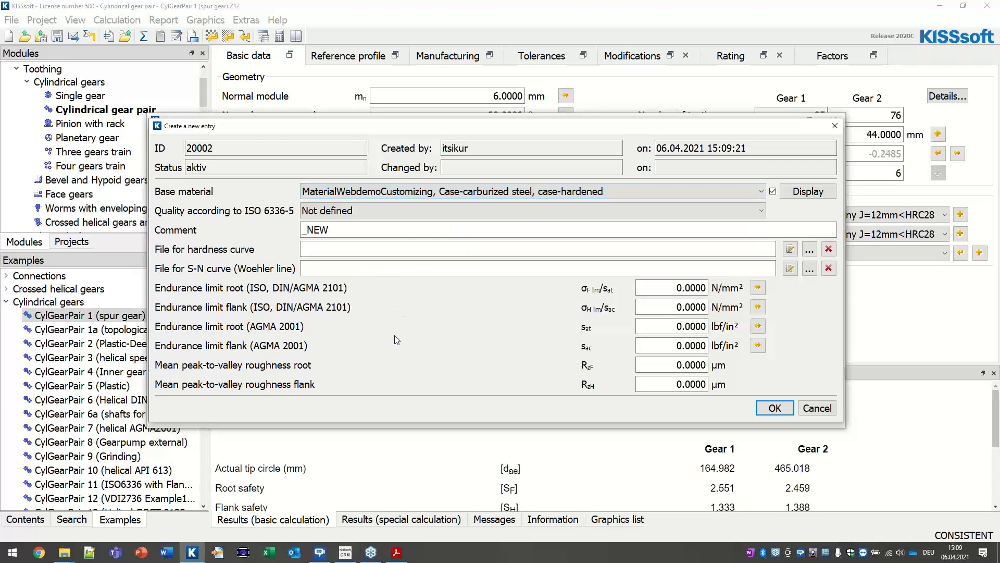
click(340, 211)
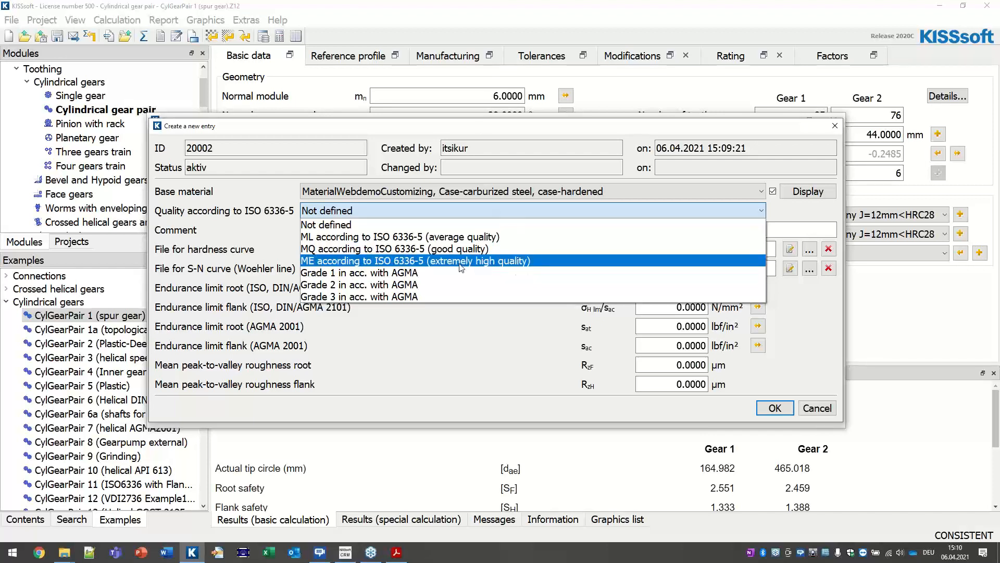
Step: Set the material to MQ quality per ISO 6336-5 with the comment 'Project Number 12345'
click(462, 249)
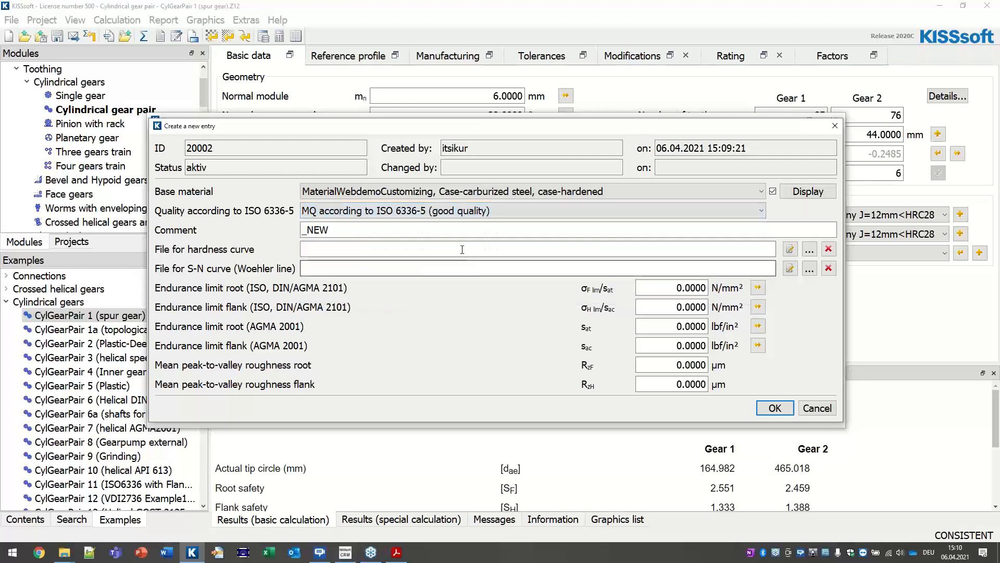
key(Tab)
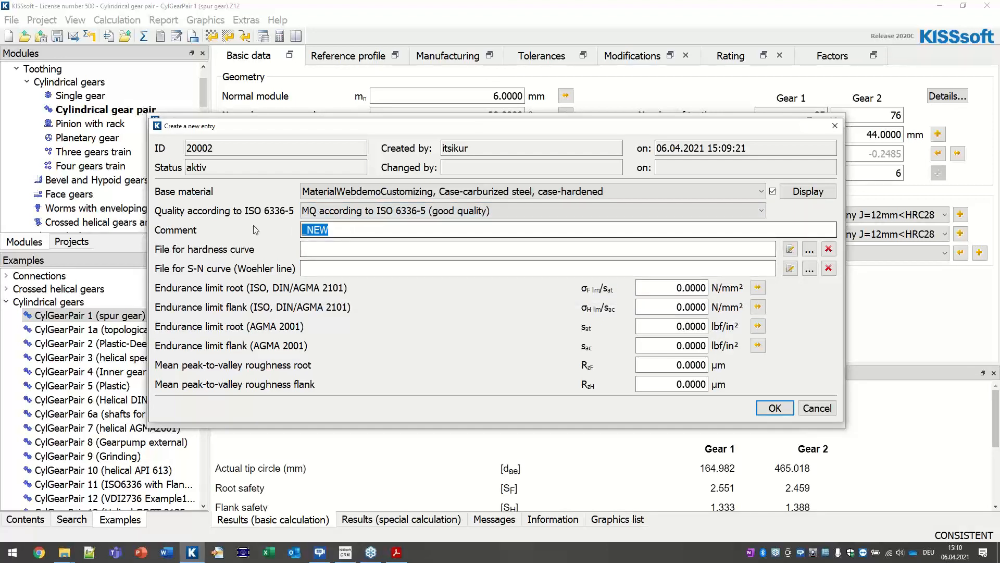
text(Project)
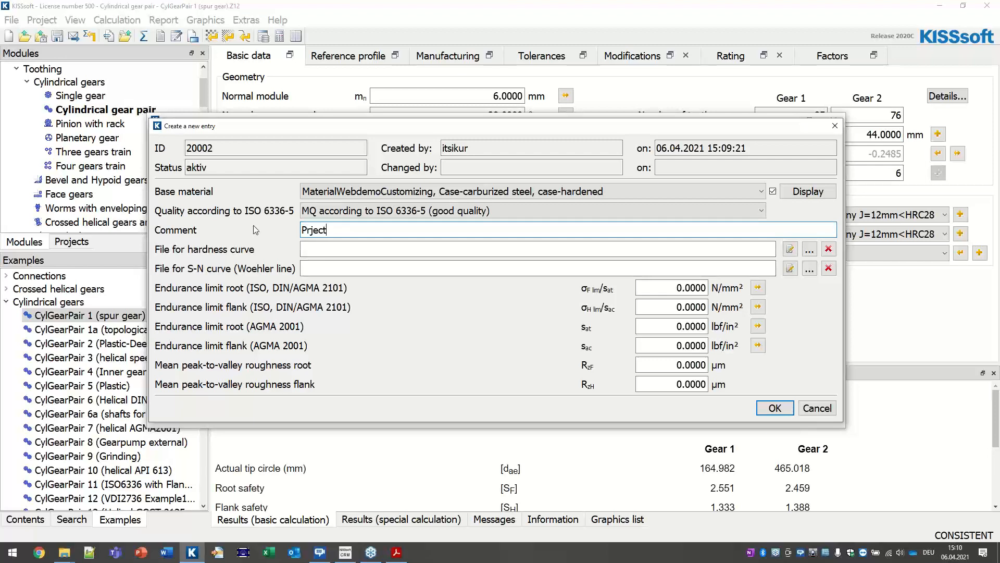
key(BackSpace)
key(BackSpace)
key(BackSpace)
key(BackSpace)
key(BackSpace)
key(BackSpace)
text(roject Number)
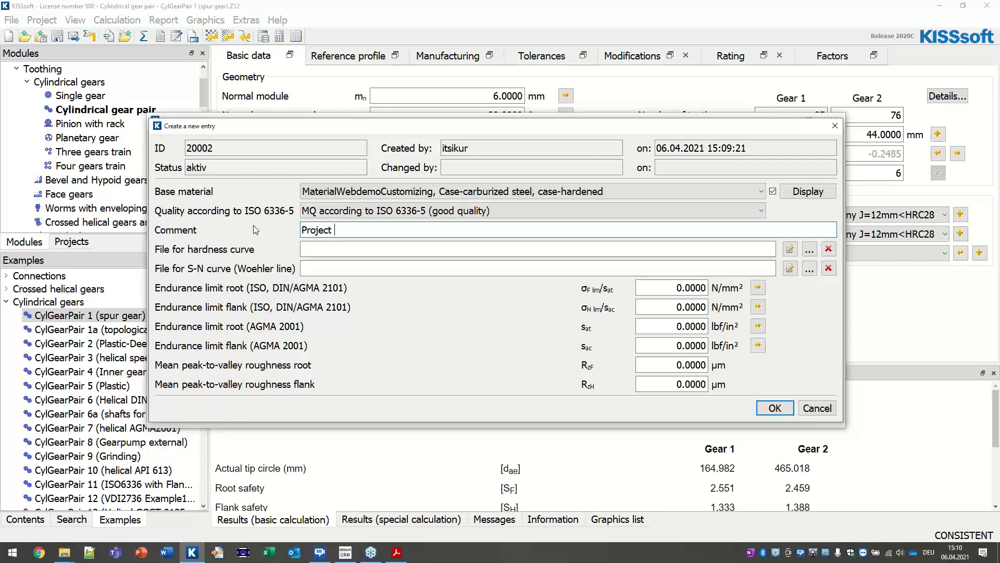
text( 12345)
Step: Open the endurance limit conversion from surface hardness for the root endurance limit
click(652, 288)
double_click(653, 289)
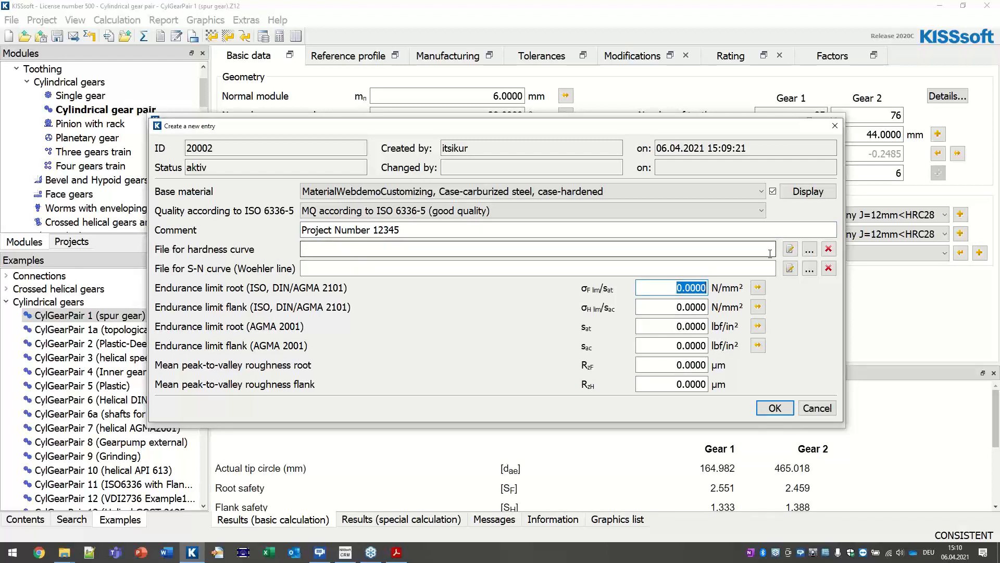
click(758, 288)
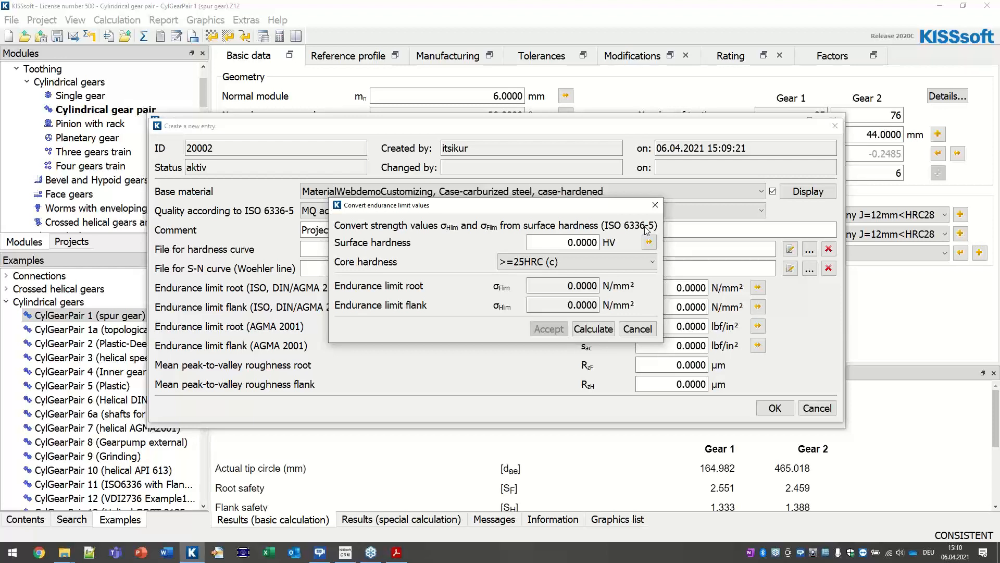
Step: Convert a surface hardness of 61 HRC to 720 HV and use it as the surface hardness
click(573, 242)
click(649, 242)
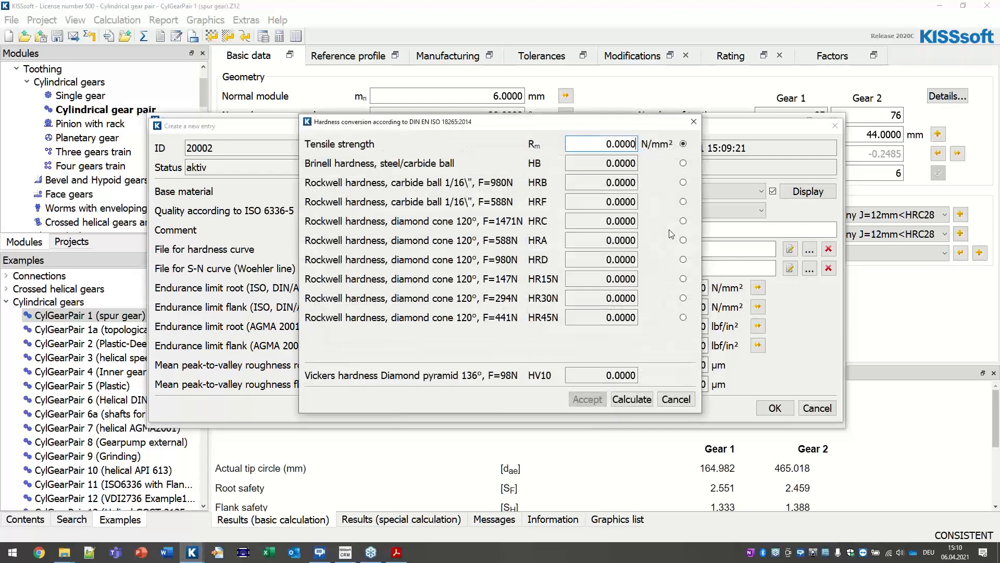
click(683, 221)
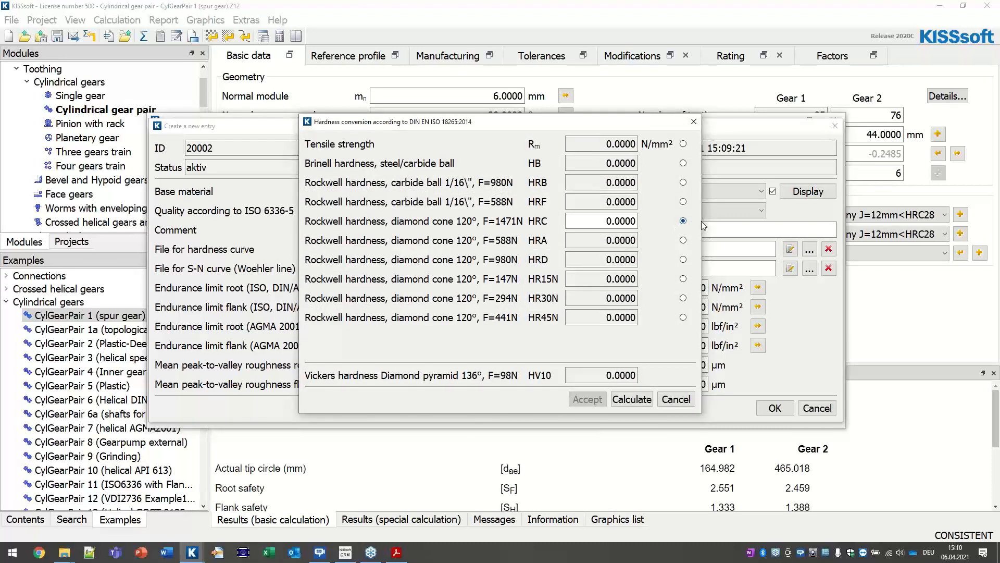
key(Tab)
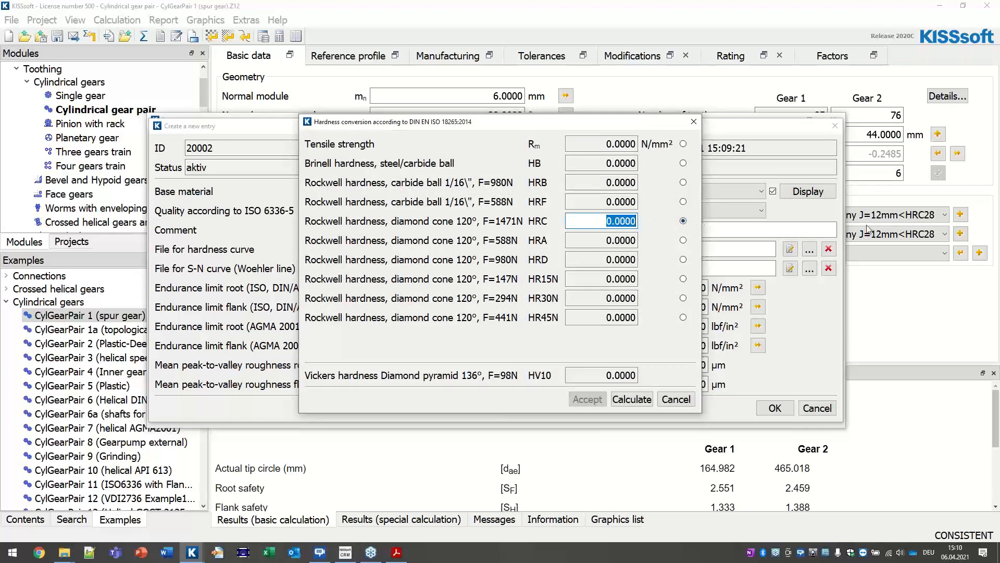
text(61)
click(633, 401)
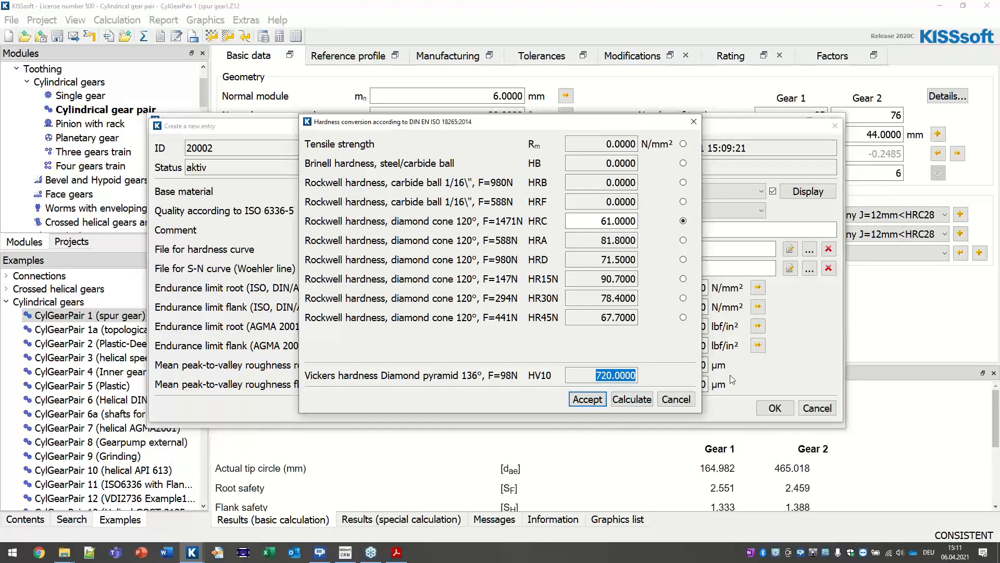
click(588, 399)
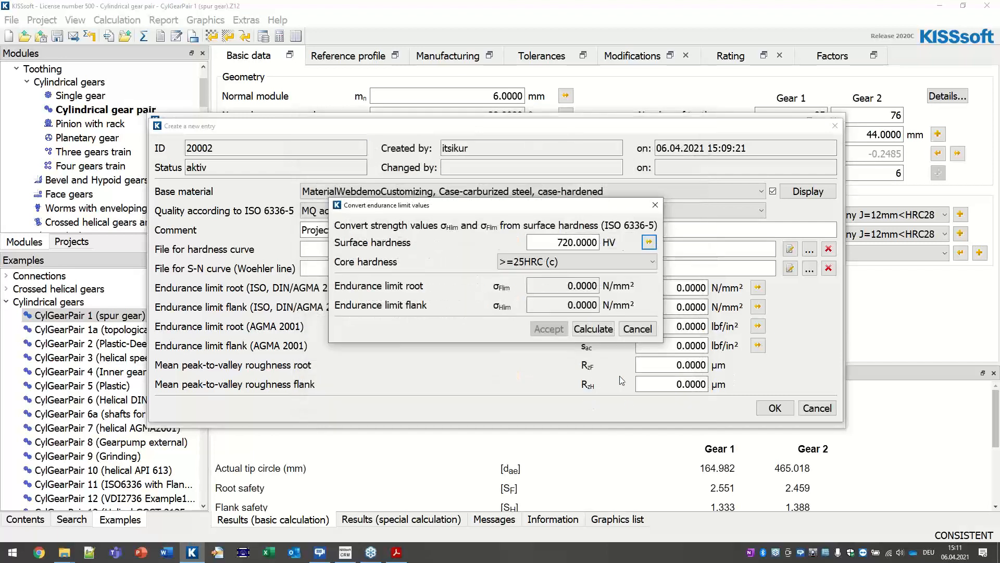
Step: Calculate and apply endurance limits of 425 N/mm² root and 1500 N/mm² flank
click(593, 328)
drag(557, 287, 595, 288)
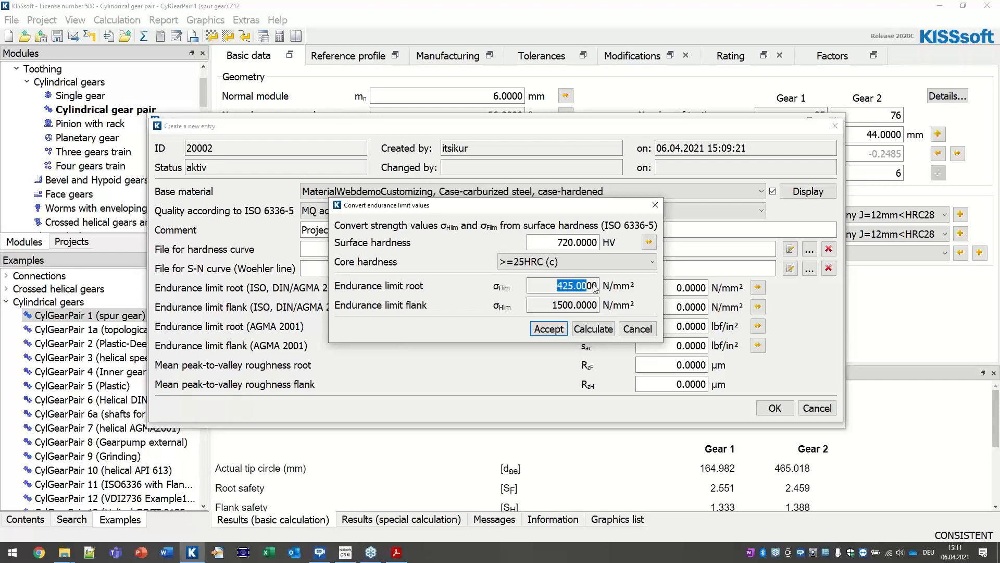
click(549, 327)
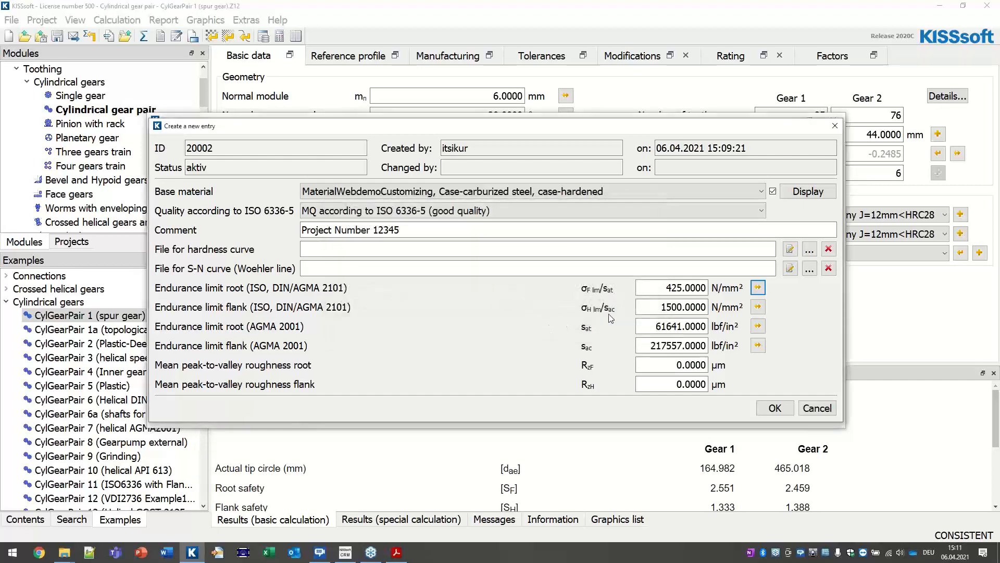
Step: Save material 20002 in the Z000 gear material database and close the Database tool
click(775, 408)
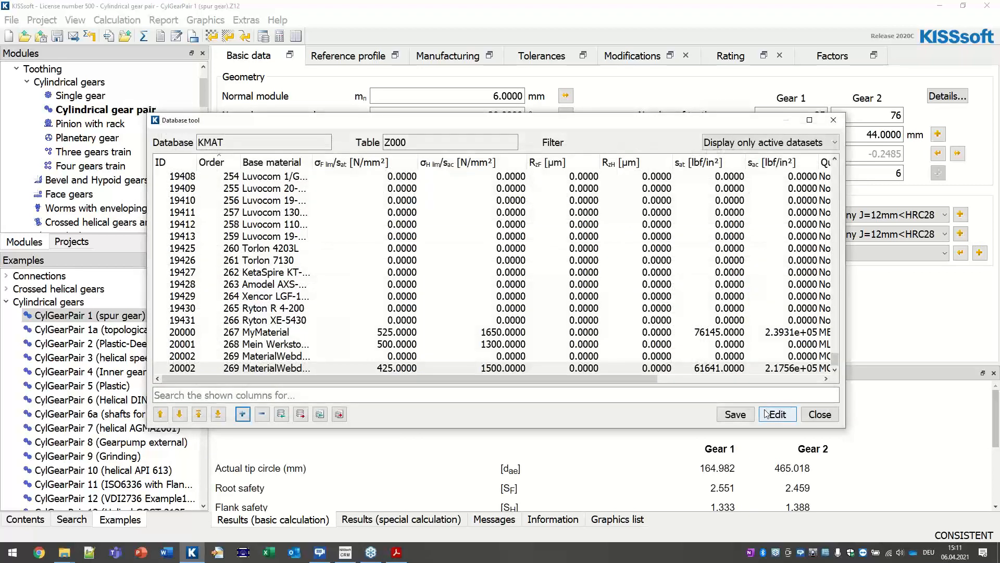
click(736, 415)
click(589, 293)
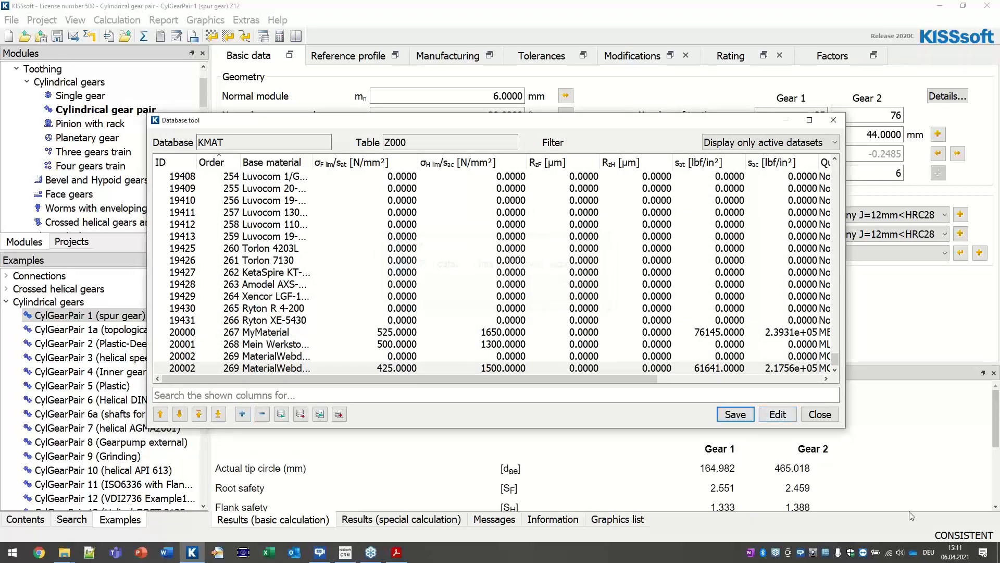
click(819, 414)
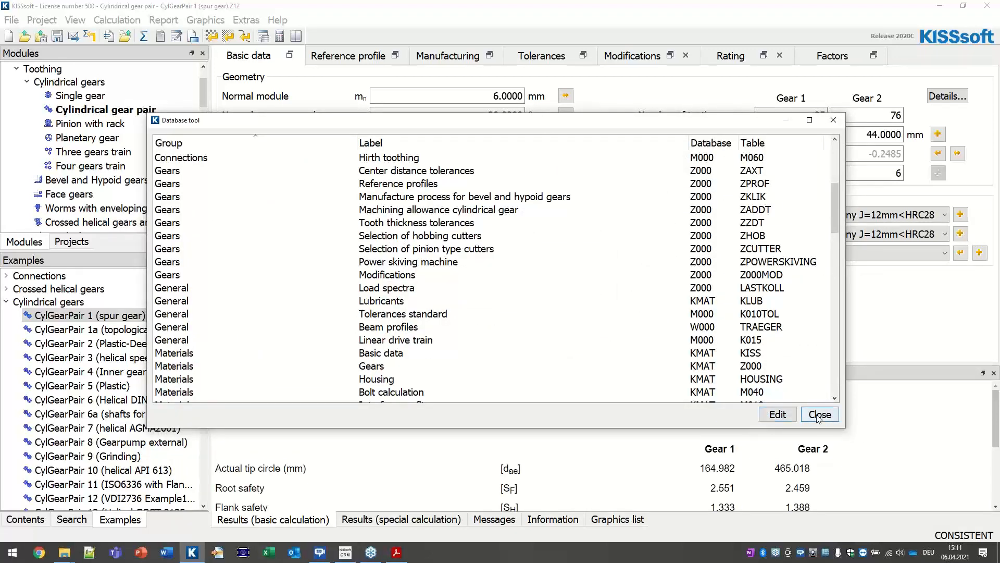
click(758, 415)
Step: Pick a DNV material for Gear 1, then close the gear pair calculation without saving
click(480, 215)
scroll(508, 293, down, 3)
click(510, 293)
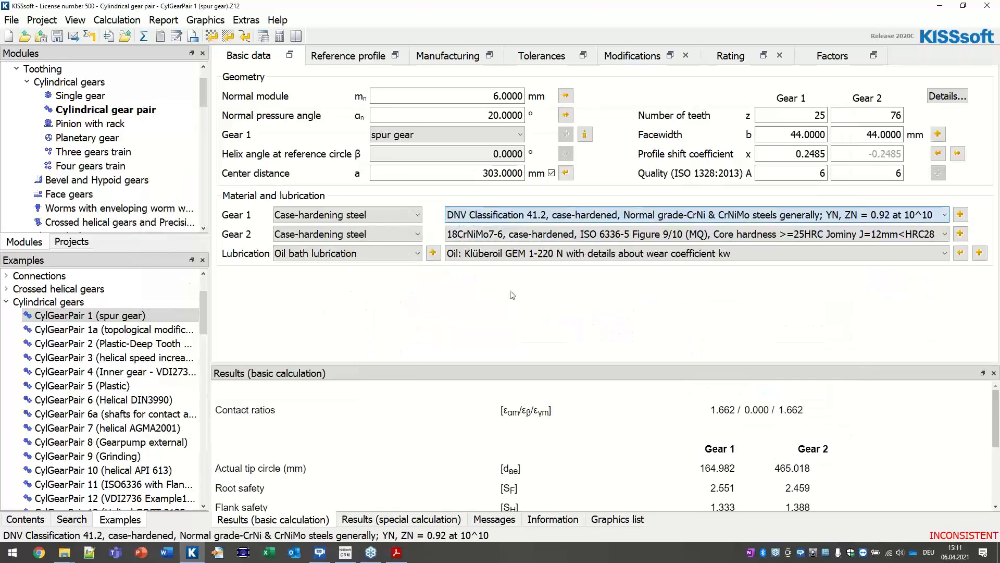
click(987, 6)
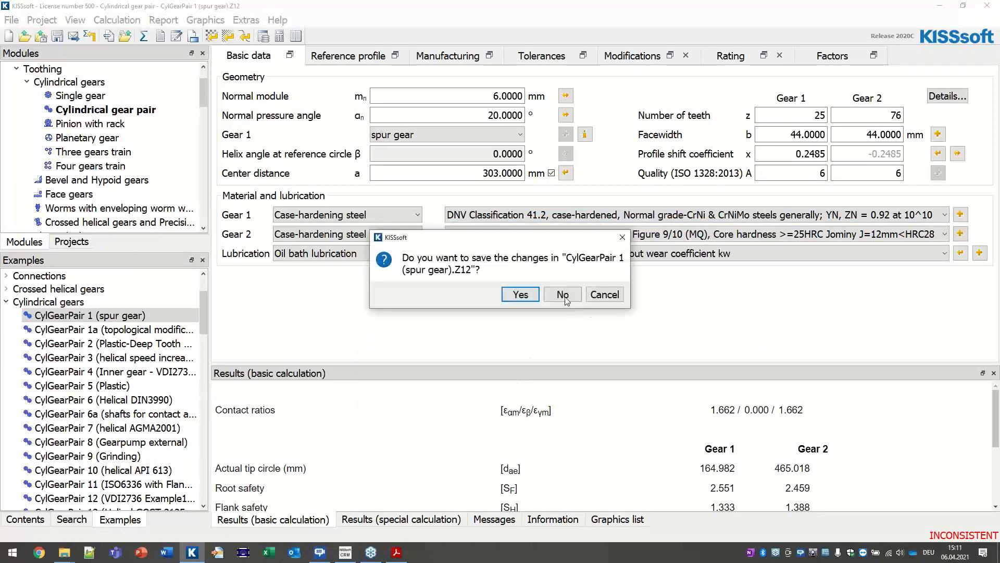
click(560, 293)
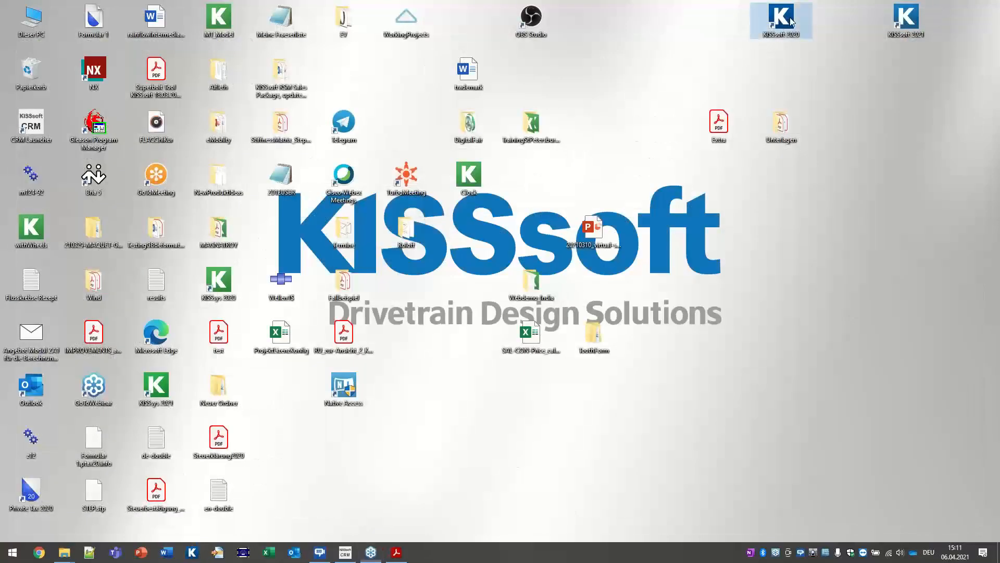
Step: Relaunch KISSsoft as administrator and dismiss the test-version notice
right_click(789, 20)
click(839, 59)
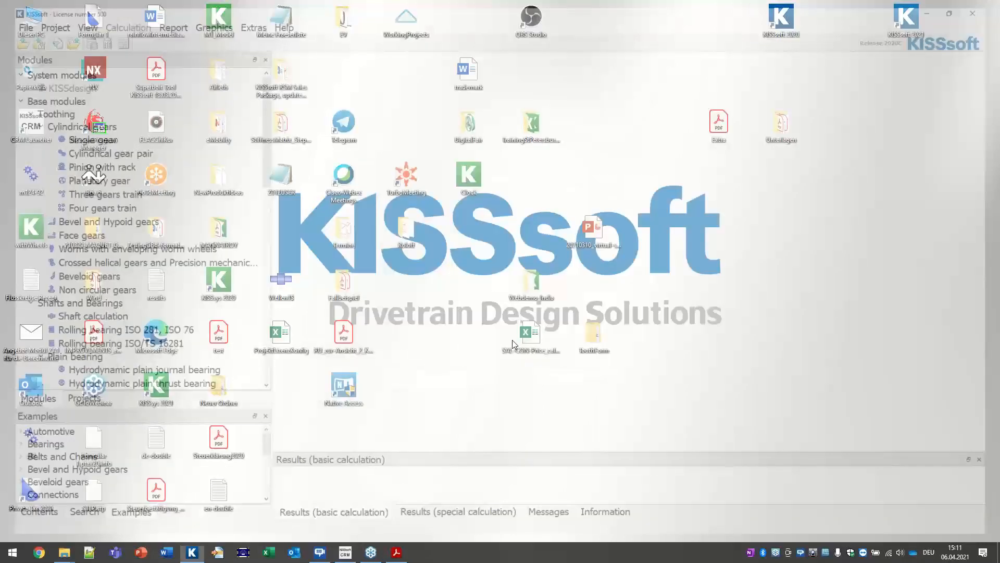
key(Return)
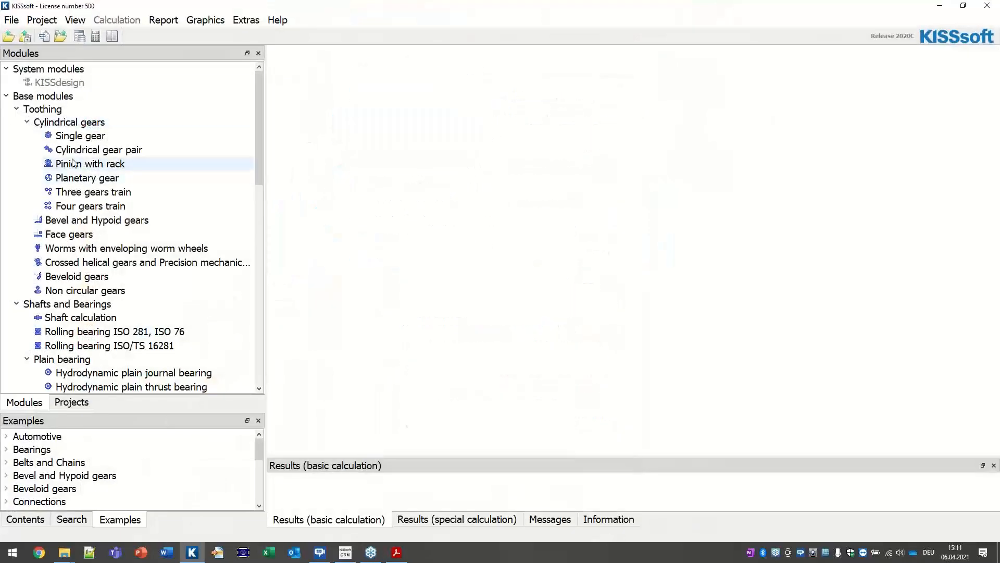
Step: Load the CylGearPair 1 (spur gear) example from the Cylindrical gears examples
scroll(59, 485, down, 4)
scroll(59, 469, up, 4)
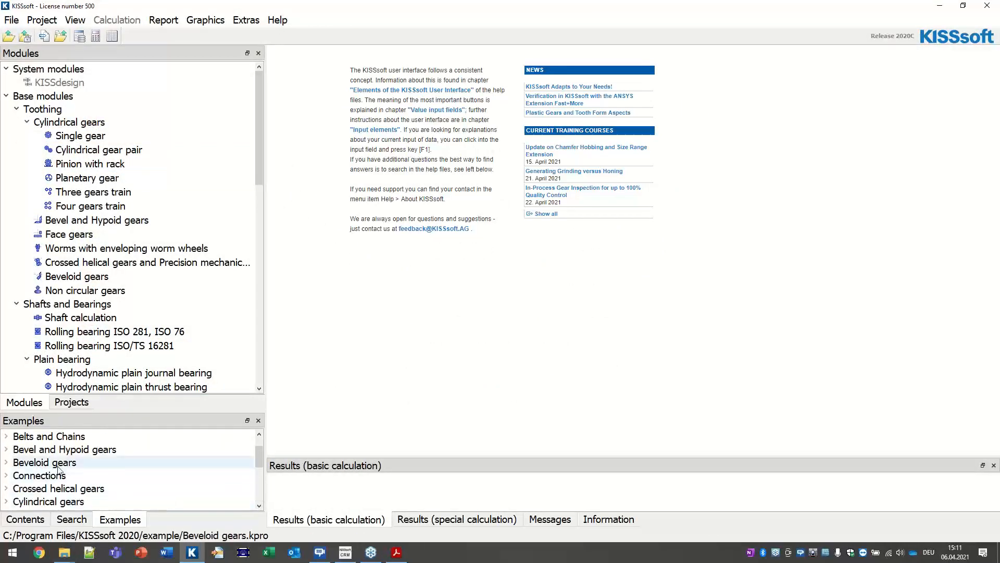
double_click(57, 501)
scroll(71, 483, down, 2)
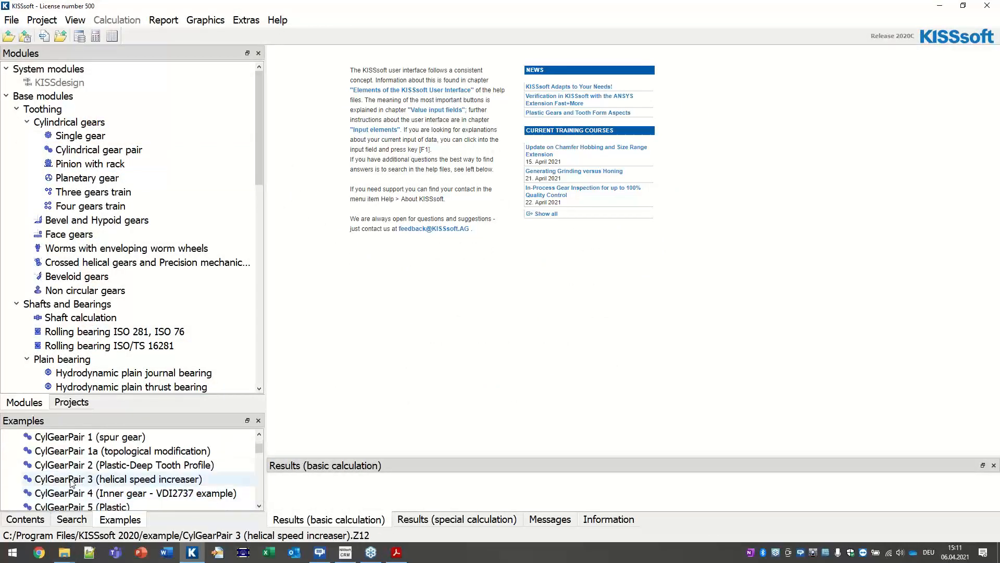
double_click(83, 436)
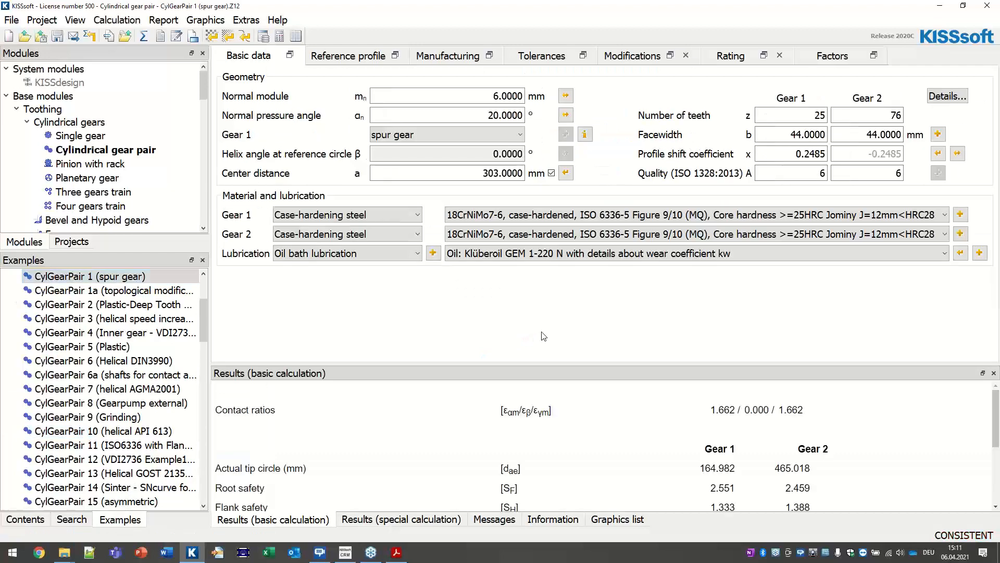
Step: Assign MaterialWebdemoCustomizing to Gear 1, then show the presentation's Cutter Lists slide
click(497, 221)
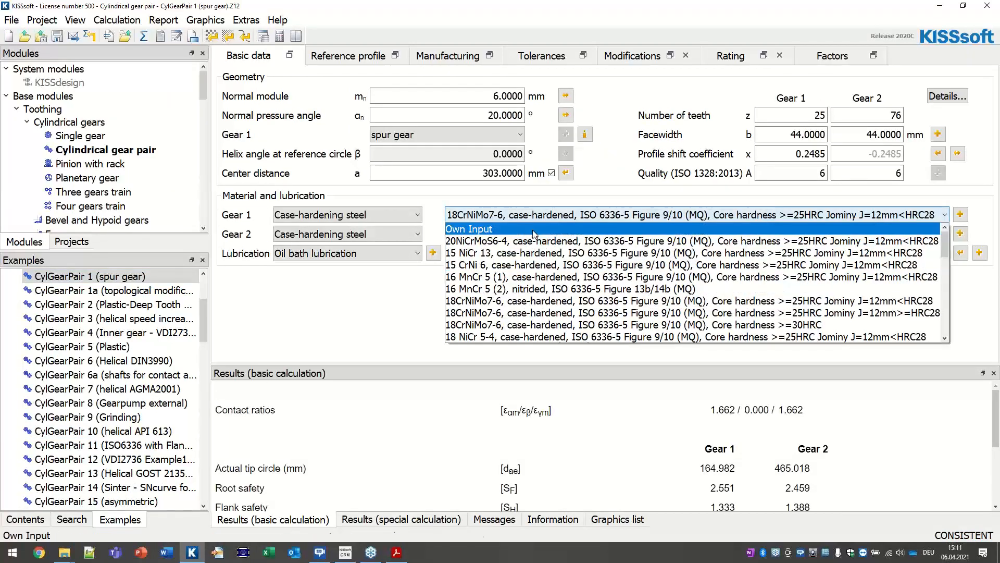
scroll(555, 302, down, 5)
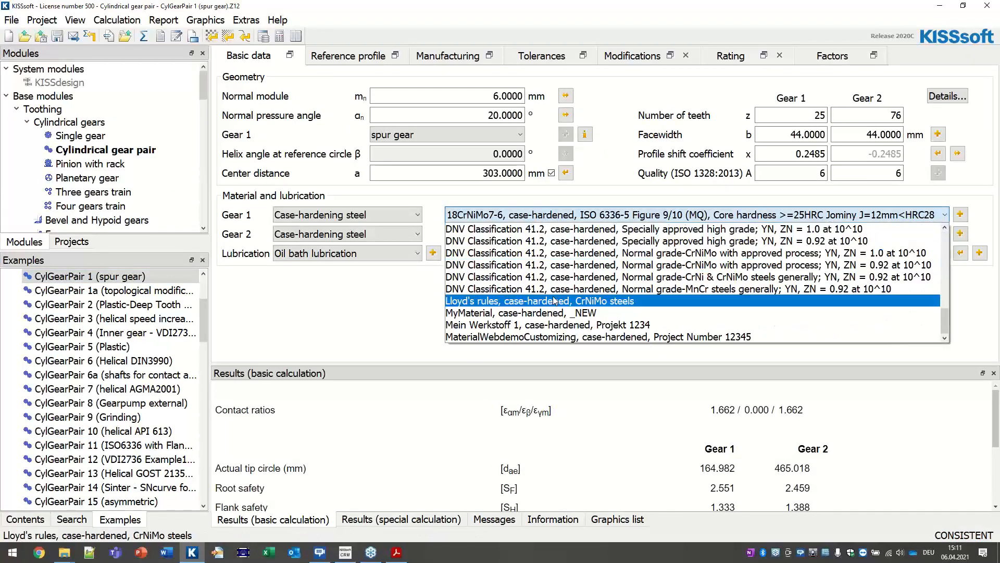
click(623, 338)
click(397, 552)
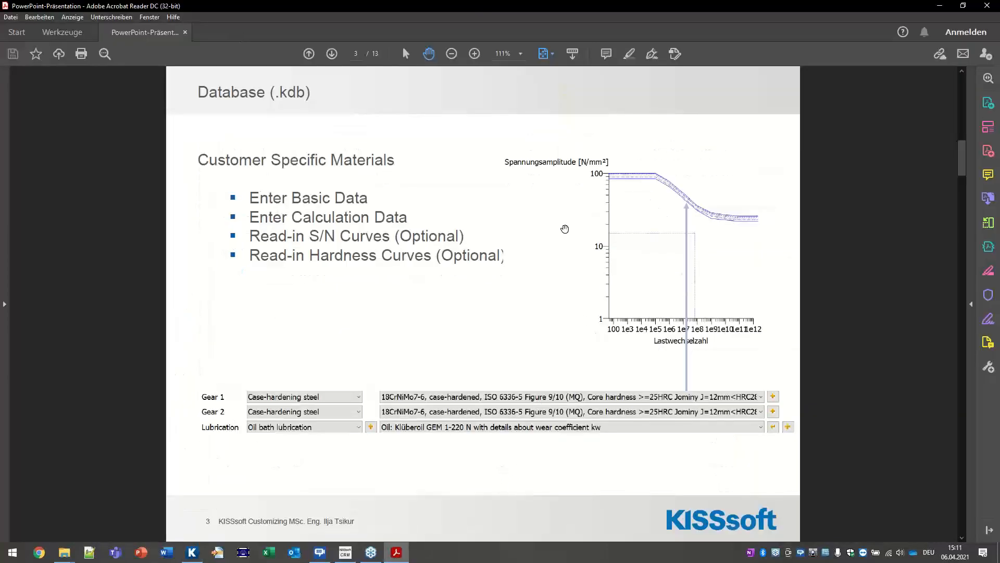
scroll(298, 236, down, 1)
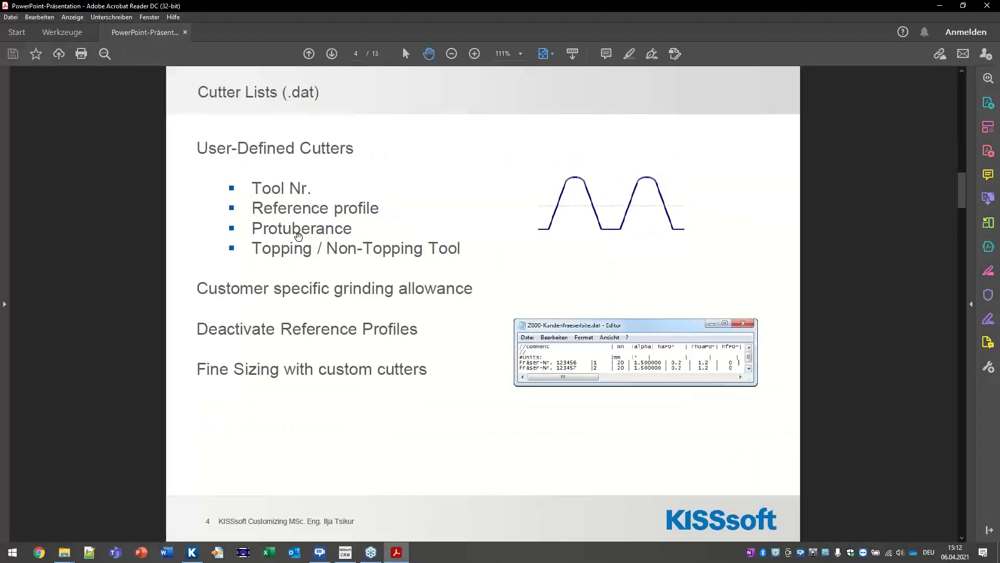
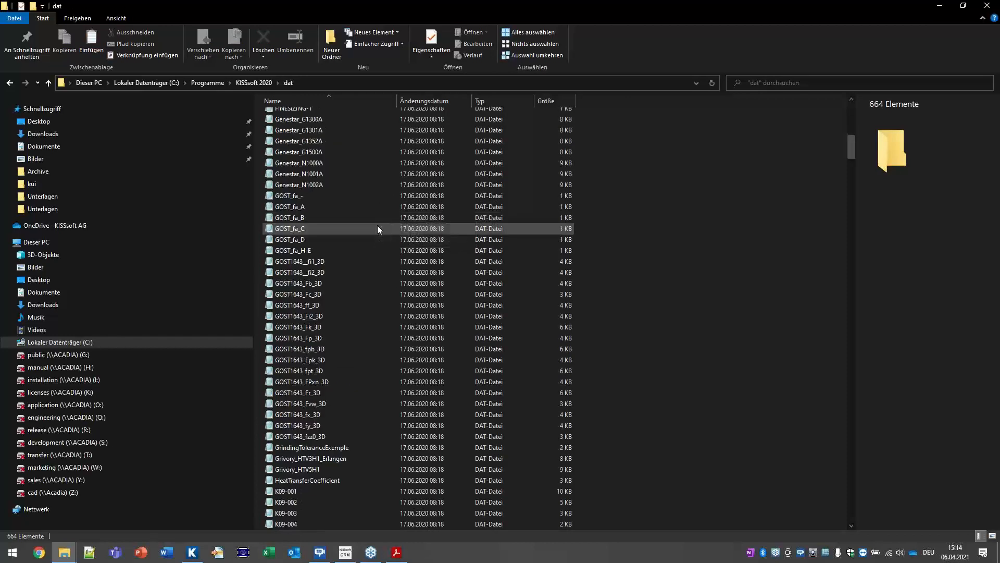
Step: Preview the Z000-BP data file, copy it, and go back up to the KISSsoft 2020 folder
key(z)
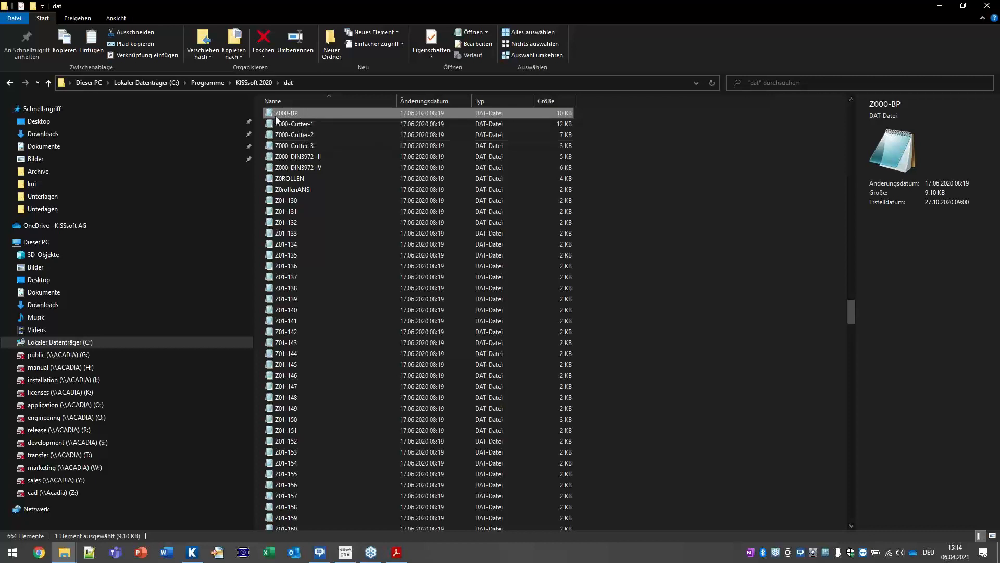
double_click(296, 113)
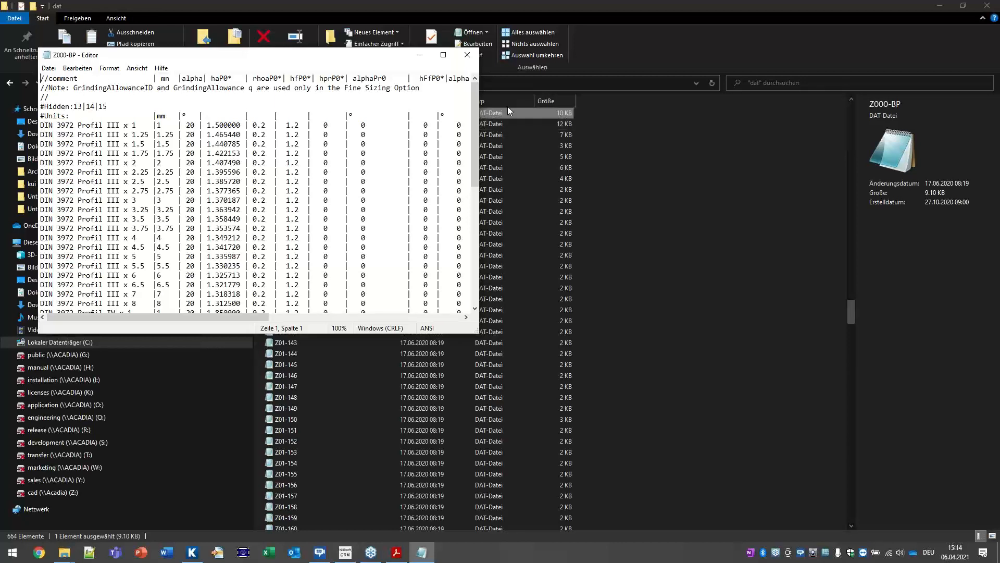
click(467, 54)
click(313, 123)
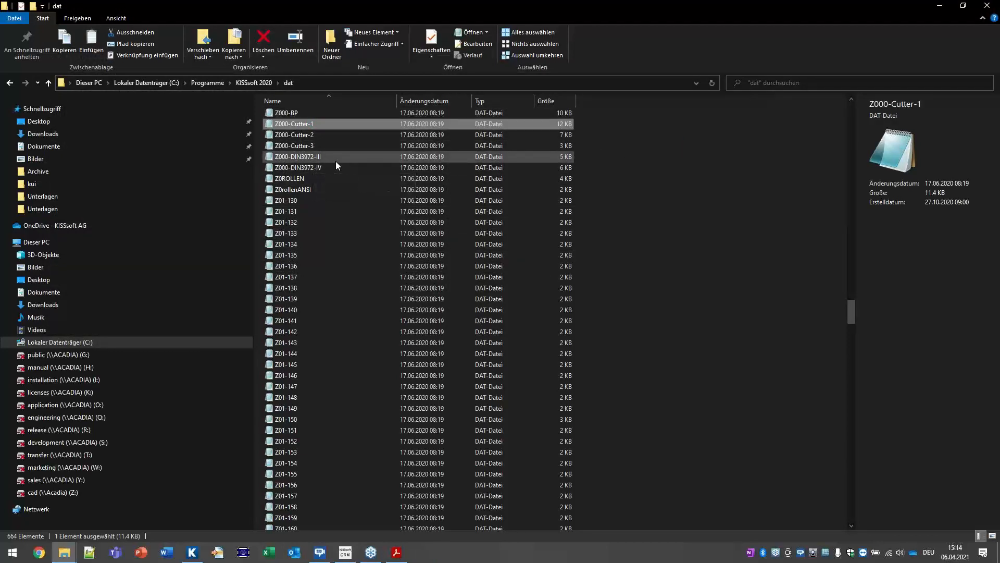
click(295, 113)
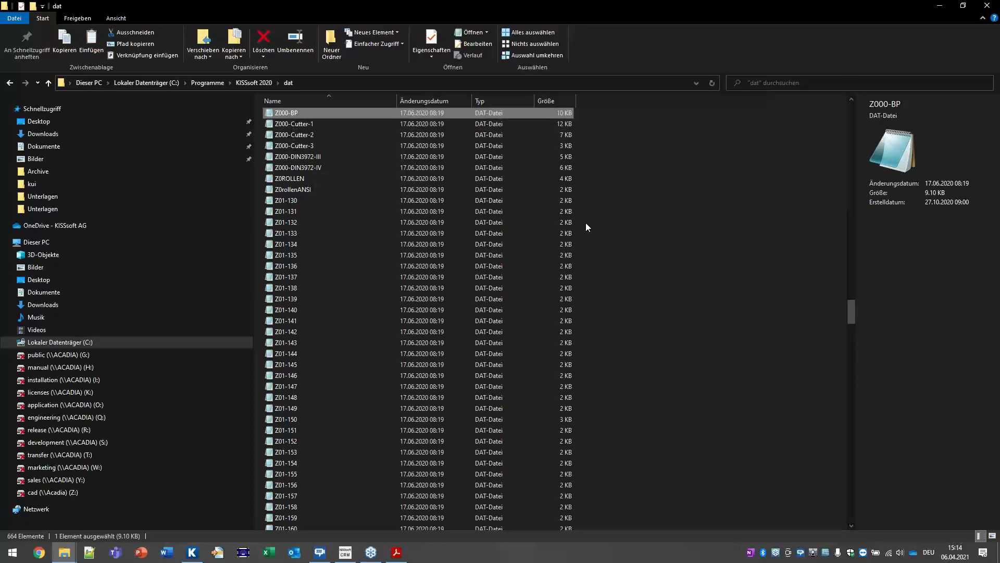
right_click(277, 115)
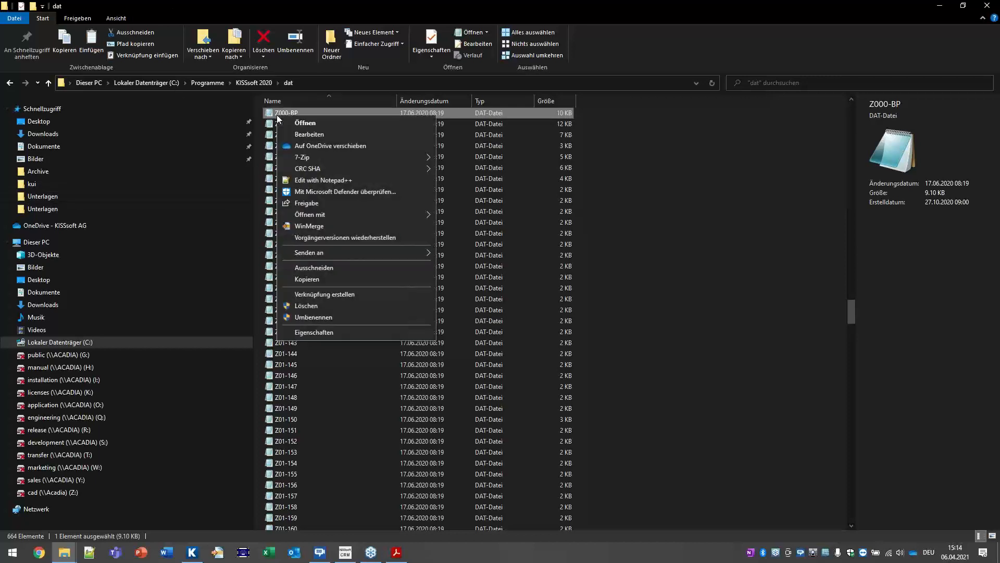
click(311, 281)
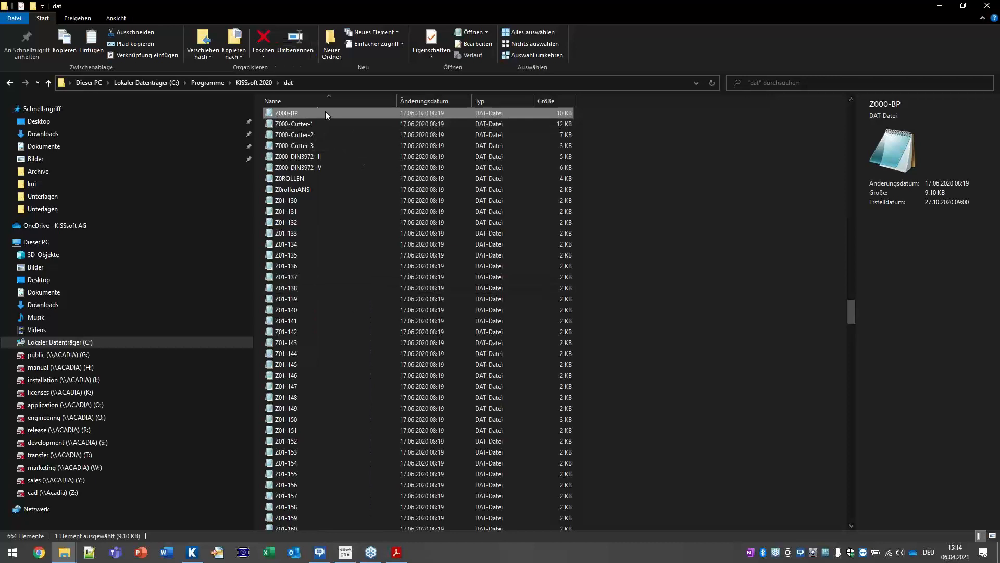
click(255, 84)
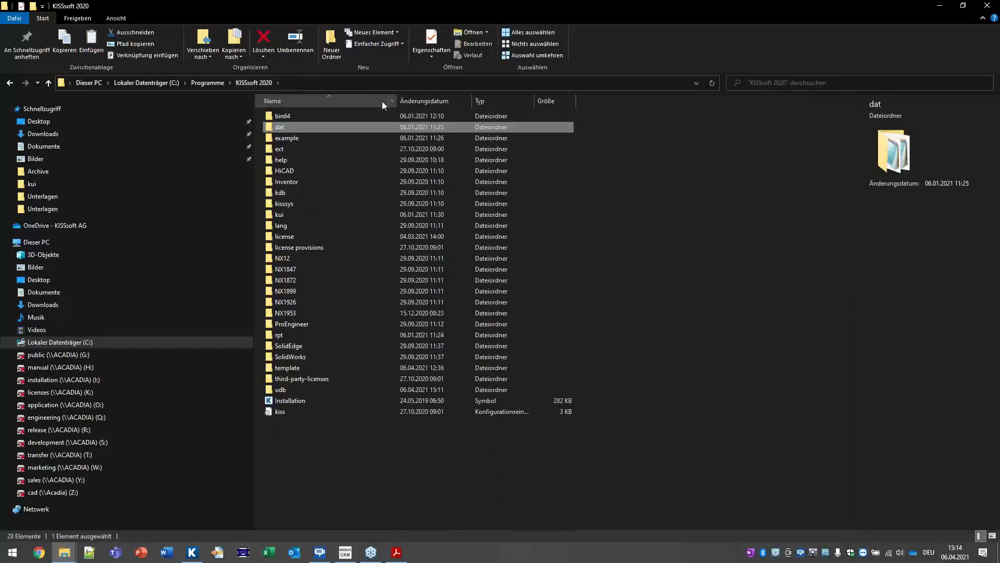
Step: Open the empty ext\dat folder of KISSsoft 2020, then minimize File Explorer
click(311, 148)
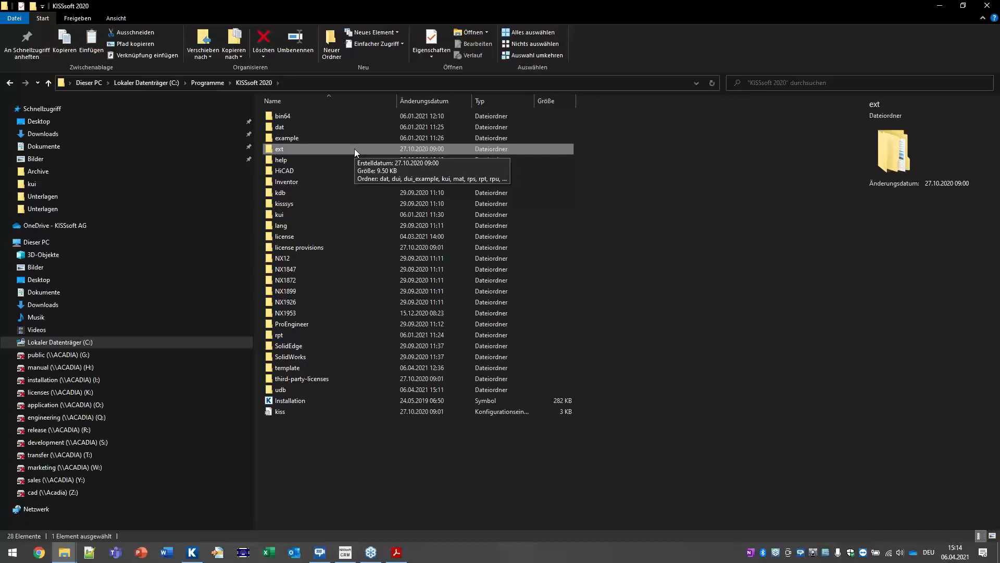
double_click(325, 149)
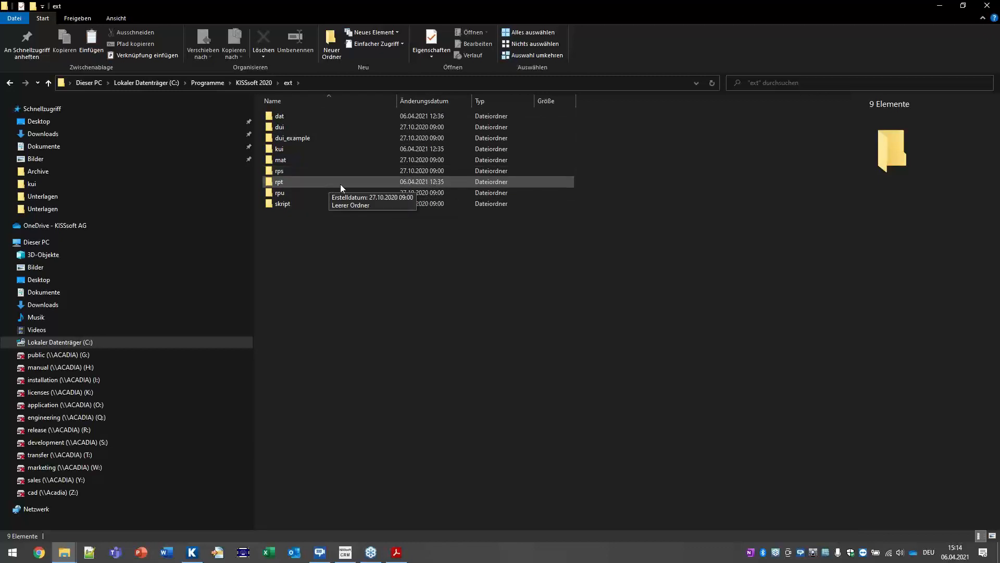
double_click(312, 120)
right_click(372, 142)
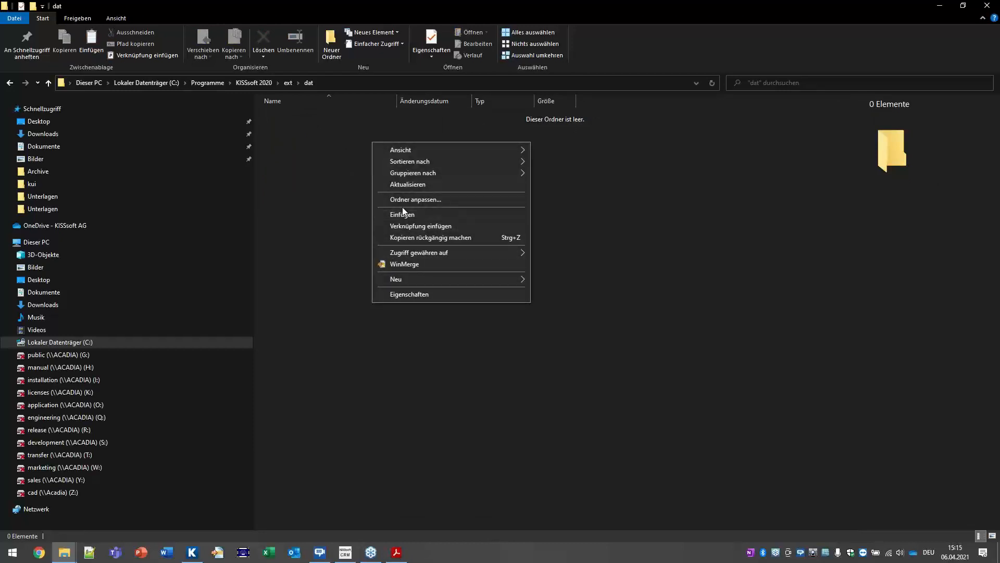
click(316, 118)
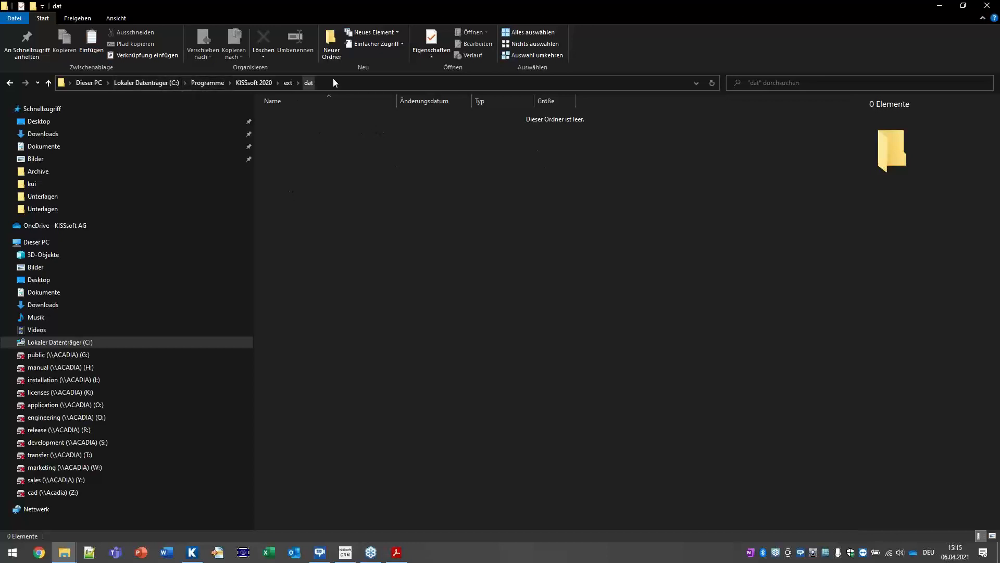
click(940, 8)
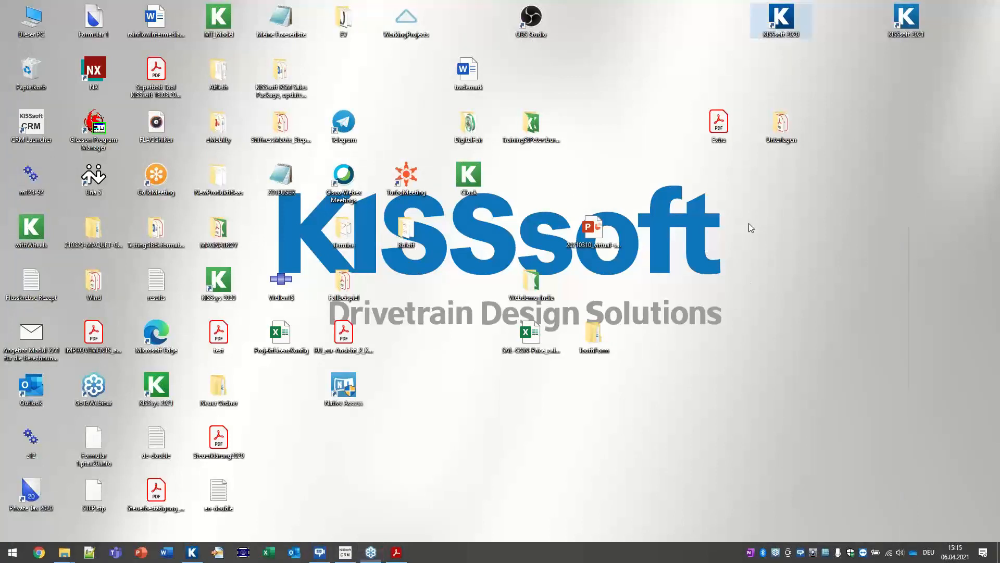
Step: Paste the copied Z000-BP onto the desktop and open it in Notepad
right_click(749, 223)
click(777, 271)
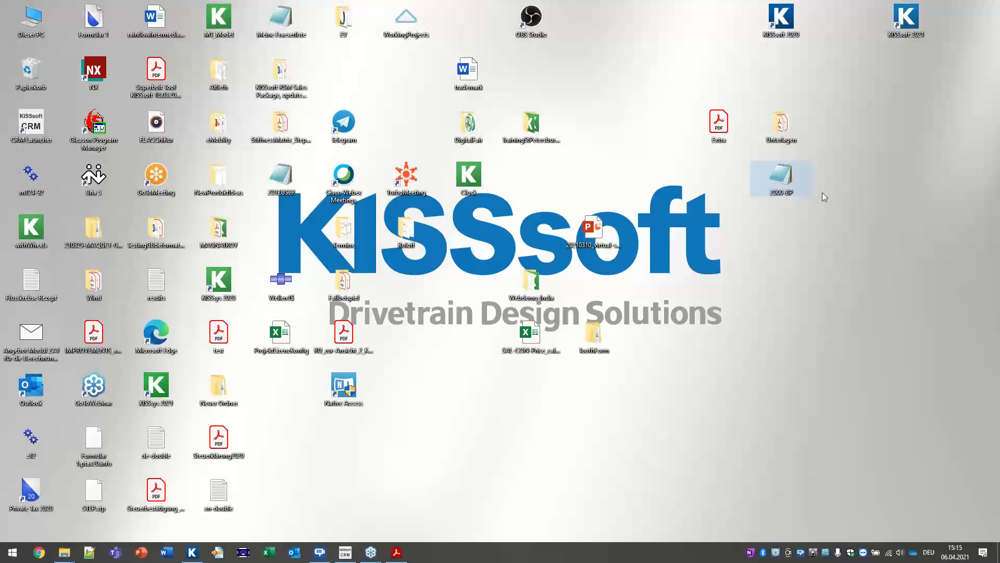
double_click(799, 175)
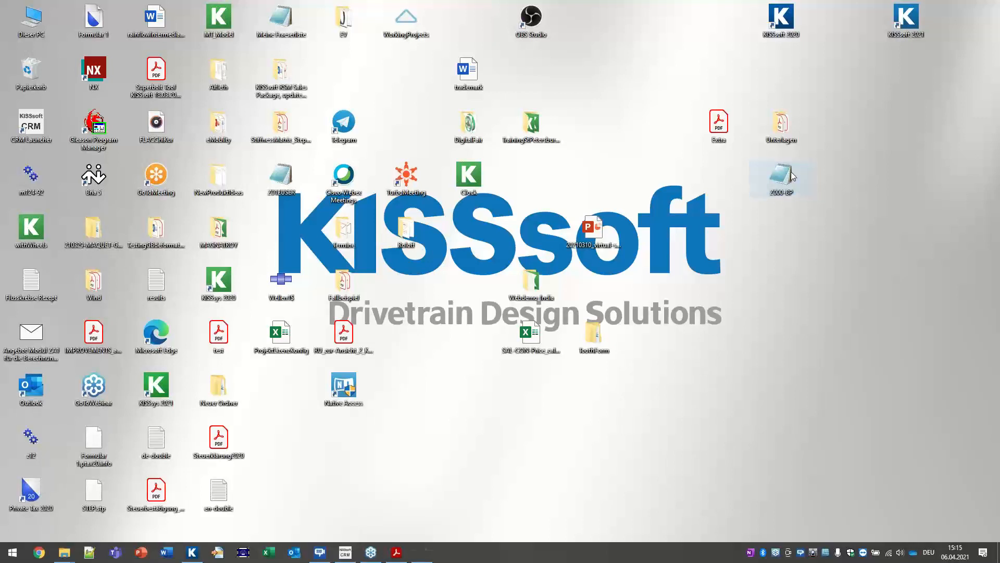
Step: Delete every profile row after the second, keeping Profil III x 1 and x 1.25
drag(478, 333, 858, 501)
scroll(601, 375, down, 4)
drag(820, 473, 27, 146)
key(Delete)
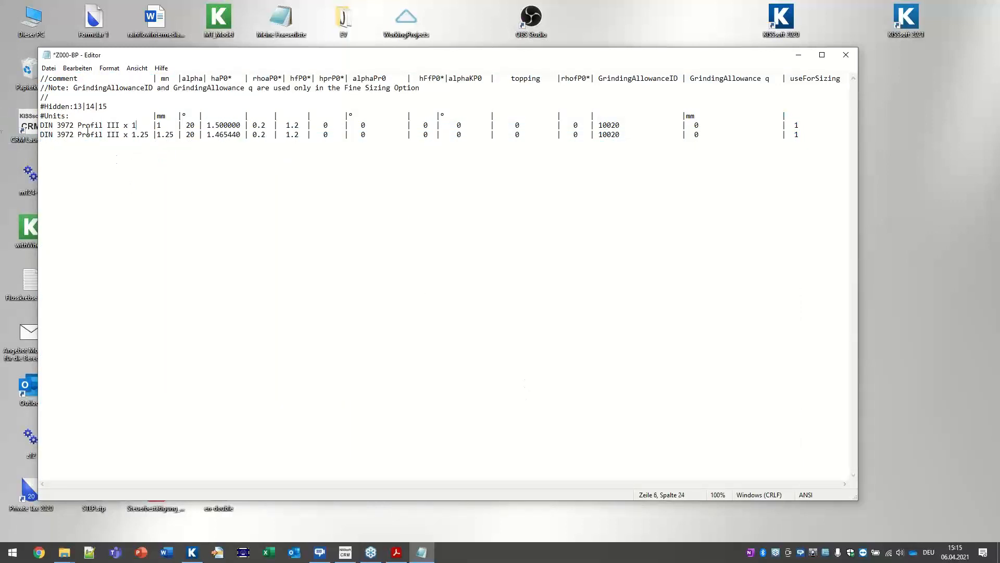
Step: Rename the two profiles to 'Cutter 1234' and 'Cutter 12345'
drag(136, 126, 20, 126)
text(Cutter 1234)
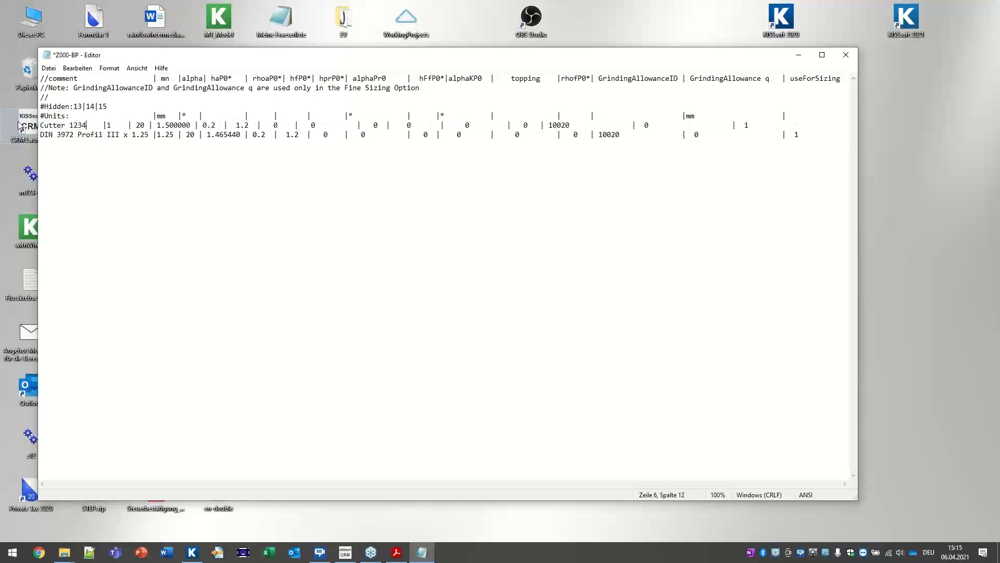
drag(153, 135, 1, 135)
text(Cutt)
text(er 1)
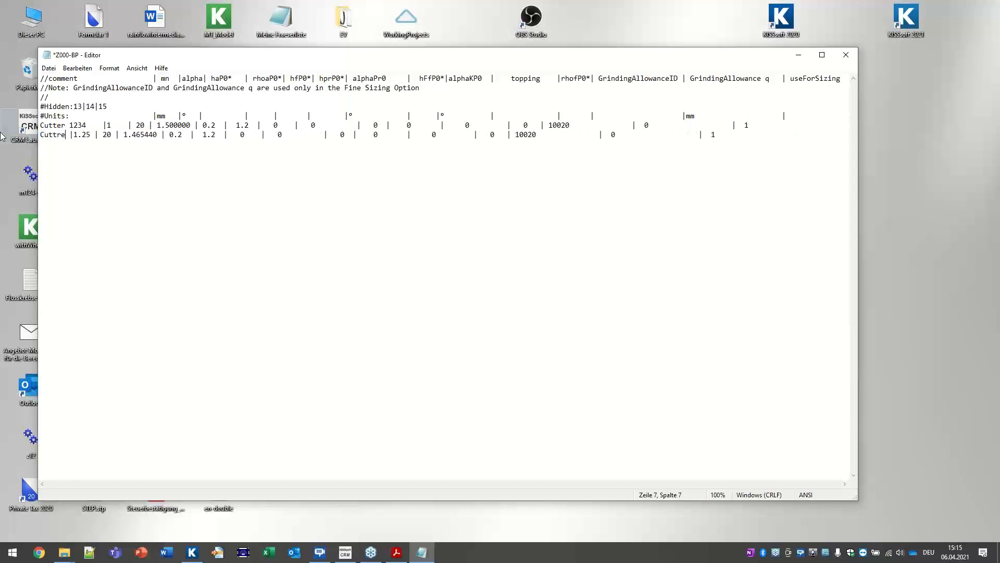
text(2345)
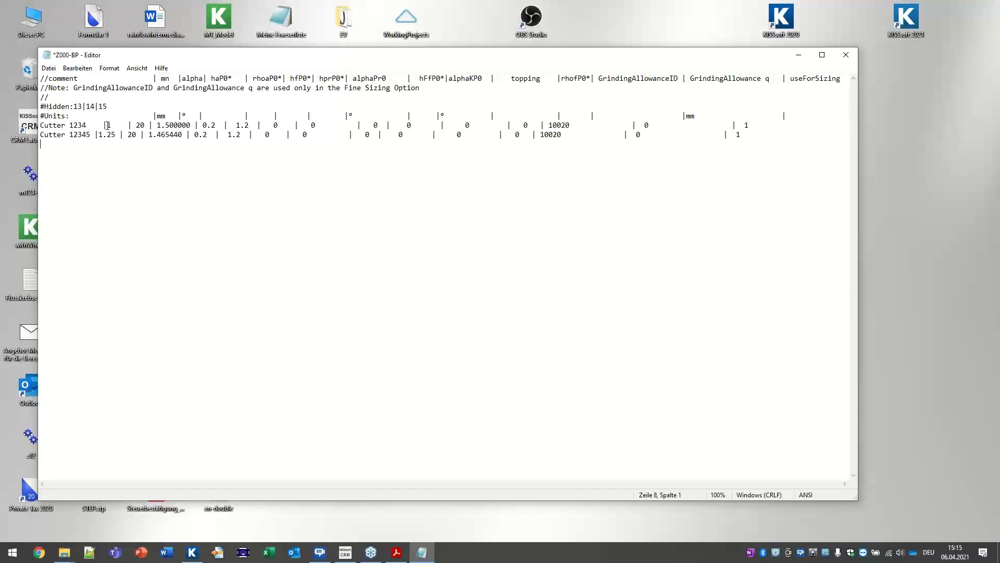
Step: Review the column headers, the module and alpha values, and the rhoaP0* header
drag(153, 78, 582, 73)
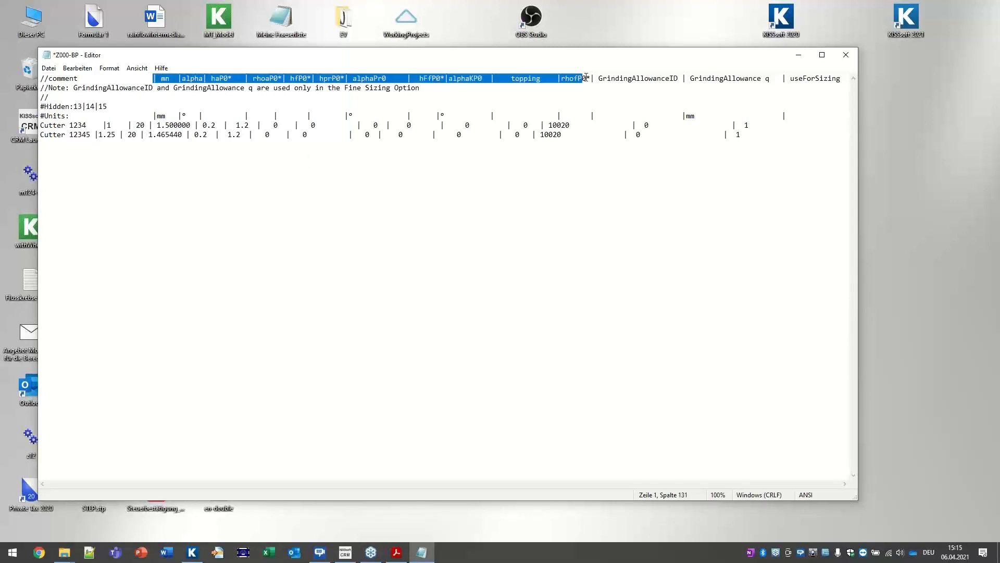
double_click(109, 125)
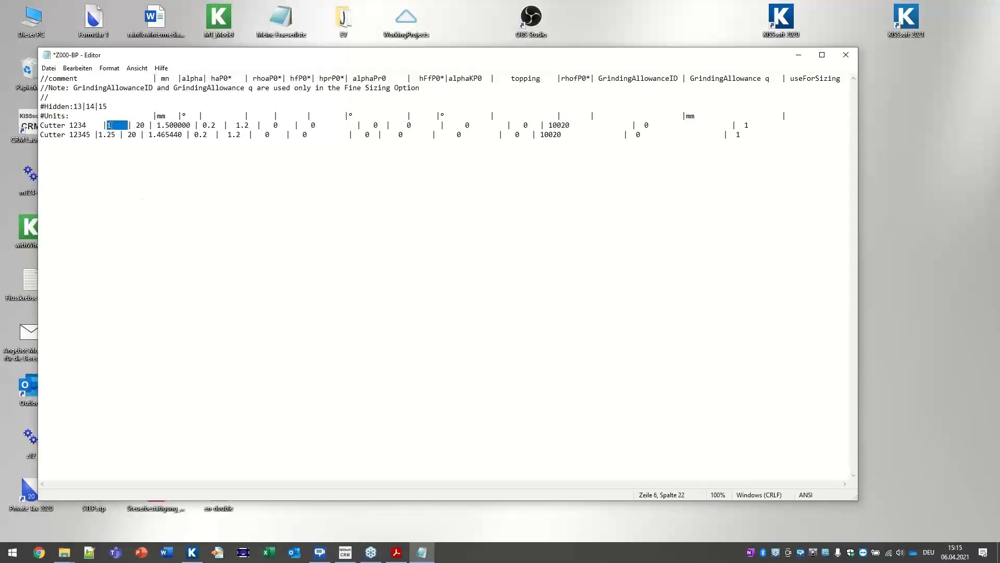
double_click(140, 125)
drag(211, 78, 387, 79)
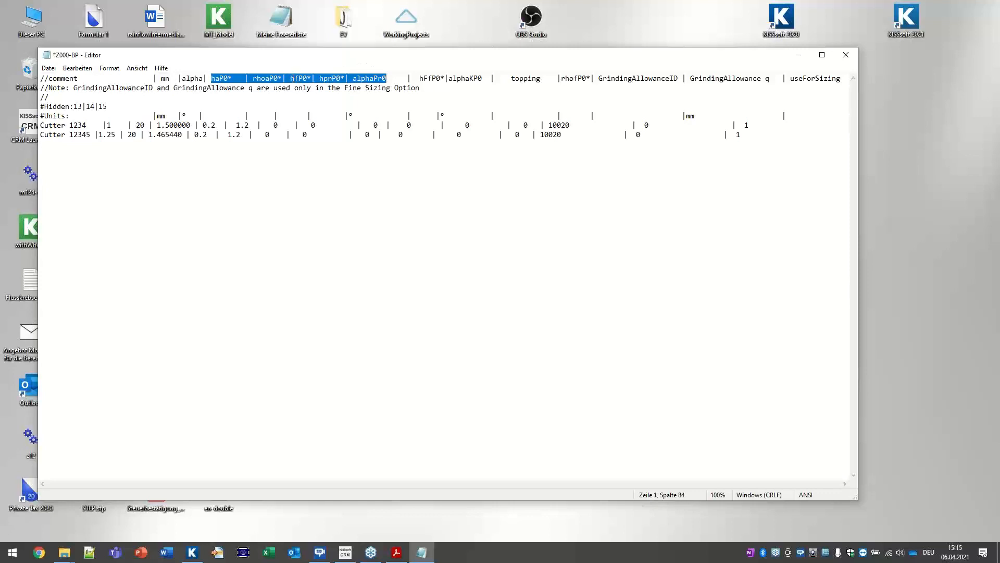
click(275, 79)
drag(275, 78, 280, 78)
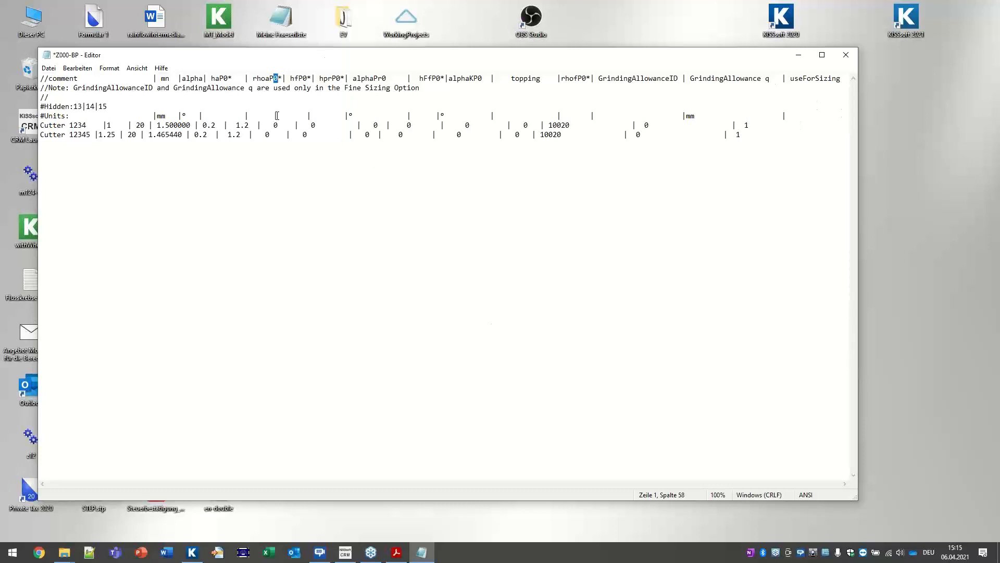
double_click(274, 80)
click(110, 124)
drag(119, 134, 106, 135)
click(201, 304)
Step: Save the edited Z000-BP file and close Notepad
click(48, 68)
mouse_move(77, 68)
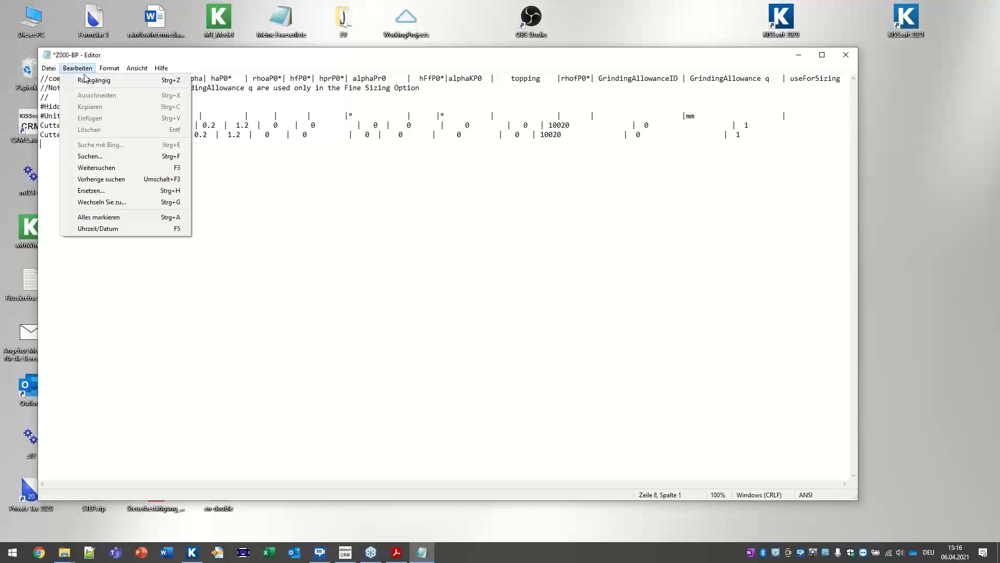
click(67, 114)
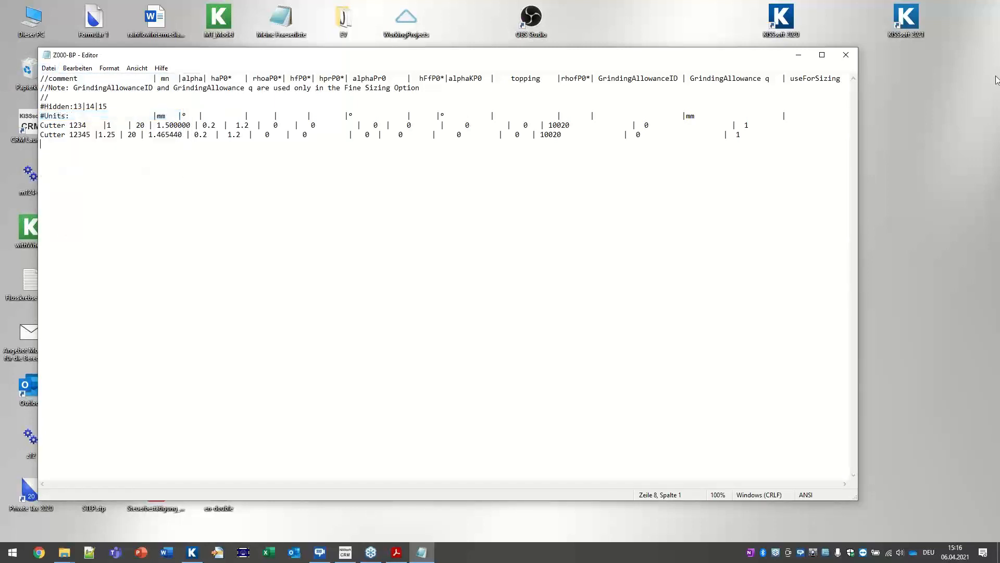
click(845, 54)
Step: Move the desktop Z000-BP into KISSsoft's ext\dat folder with administrator permission, then return to KISSsoft
right_click(776, 182)
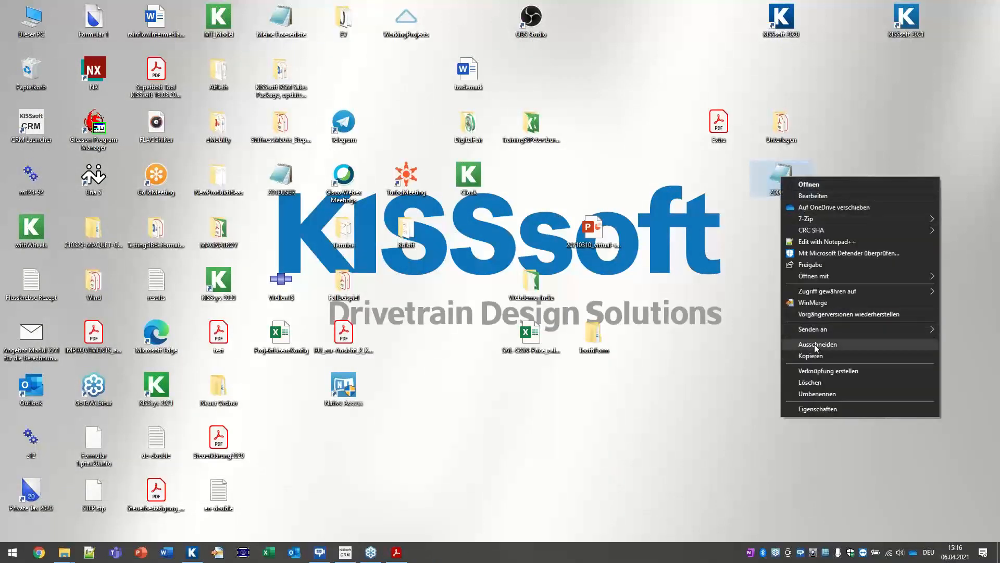
click(814, 344)
mouse_move(64, 552)
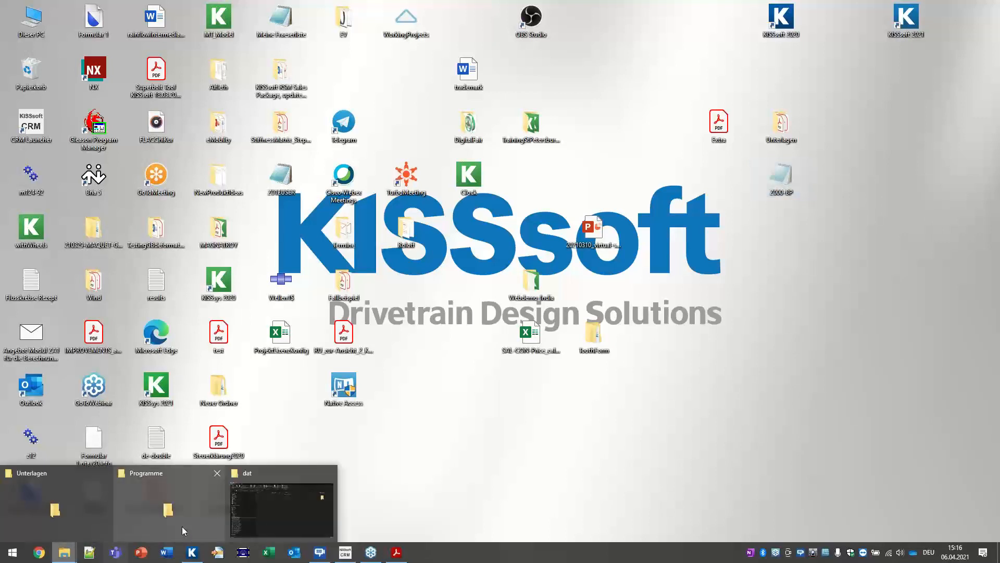
click(263, 513)
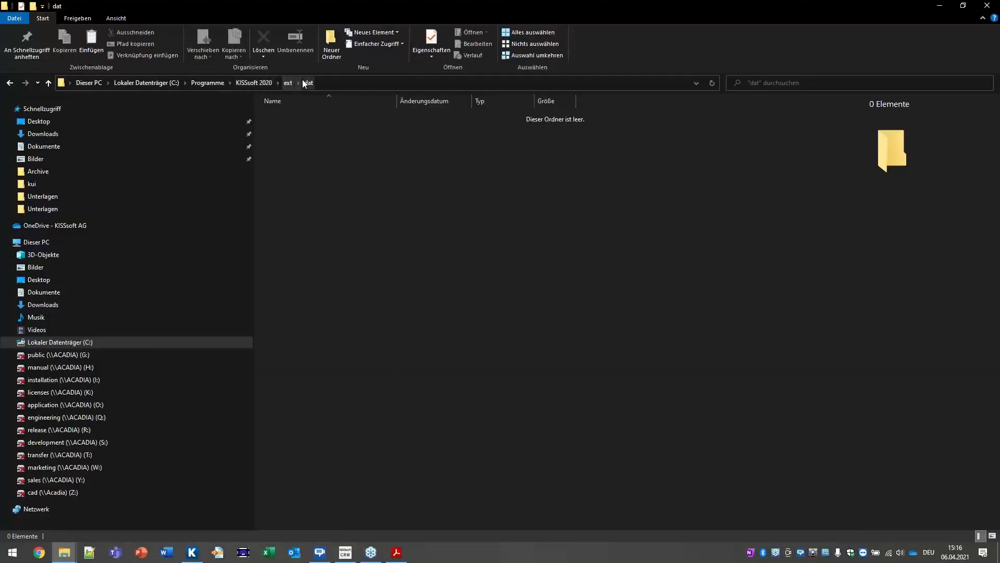
right_click(316, 124)
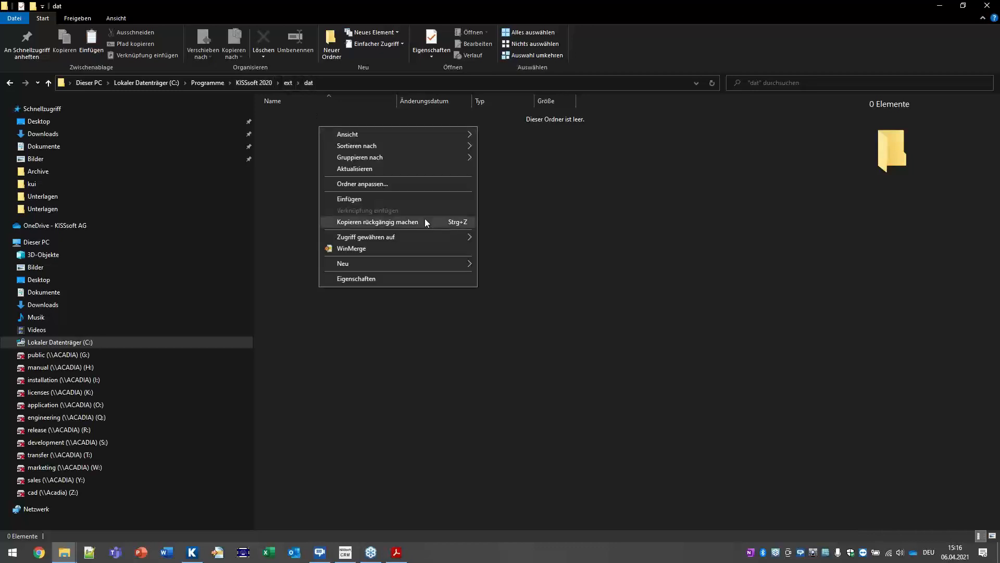
click(378, 199)
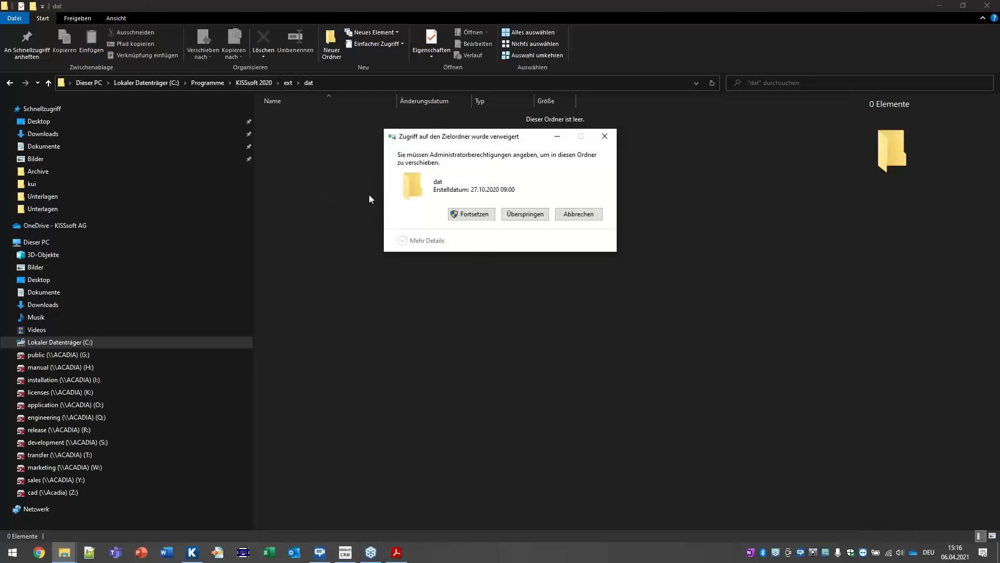
click(471, 214)
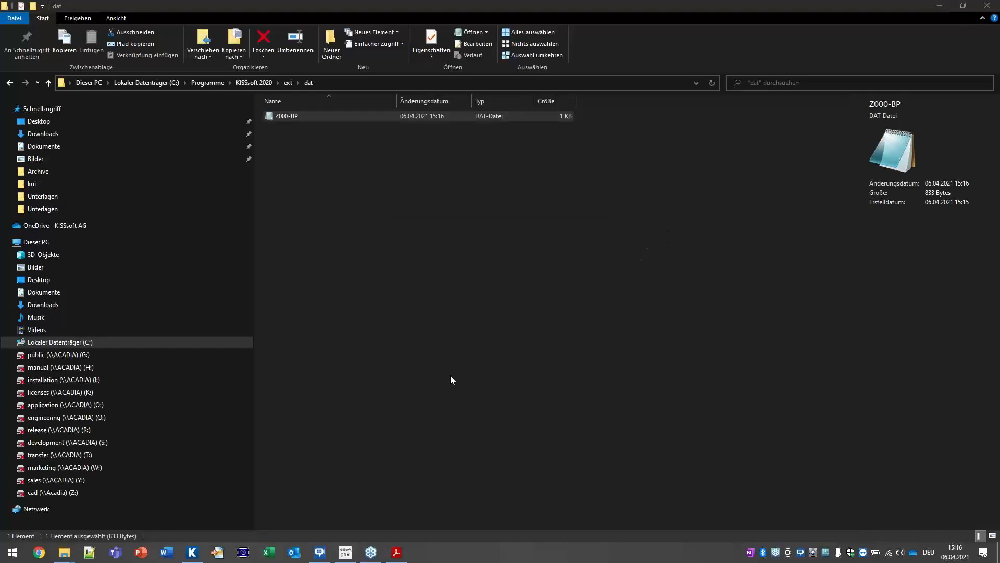
click(192, 552)
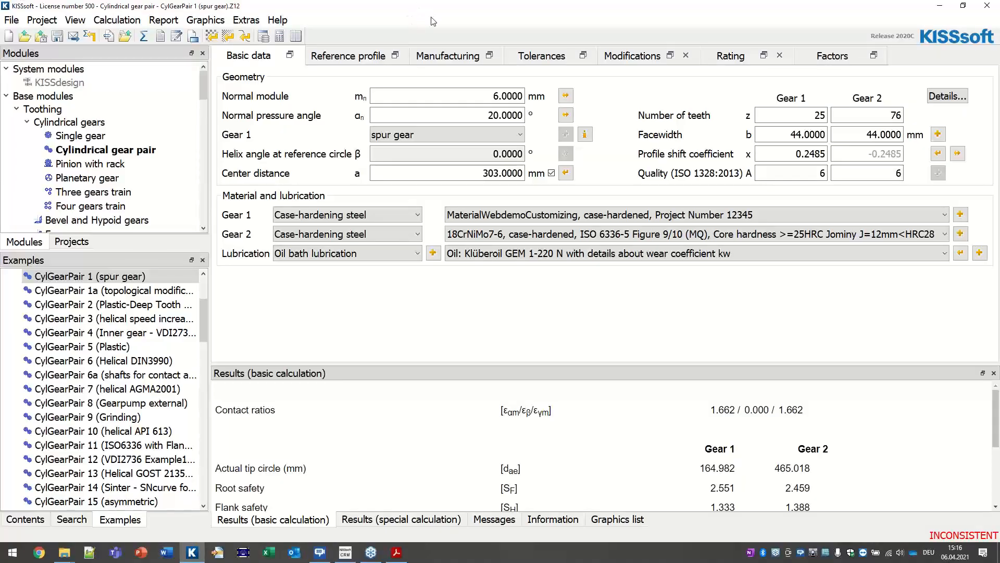
Step: Open the Database tool with write access and enlarge its window
click(271, 37)
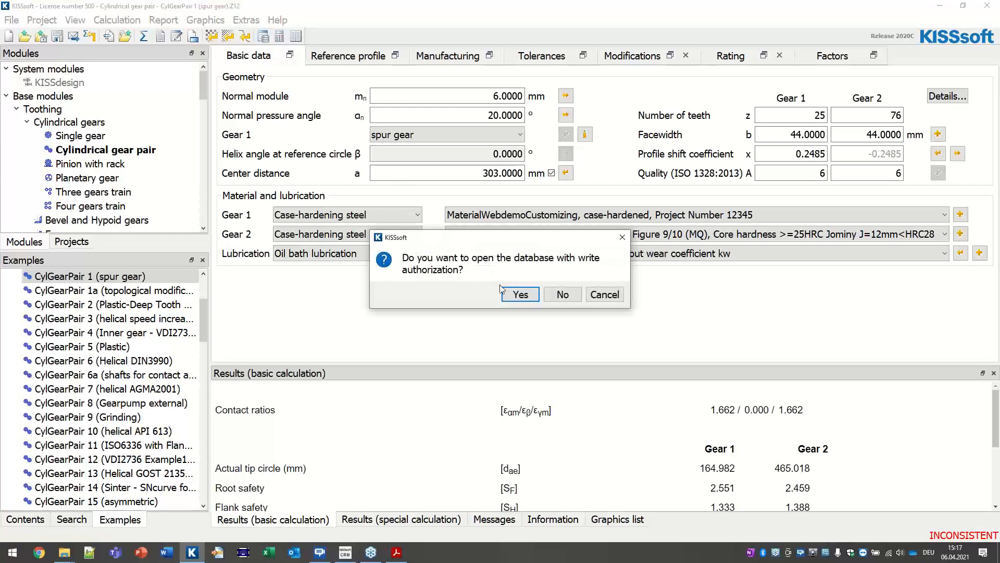
click(521, 296)
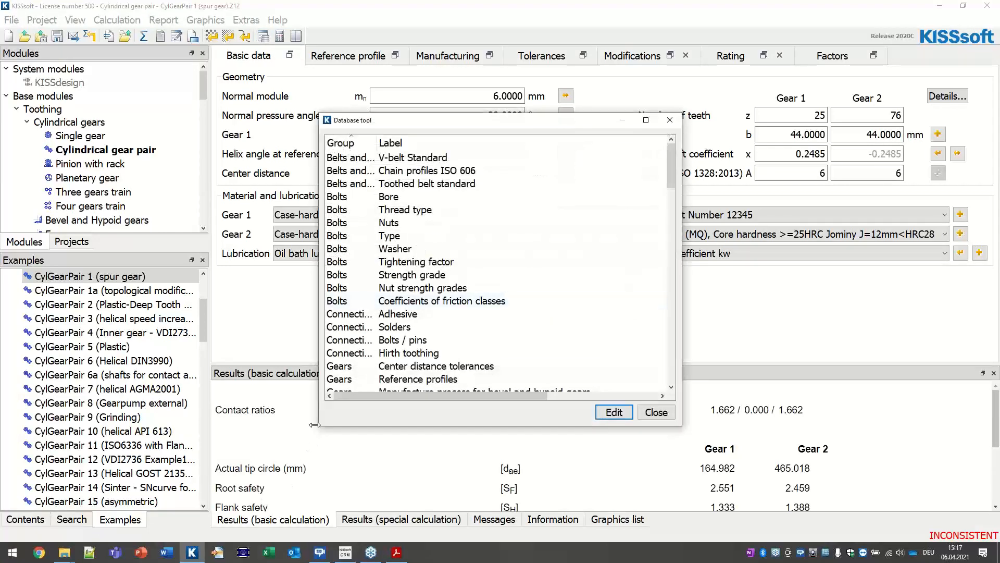
drag(317, 428, 119, 456)
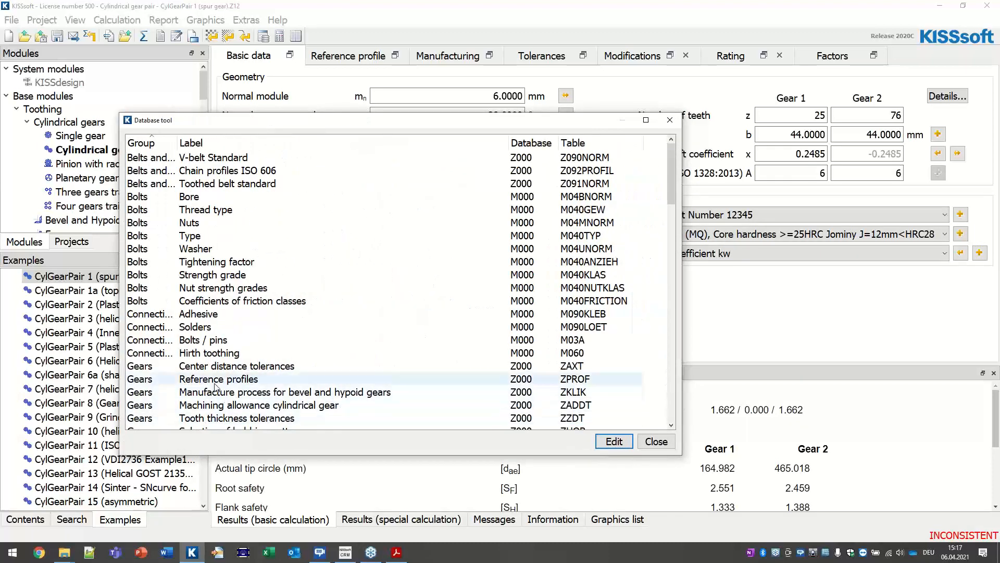
scroll(177, 386, down, 1)
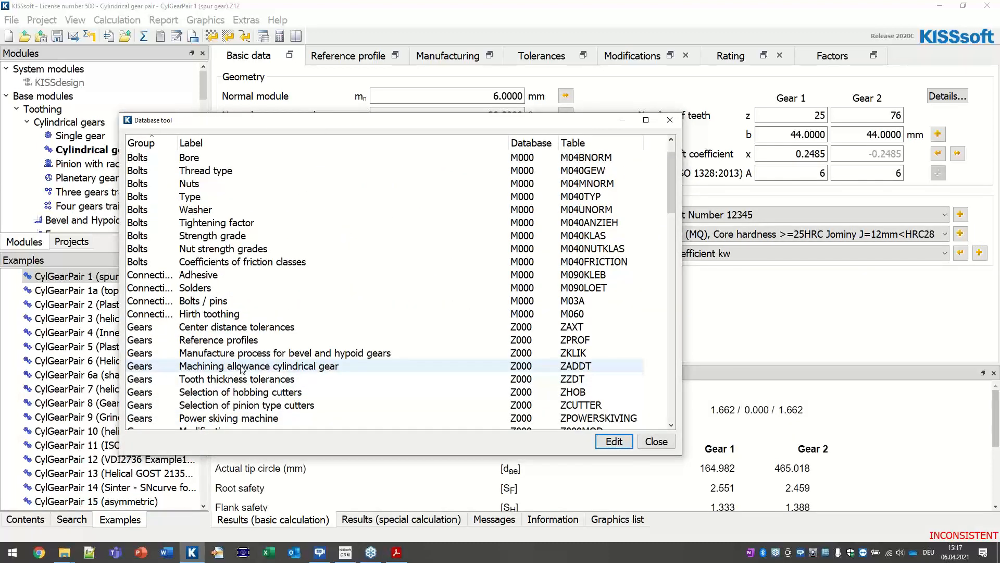
scroll(302, 313, down, 1)
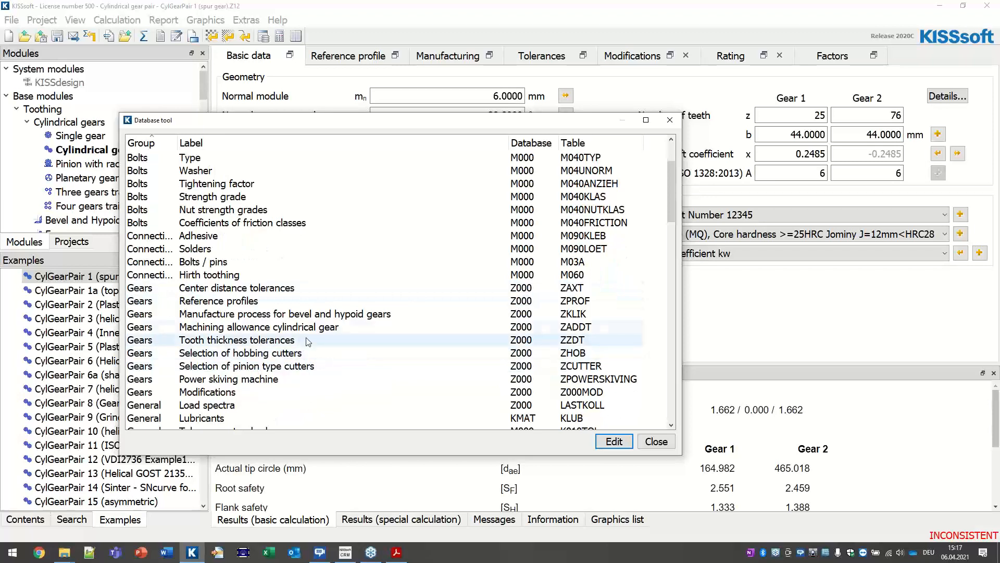
scroll(313, 336, down, 3)
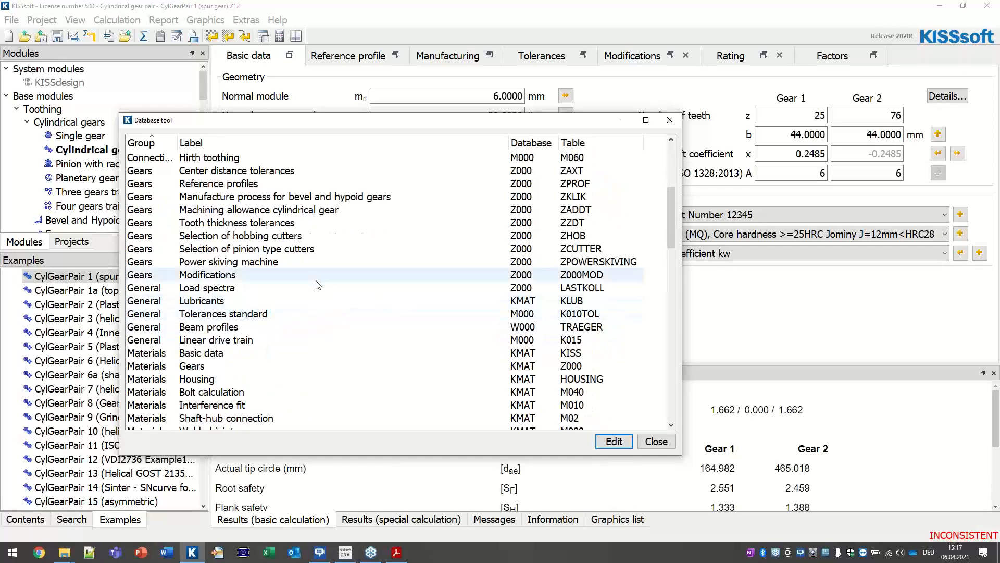
Step: Sort the tables by Label and select 'Selection of hobbing cutters'
click(224, 142)
scroll(364, 261, up, 4)
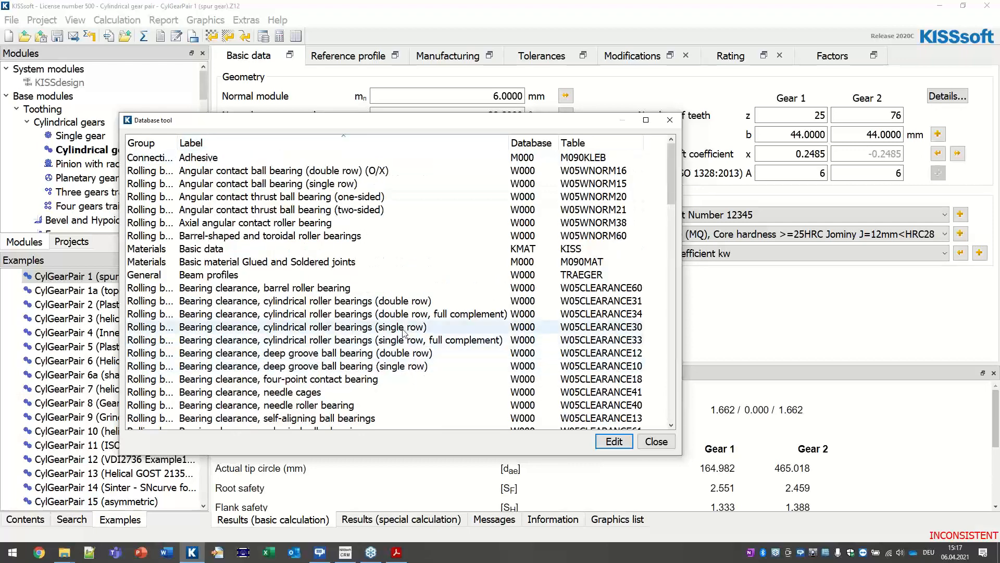
scroll(385, 334, down, 7)
scroll(383, 332, down, 7)
scroll(373, 335, up, 12)
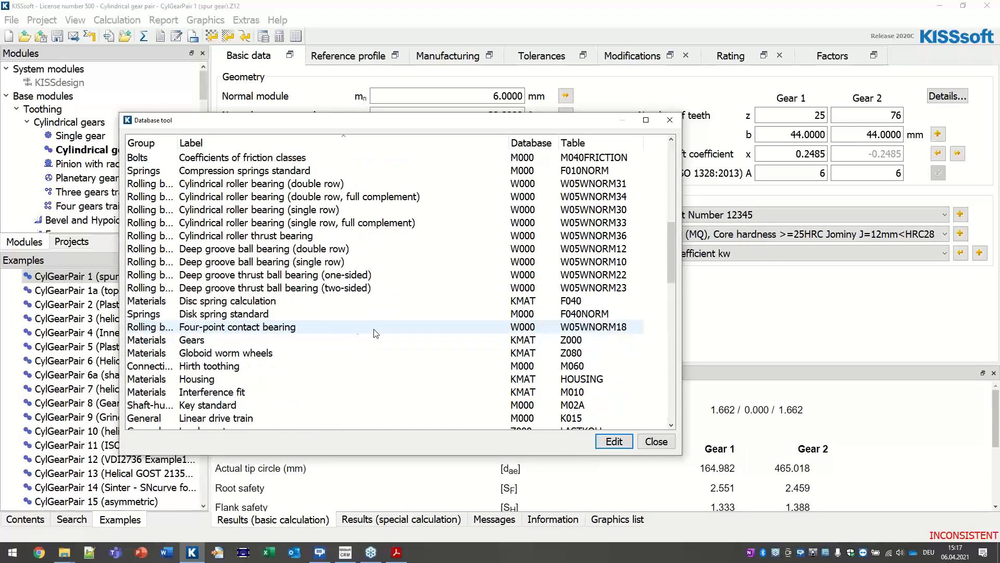
scroll(328, 336, down, 1)
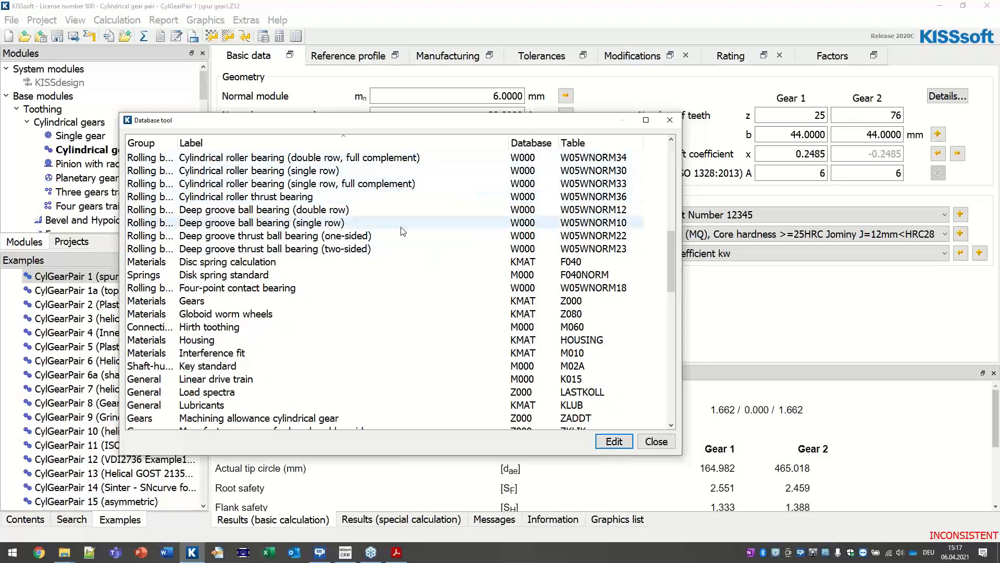
scroll(312, 271, down, 1)
scroll(312, 269, down, 1)
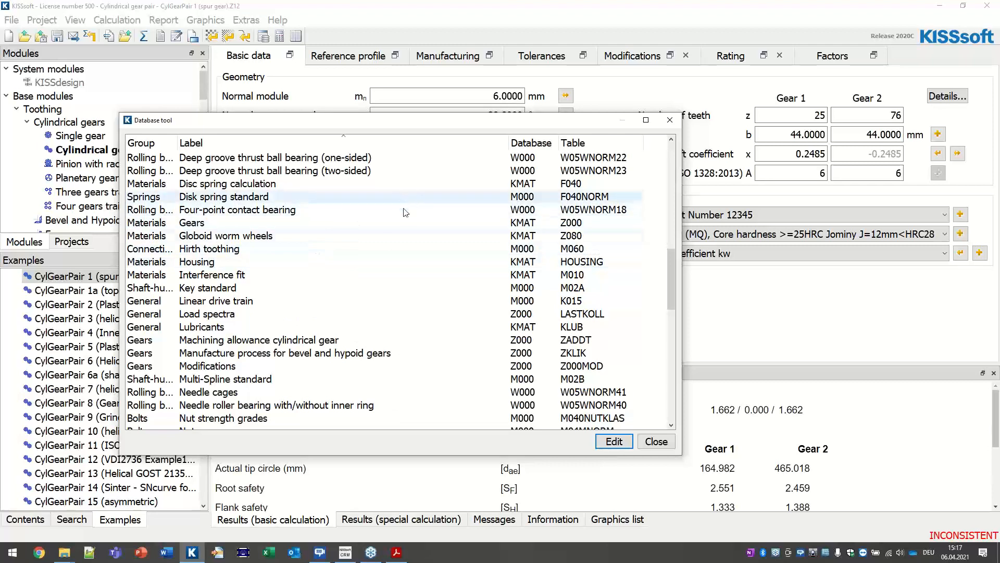
scroll(381, 275, down, 1)
scroll(381, 275, down, 3)
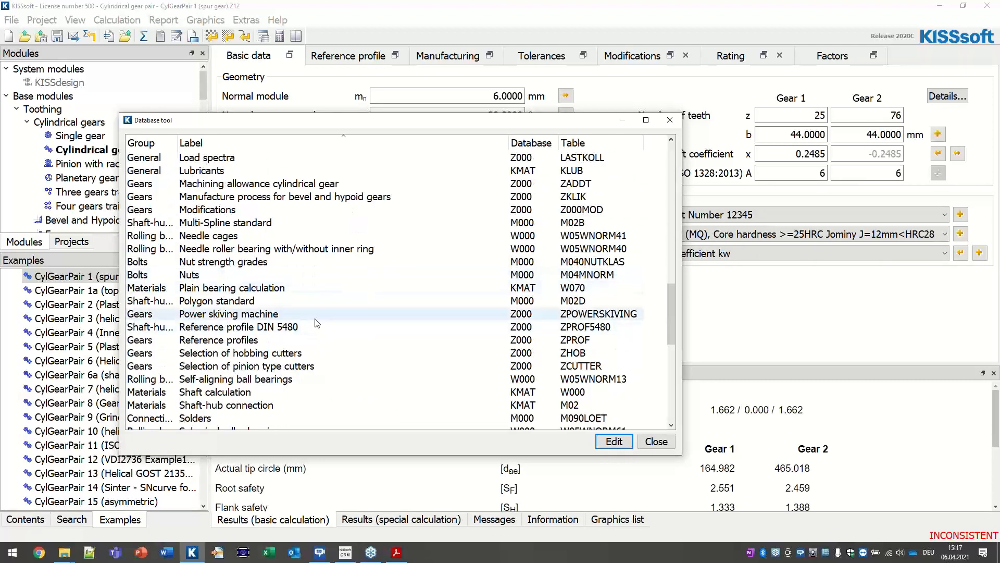
scroll(316, 323, down, 1)
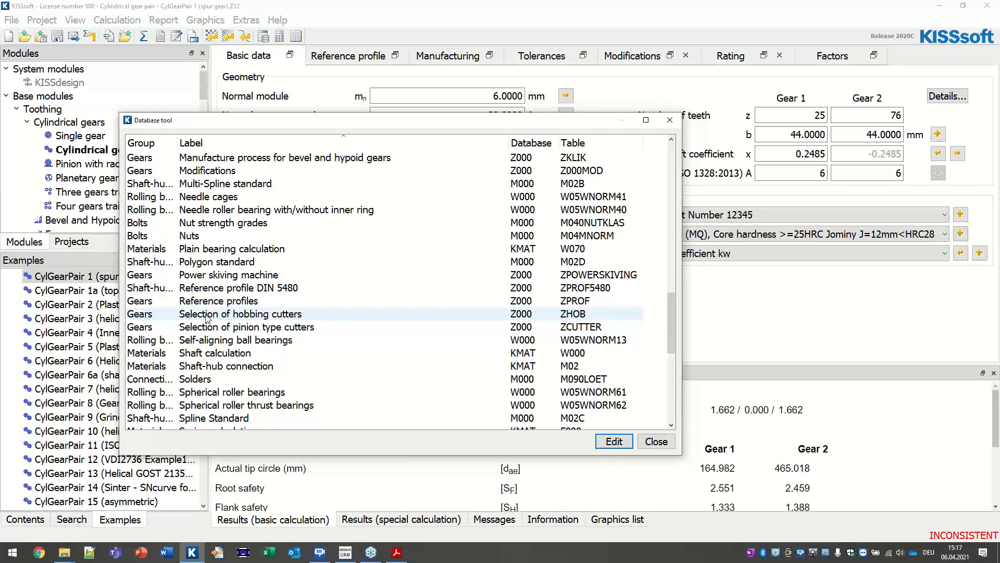
click(304, 316)
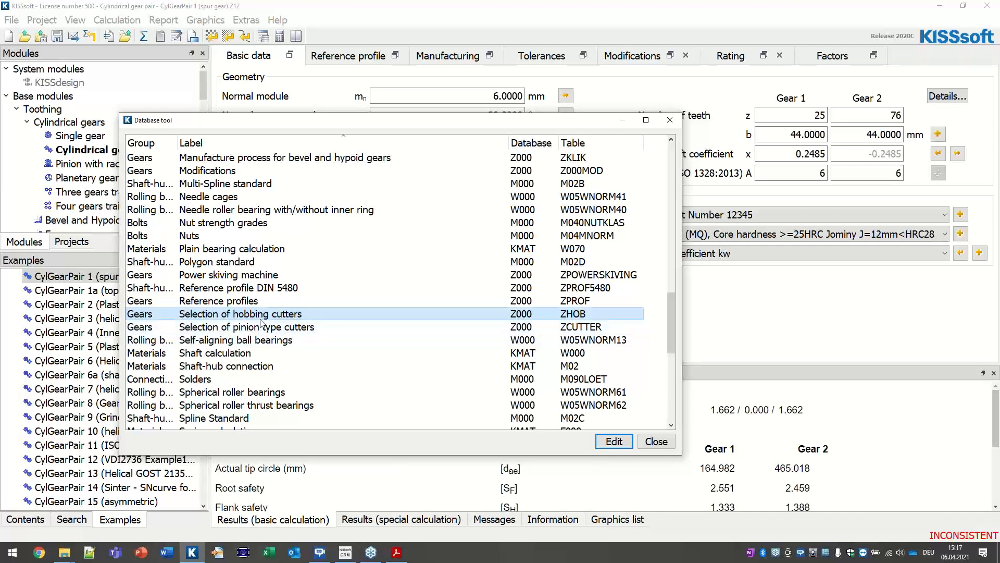
Step: Add a hobbing-cutter entry labelled MyHobs that uses the Z000-BP.dat data file
double_click(228, 315)
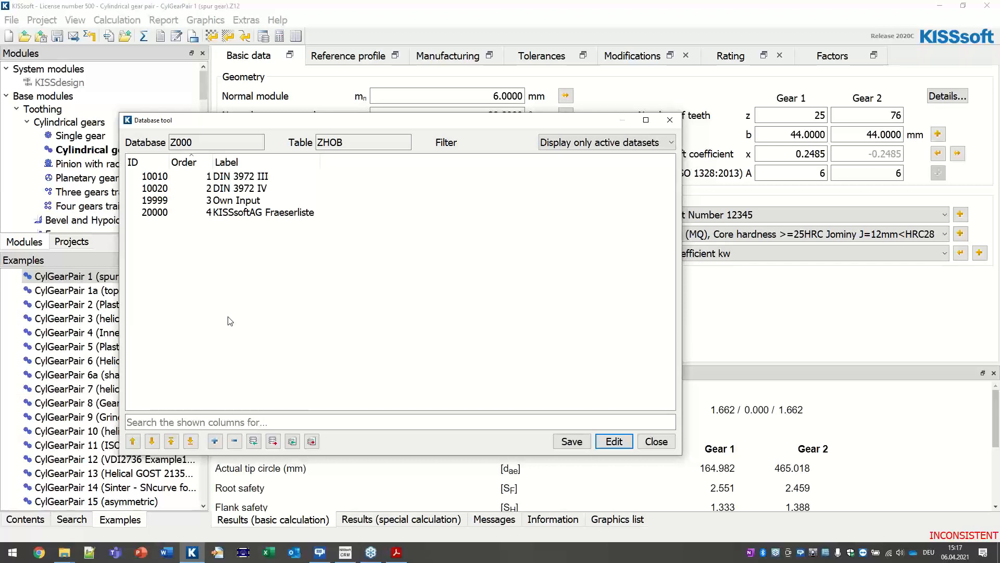
click(217, 443)
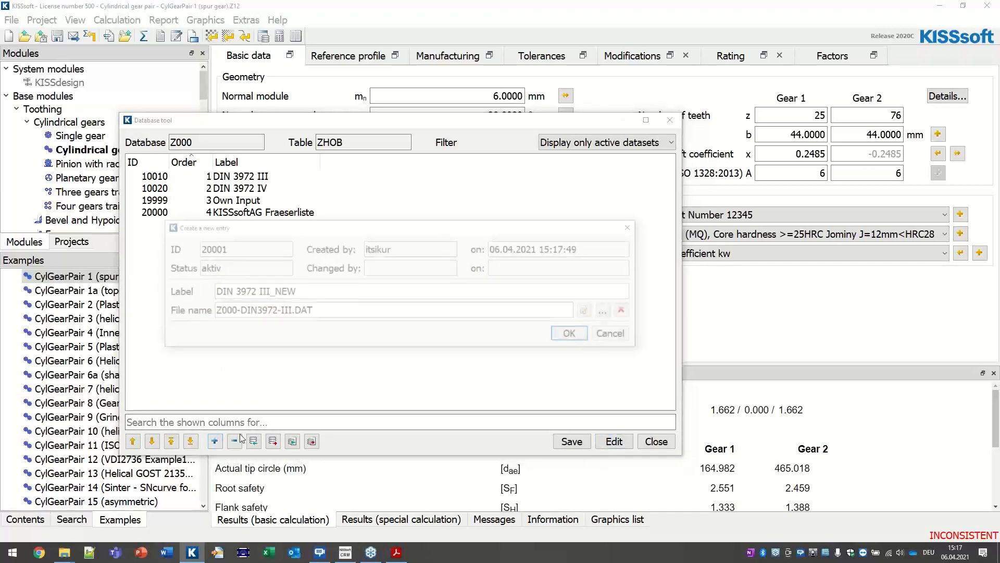
click(325, 289)
key(ctrl+a)
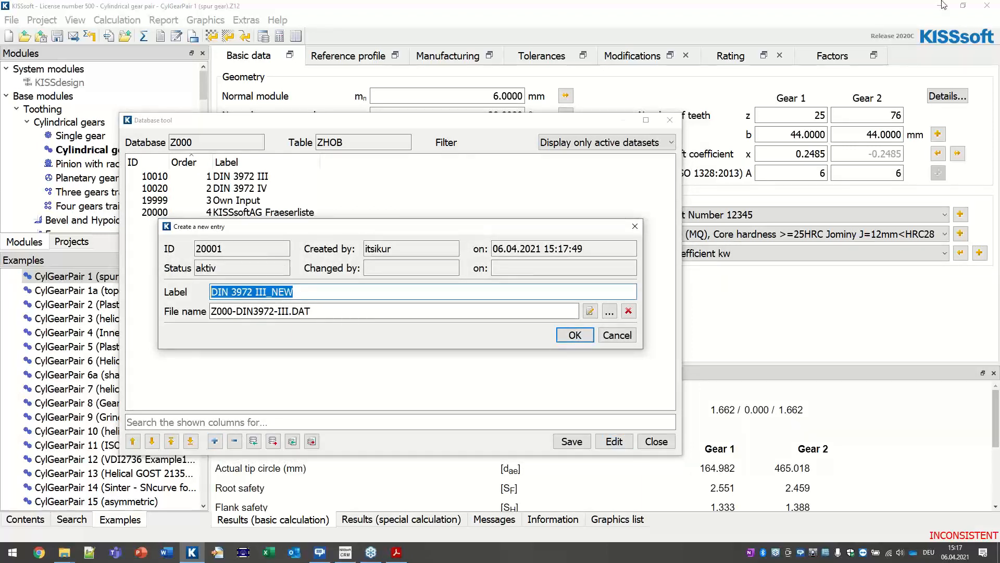
text(MyHobs)
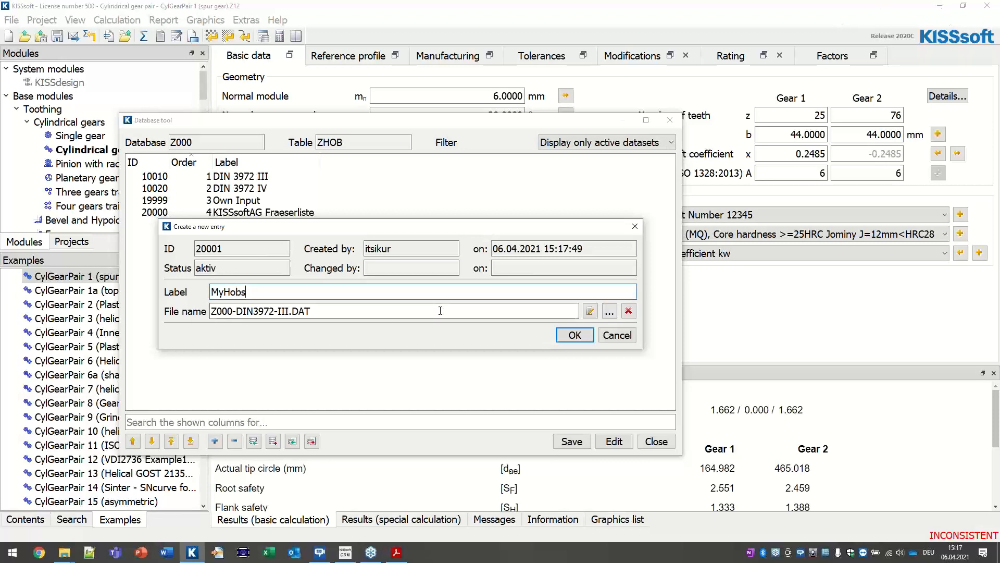
click(609, 311)
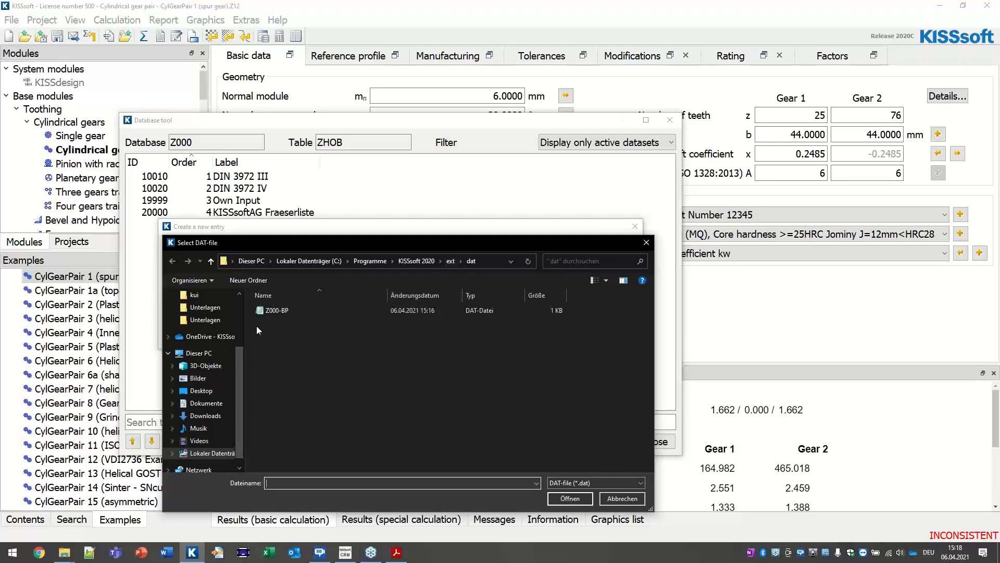
double_click(266, 311)
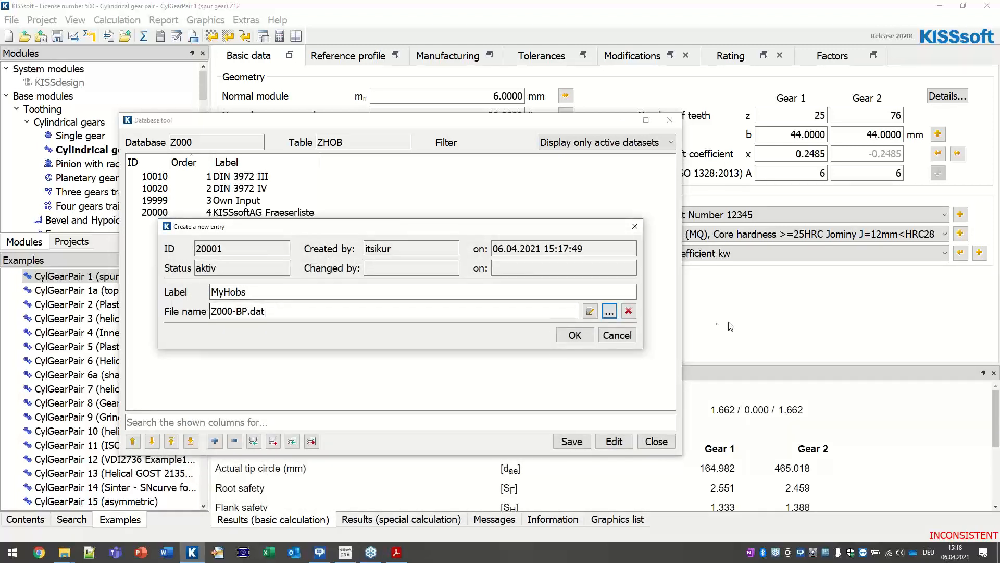
click(592, 313)
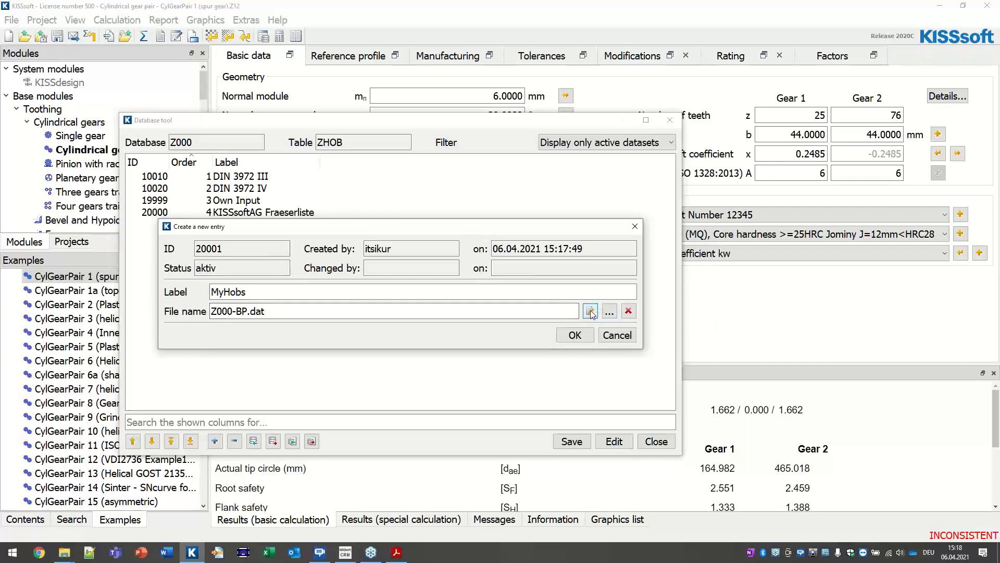
drag(634, 143, 152, 162)
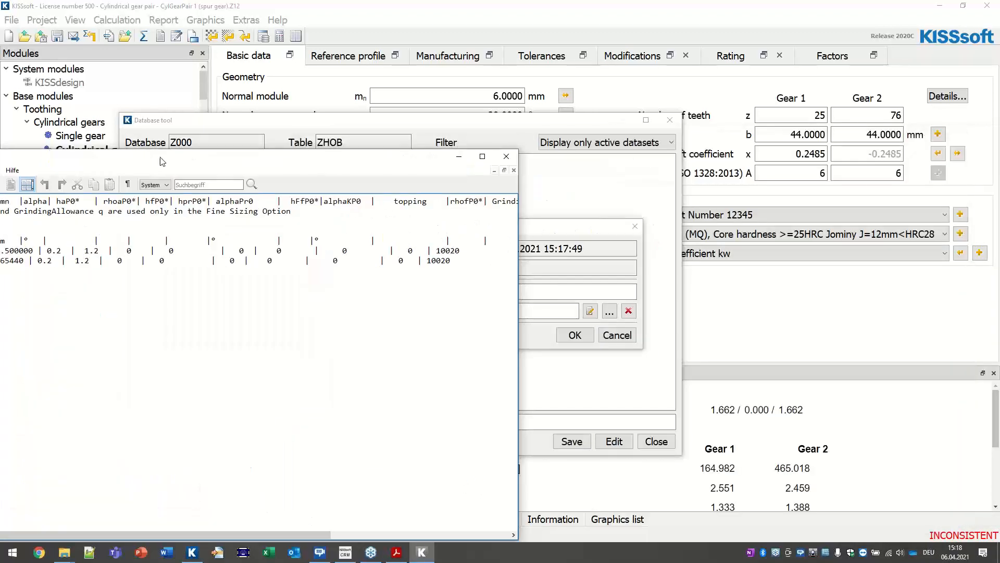
click(506, 156)
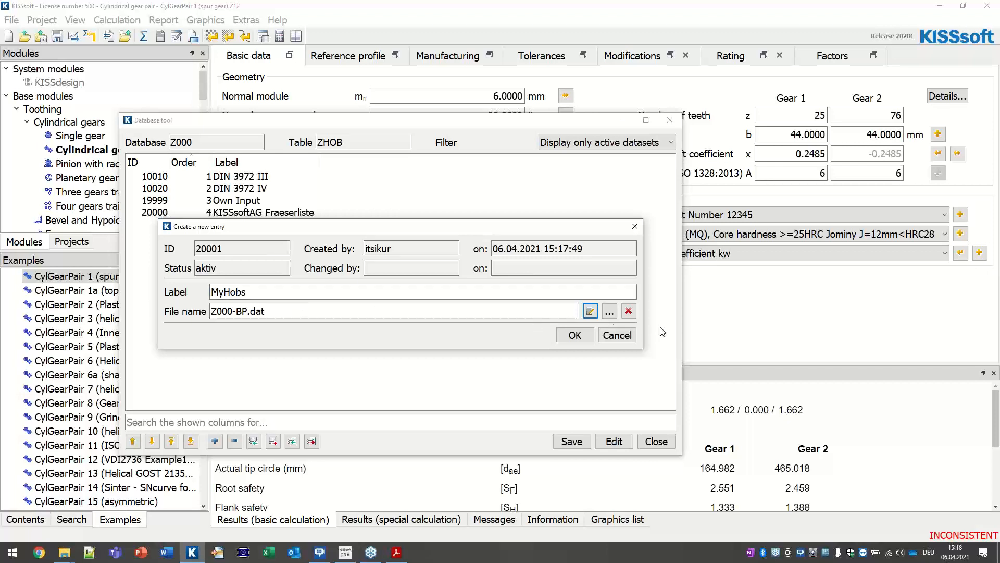
click(574, 335)
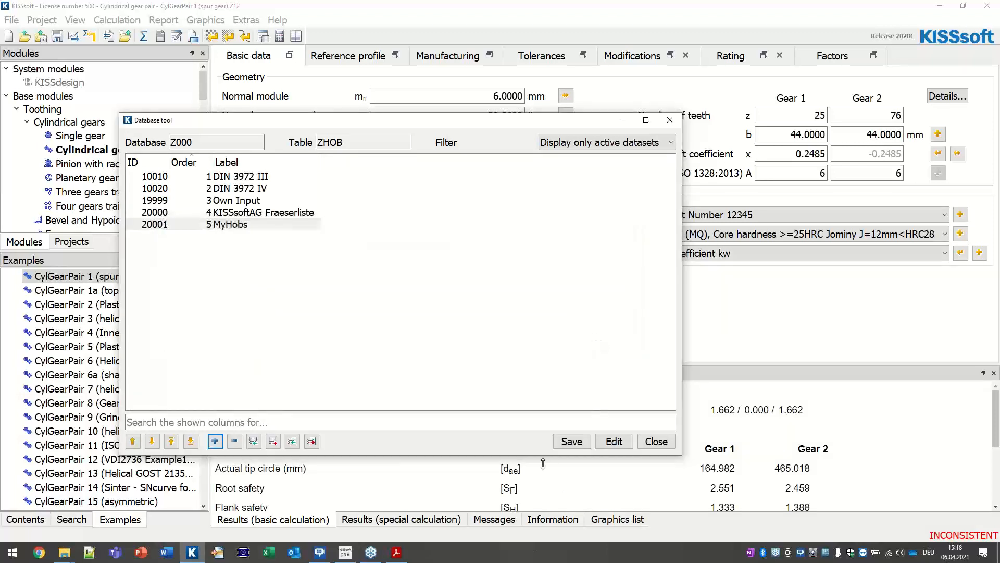
Step: Save the cutter database and close the Database tool
click(565, 445)
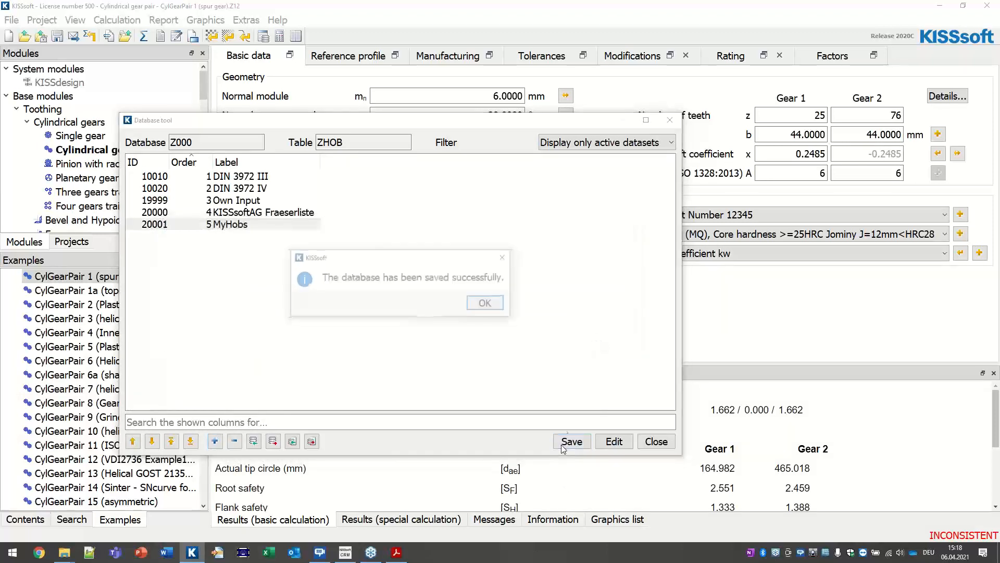
click(488, 303)
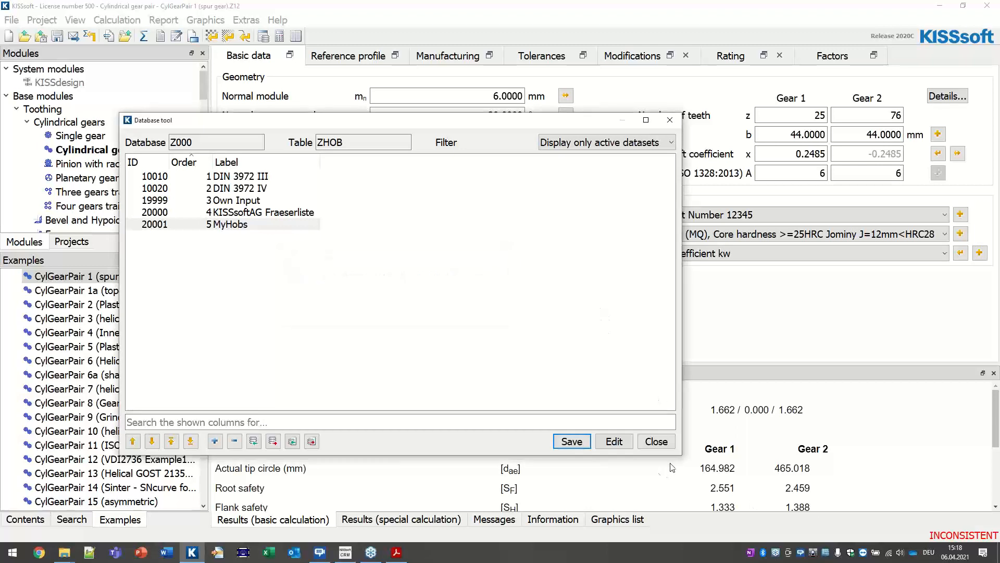
click(656, 441)
click(656, 442)
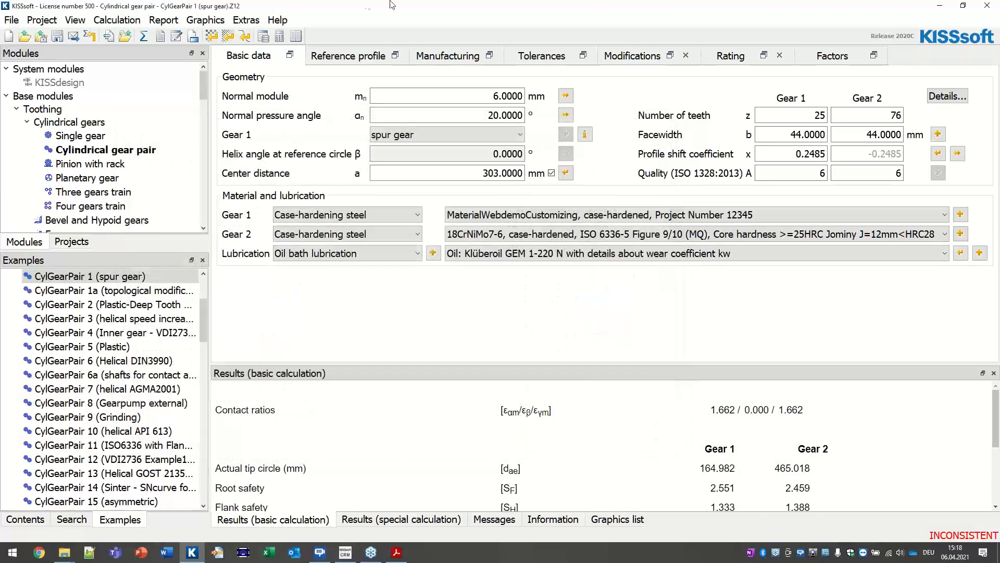
click(352, 58)
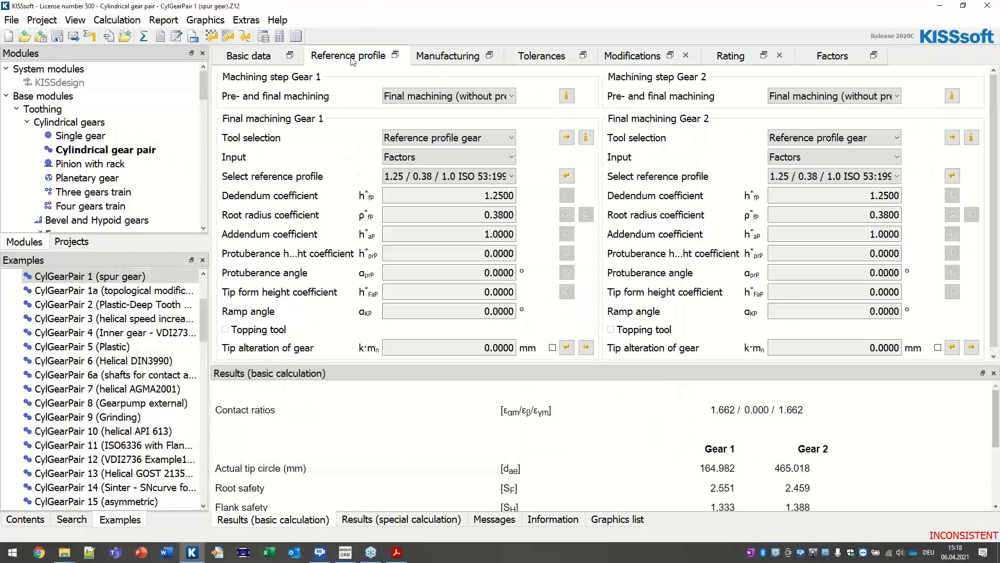
click(479, 139)
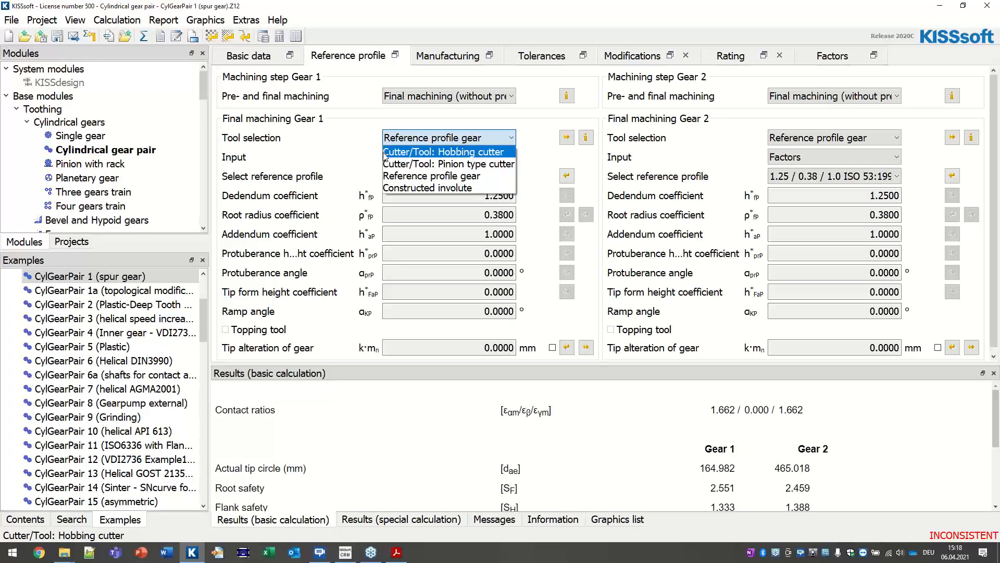
click(401, 155)
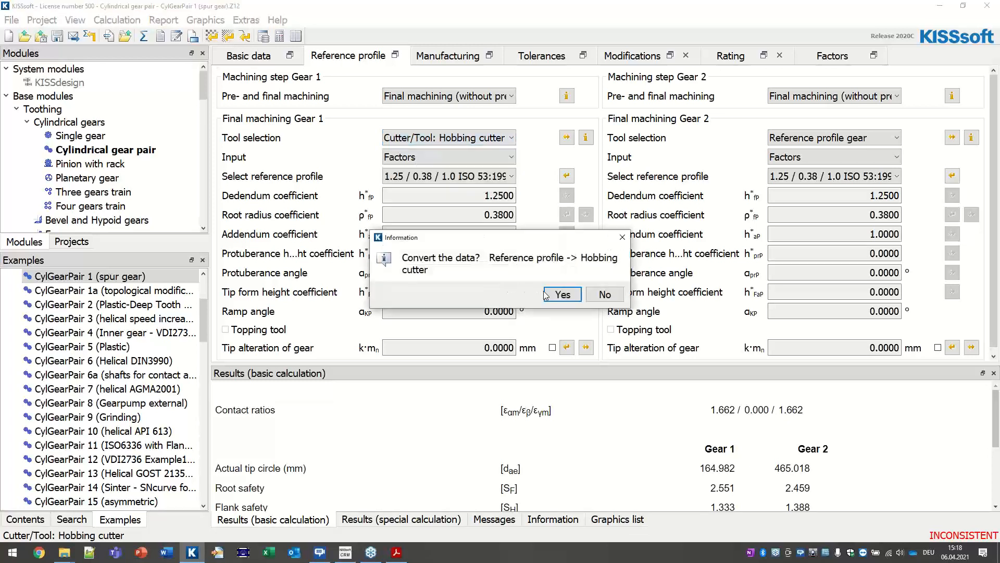
click(543, 295)
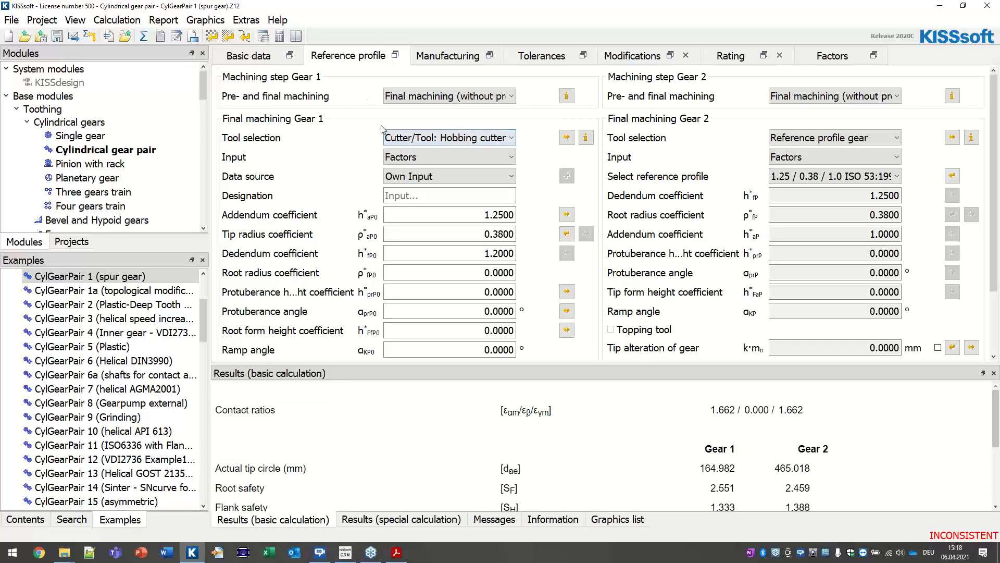
click(397, 178)
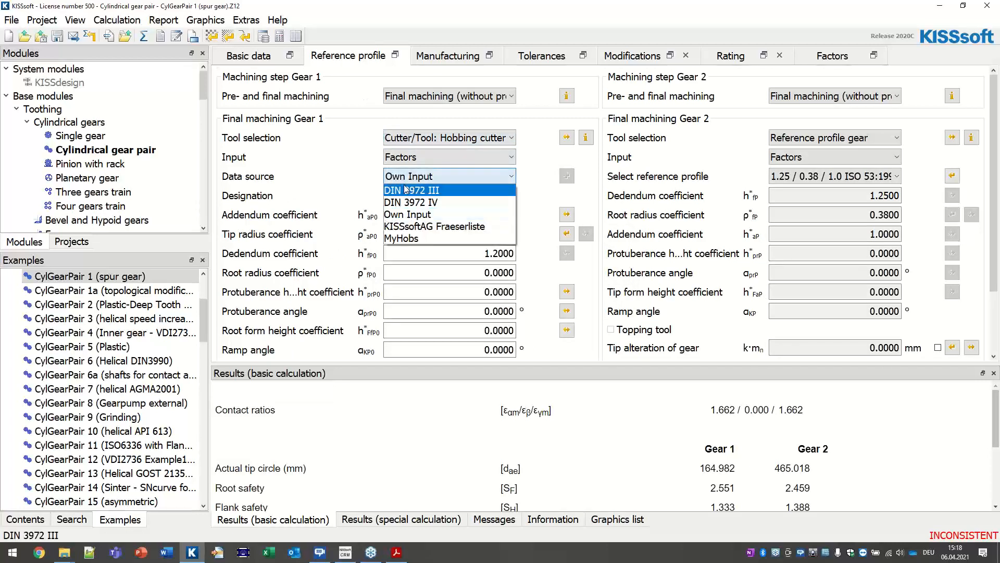
click(426, 240)
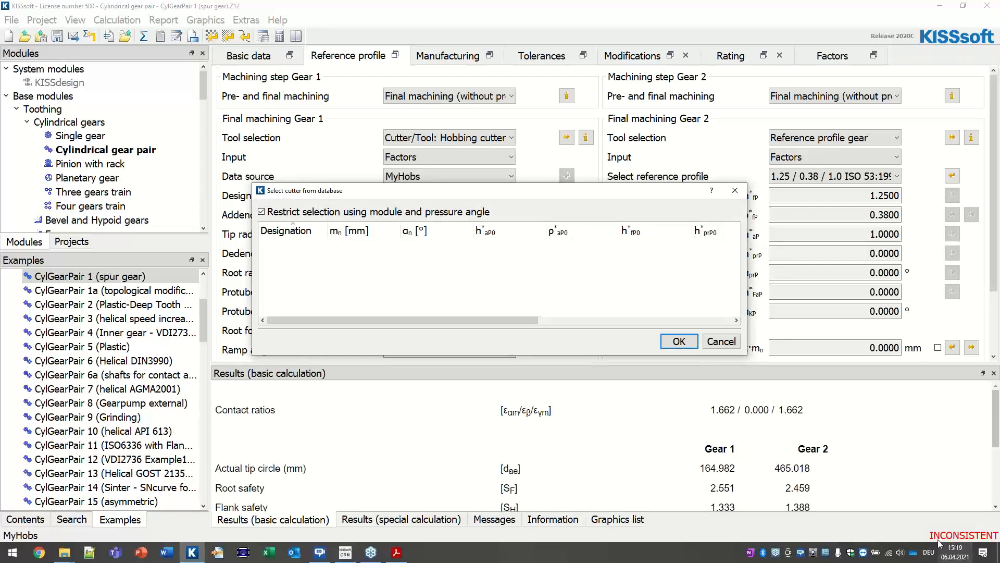
click(722, 341)
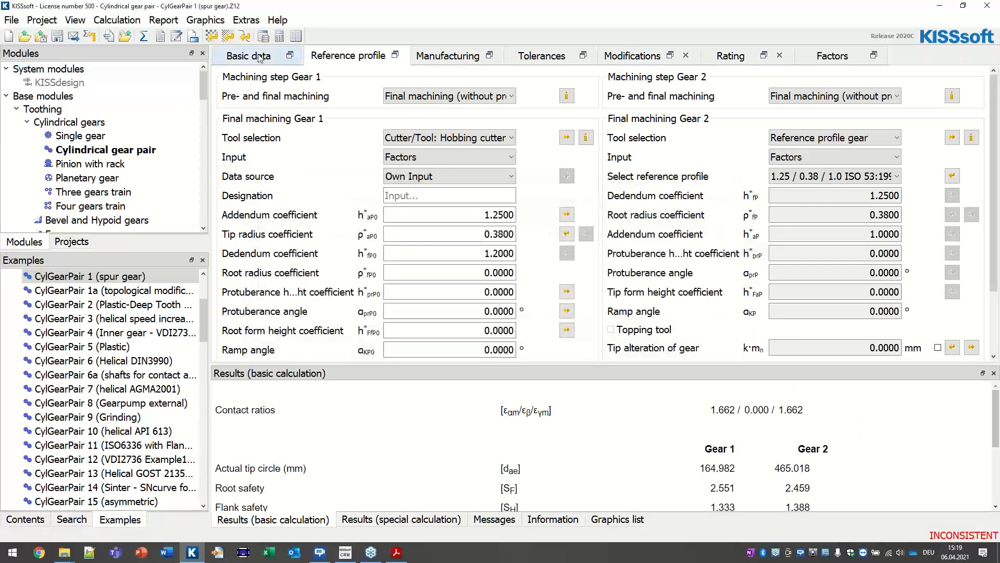
Step: Check the current normal module of 6.0000 on the Basic data tab
click(280, 63)
drag(469, 99, 542, 99)
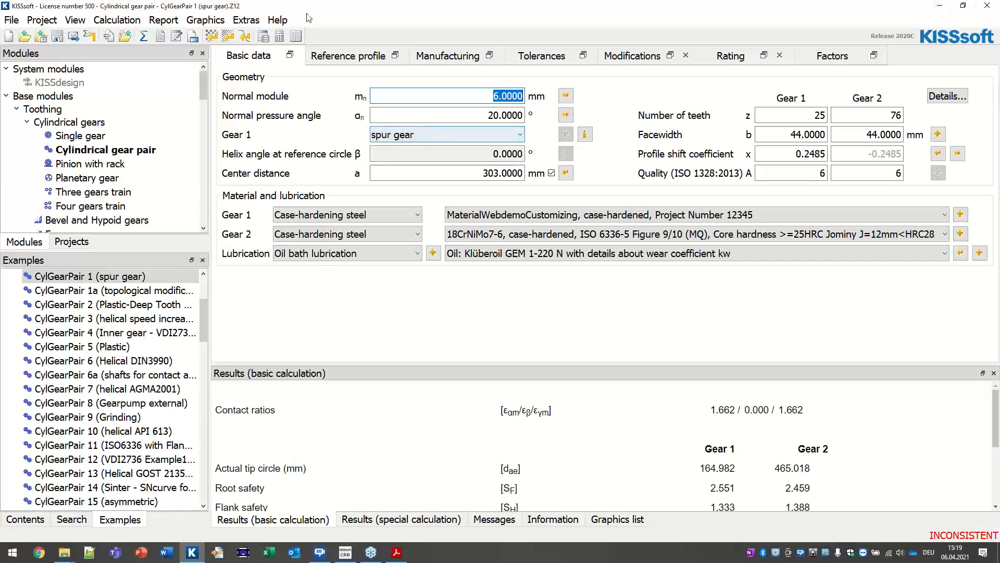
click(346, 61)
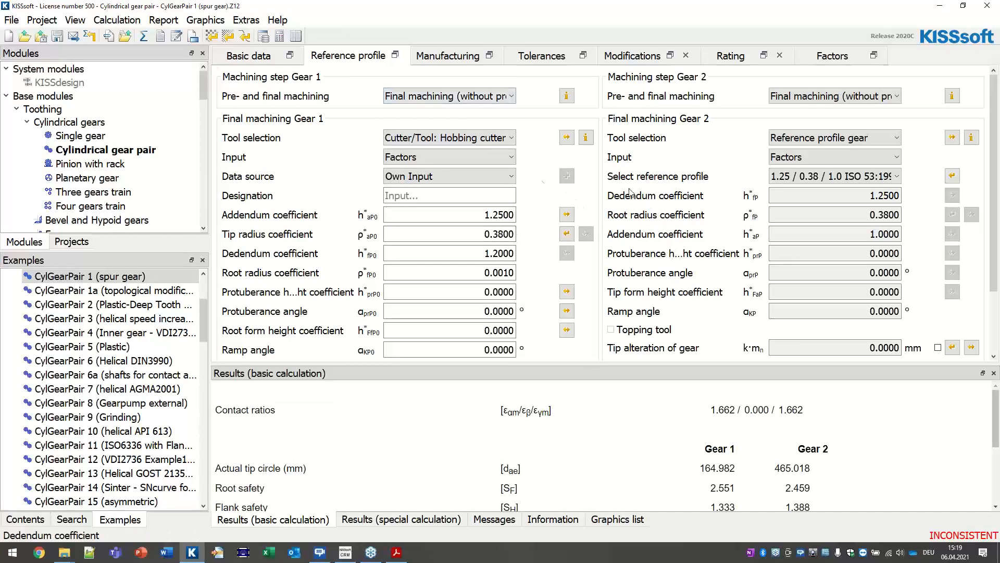
Step: List all MyHobs cutters for Gear 1 unrestricted, compare Cutter 1234 and 12345, then cancel
click(417, 176)
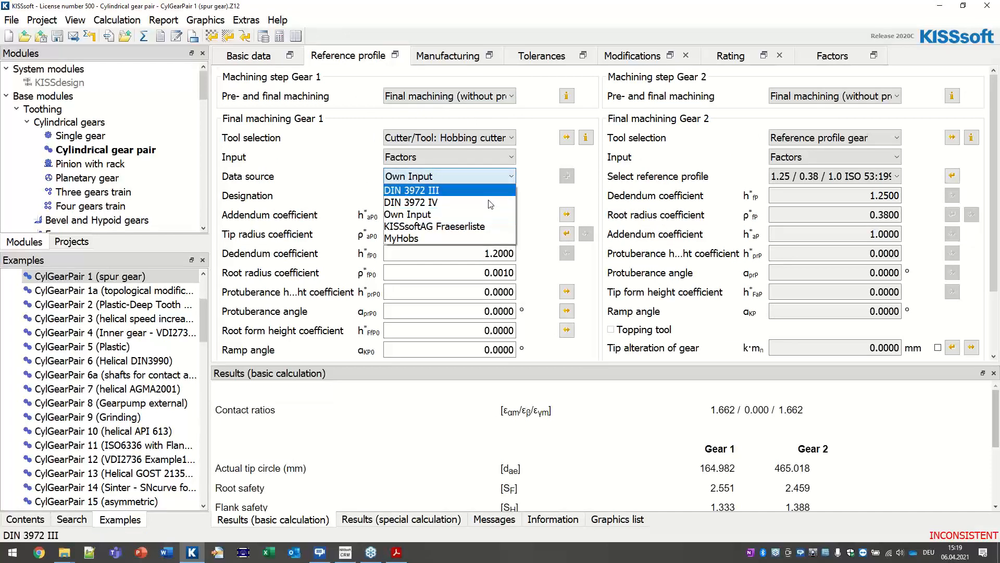
click(414, 238)
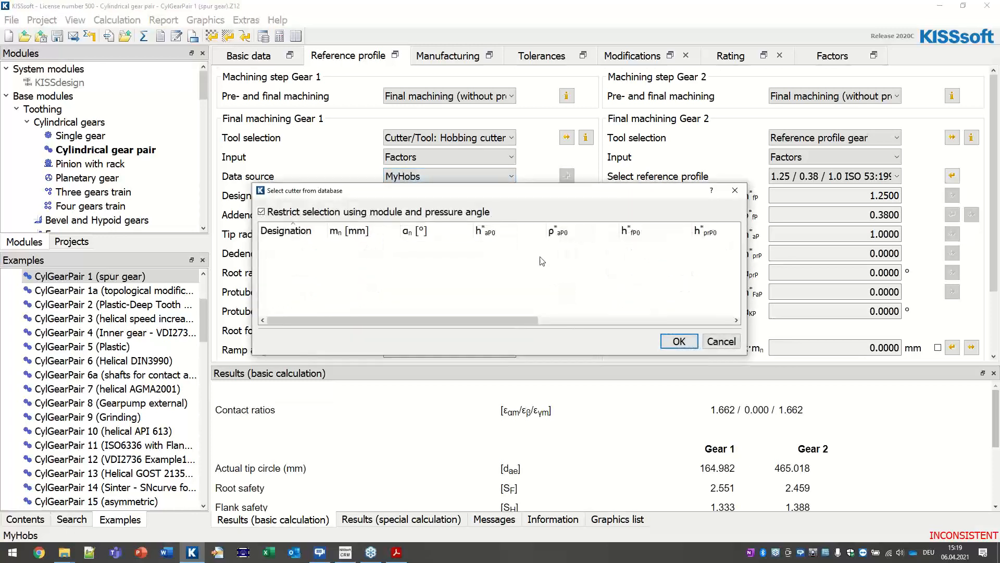
click(339, 217)
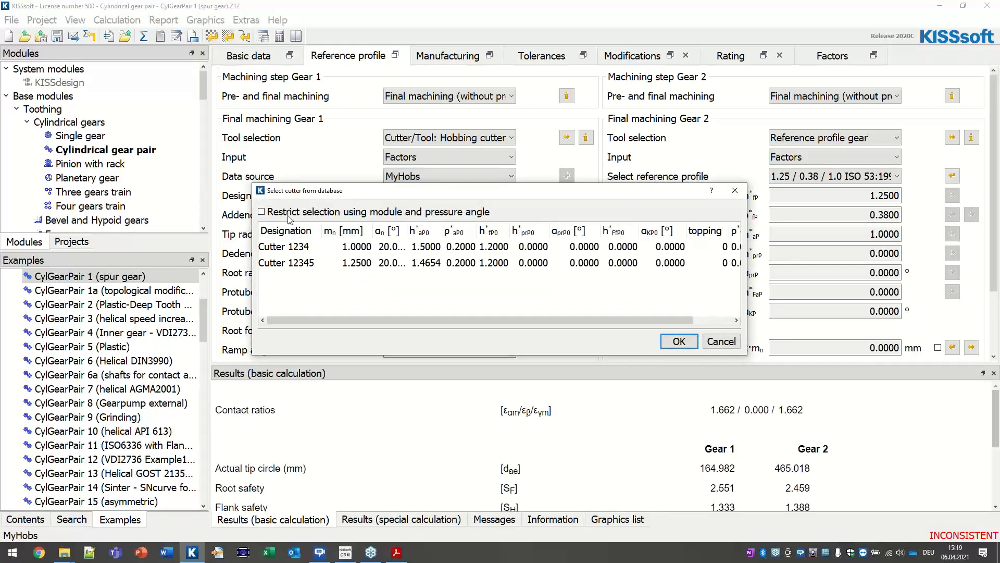
drag(252, 242, 184, 234)
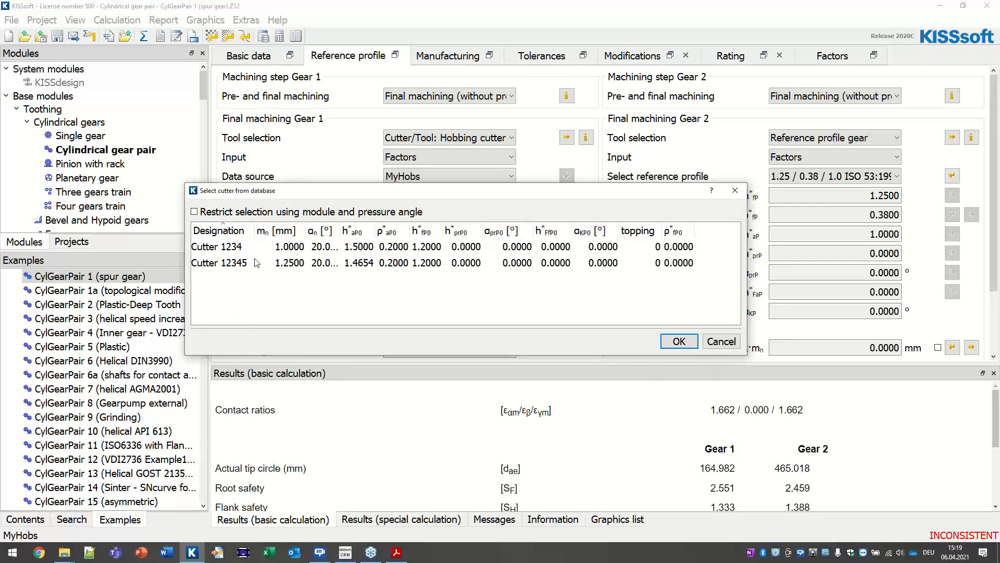
click(226, 252)
click(233, 265)
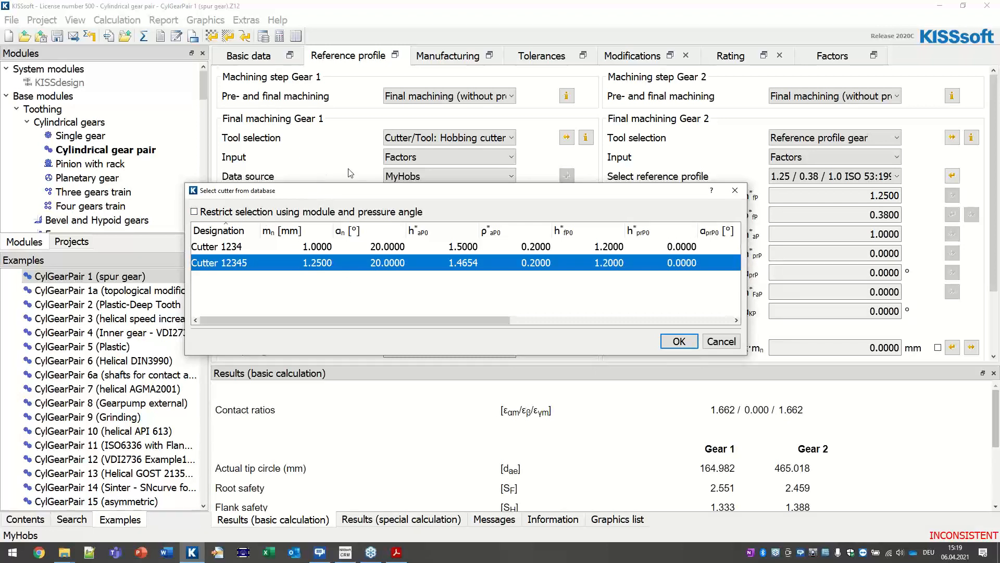
right_click(744, 337)
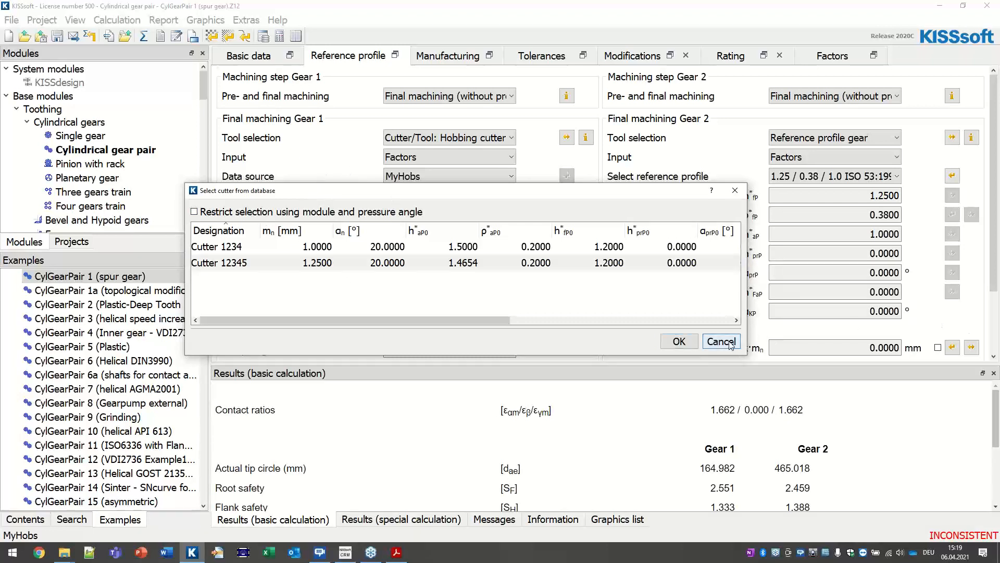
click(725, 344)
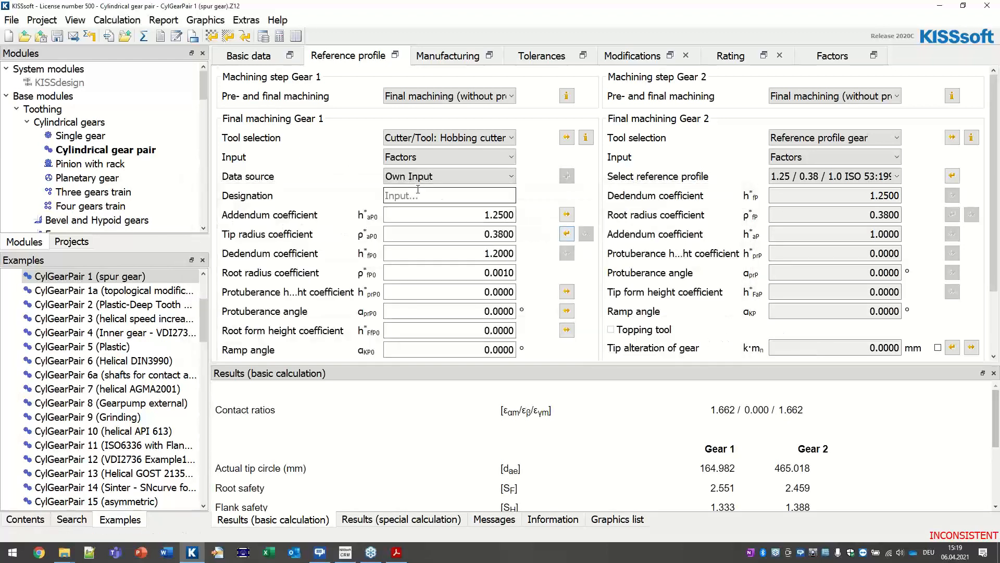
Step: Set the normal module to 1, confirm MyHobs now offers Cutter 1234, then cancel
click(264, 61)
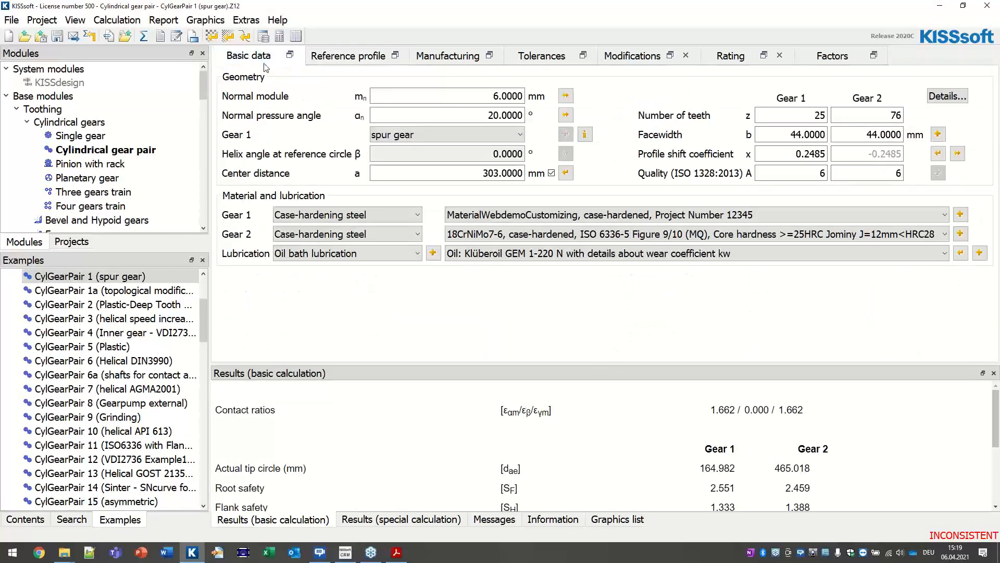
click(453, 101)
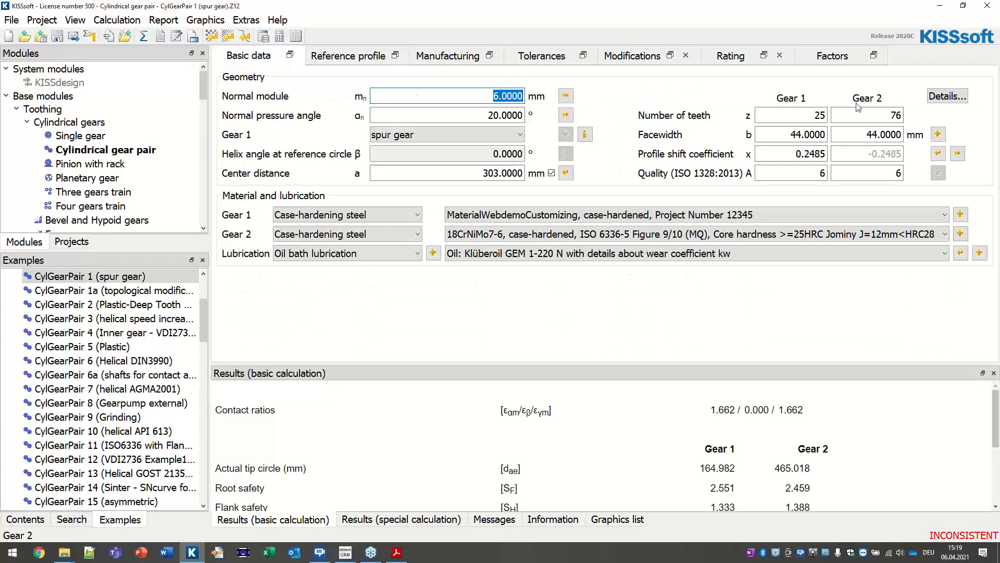
text(1)
click(359, 56)
click(416, 177)
click(391, 238)
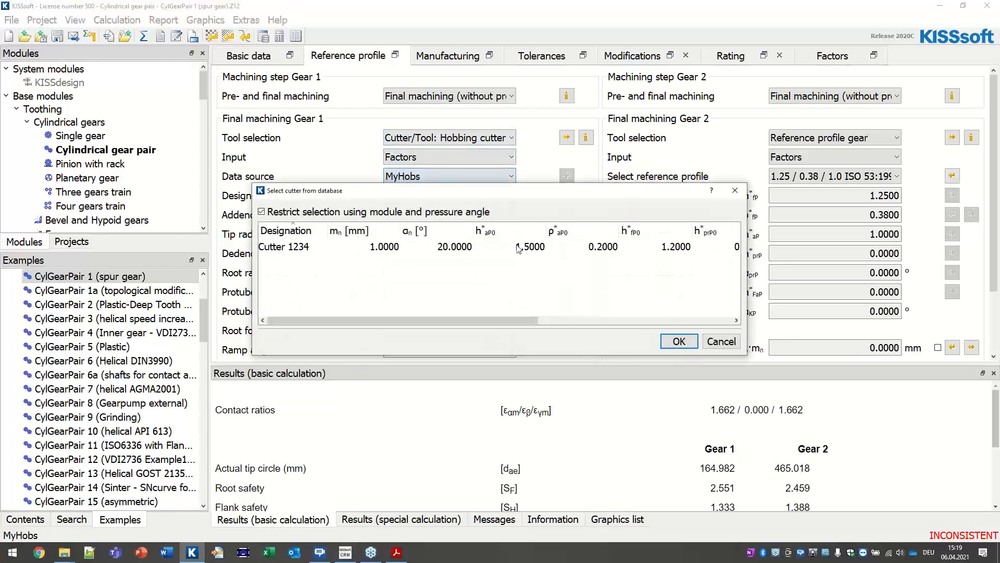
click(399, 247)
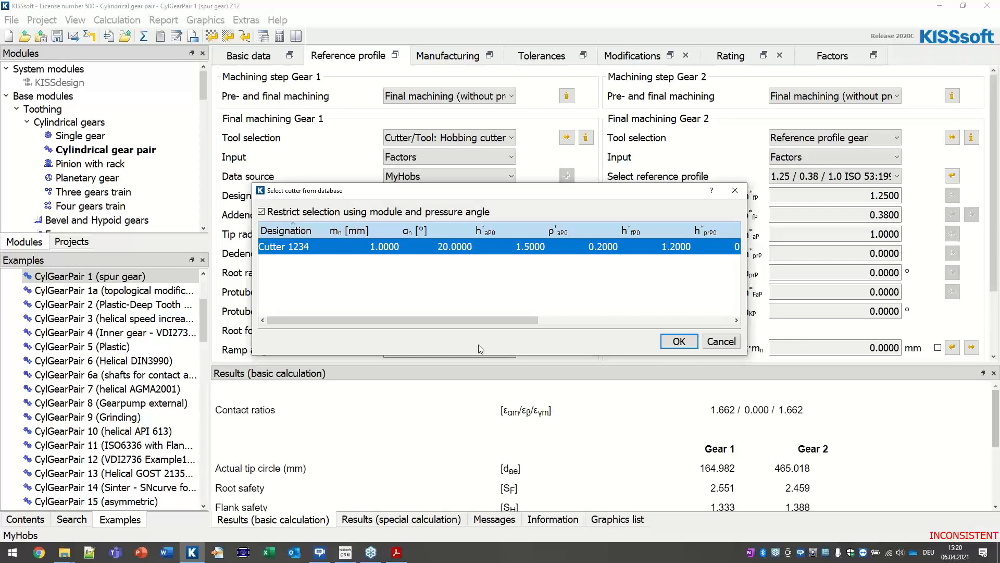
click(719, 340)
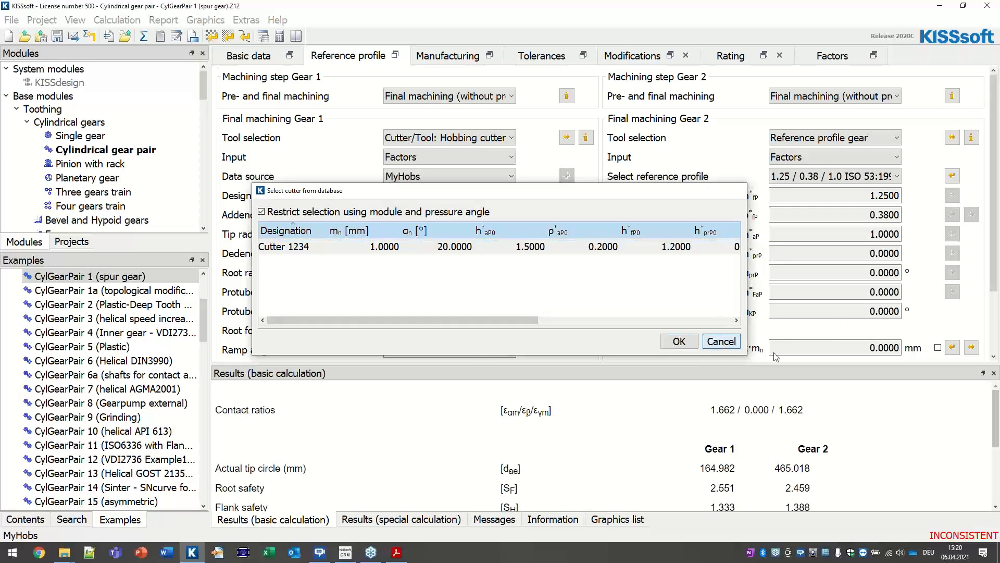
Step: In Fine Sizing Conditions III, set the Gear 1 cutter list to MyHobs and close
click(228, 36)
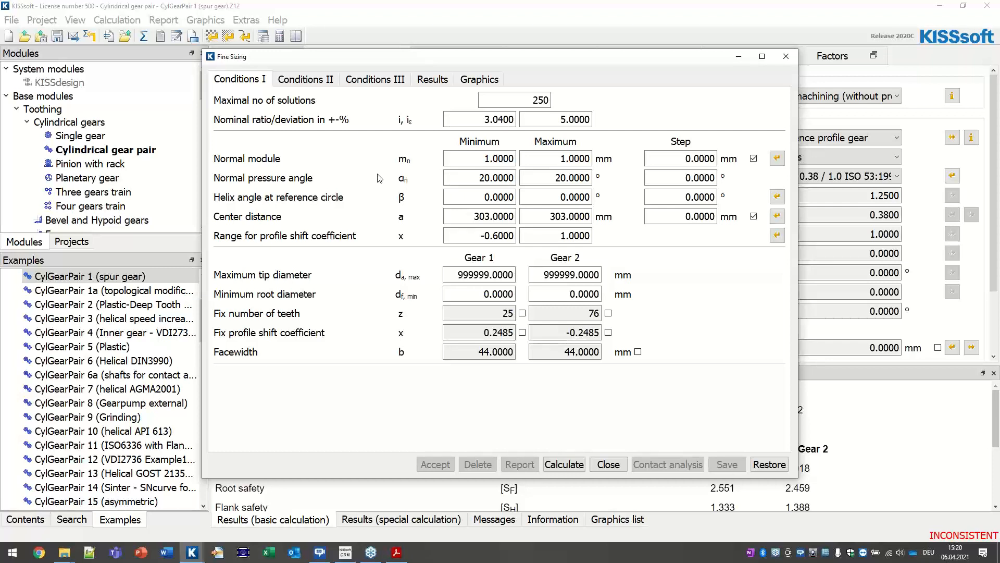
click(361, 88)
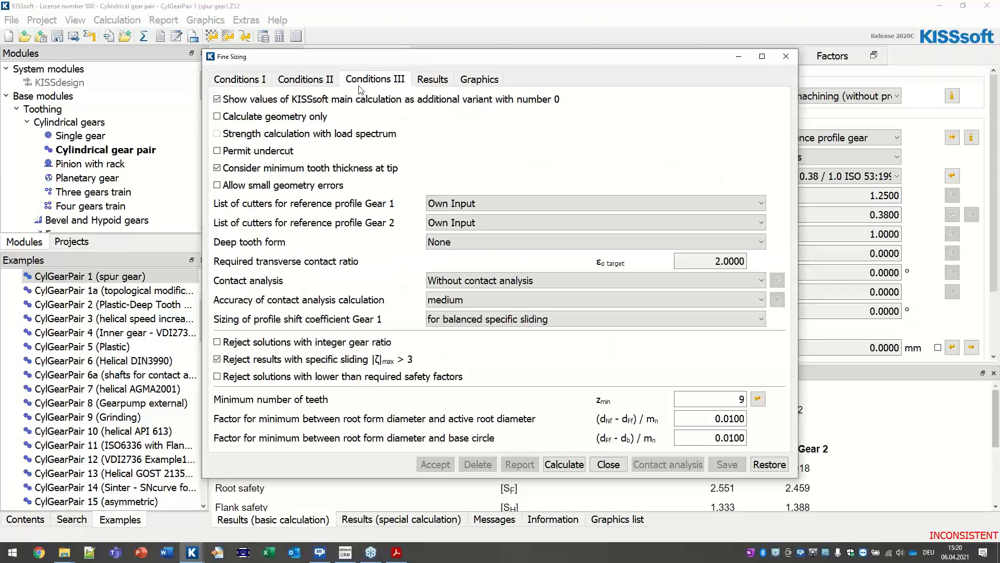
click(571, 205)
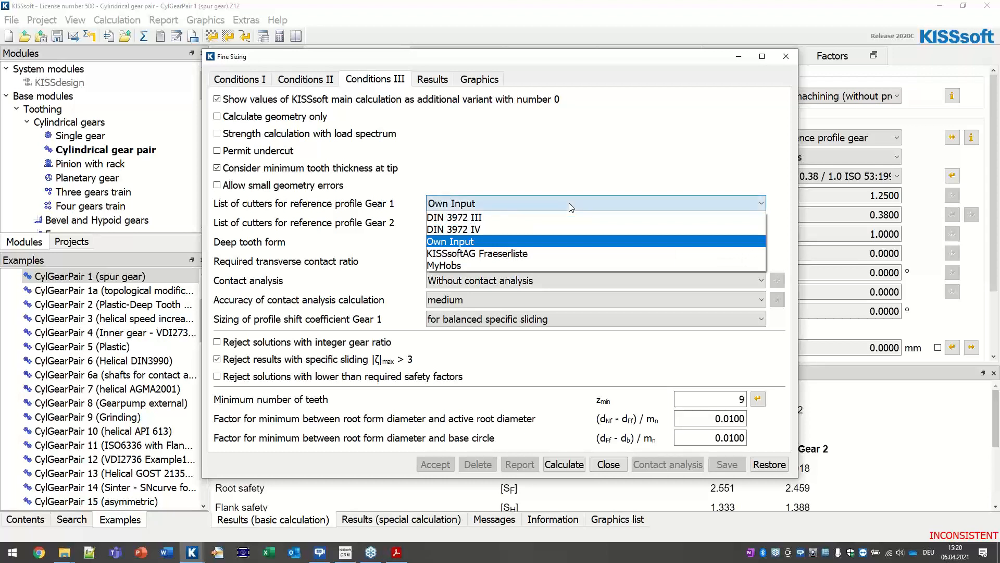
click(462, 268)
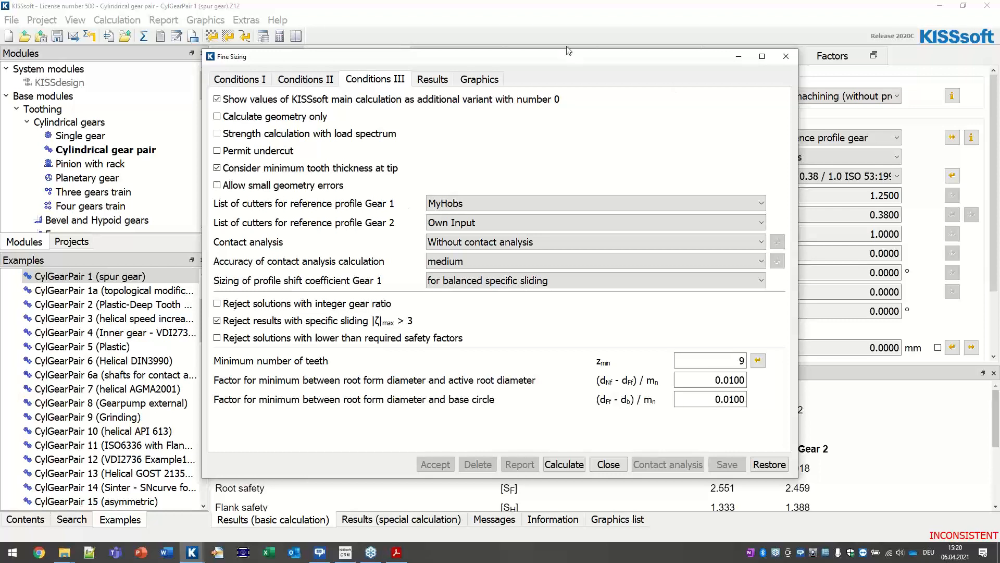
click(609, 464)
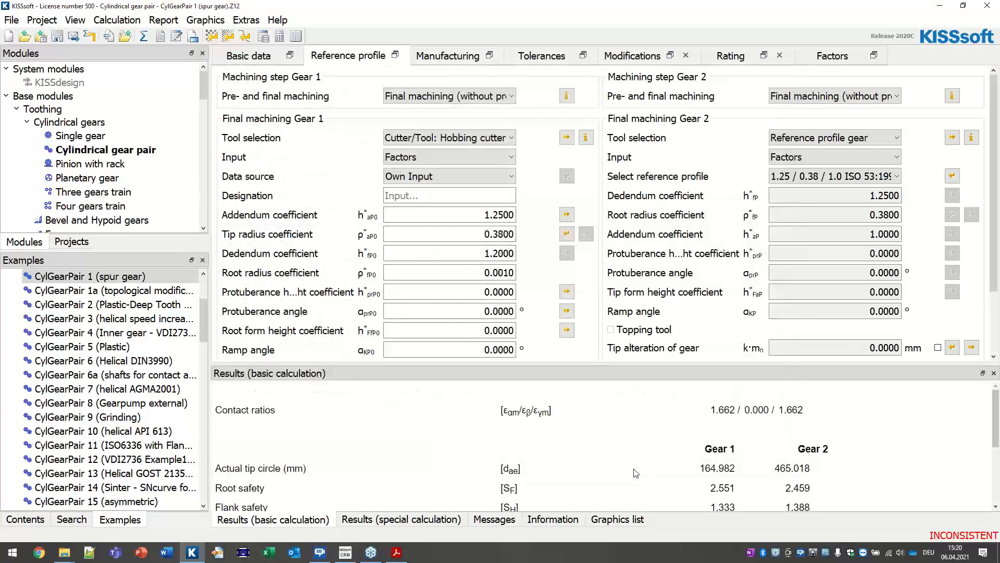
click(397, 553)
Step: Advance the Acrobat slides to page 5, Reports (.rpt), then return to KISSsoft's reference profile inputs
scroll(465, 223, down, 1)
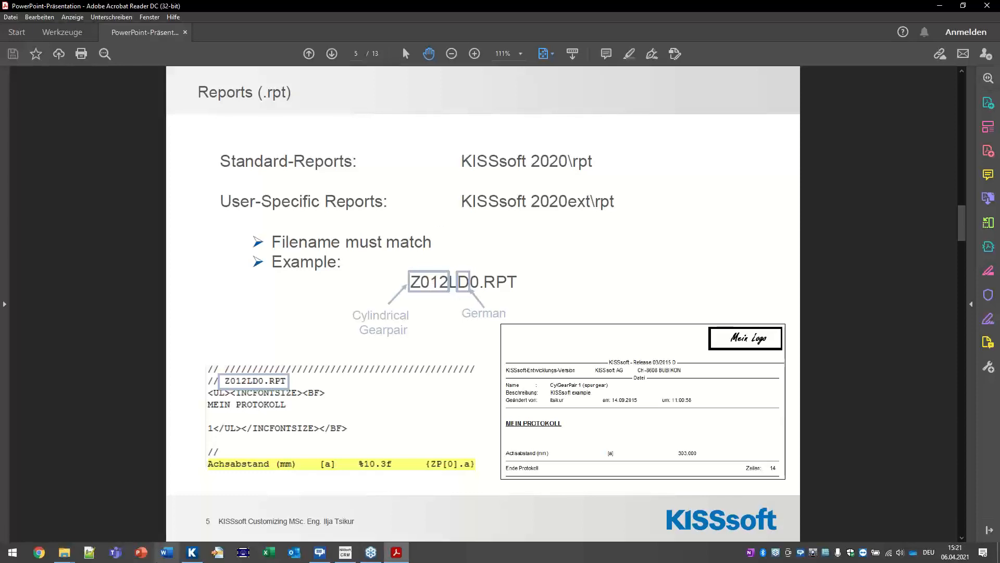
click(193, 555)
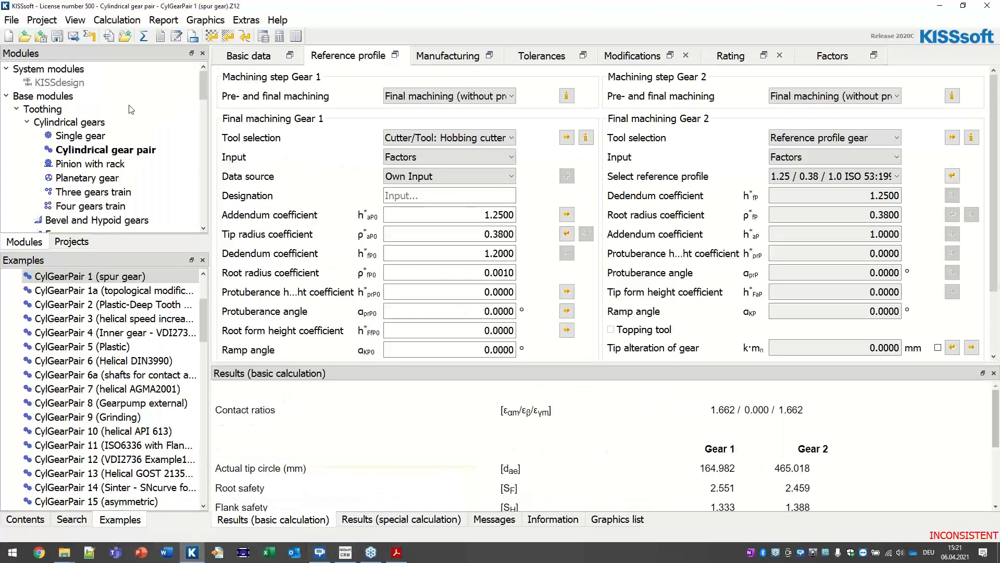
Step: Cancel the Save as for the gear pair file and go back to the Reports (.rpt) slide
click(12, 21)
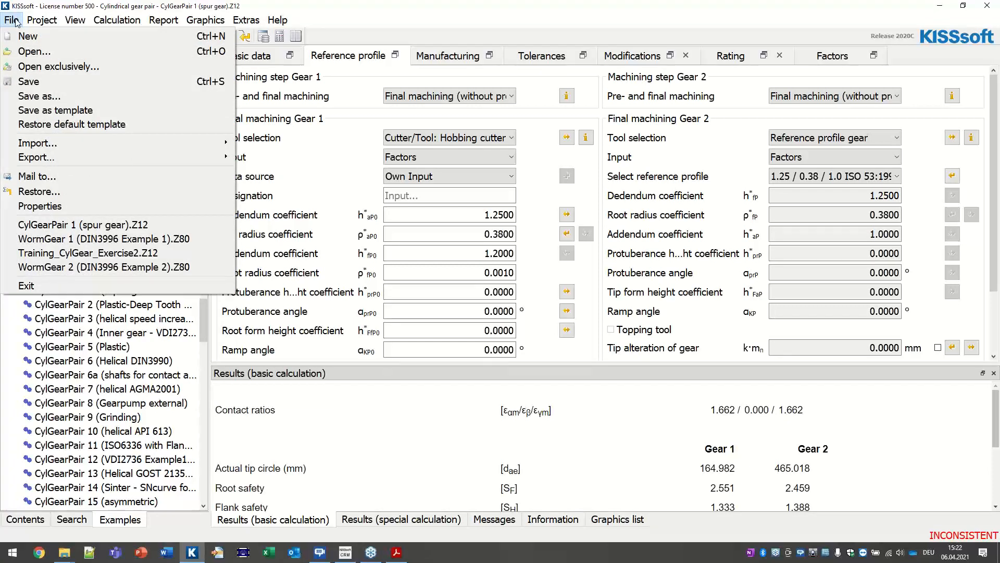
click(76, 96)
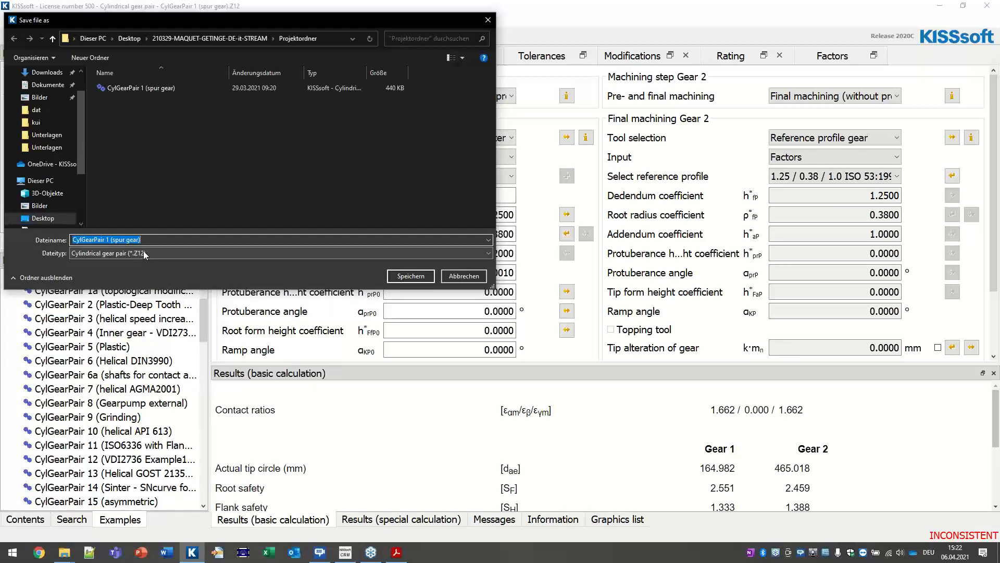
click(462, 277)
click(395, 554)
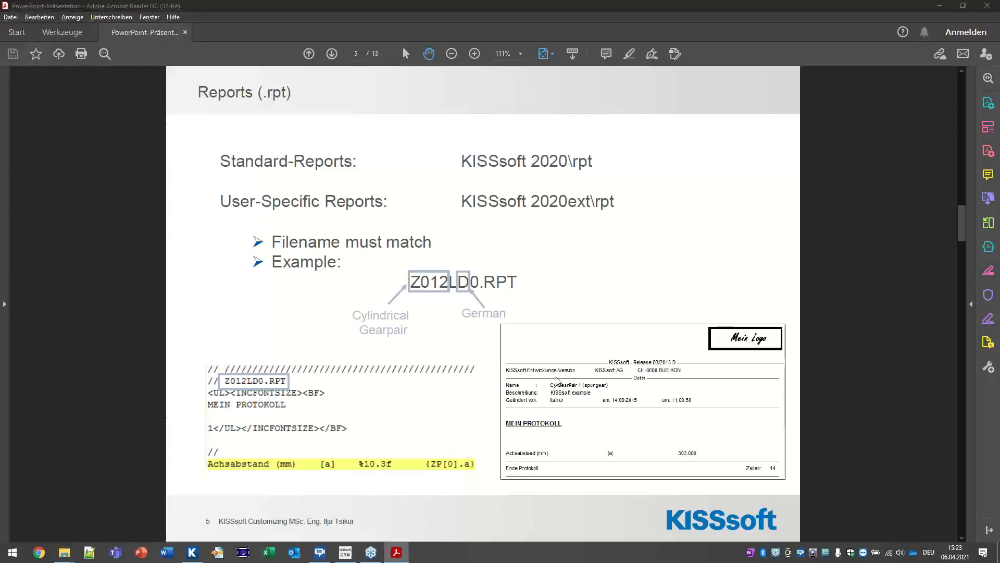
key(alt+Tab)
key(alt+Tab)
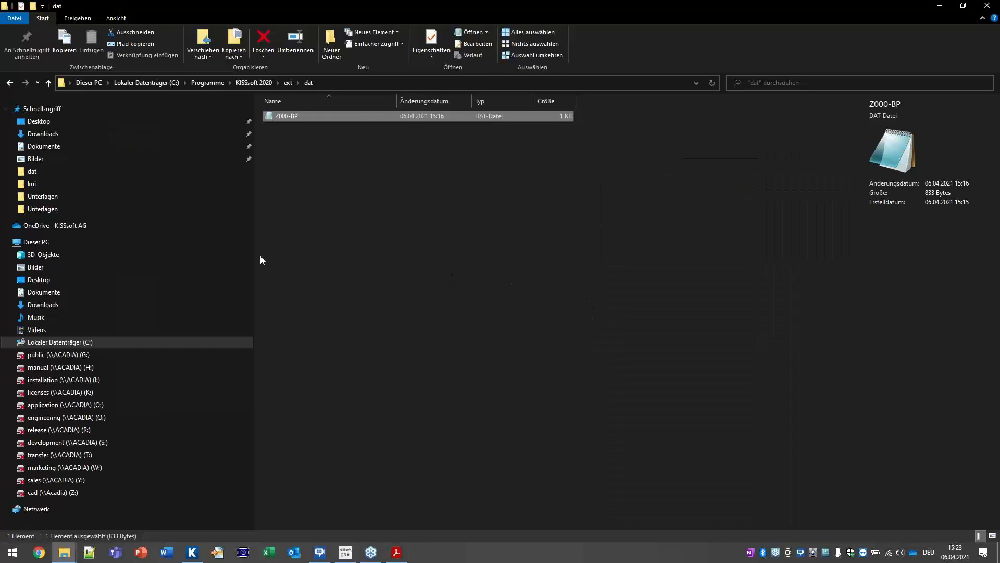
Step: Browse the 2,253 report files in C:\Programme\KISSsoft 2020\rpt, then go to the Desktop folder
click(99, 342)
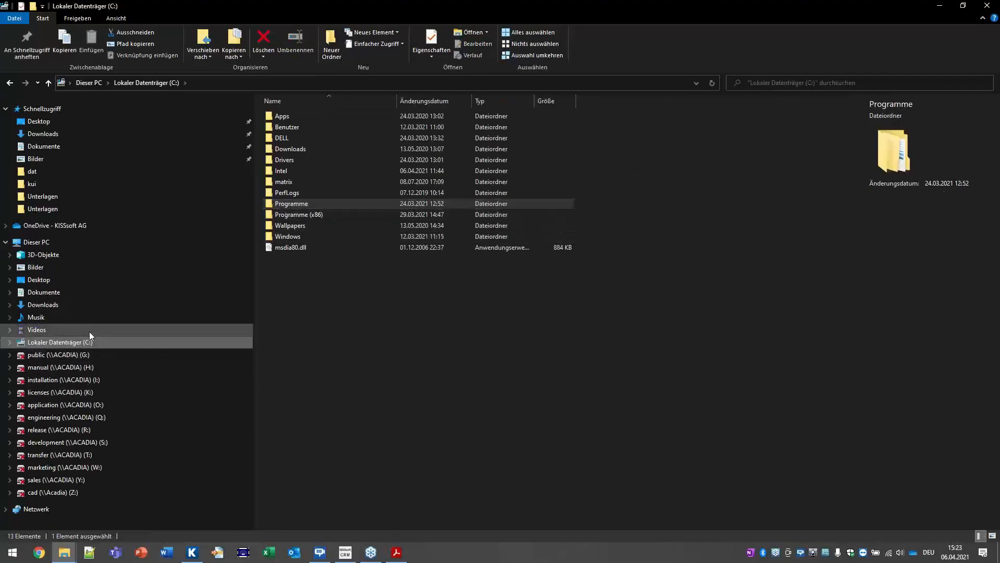
double_click(310, 206)
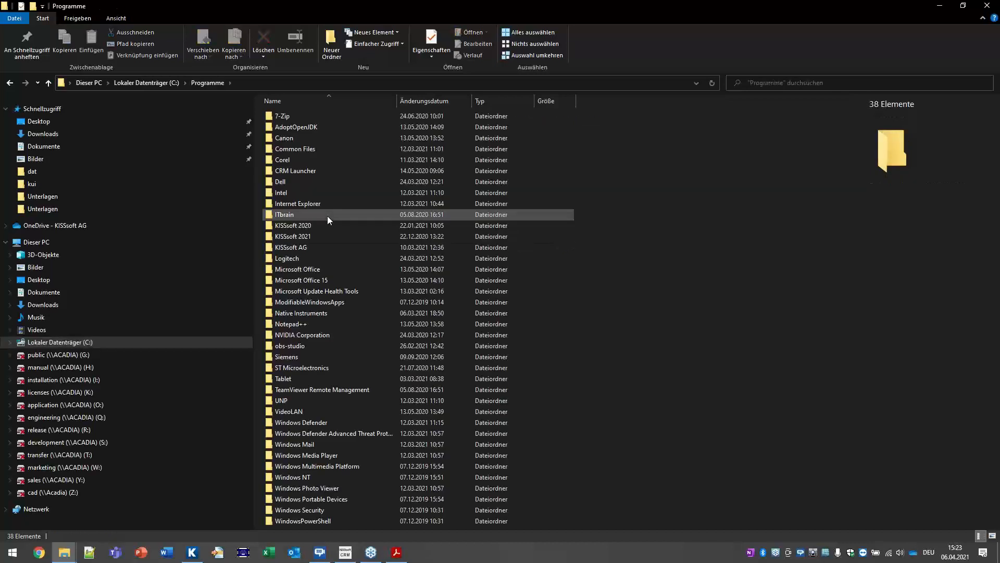
double_click(315, 225)
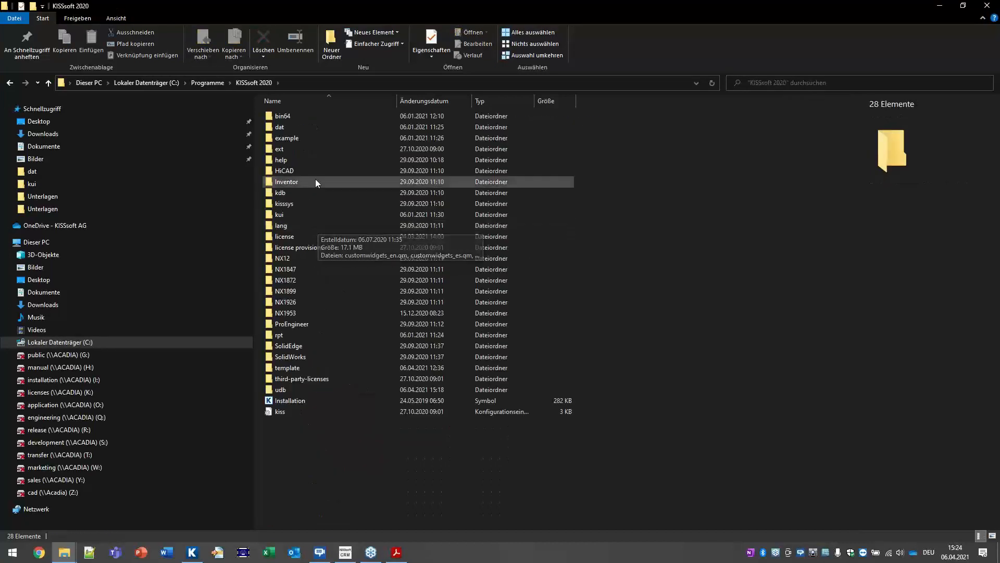
double_click(297, 336)
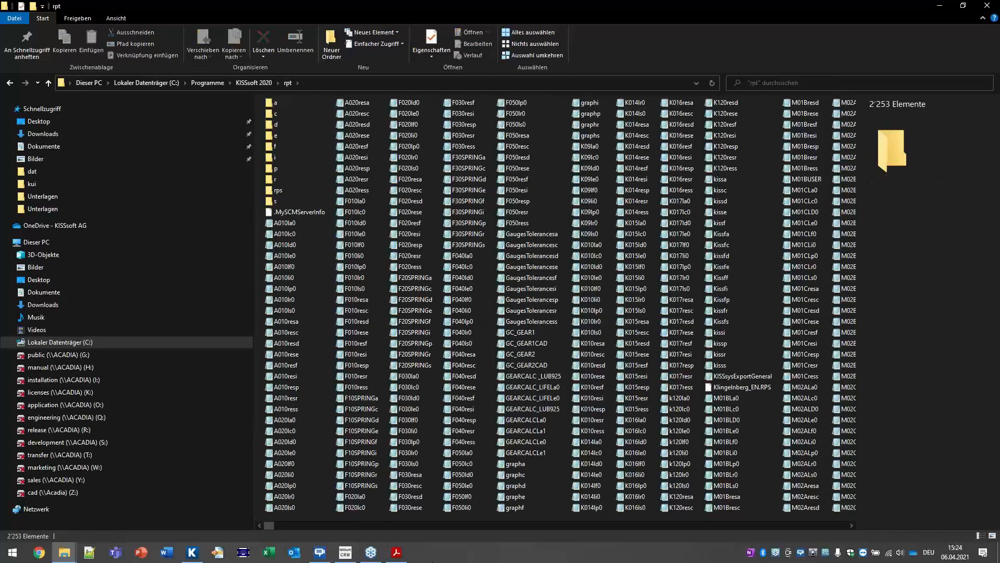
drag(274, 526, 798, 514)
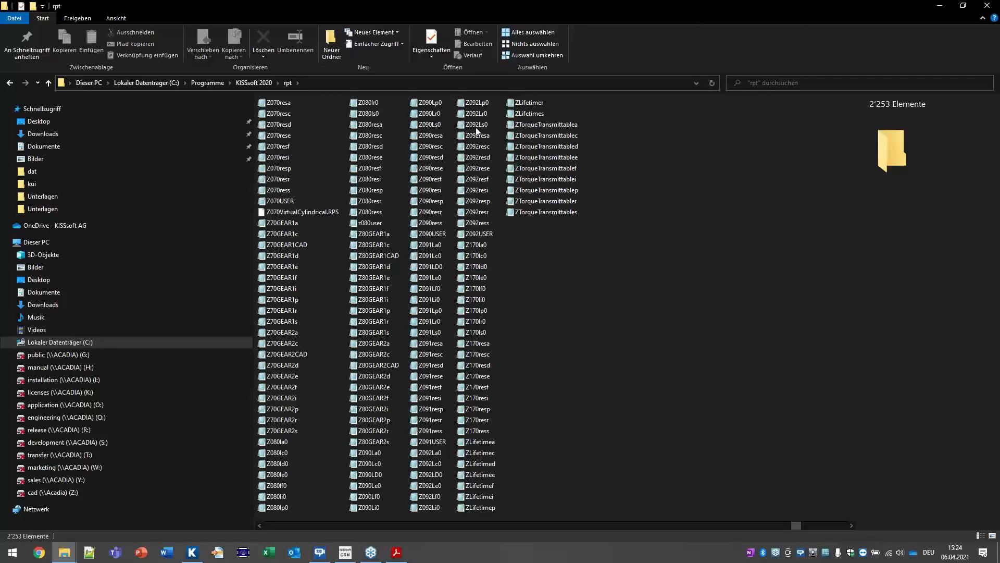
click(47, 282)
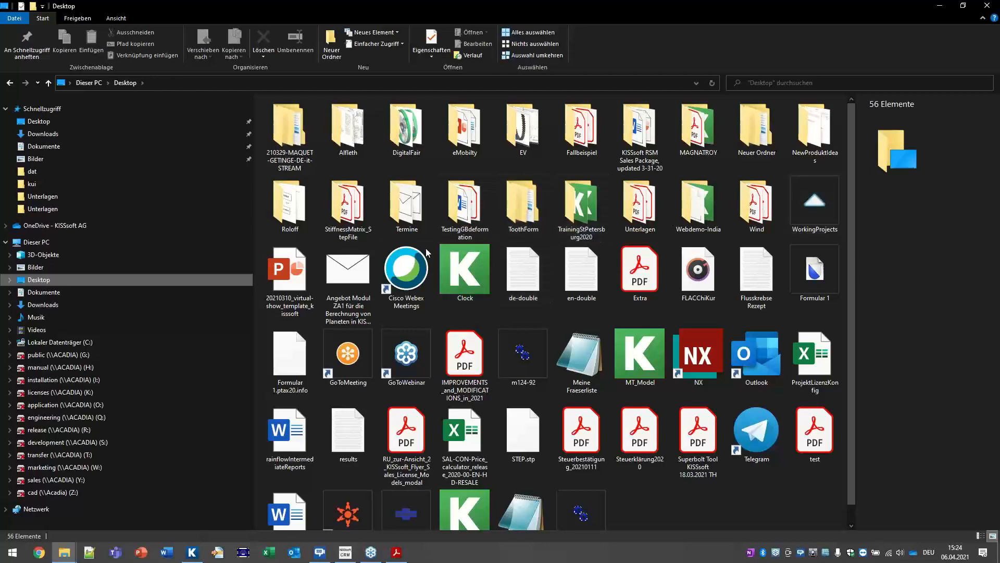
Step: Go to Unterlagen\04-Customizing-Reports-and-Results\ext\rpt and open Z012Le0 in Notepad
double_click(637, 215)
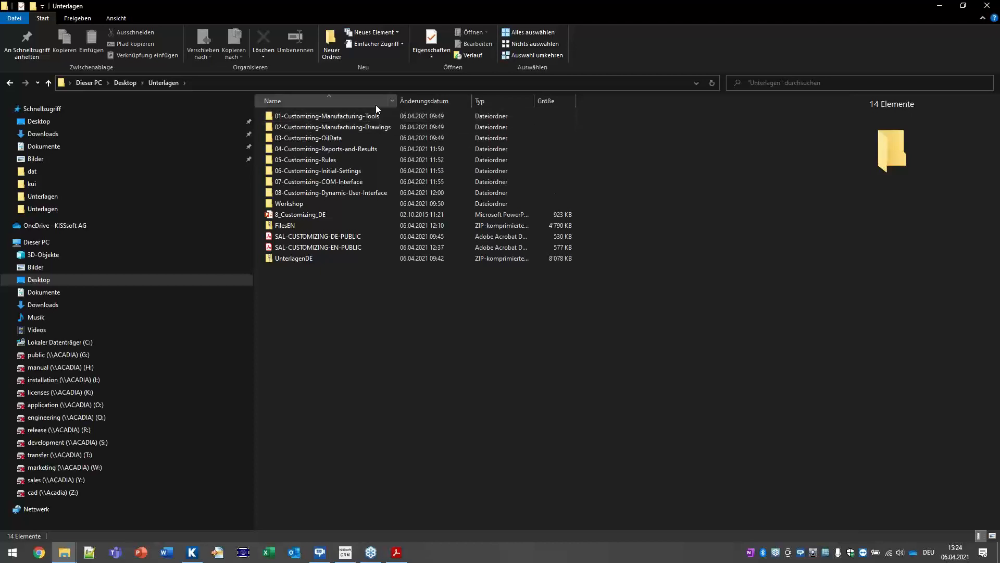
double_click(333, 148)
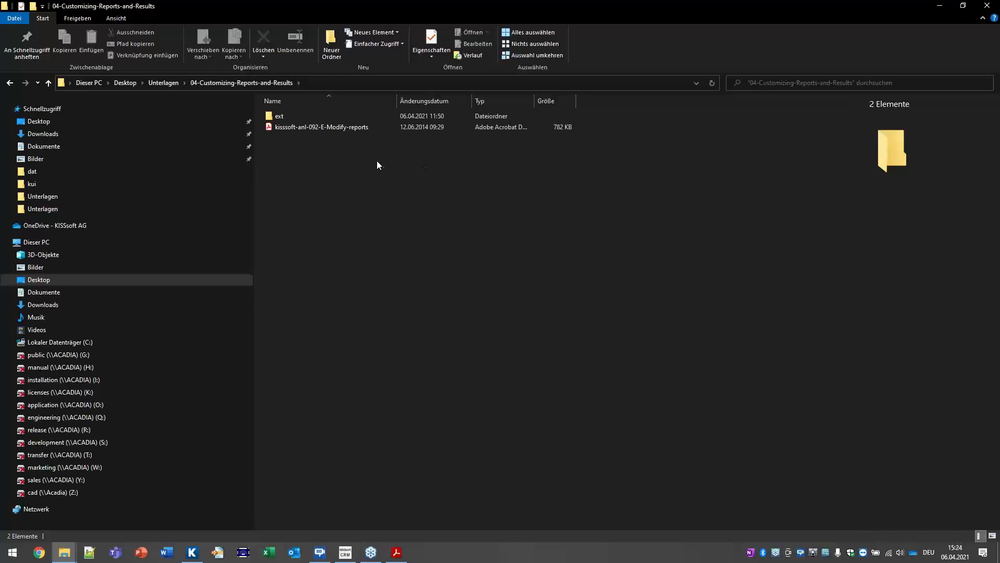
double_click(308, 118)
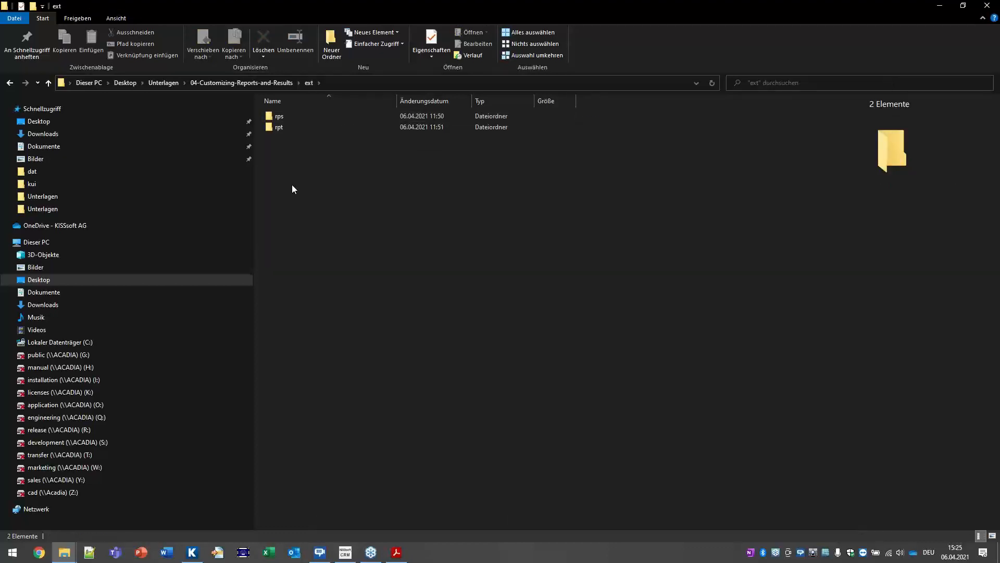
double_click(288, 129)
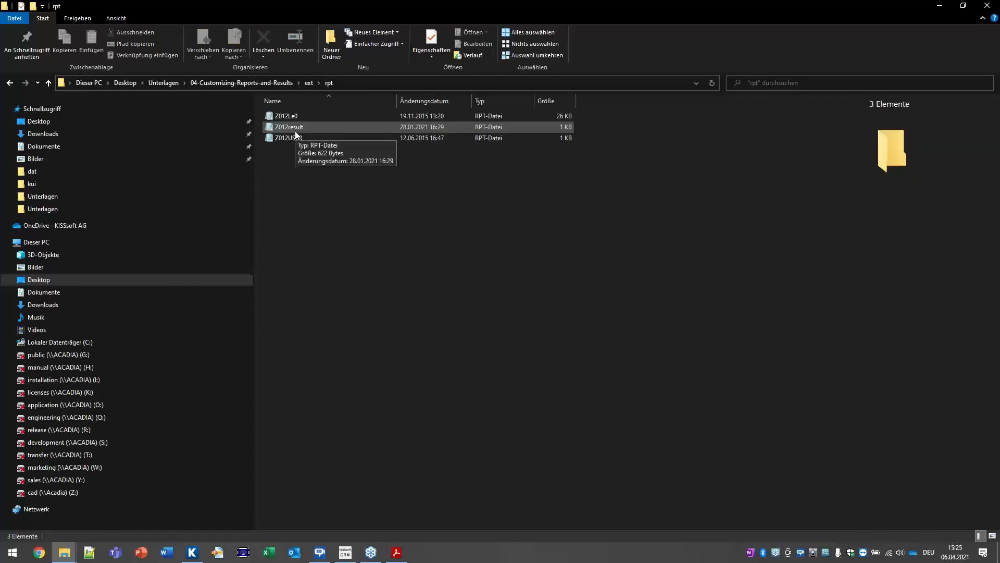
click(291, 125)
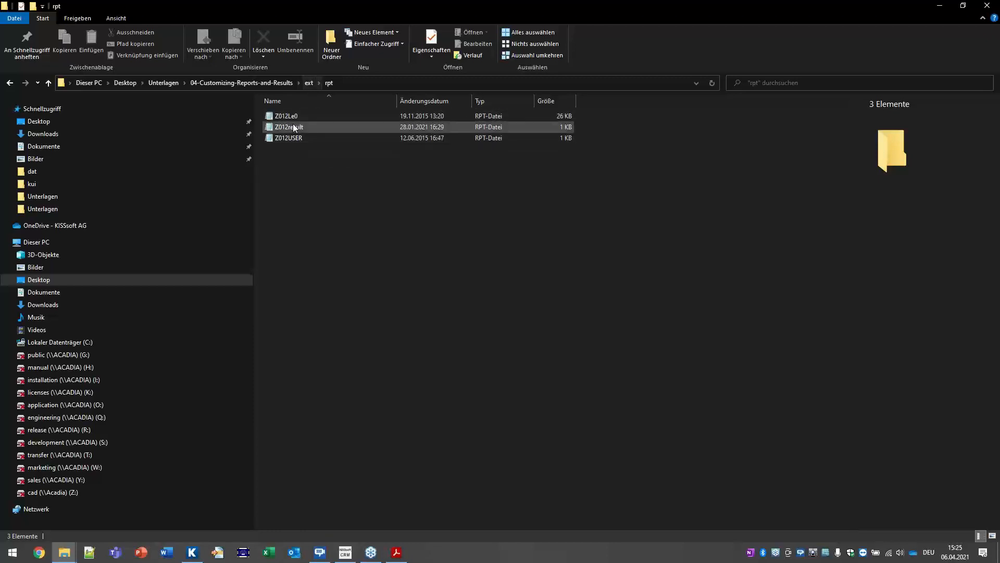
click(297, 118)
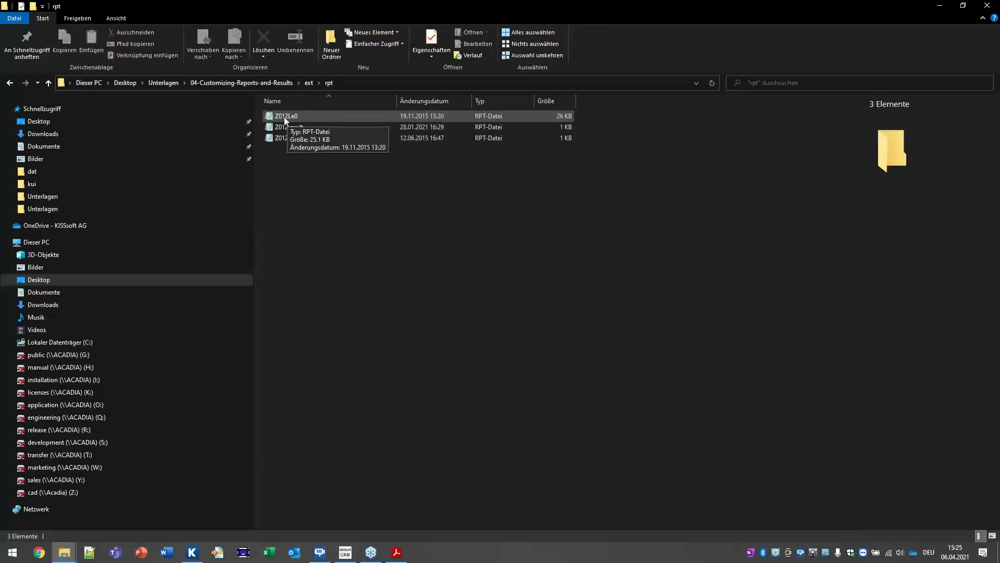
double_click(285, 116)
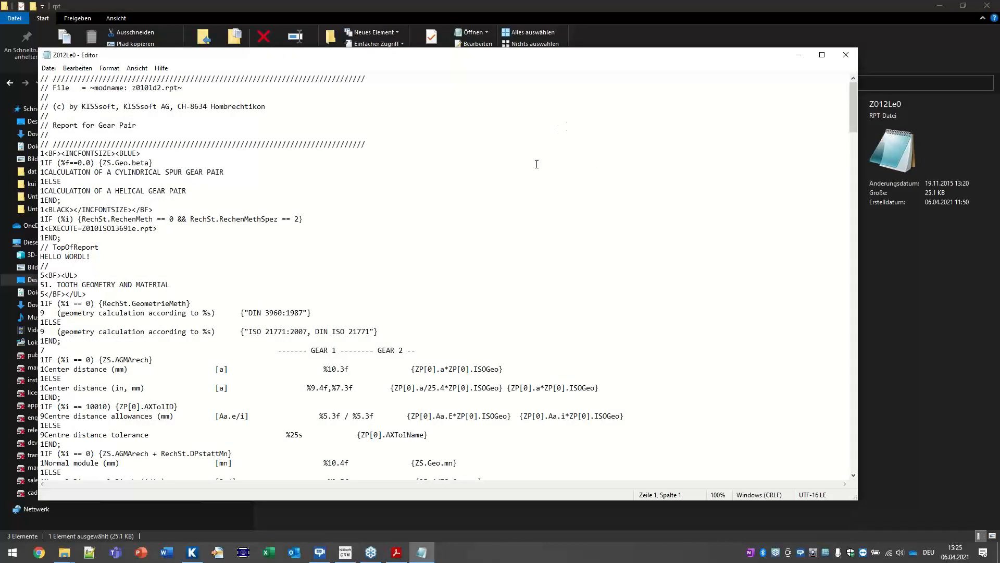
Step: Highlight the HELLO WORDL! line and the center distance, AXTolName and inch format placeholders
drag(97, 257, 2, 259)
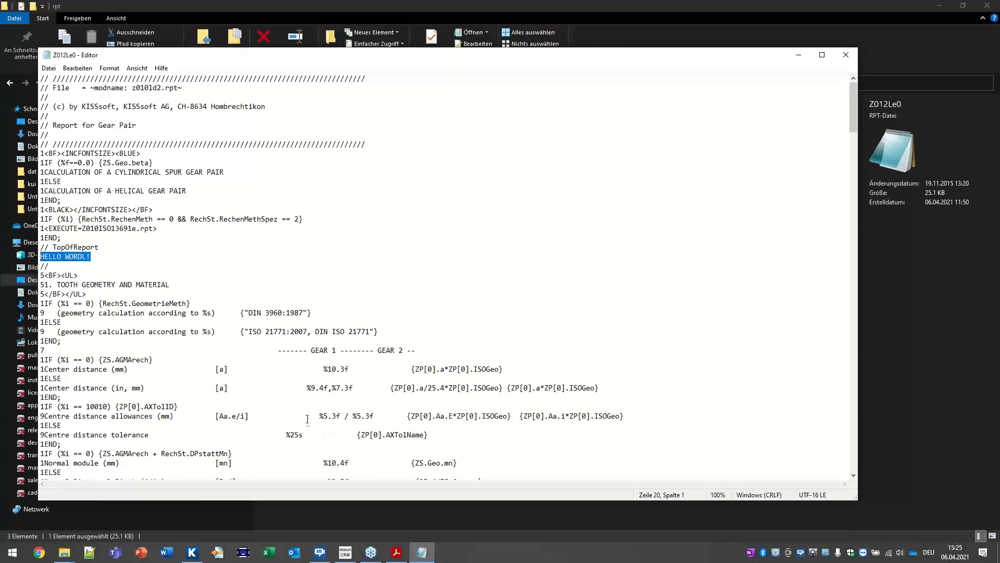
drag(419, 369, 448, 369)
drag(382, 434, 431, 433)
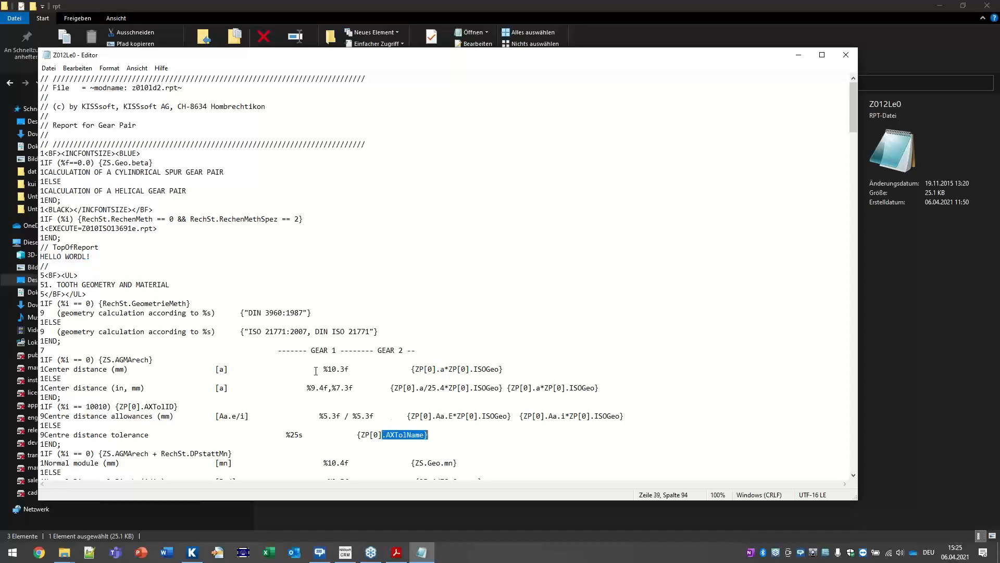
scroll(369, 409, down, 2)
drag(311, 331, 403, 334)
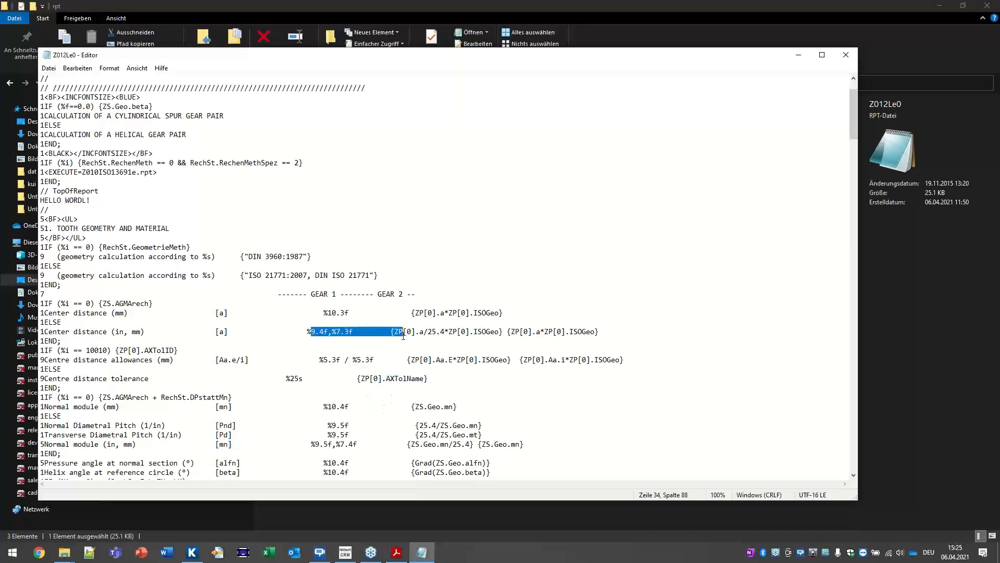
scroll(132, 350, up, 2)
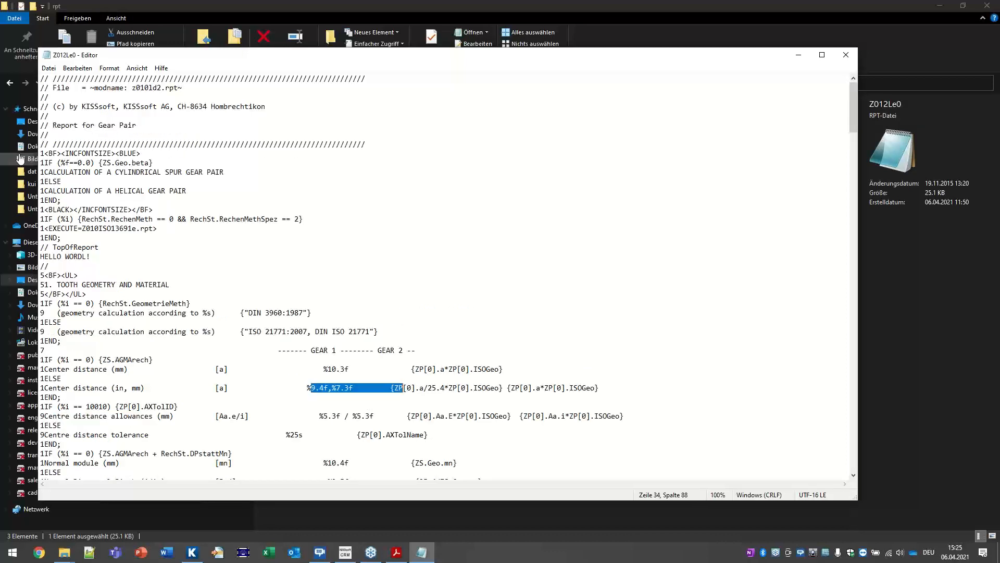
Step: Highlight HELLO WORDL! again and the z010ld2.rpt header name, then close Notepad
drag(92, 257, 37, 258)
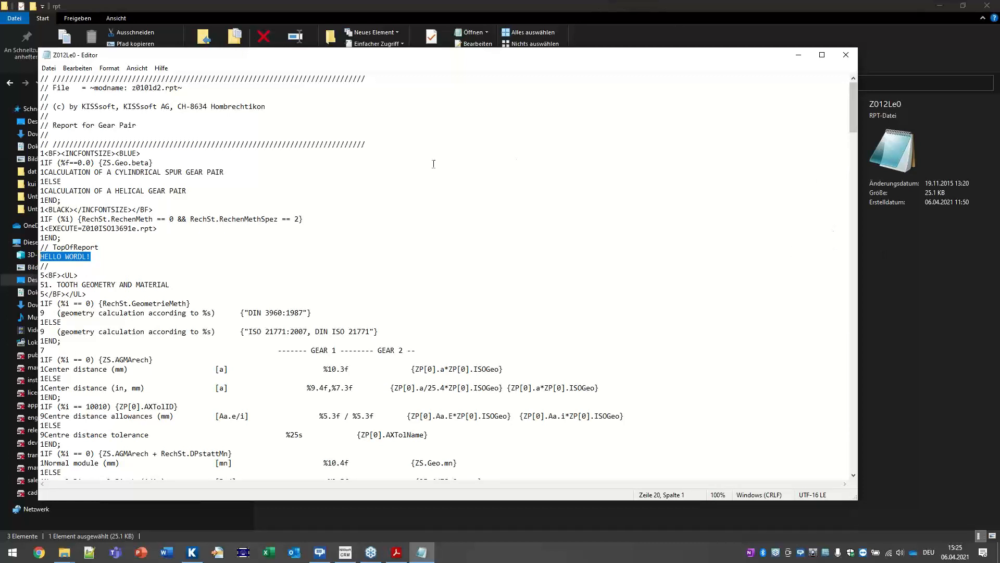
drag(133, 89, 179, 88)
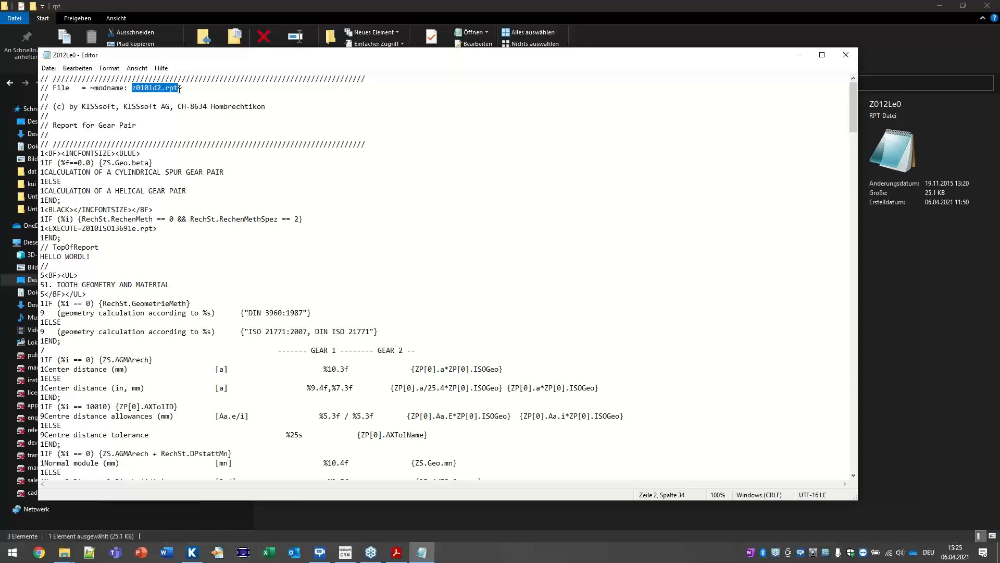
scroll(327, 128, down, 6)
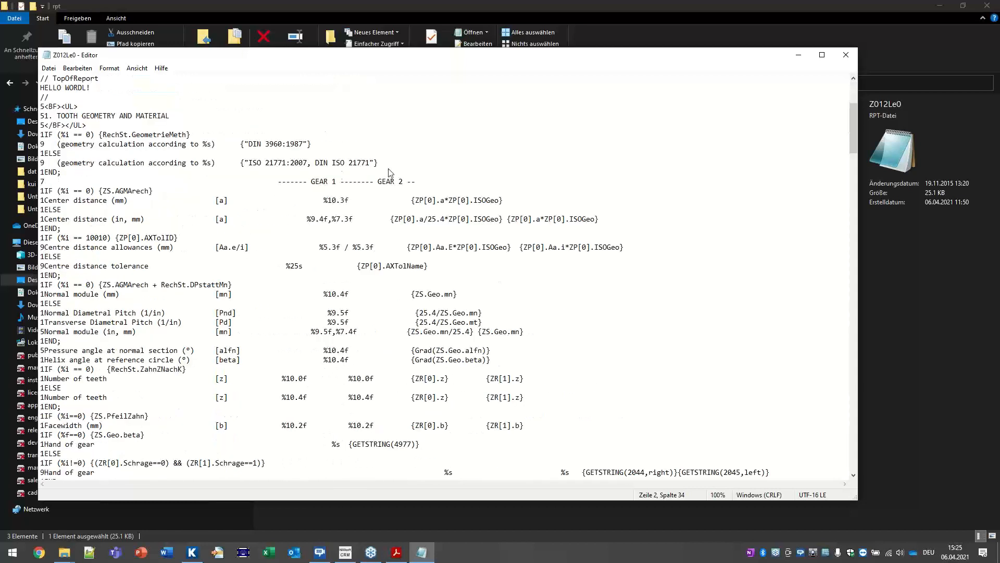
click(845, 55)
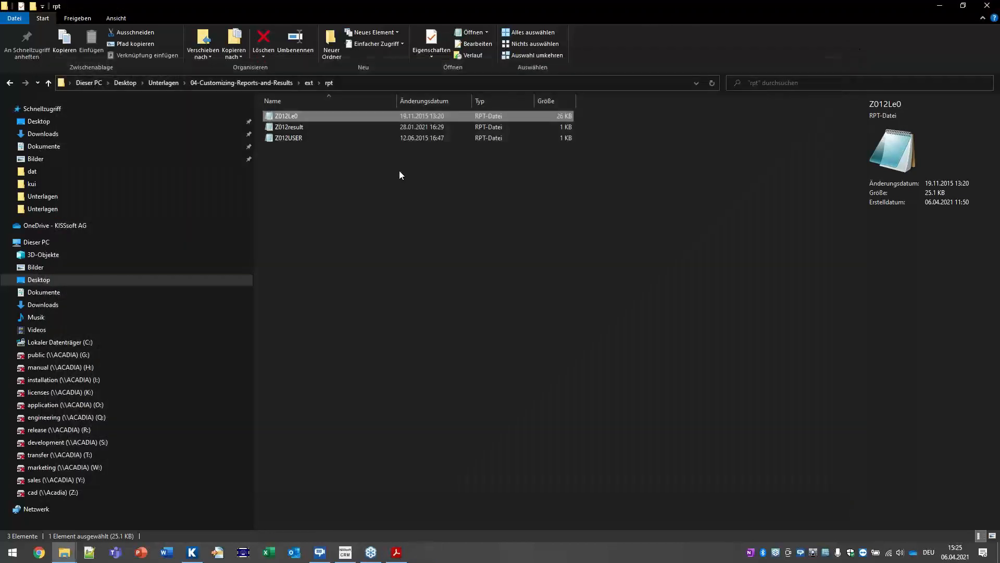
Step: Copy Z012Le0 and browse to C:\Programme\KISSsoft 2020
right_click(287, 118)
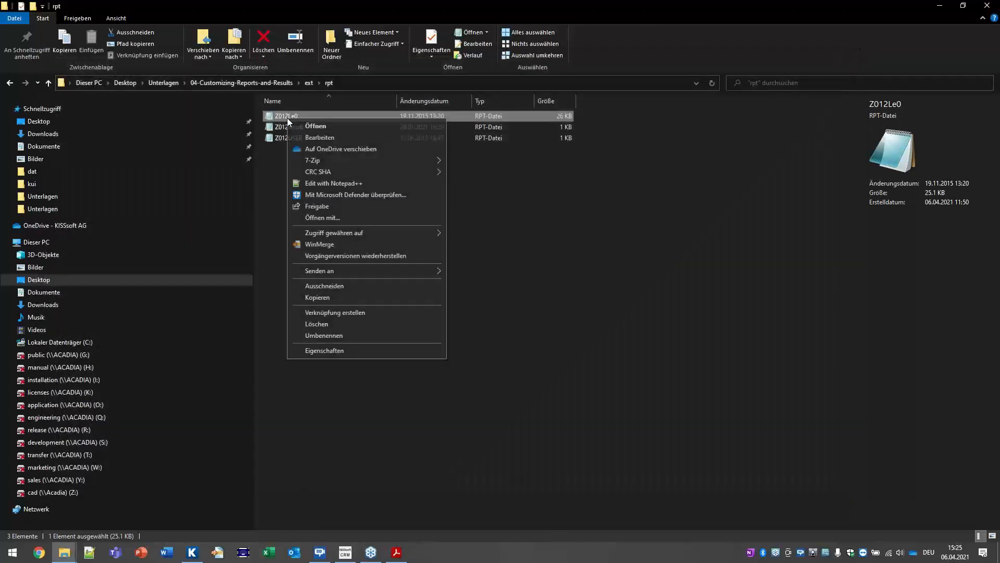
click(308, 298)
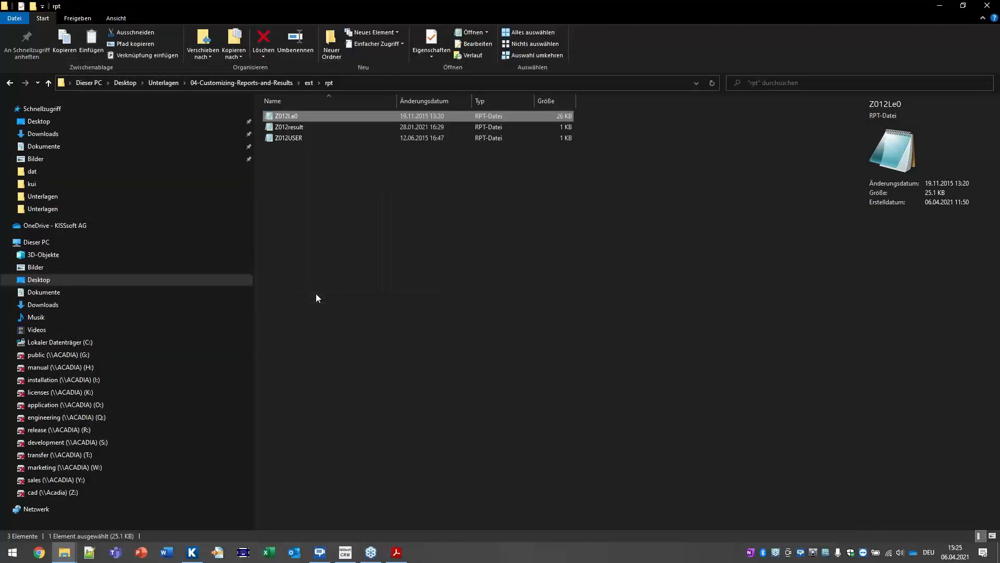
click(82, 343)
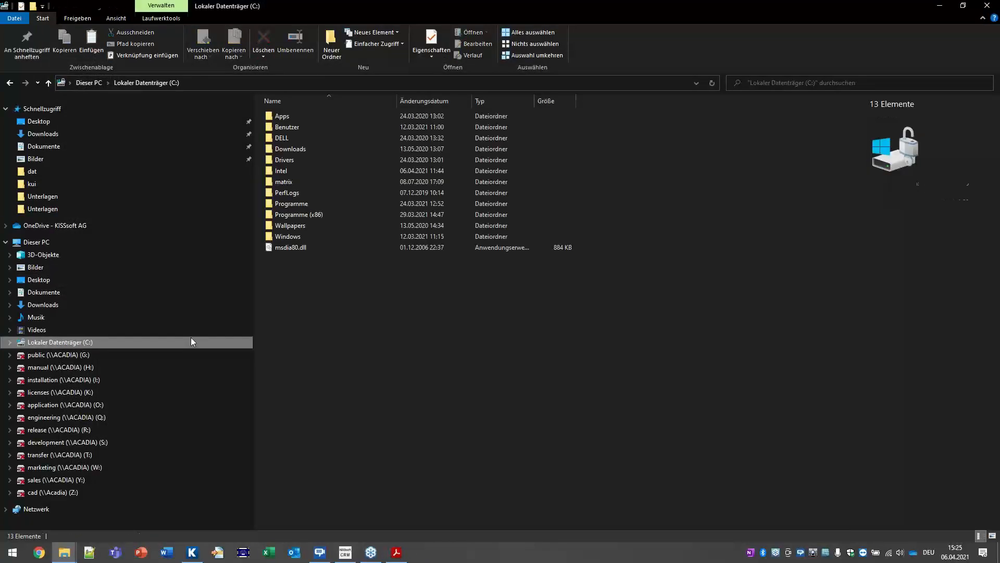
click(302, 205)
click(301, 225)
double_click(301, 225)
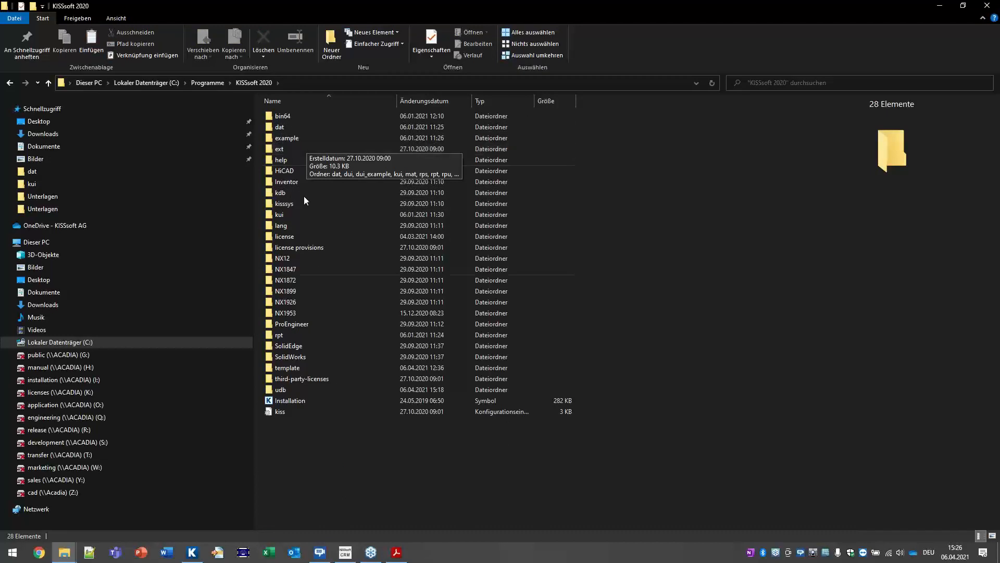
click(296, 336)
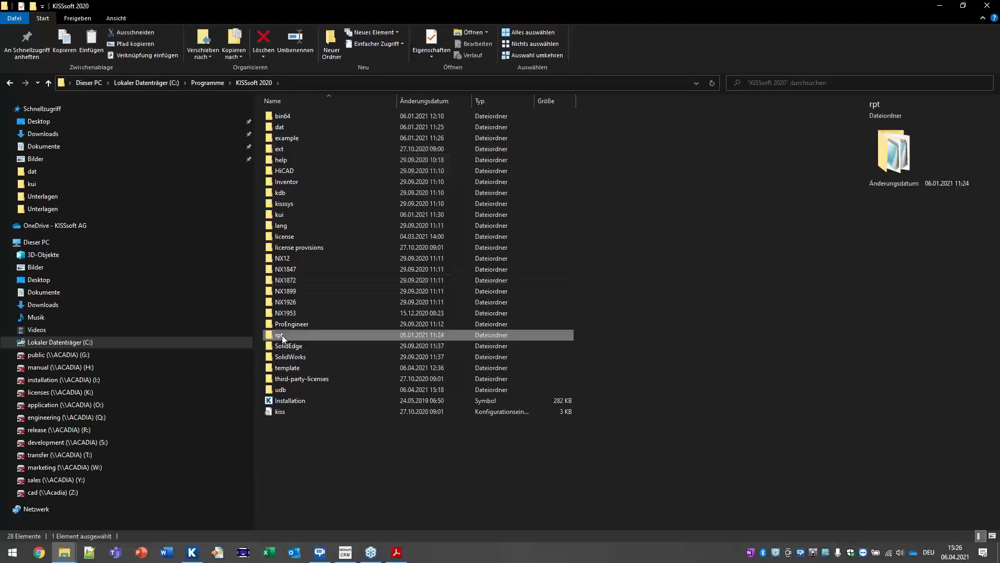
Step: Paste Z012Le0 into the empty ext\rpt folder, granting administrator permission, then minimize Explorer
double_click(283, 149)
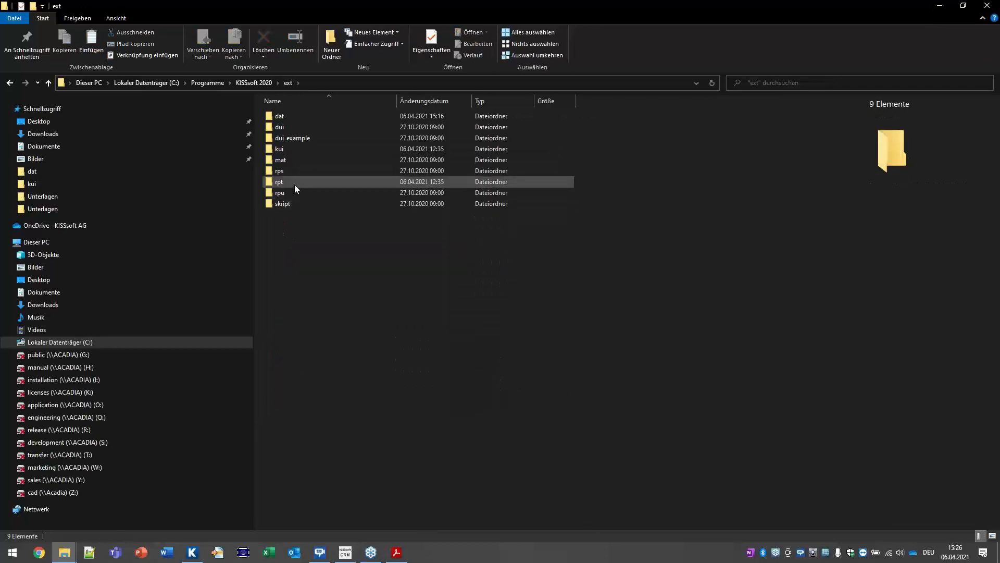
double_click(295, 184)
right_click(346, 168)
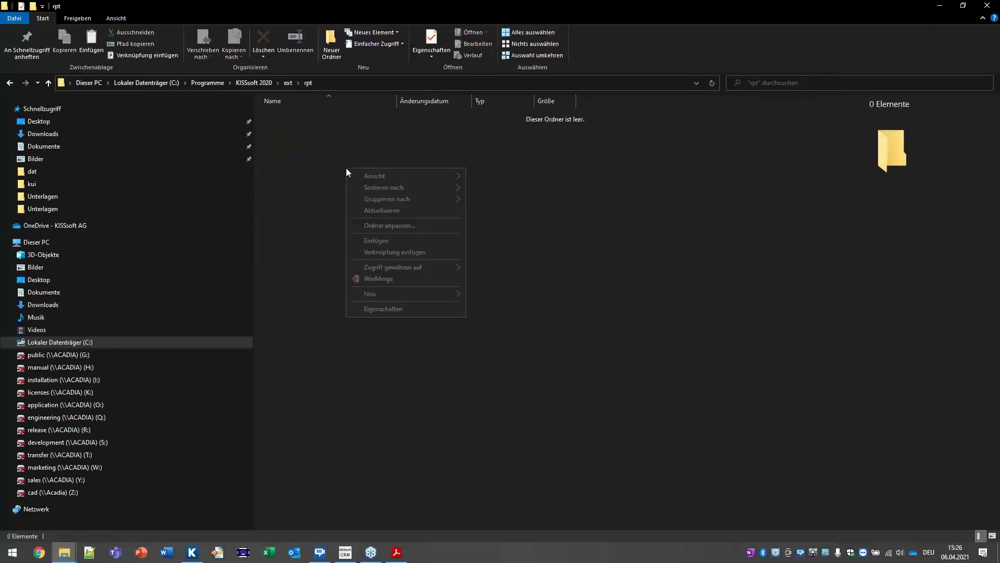
click(376, 240)
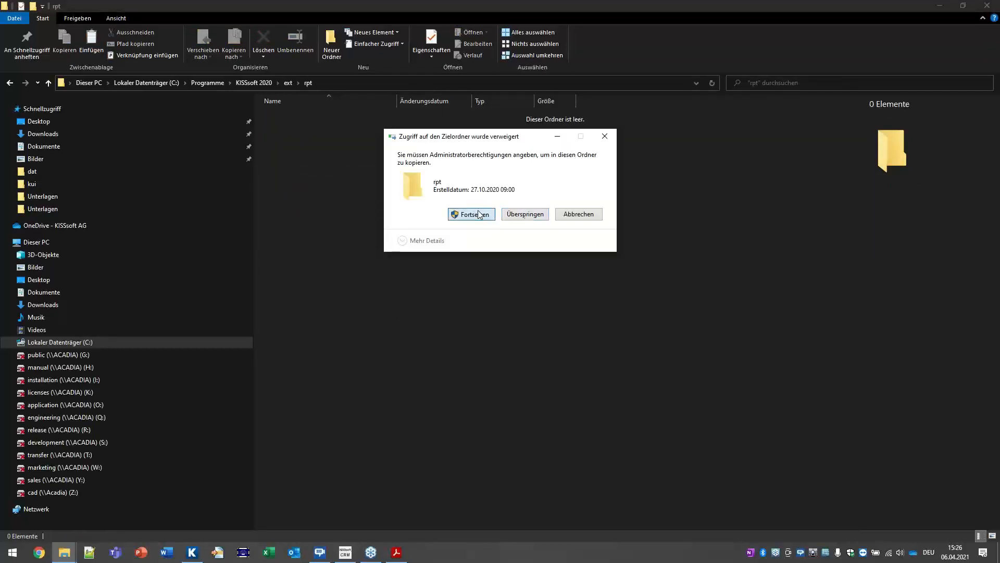
click(471, 218)
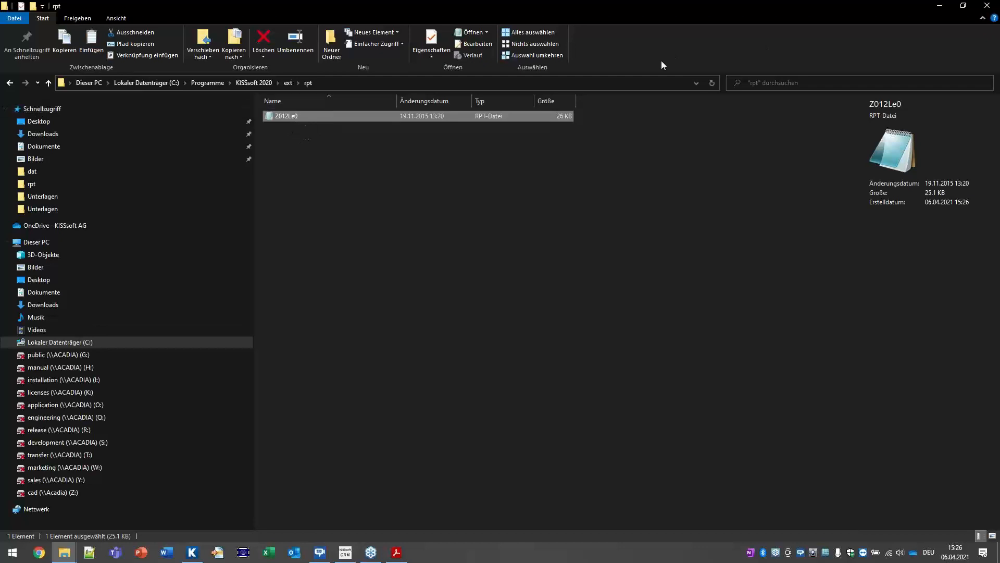
click(940, 7)
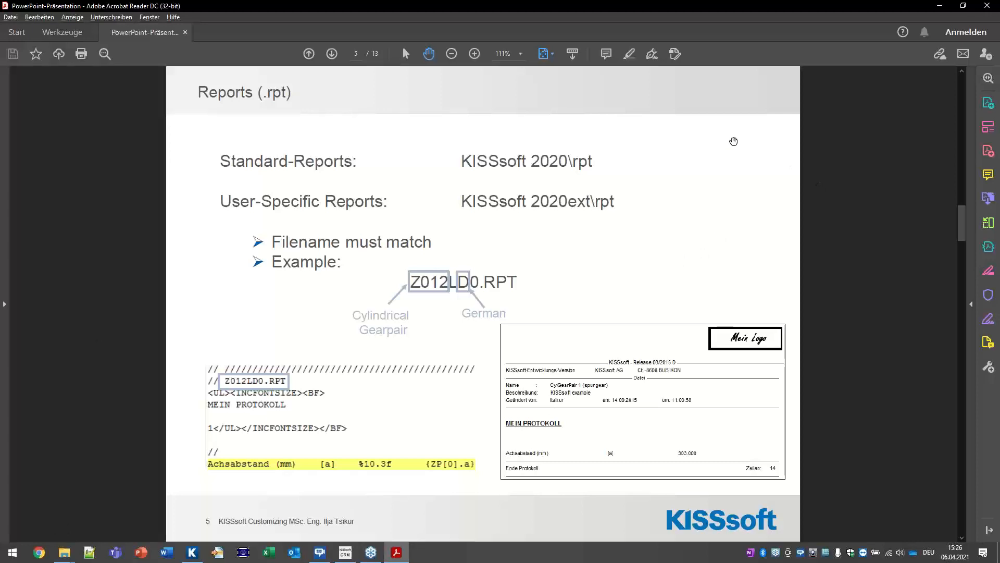
Step: Load the CylGearPair 1 spur gear example, discarding changes, and generate its report
key(alt+Tab)
key(alt+Tab)
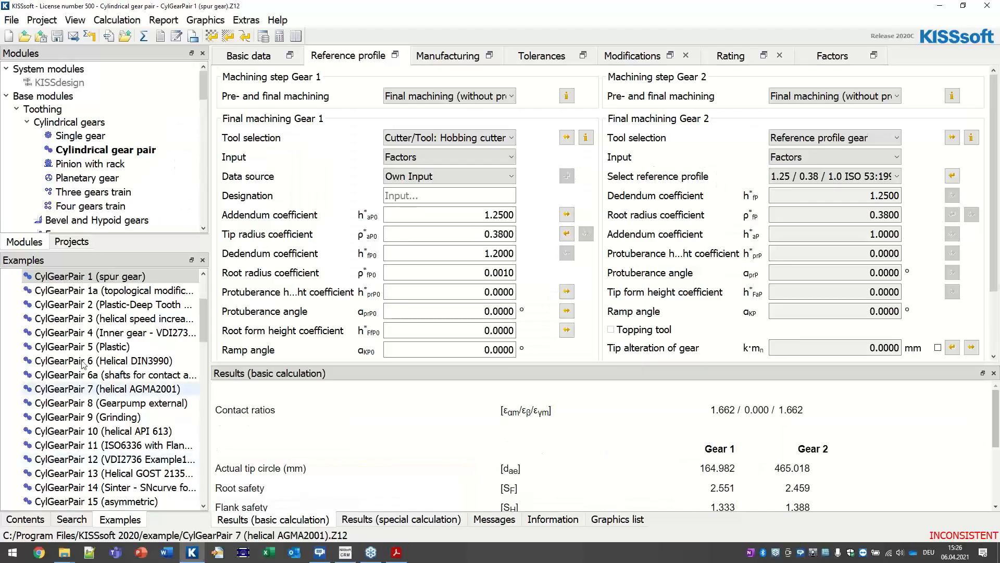
scroll(112, 388, up, 3)
double_click(112, 385)
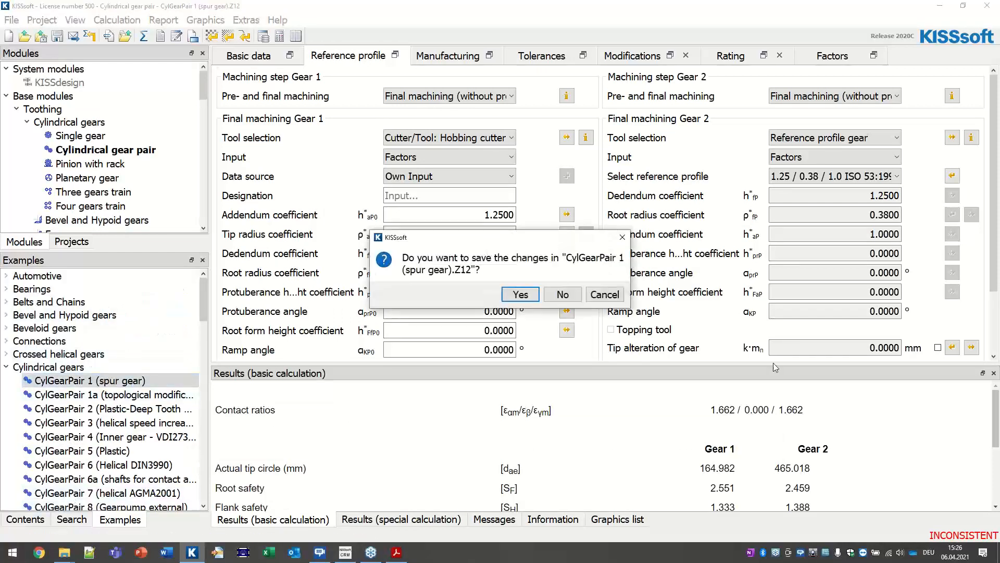
click(557, 295)
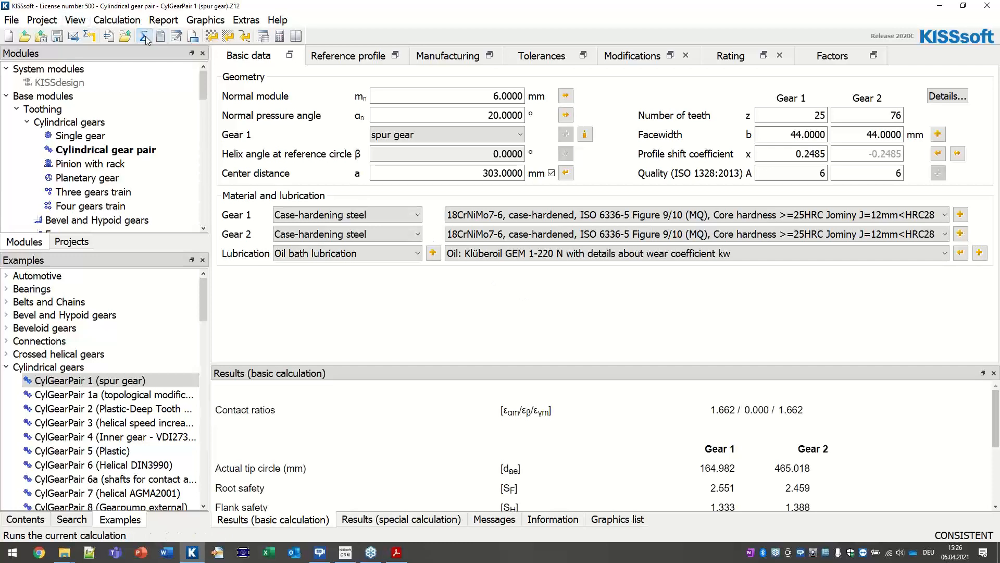
click(160, 36)
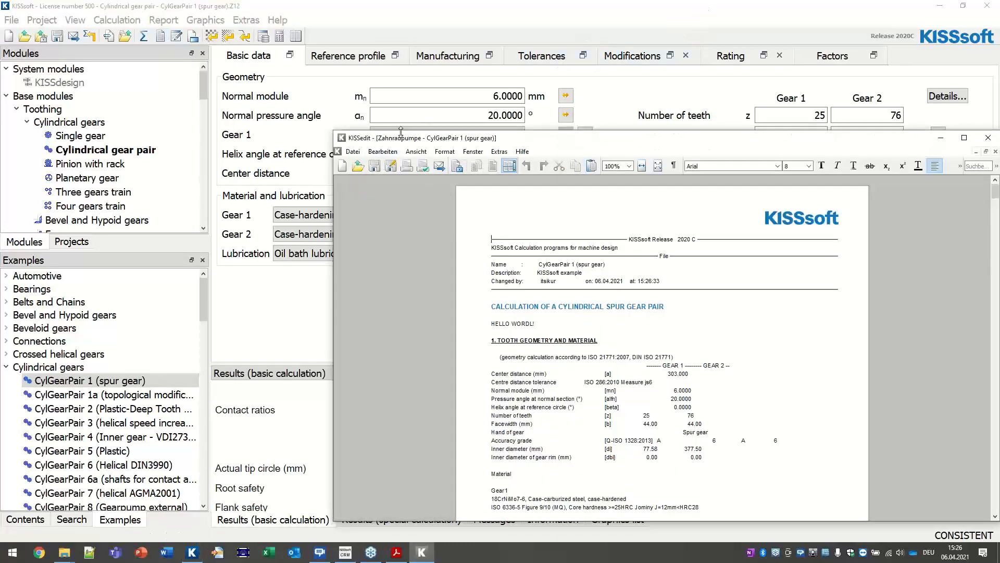
Step: Maximize the report, highlight its HELLO WORDL! line, then show slide 6, Special Reports (.rps)
double_click(511, 139)
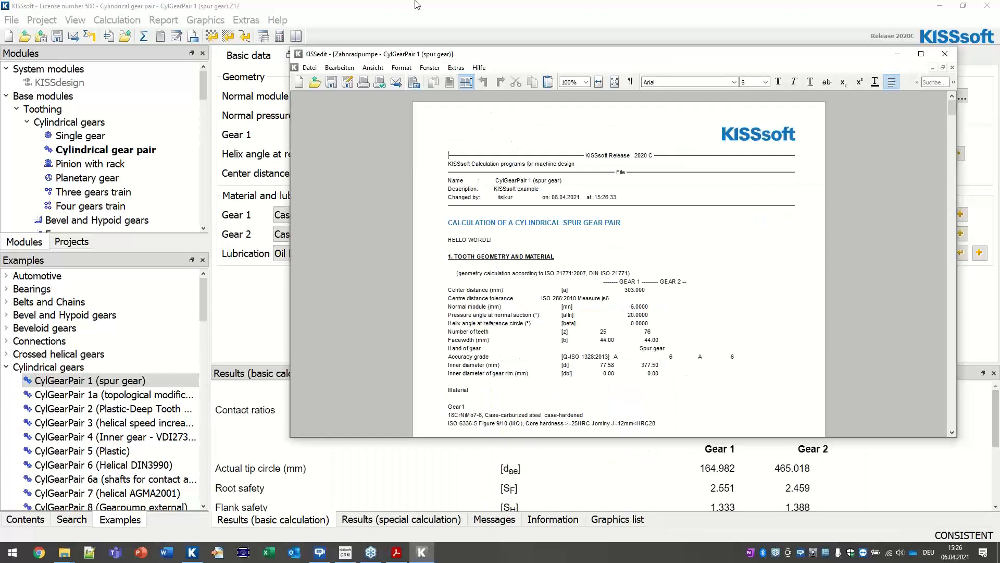
scroll(334, 195, up, 3)
drag(317, 273, 187, 270)
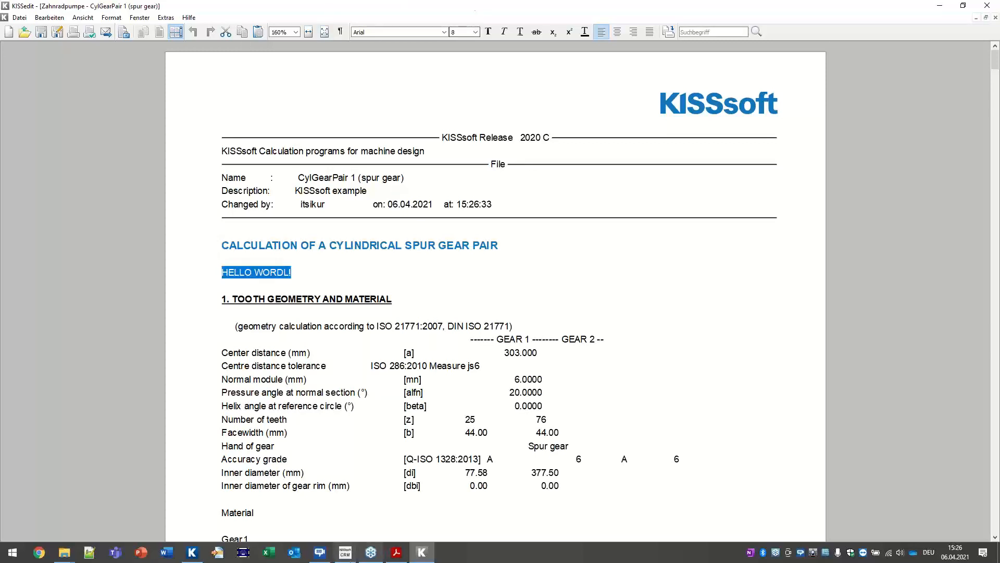
click(396, 553)
scroll(502, 189, down, 2)
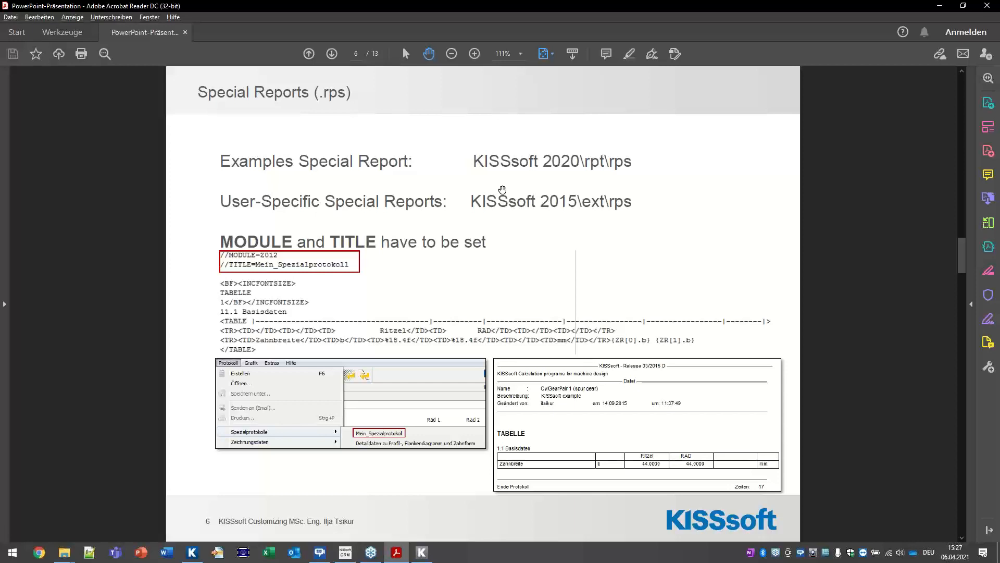
Step: Reselect HELLO WORDL! in KISSedit, close the report viewer, and bring CylGearPair 1 forward
click(421, 552)
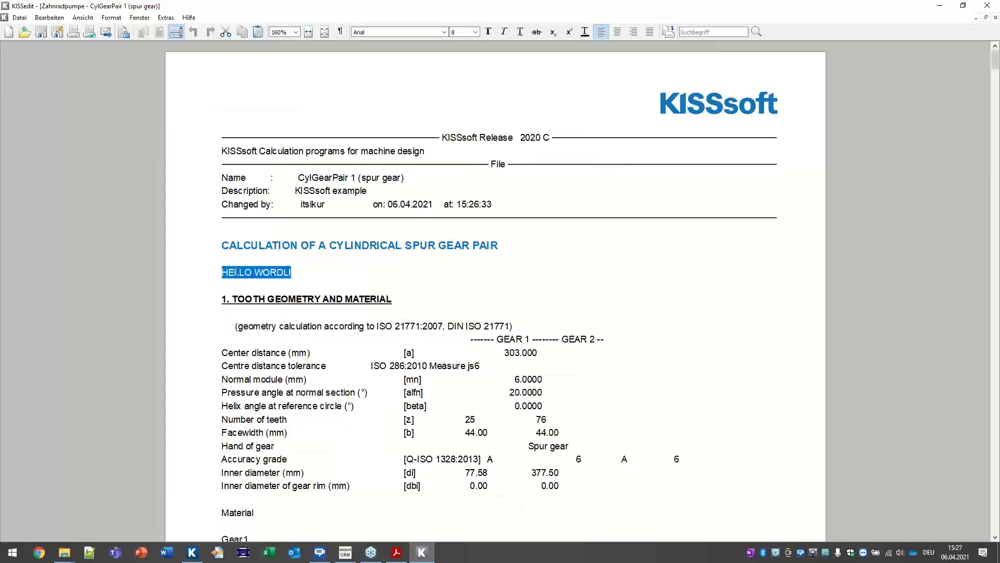
click(236, 272)
click(190, 276)
click(996, 5)
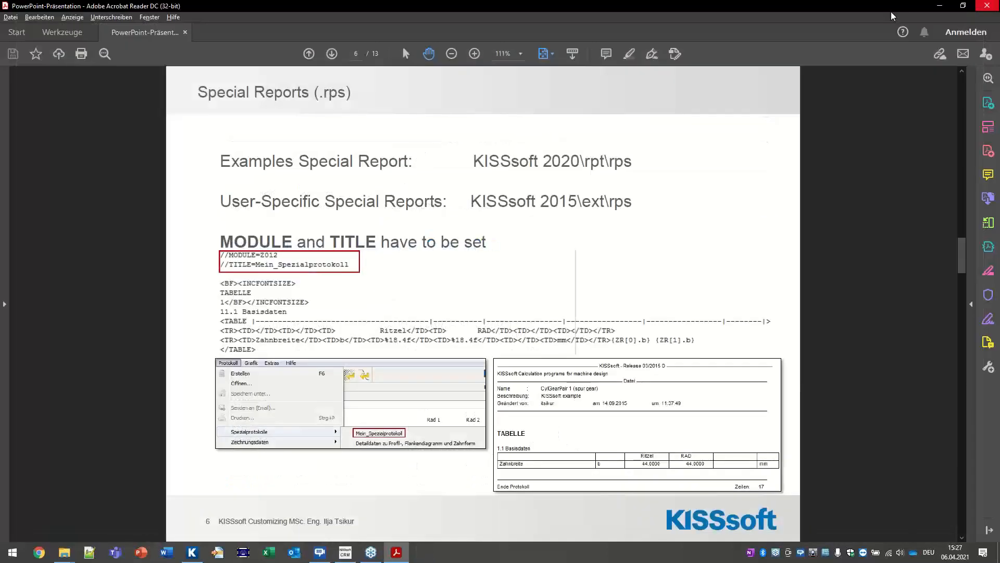
click(185, 555)
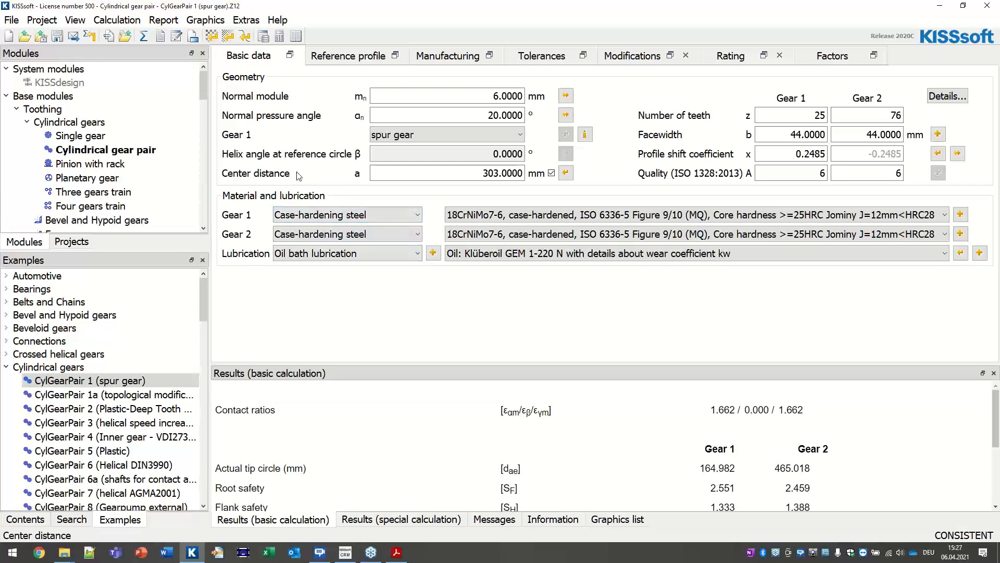
Step: Generate the Report > Special reports 'Detailed data for profile, flank line modification and tooth form', then show slide 6
click(163, 20)
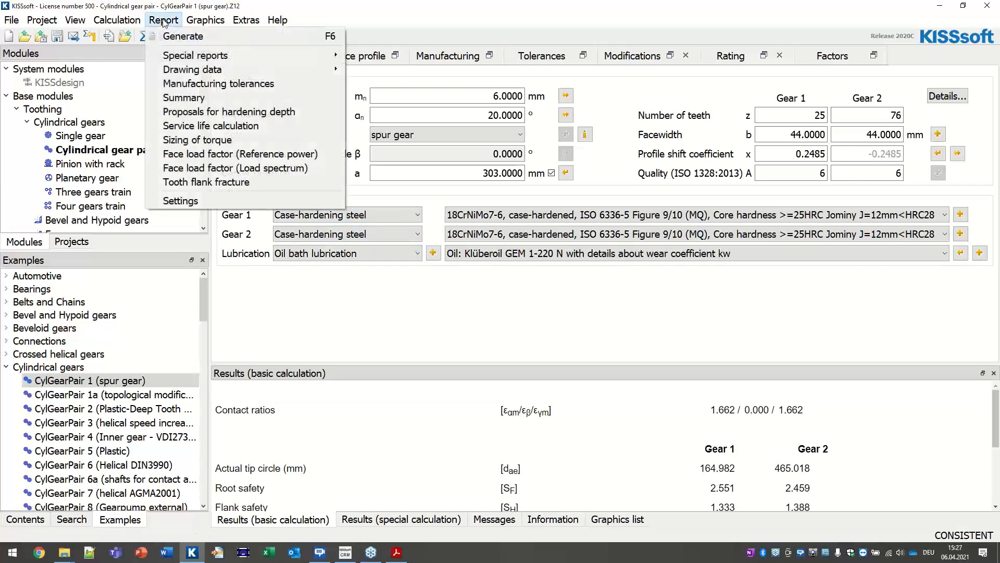
mouse_move(231, 57)
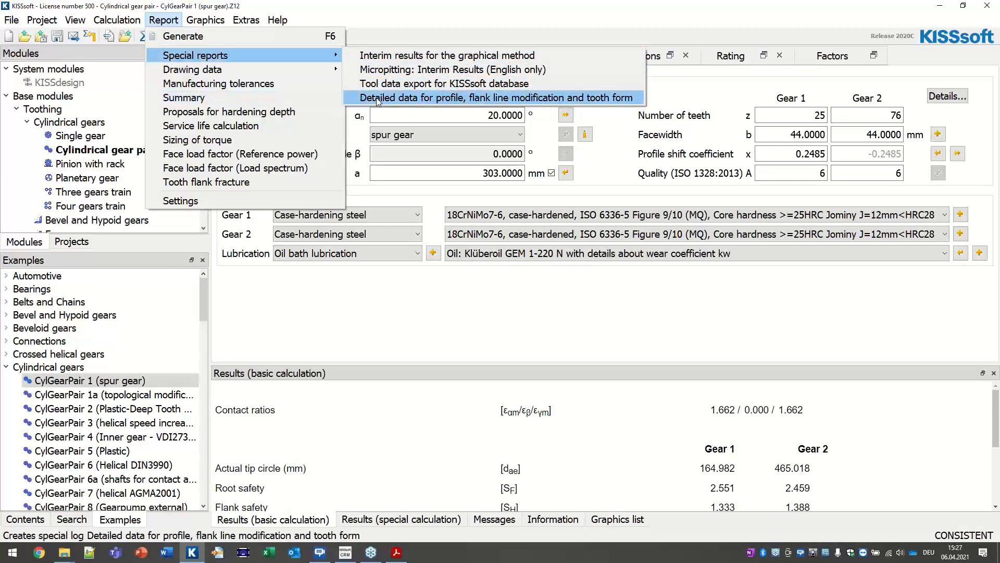
click(395, 552)
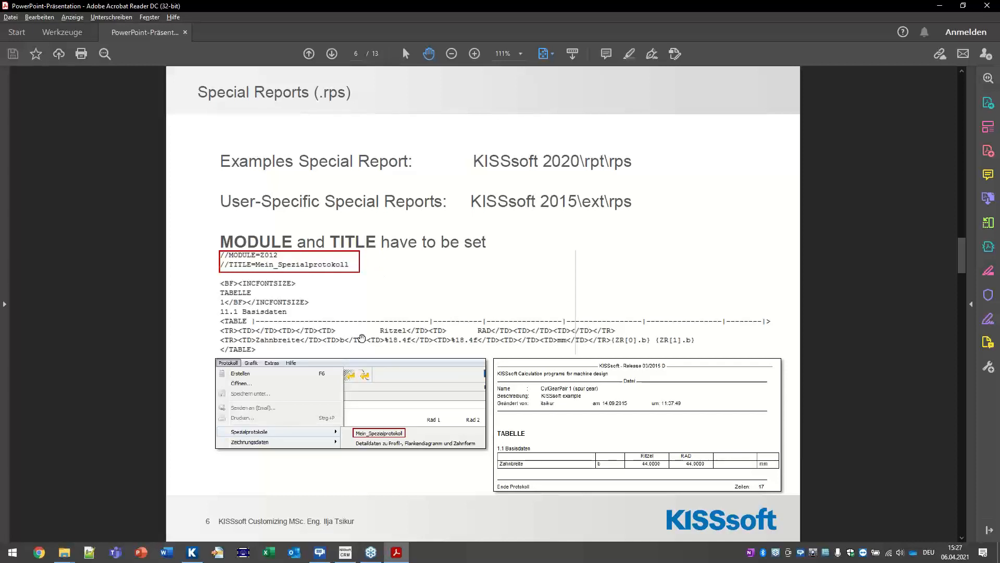
click(192, 552)
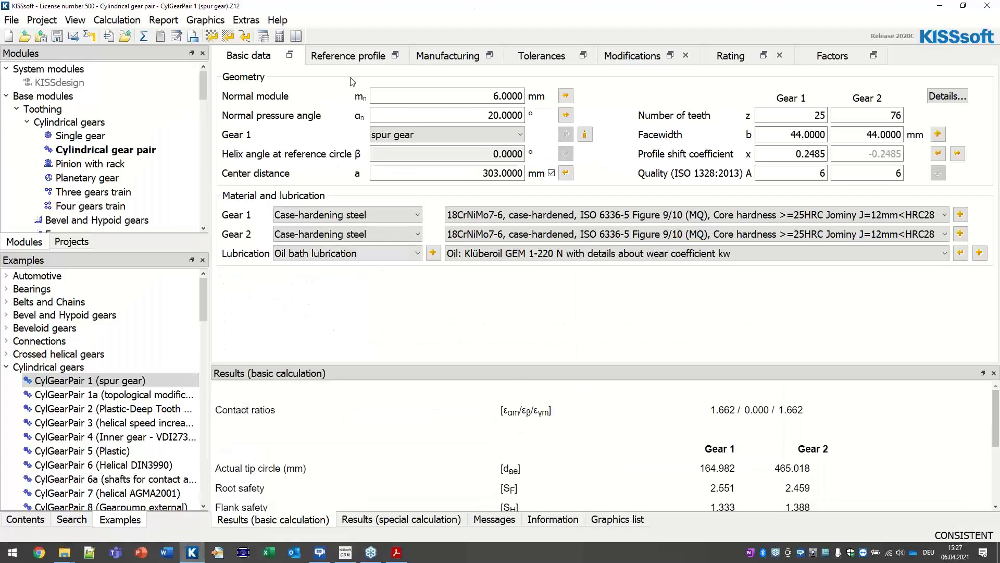
click(163, 20)
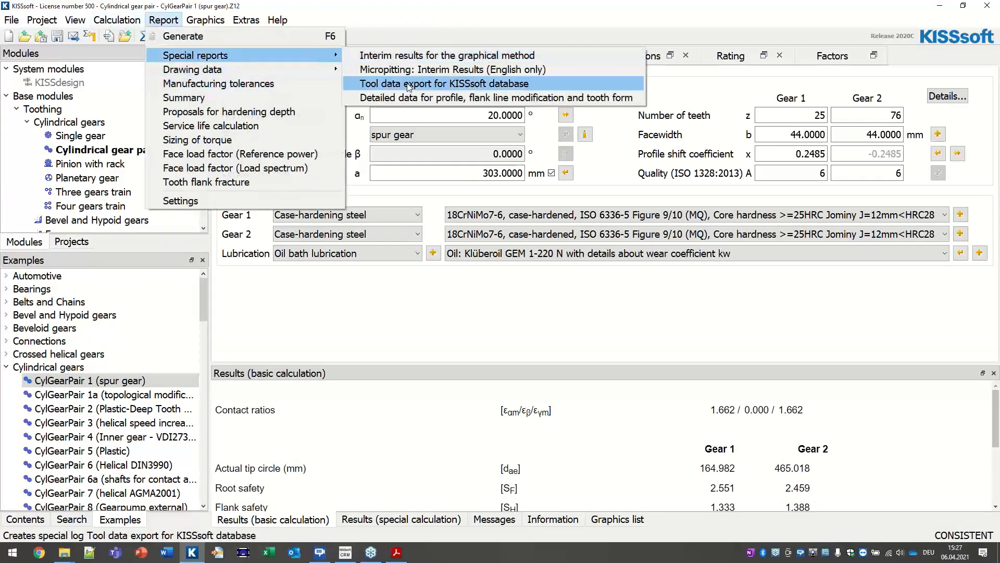
click(421, 97)
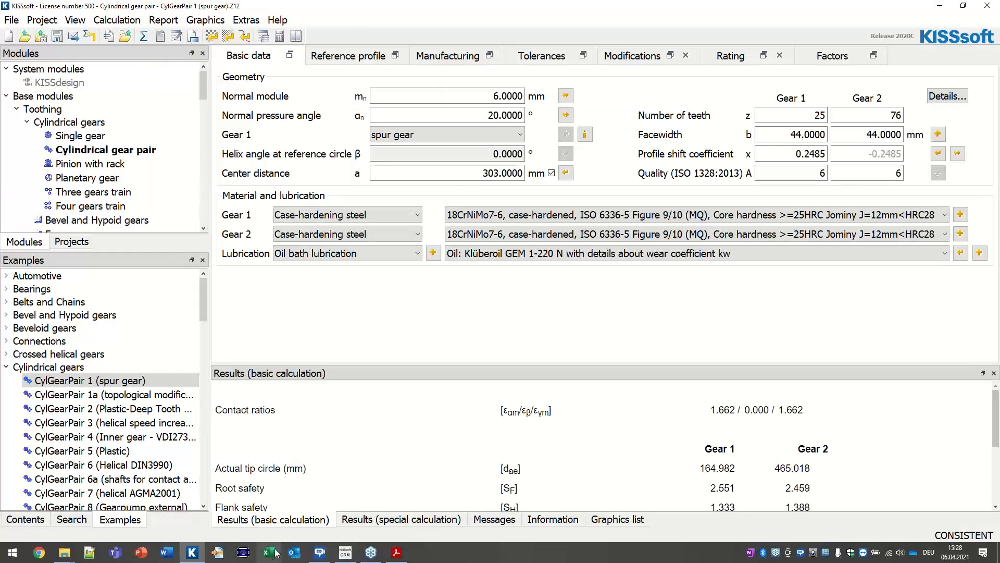
click(397, 553)
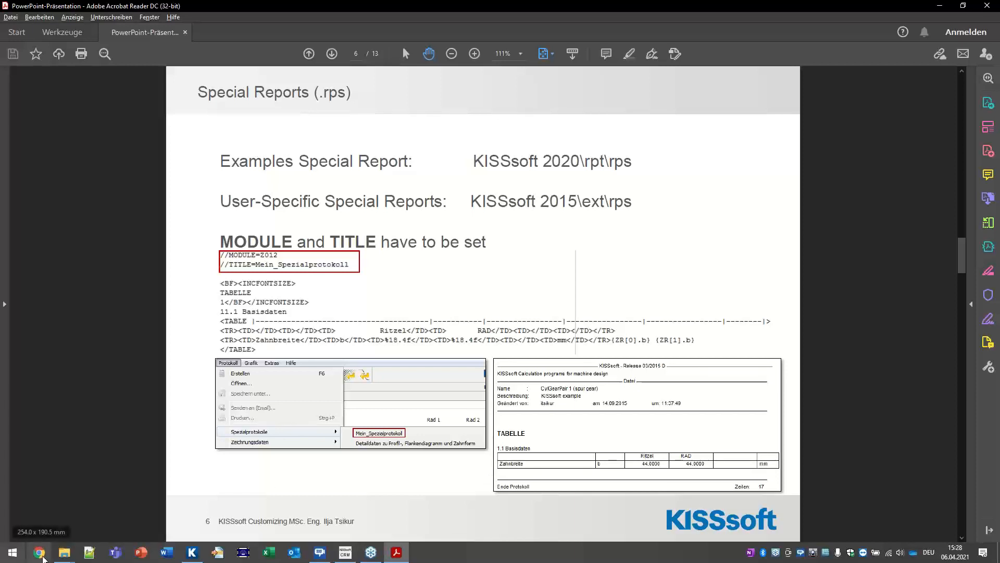
click(63, 553)
Step: Restore the Unterlagen Explorer window and go to 04-Customizing-Reports-and-Results\ext\rps
click(257, 501)
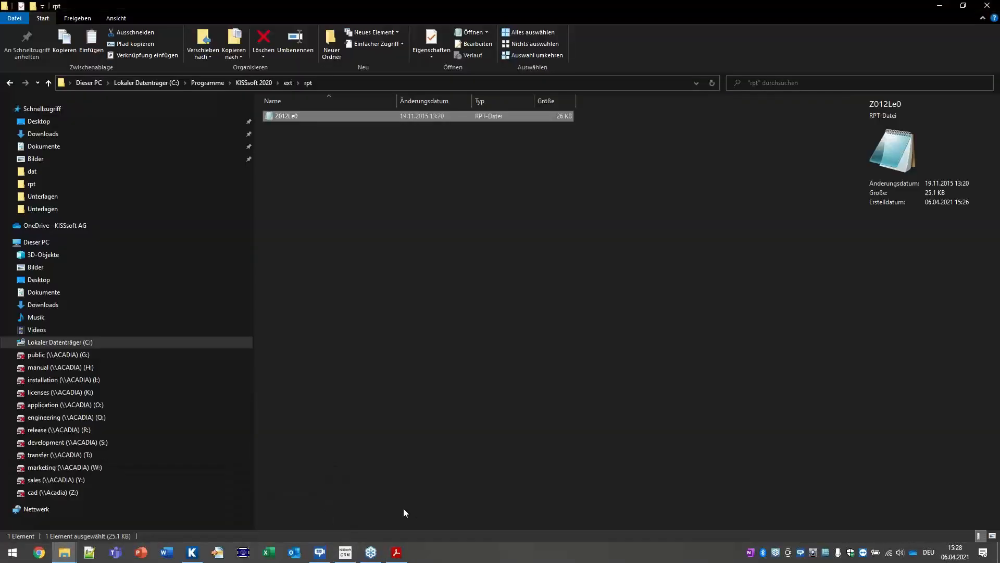
click(64, 553)
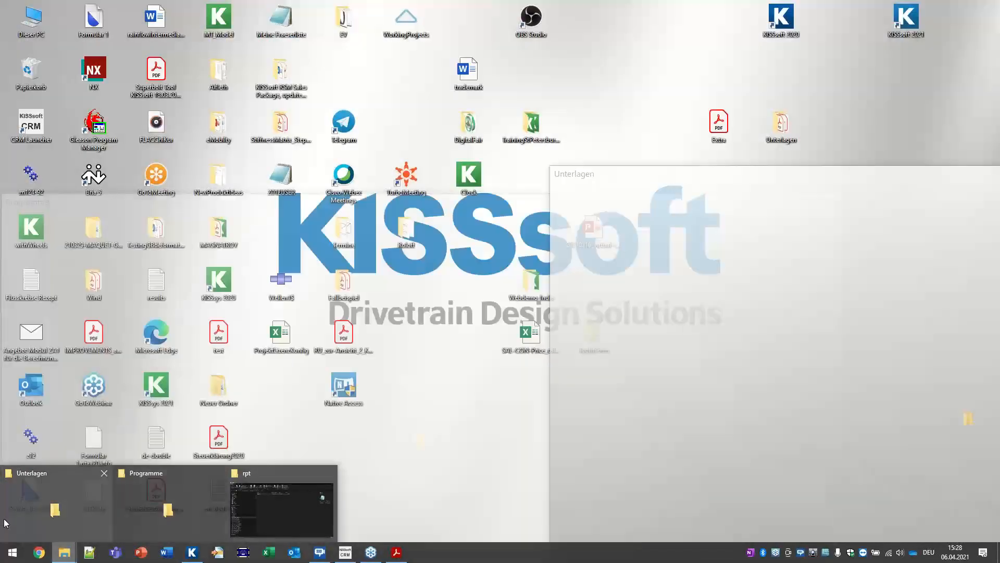
click(46, 515)
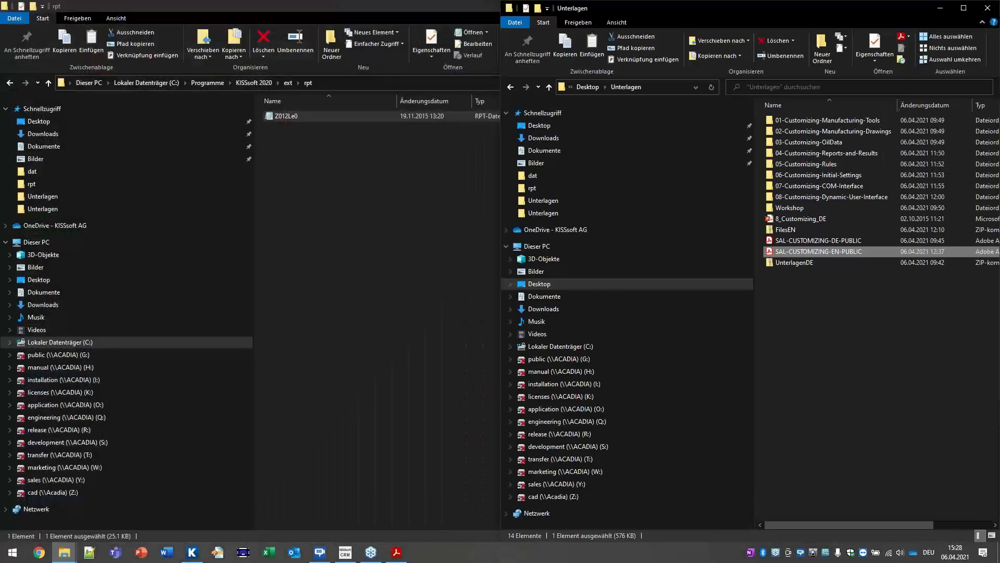
double_click(843, 154)
double_click(787, 117)
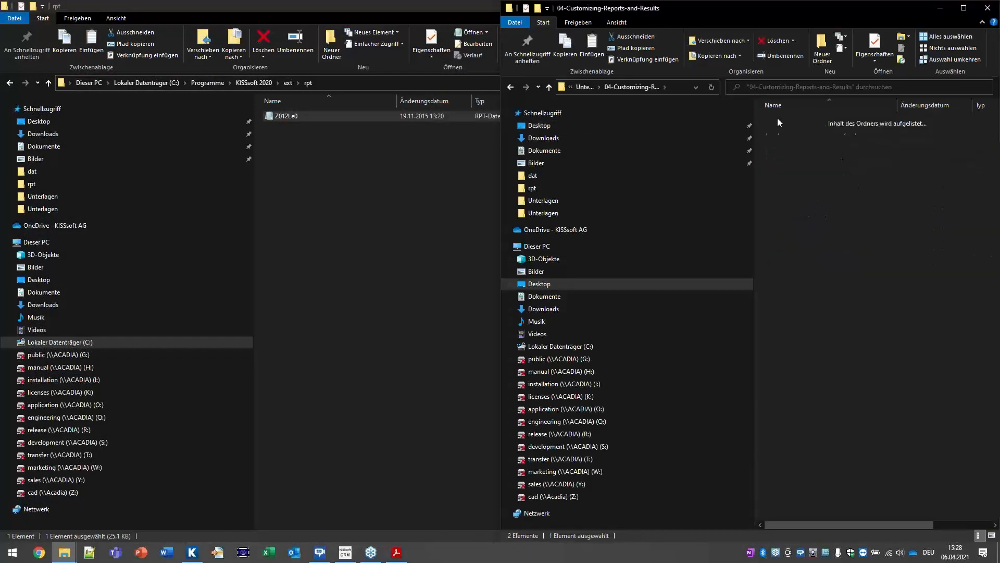
double_click(797, 117)
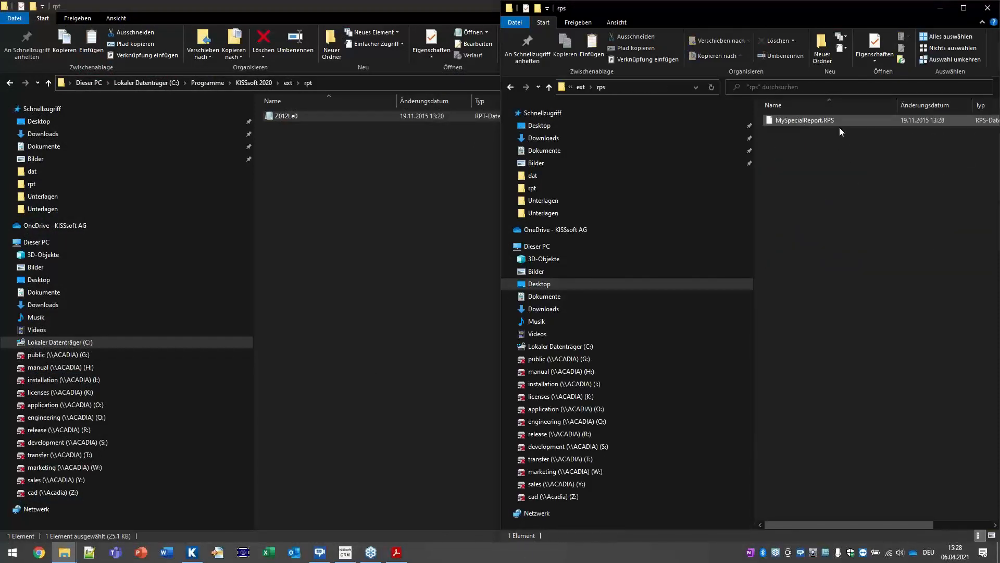
Step: Open MySpecialReport.RPS with Editor (Notepad) from the Weitere Apps list
double_click(824, 121)
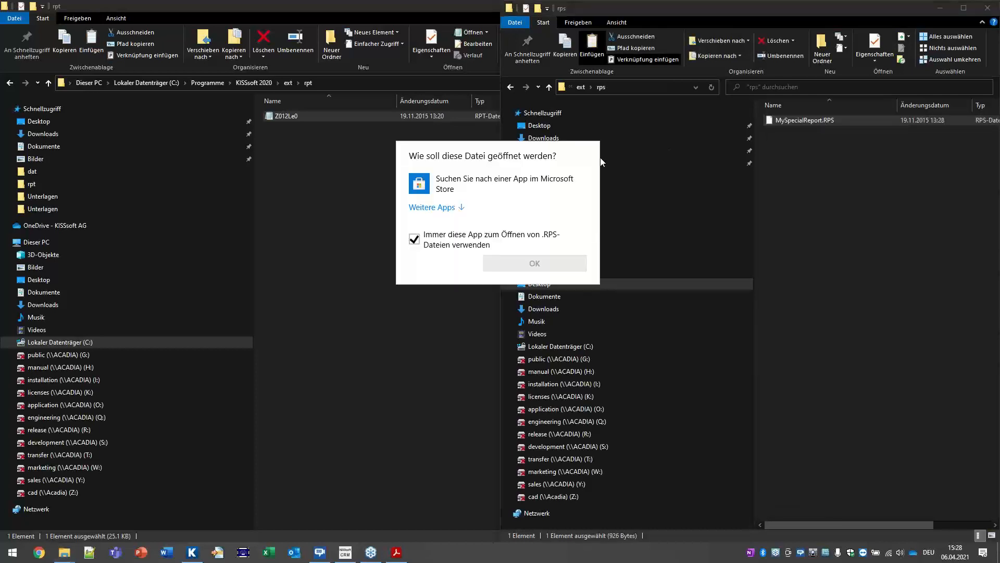
click(461, 209)
click(469, 234)
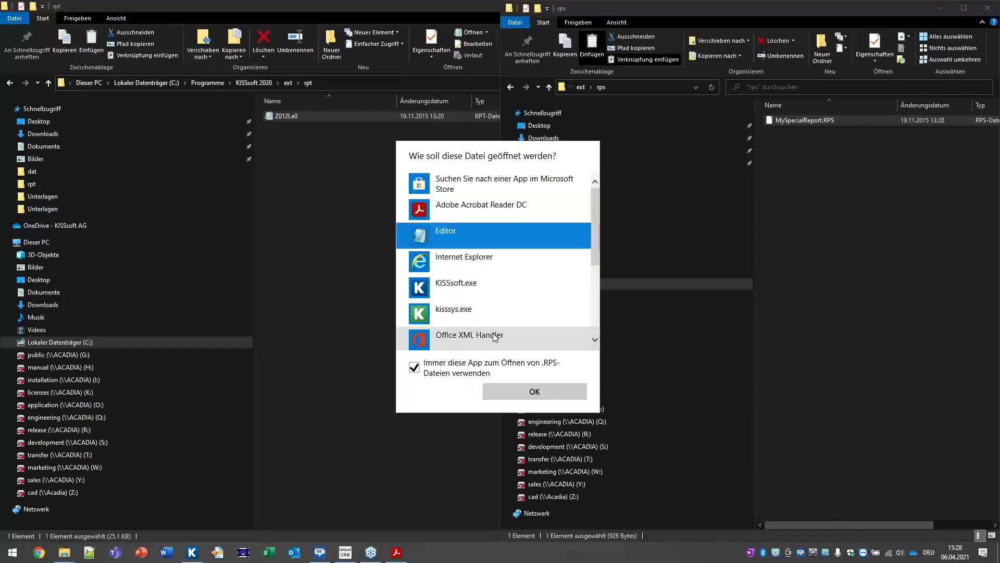
click(521, 392)
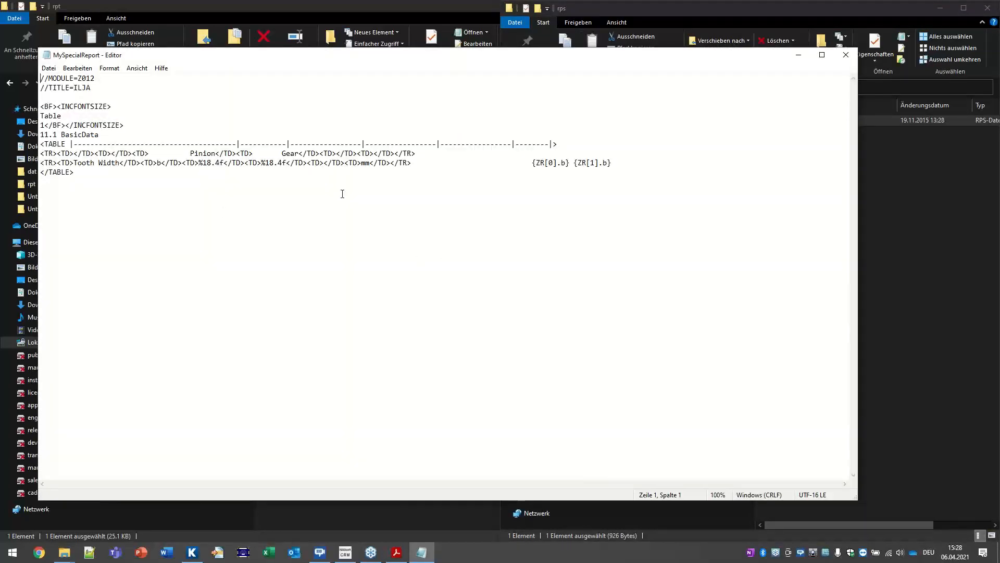
Step: Highlight the <TABLE>…</TABLE> code block in MySpecialReport to explain it
click(106, 172)
drag(39, 146, 655, 170)
right_click(654, 170)
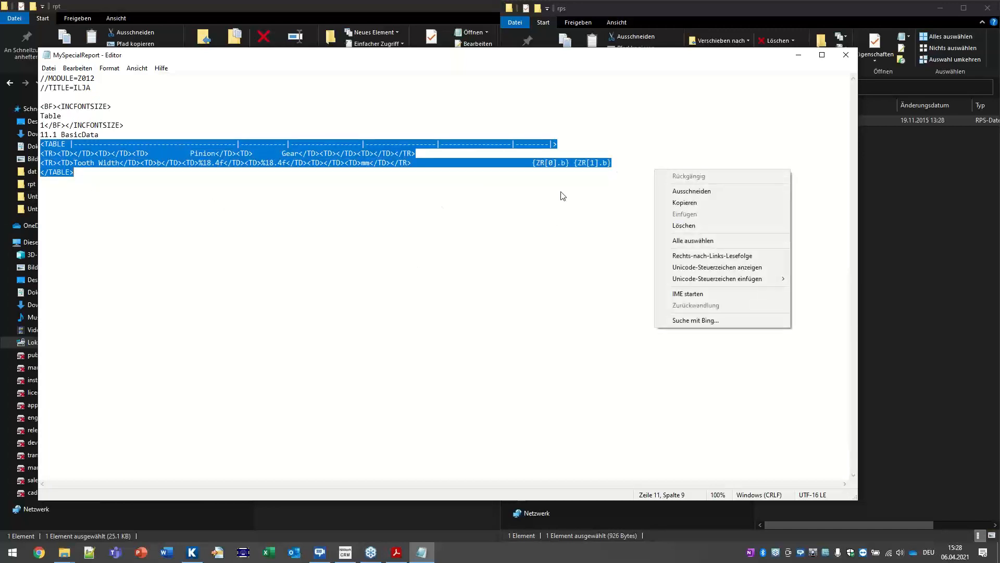
click(539, 196)
Step: Highlight the indices and .b in {ZR[0].b} and {ZR[1].b}, then close Notepad
drag(537, 163, 568, 164)
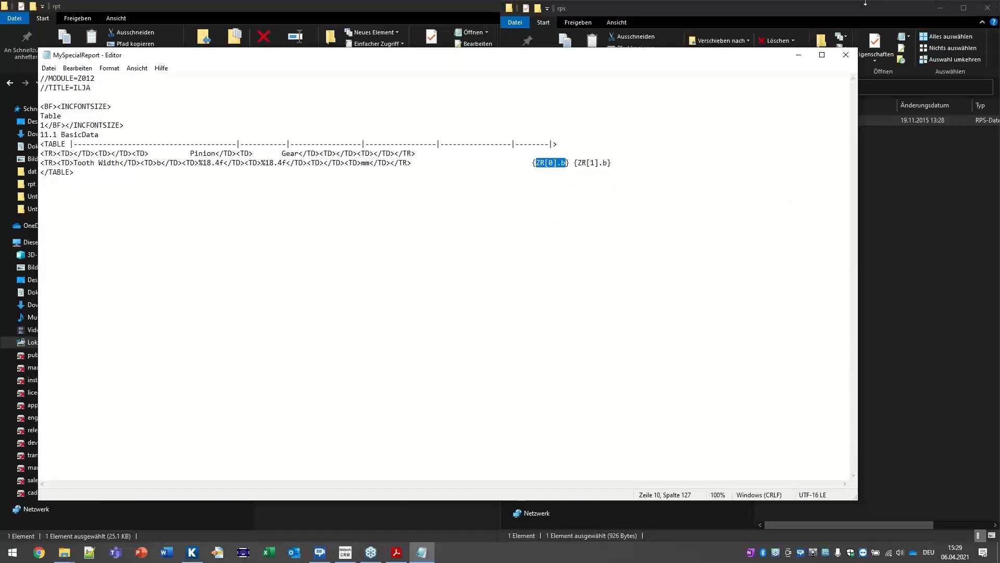
click(638, 188)
drag(548, 164, 554, 164)
click(591, 199)
double_click(549, 162)
double_click(593, 163)
double_click(551, 162)
click(560, 164)
drag(598, 162, 608, 163)
click(846, 55)
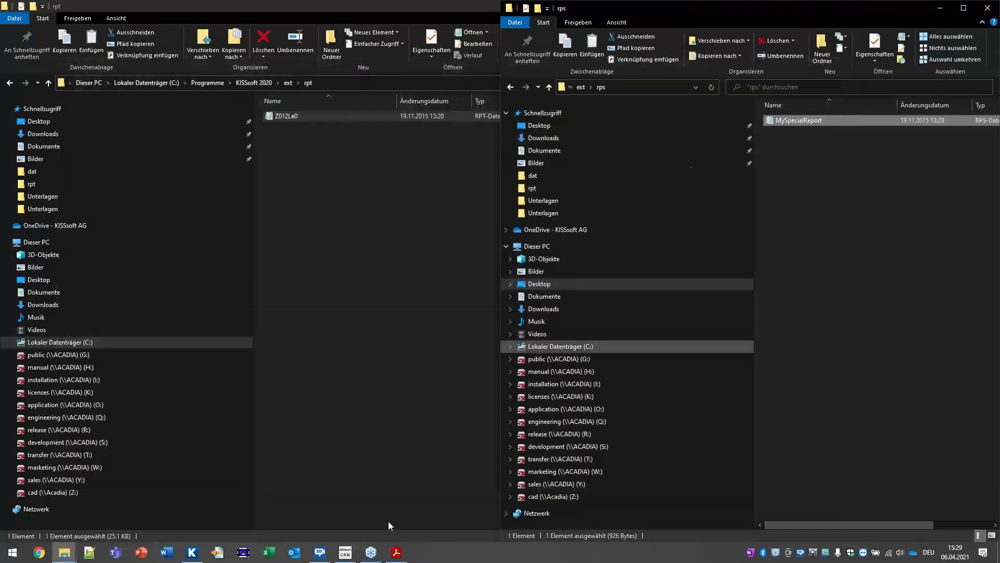
Step: Scroll the presentation past slide 7, Custom Output Files (USER.rpt), to slide 8, Result Window (result.rpt)
click(397, 553)
scroll(404, 287, down, 2)
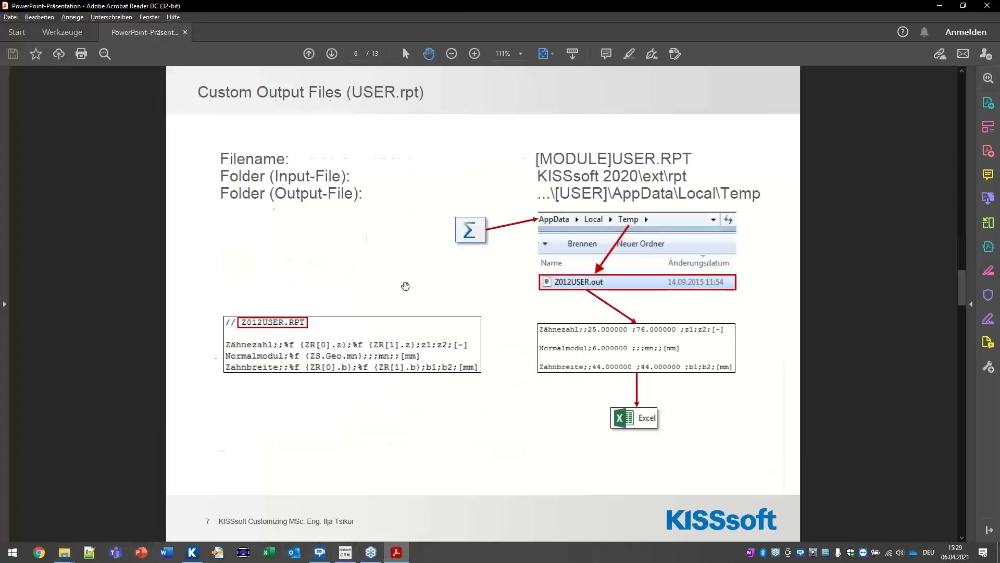
scroll(406, 286, down, 2)
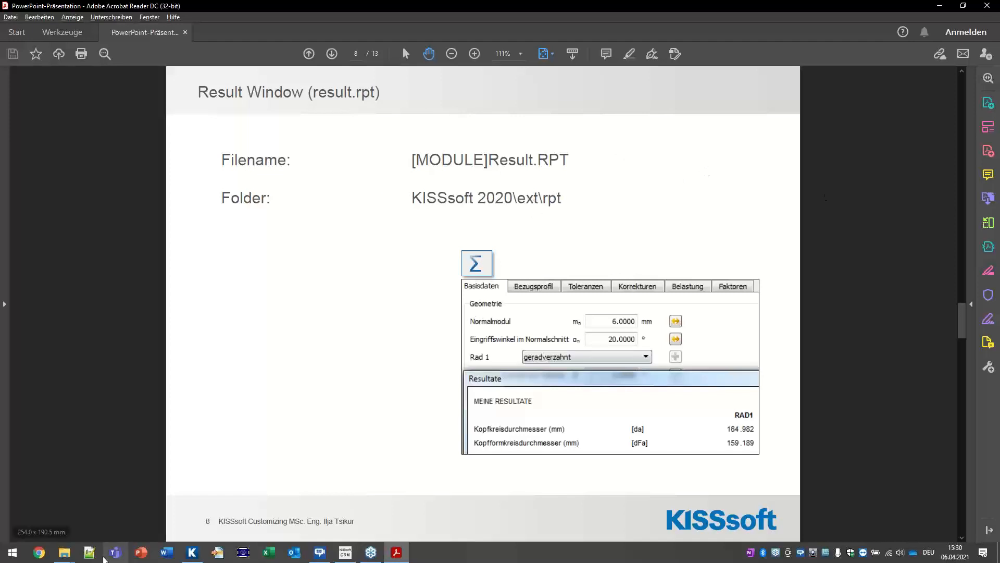
mouse_move(64, 552)
mouse_move(232, 499)
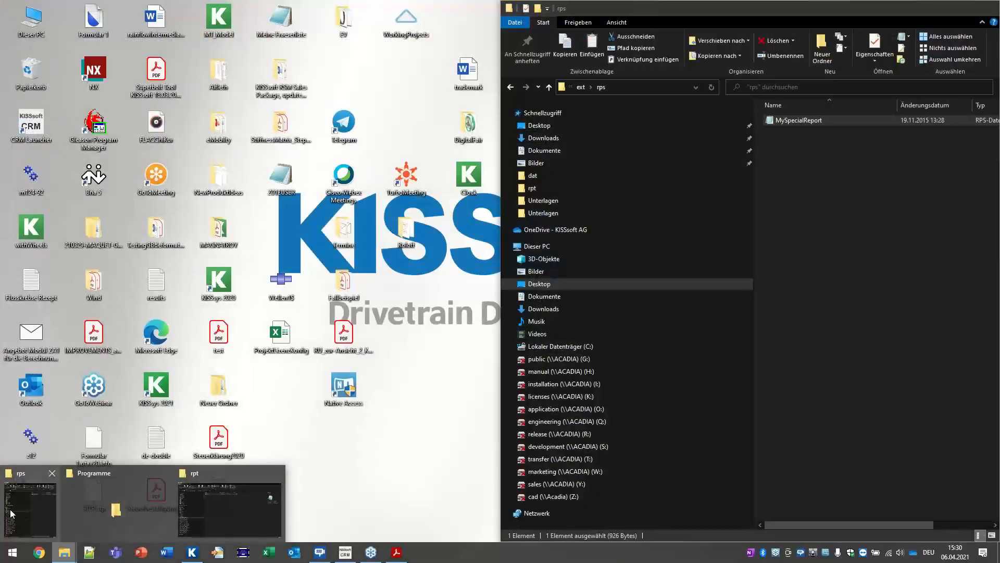
Step: Open the Z012result template from the course's ext\rpt folder in Notepad
click(11, 513)
click(580, 87)
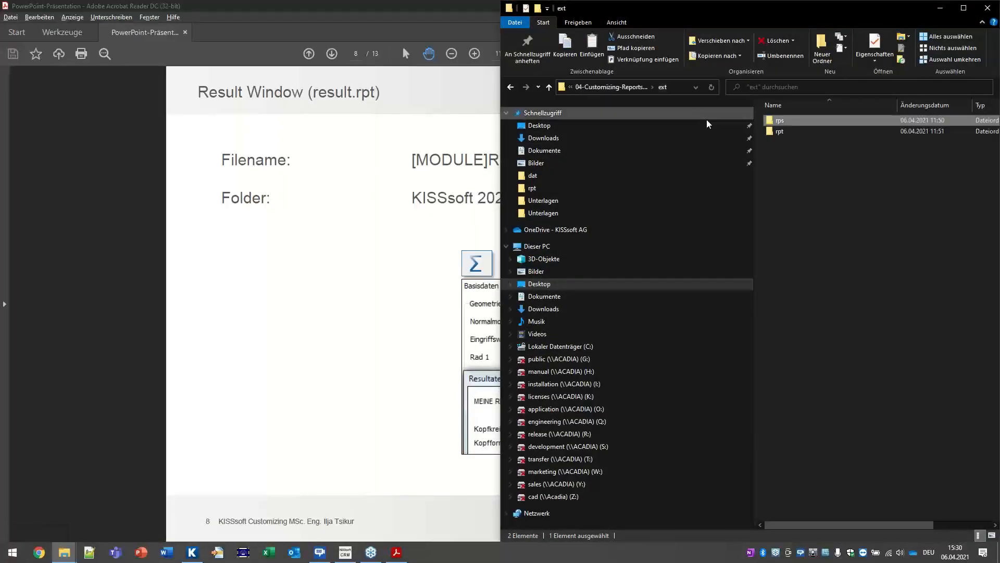
double_click(777, 132)
double_click(790, 131)
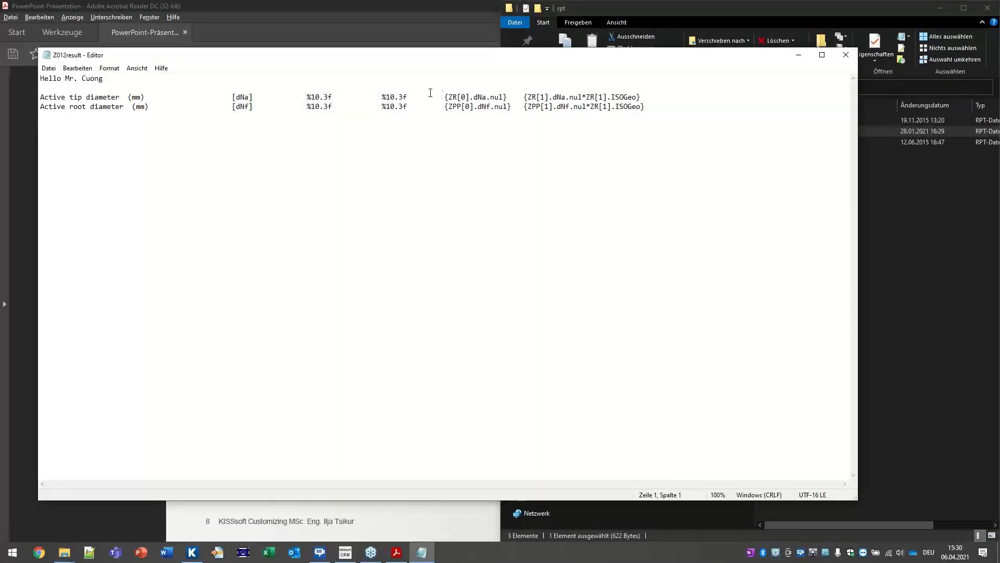
drag(461, 58, 732, 220)
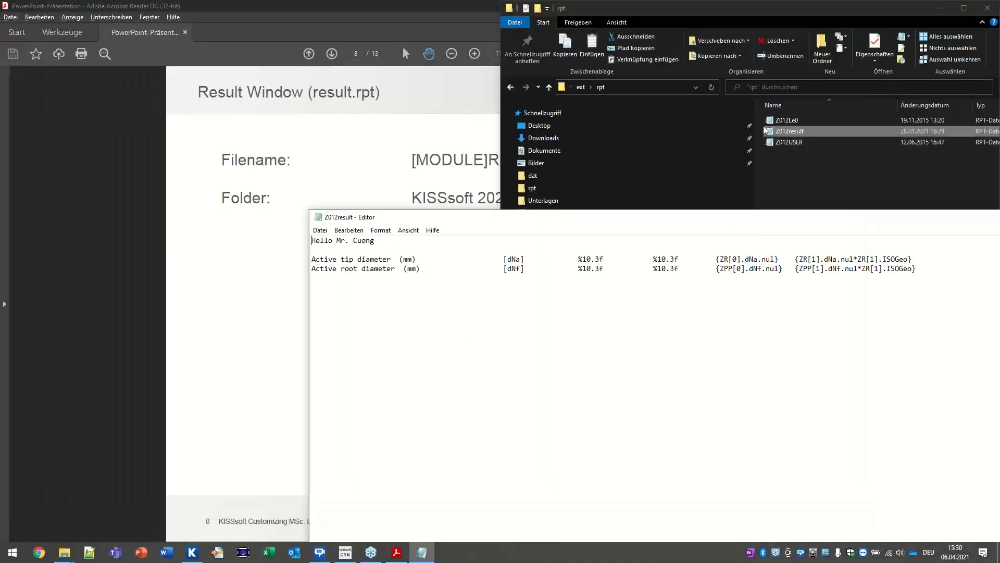
click(991, 56)
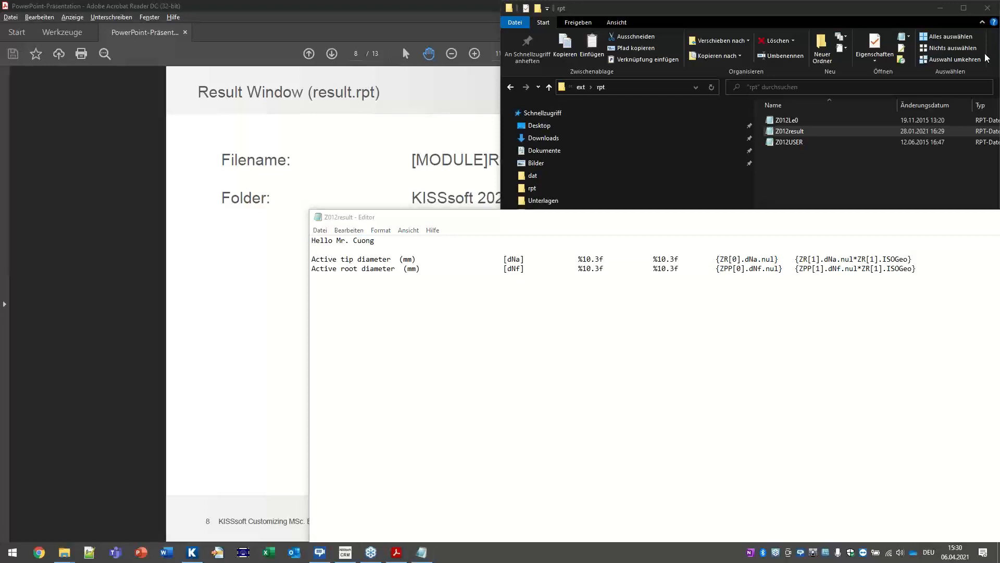
Step: Replace the name after Hello with 'World!' and save the Z012result template
drag(375, 240, 332, 240)
text(W)
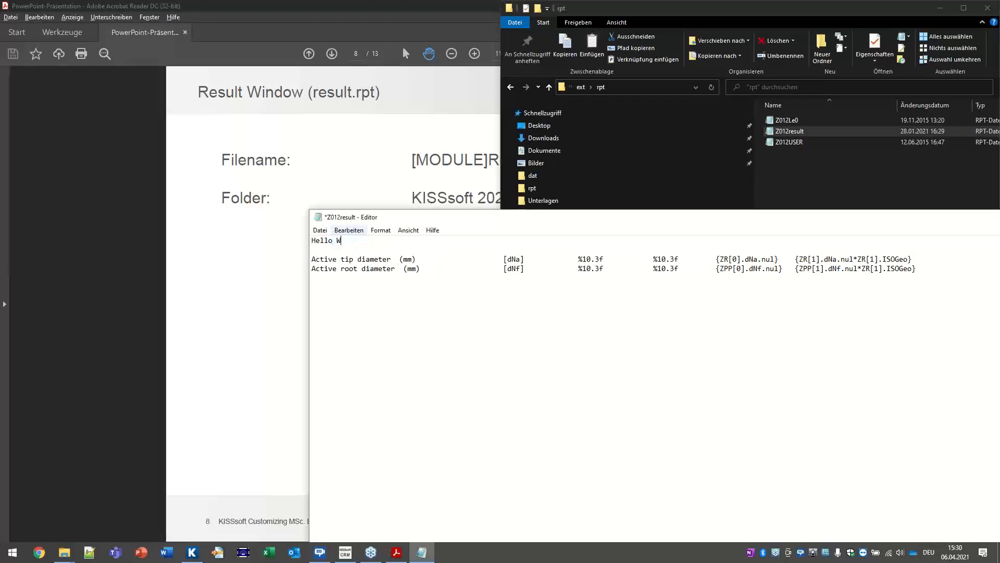
text(orlds)
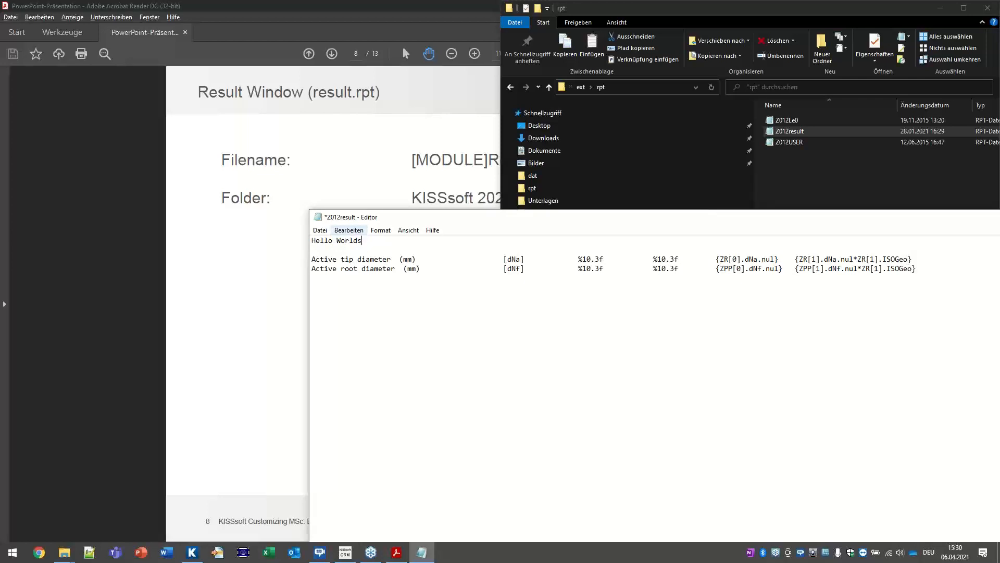
text(!)
click(320, 229)
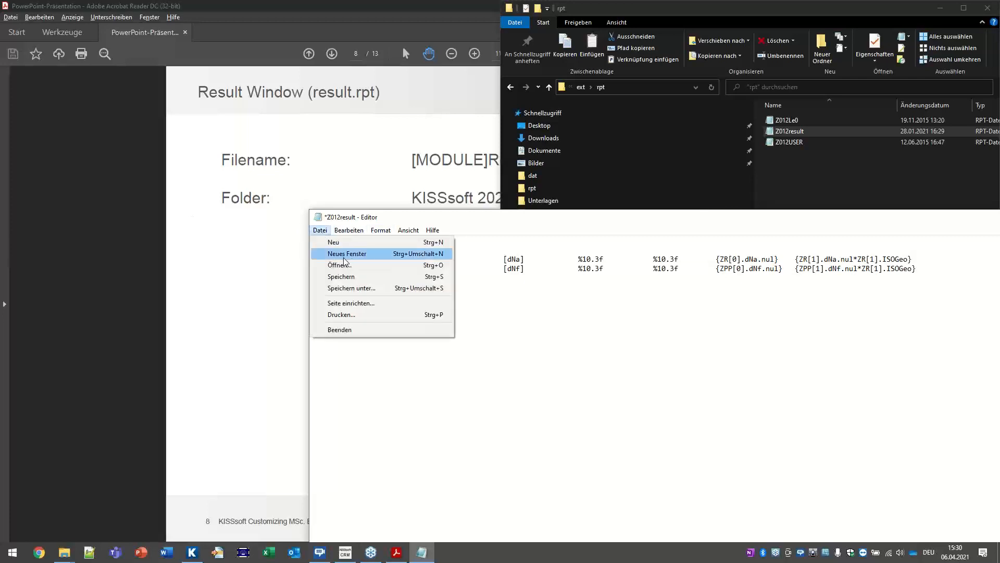
click(341, 276)
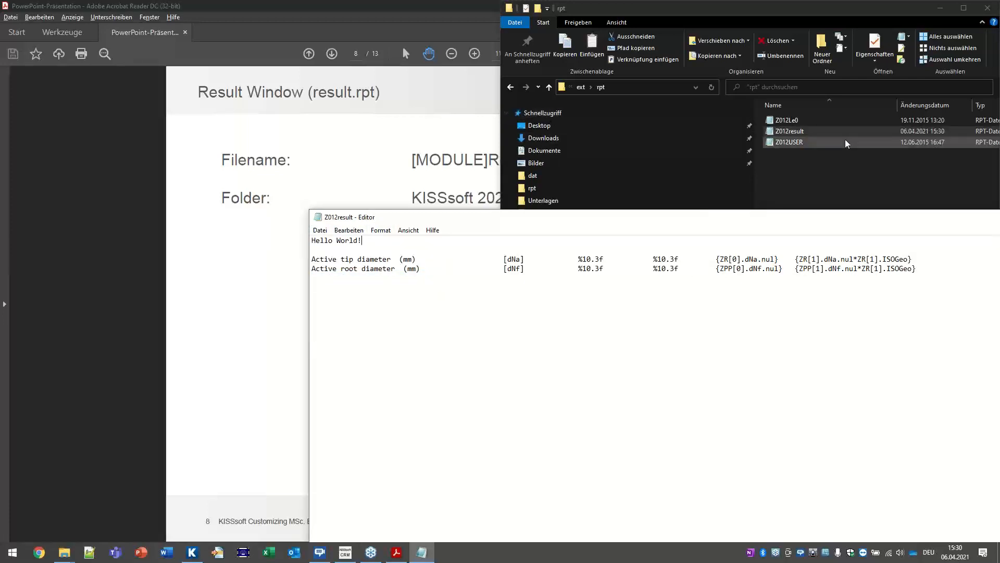
Step: Copy the Z012result file from the course rpt folder
click(781, 134)
right_click(781, 136)
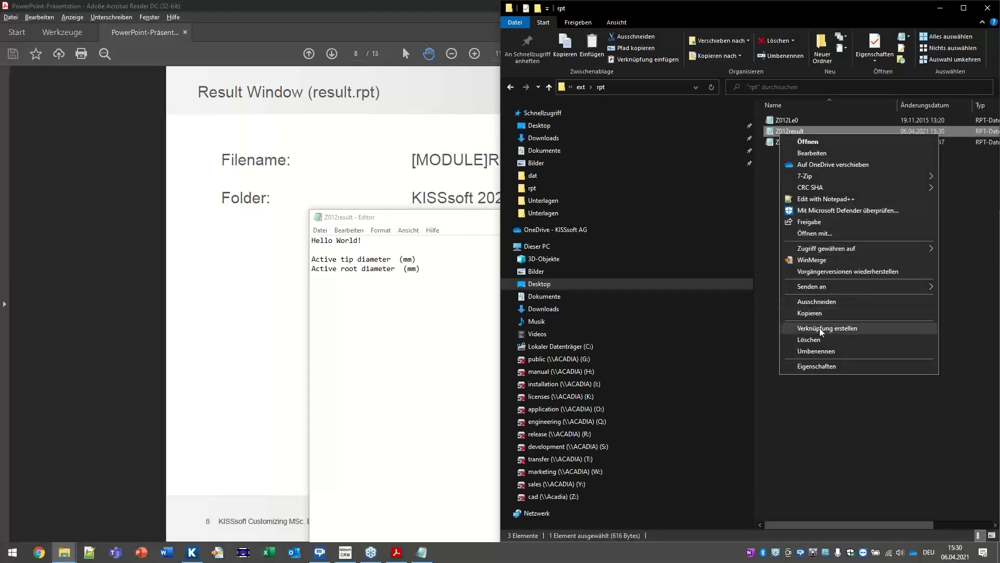
click(866, 315)
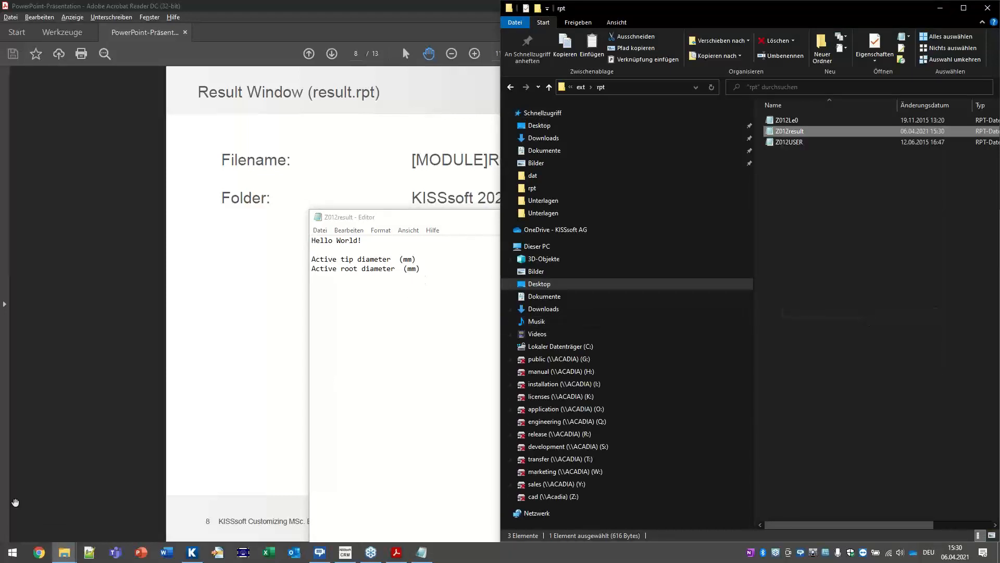
mouse_move(64, 551)
mouse_move(38, 518)
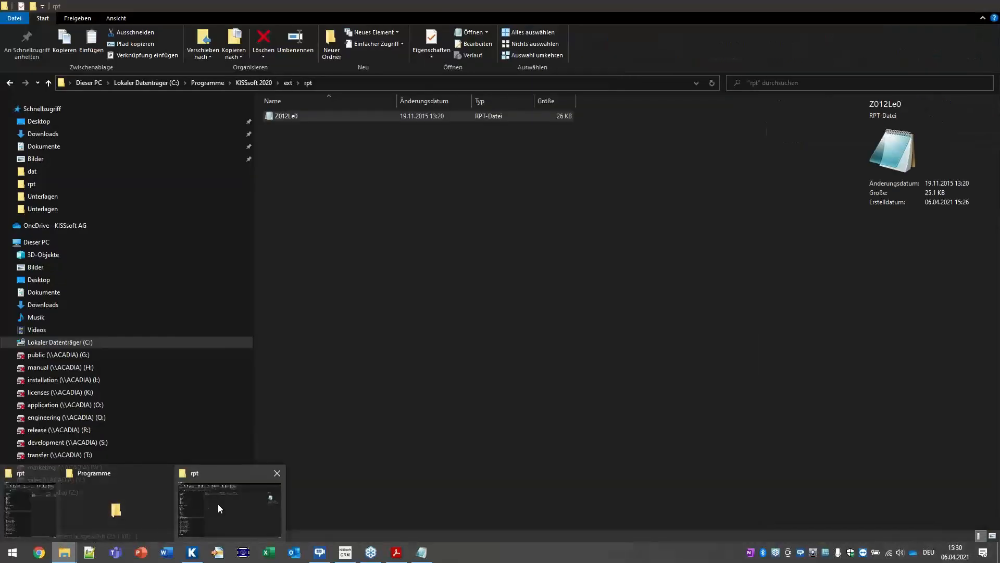
click(218, 503)
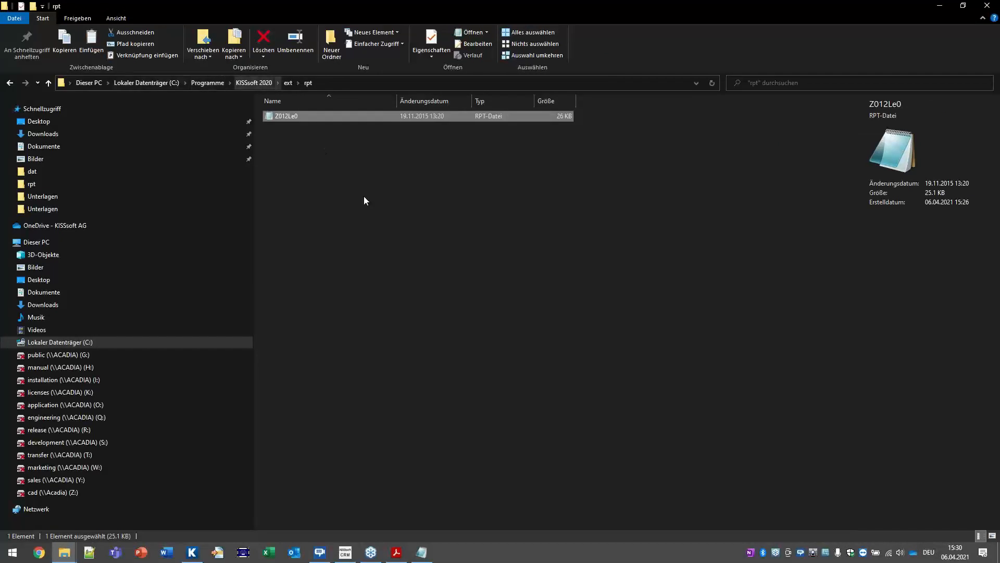
Step: Paste Z012result into KISSsoft 2020\ext\rpt, granting administrator permission
right_click(329, 165)
click(371, 236)
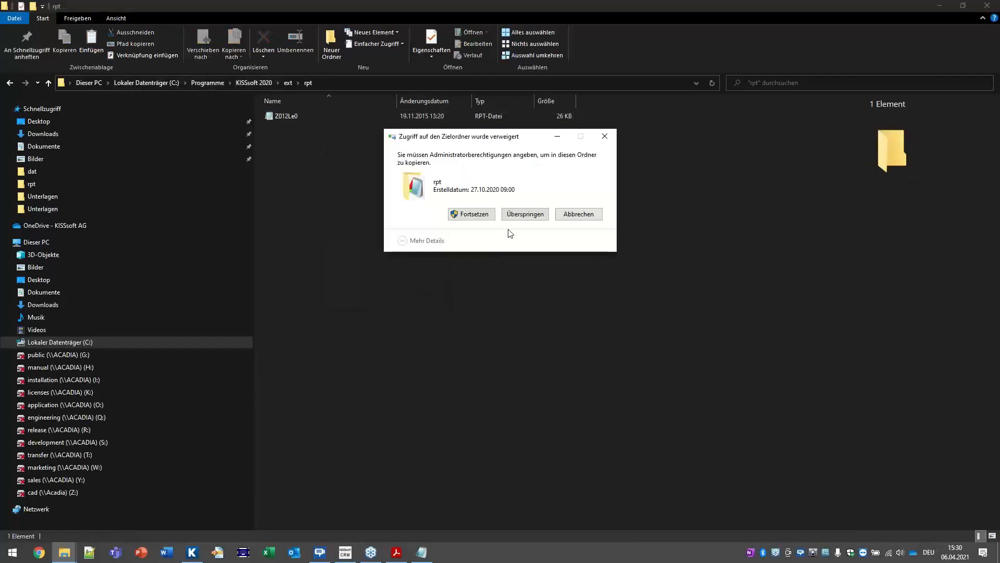
click(473, 218)
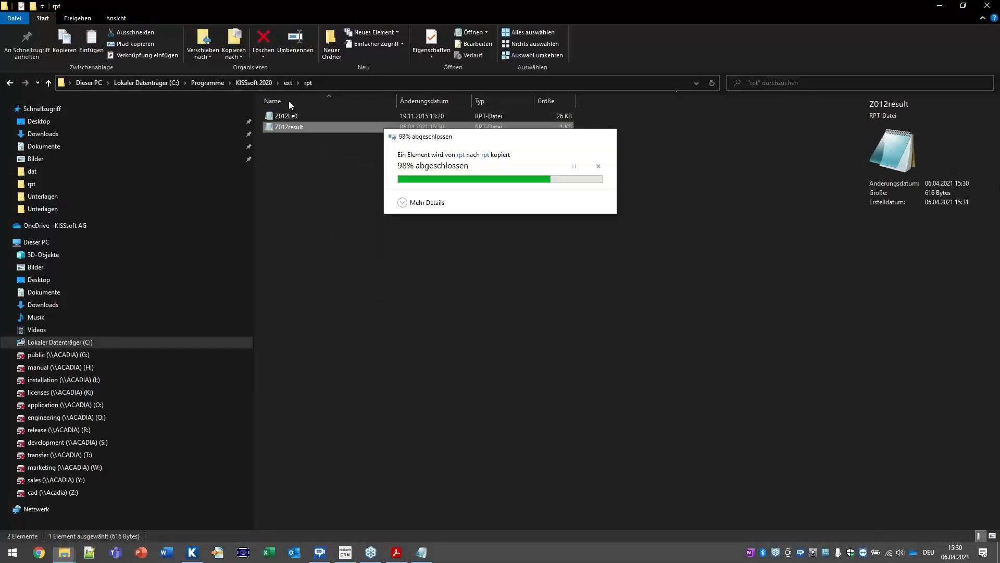
click(491, 291)
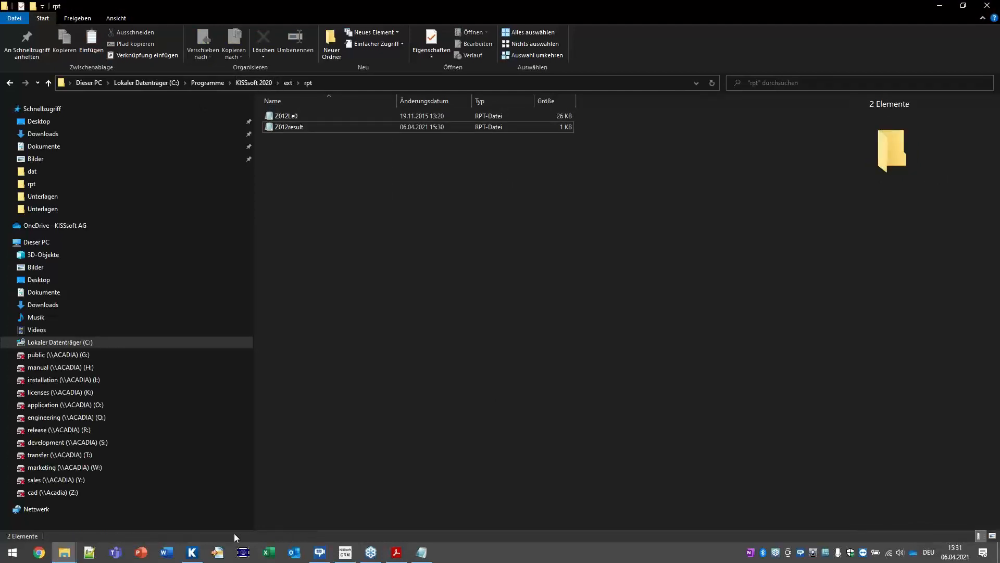
Step: Rerun the KISSsoft gear calculation and mark the new Hello World! results line
click(192, 552)
click(140, 40)
drag(215, 439, 319, 444)
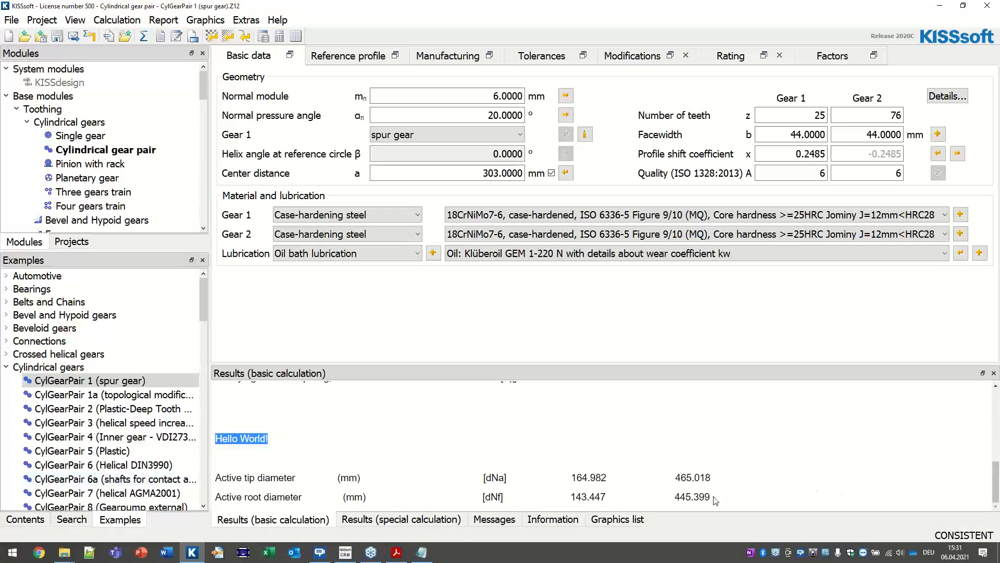
Step: Scroll the basic calculation results to find Hello World! after micropitting safety 1.667
scroll(599, 485, up, 3)
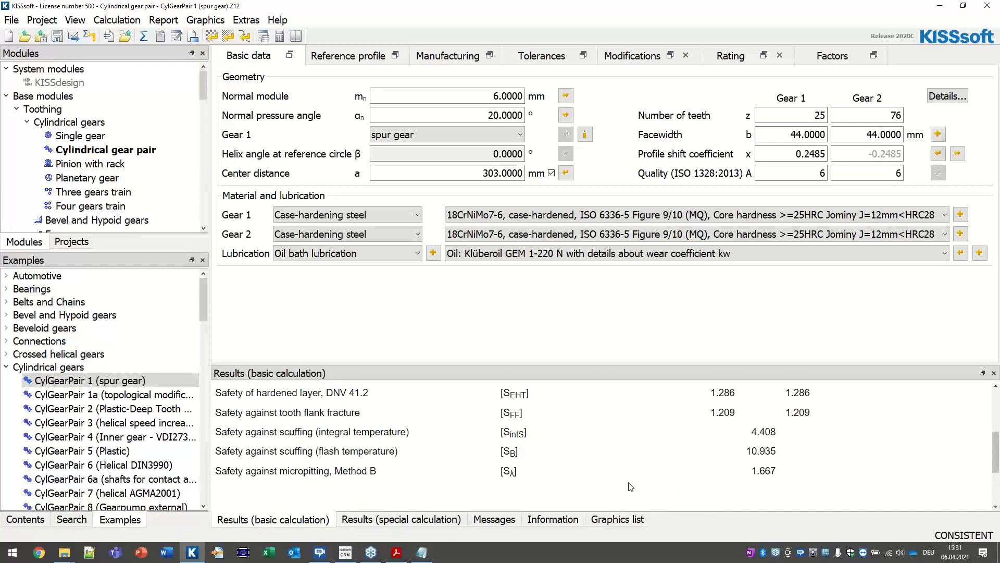
scroll(341, 417, up, 3)
drag(216, 412, 811, 469)
scroll(749, 457, down, 6)
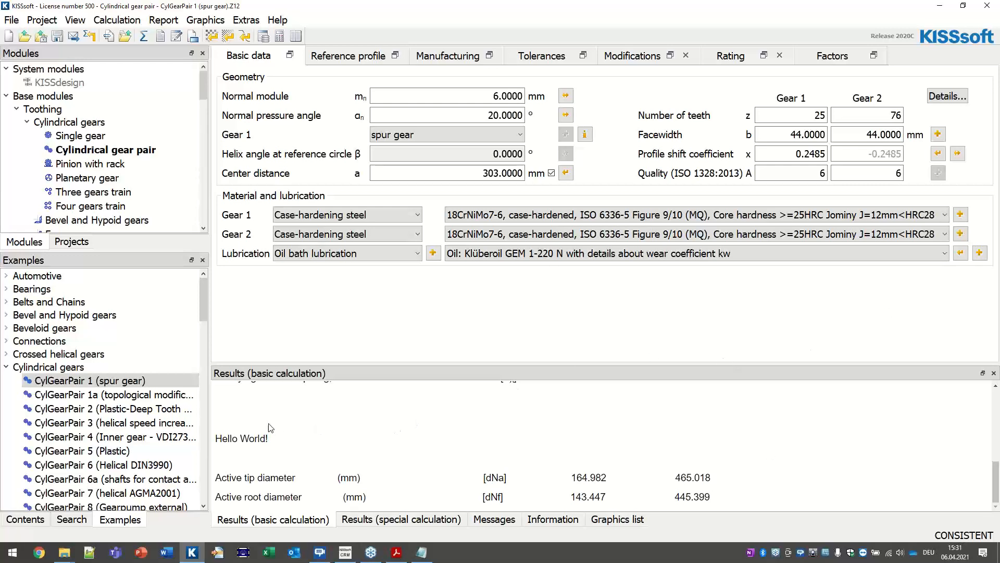
scroll(616, 453, up, 7)
scroll(583, 446, down, 7)
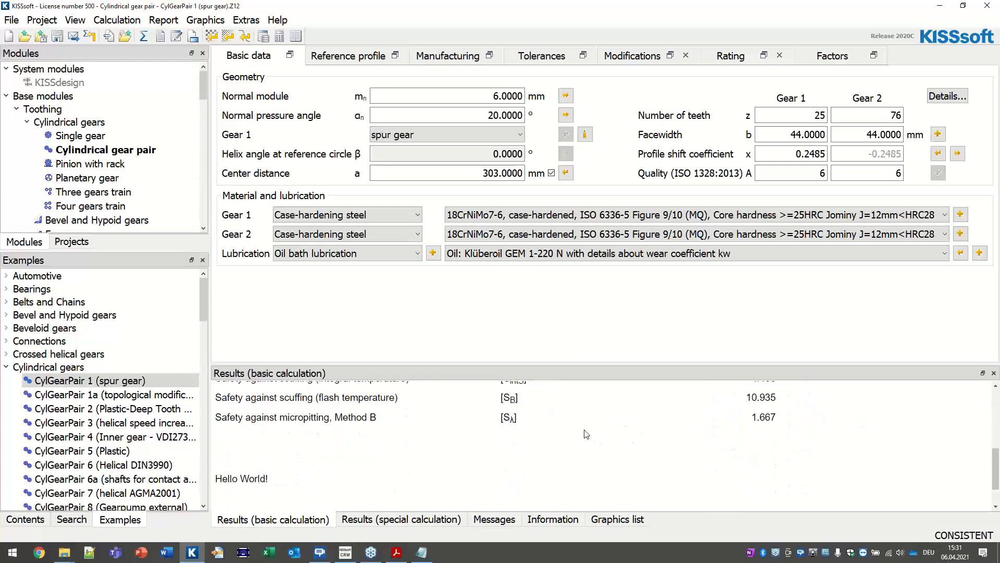
scroll(585, 433, down, 2)
Step: Move the Z012result Notepad window into view, then show slide 7, Custom Output Files (USER.rpt)
click(422, 552)
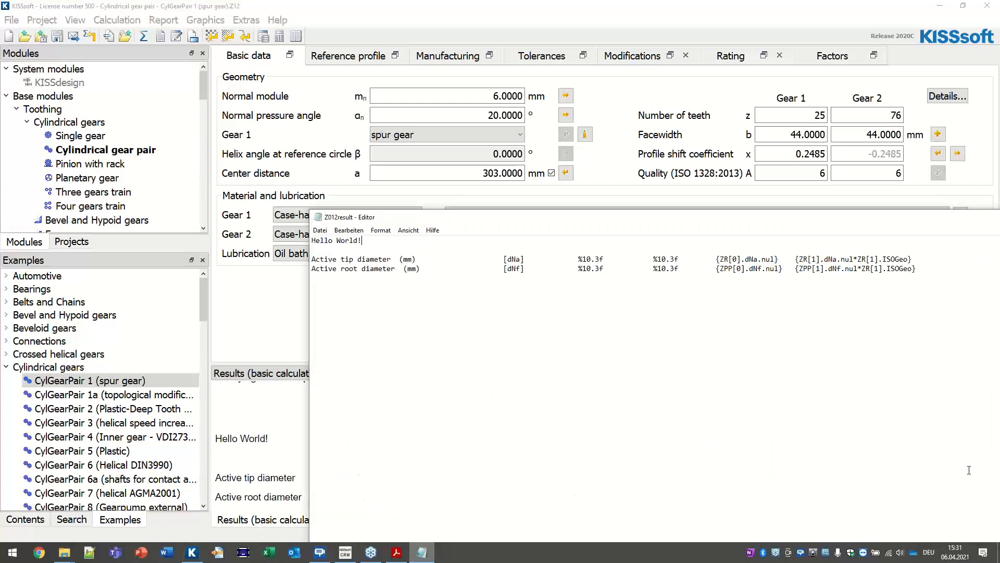
drag(886, 217, 632, 218)
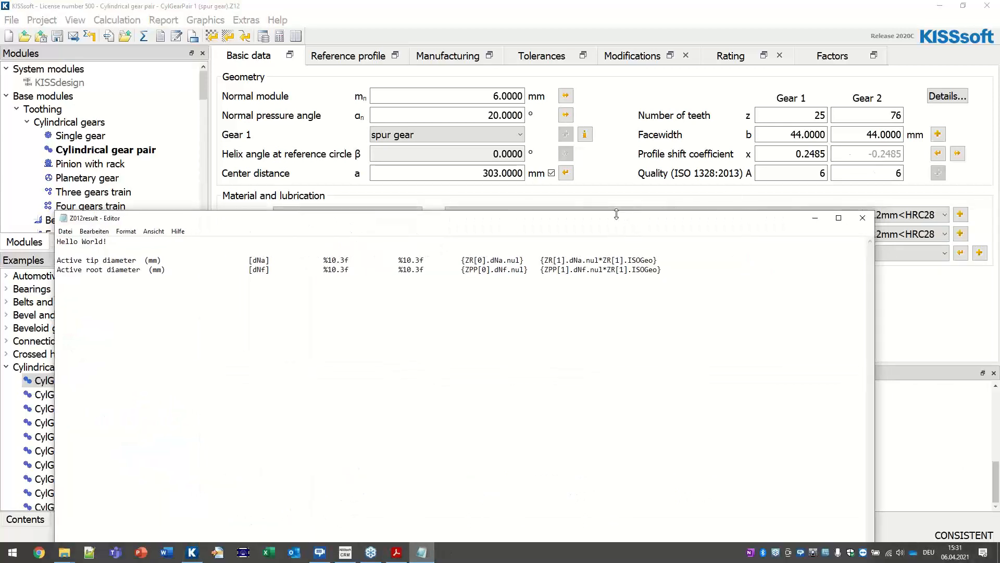
click(397, 552)
scroll(416, 290, down, 1)
scroll(417, 289, up, 2)
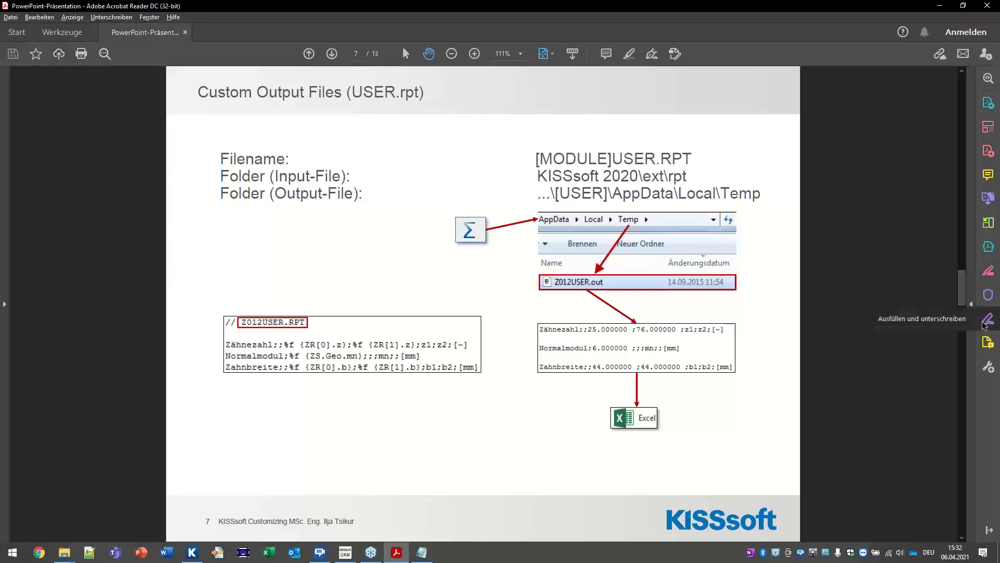
Step: Minimise the presentation to reveal the Windows desktop
key(alt+Tab)
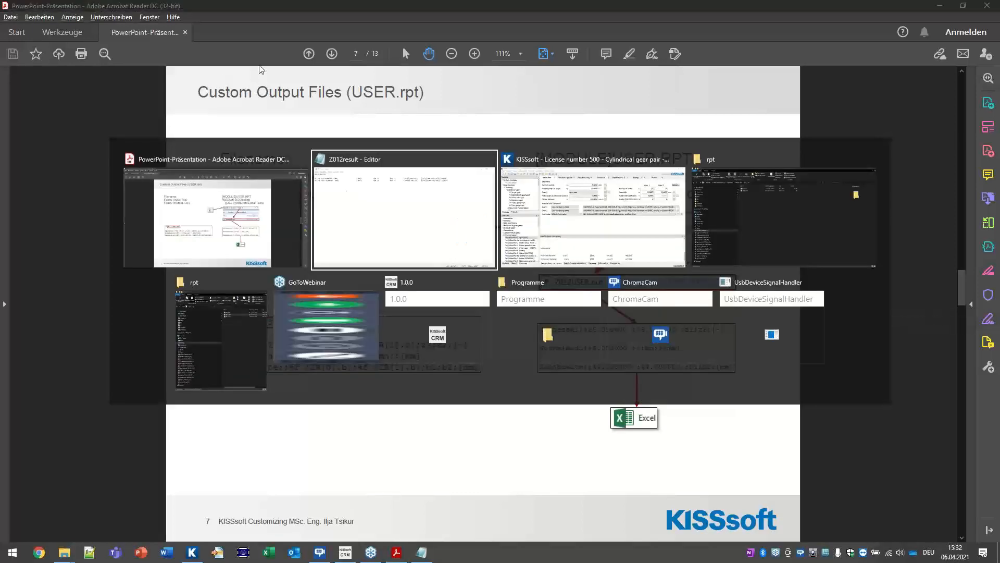
key(alt+Tab)
key(alt+Tab)
key(alt+Tab)
key(alt+Tab)
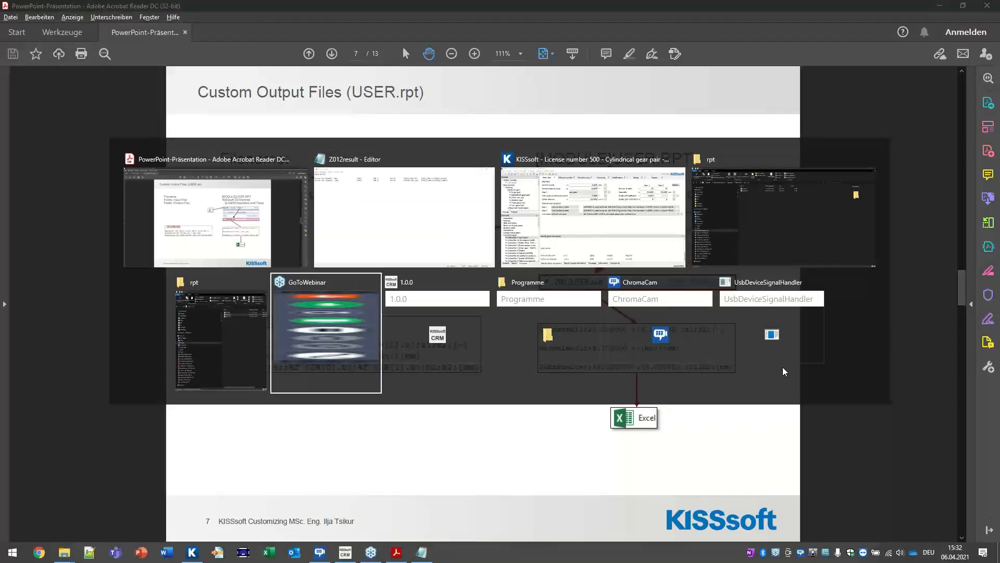
click(998, 542)
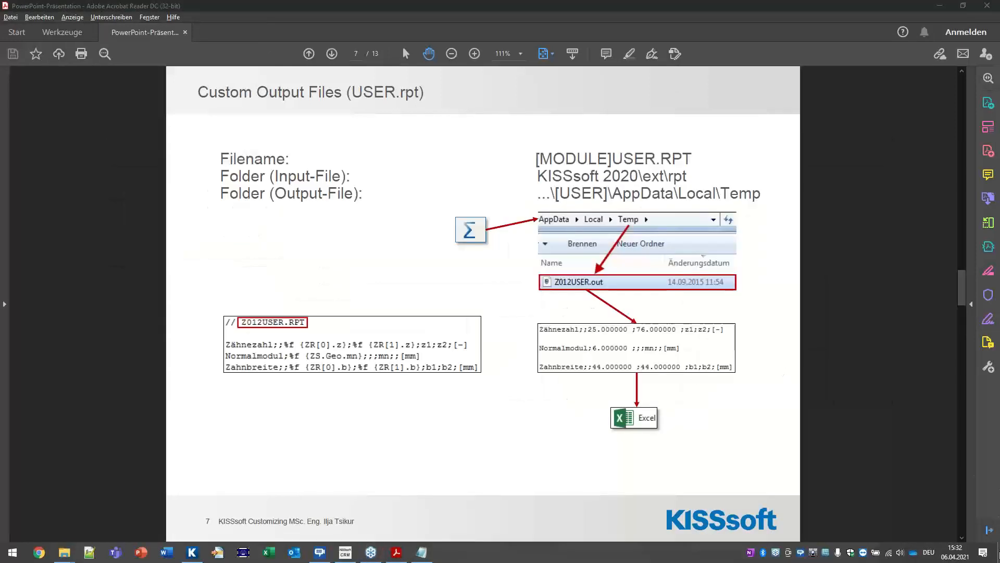
mouse_move(71, 557)
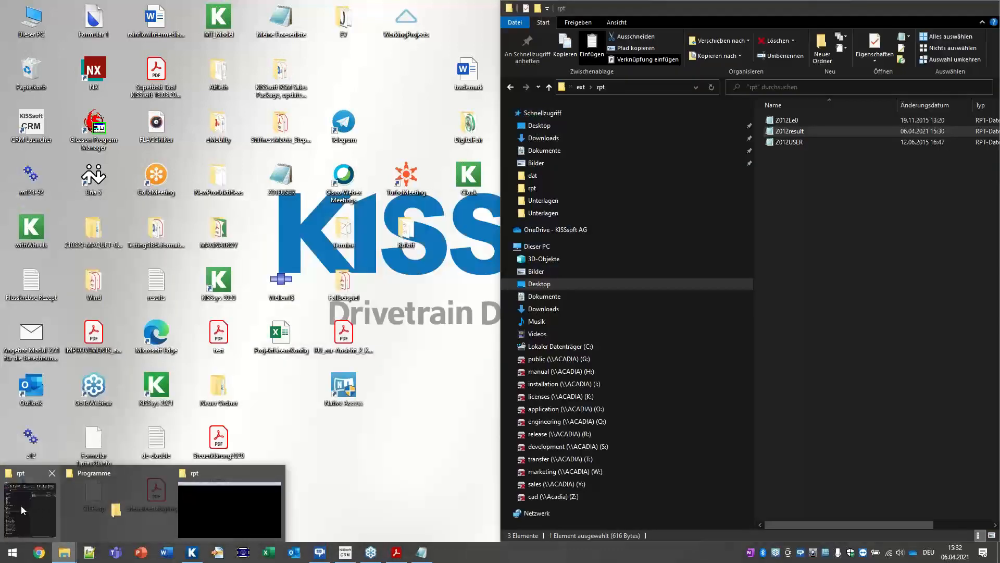
click(21, 505)
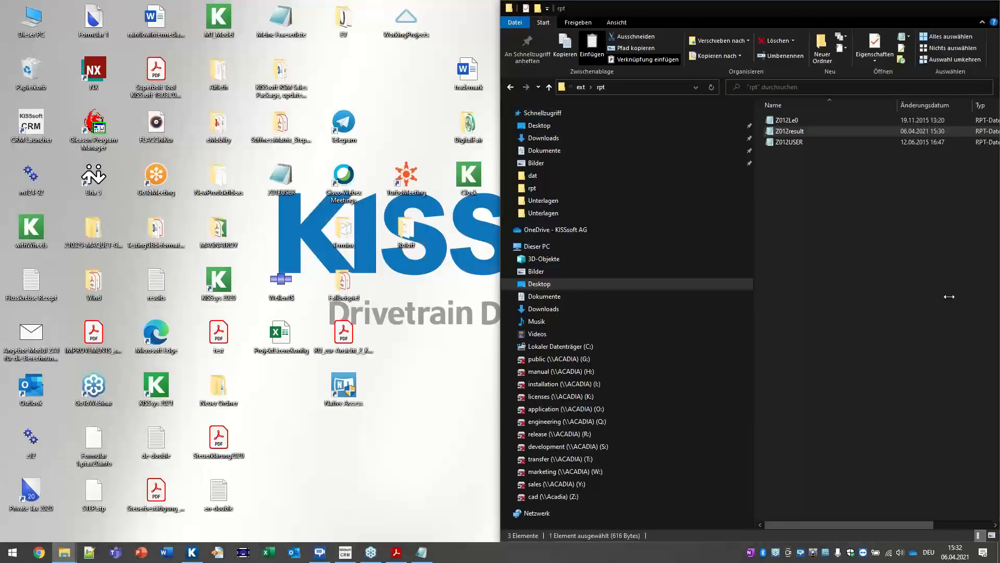
click(816, 142)
double_click(793, 142)
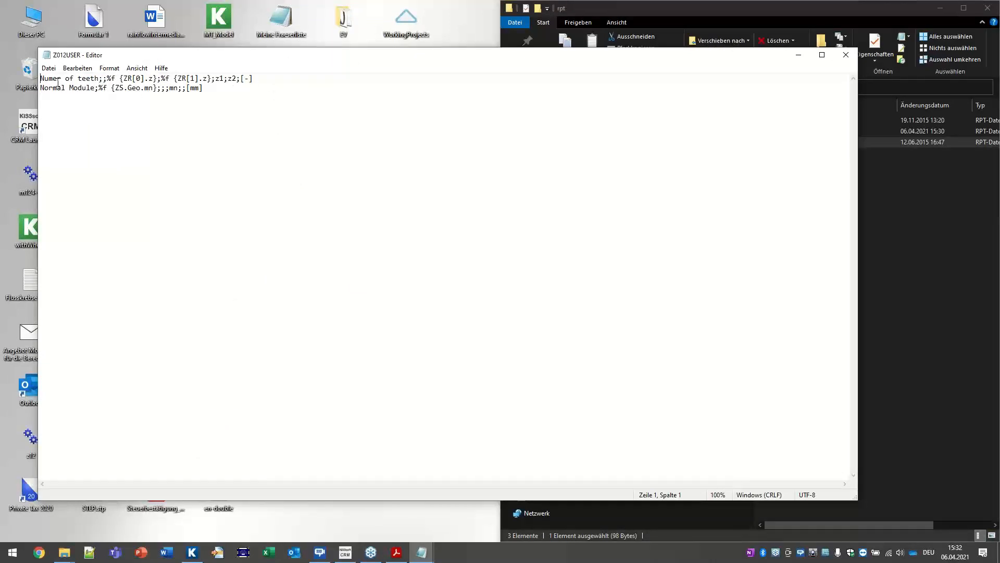
drag(43, 81, 98, 81)
click(133, 101)
drag(215, 79, 220, 79)
drag(162, 79, 157, 79)
click(104, 79)
click(846, 57)
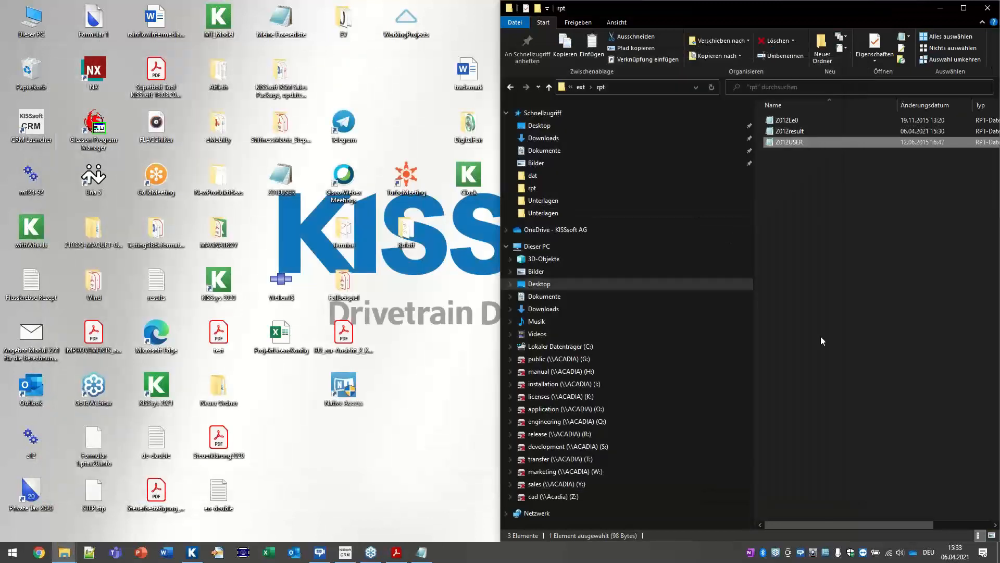
Step: Copy the Z012USER report template file
right_click(802, 139)
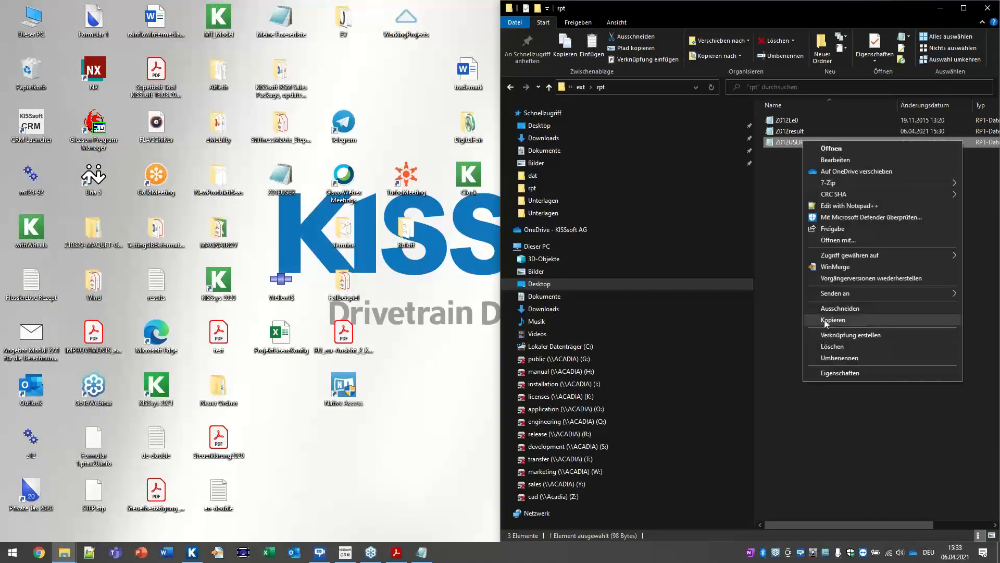
click(825, 321)
click(65, 549)
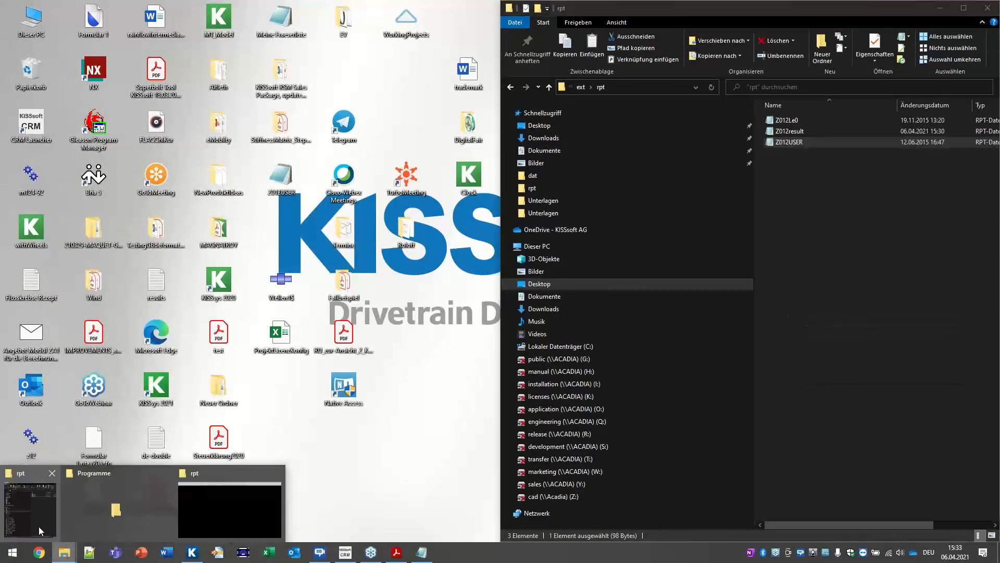
click(38, 526)
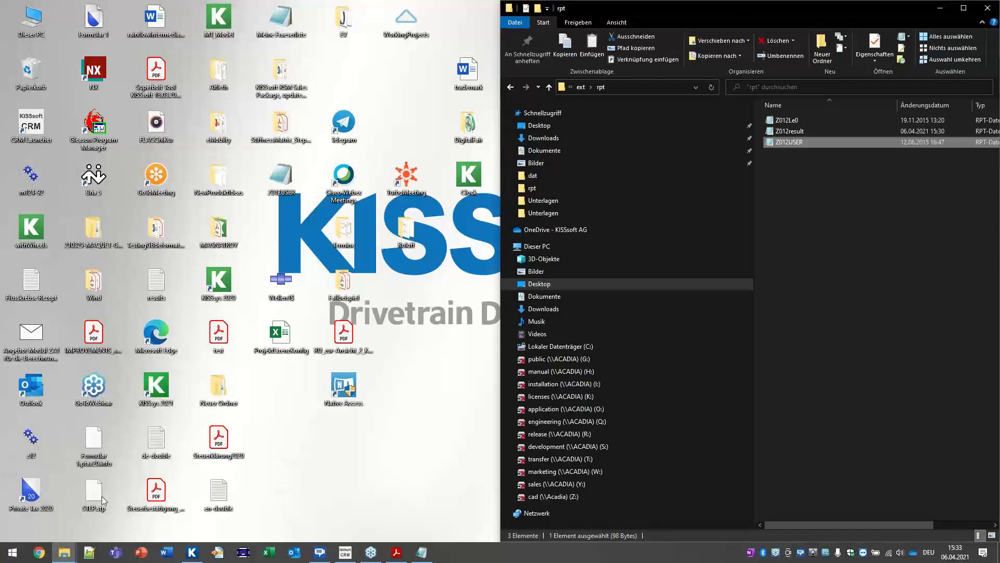
Step: Paste Z012USER into KISSsoft 2020\ext\rpt, granting administrator permission
click(65, 551)
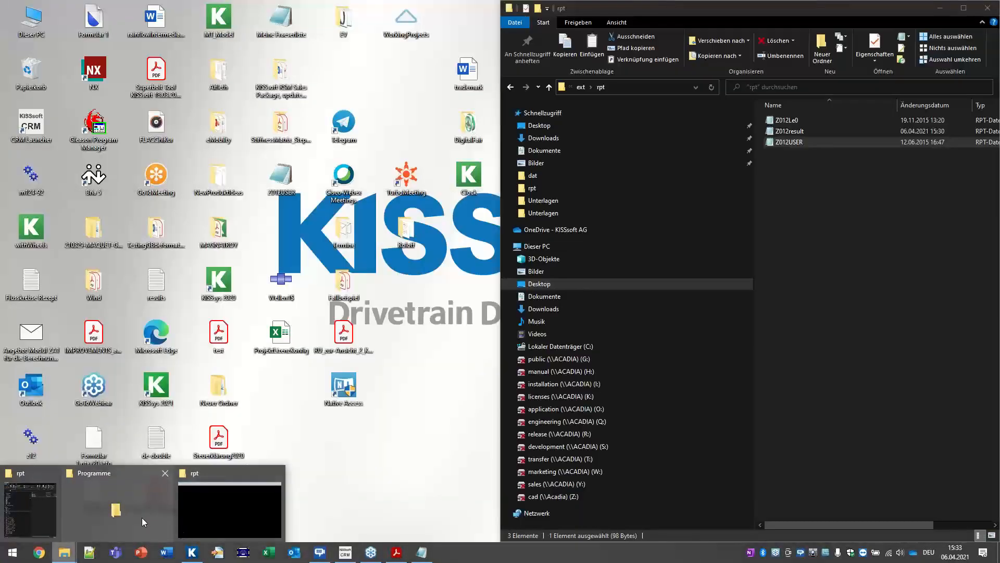
click(142, 517)
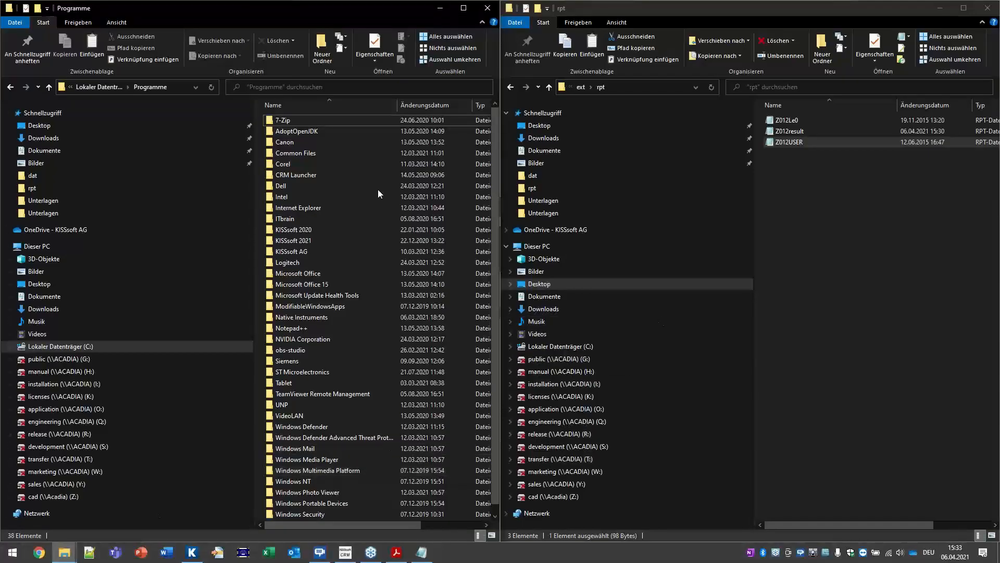
double_click(311, 231)
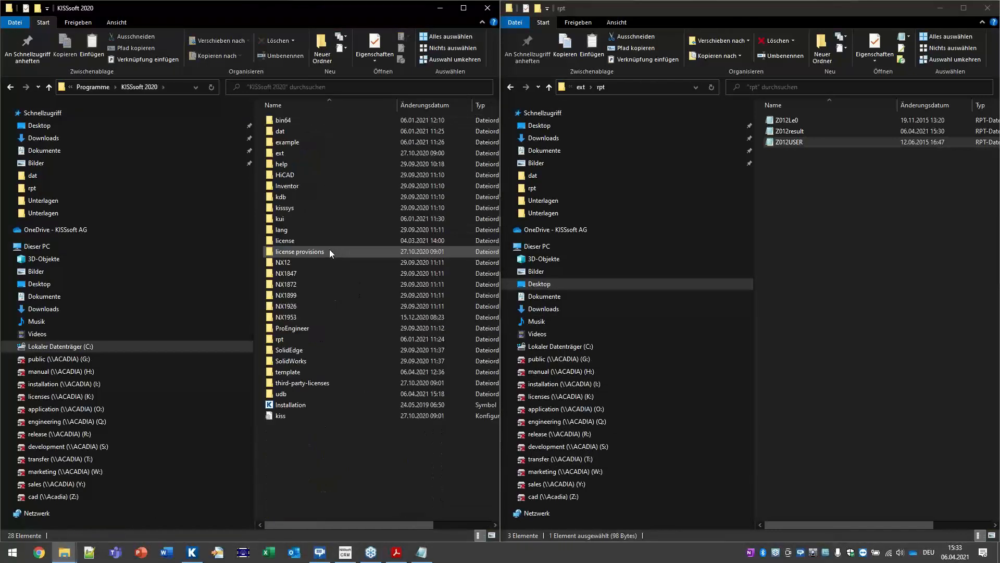
double_click(279, 154)
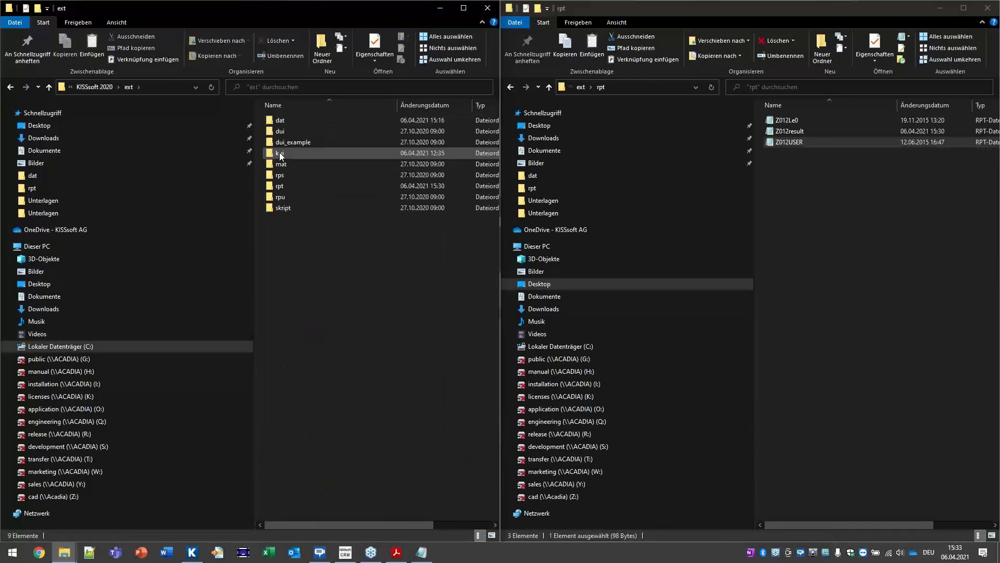
double_click(289, 185)
right_click(322, 184)
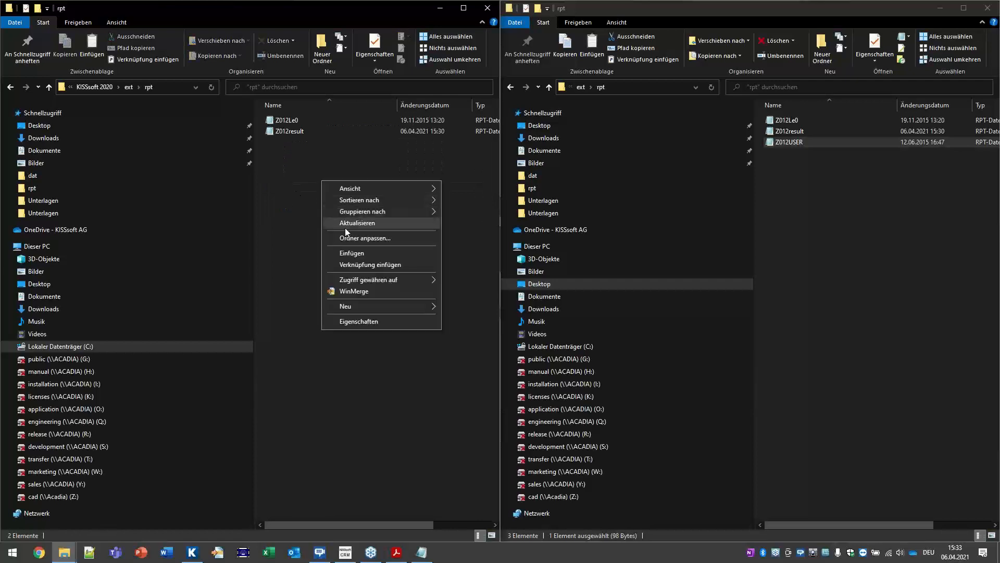
click(360, 258)
click(471, 213)
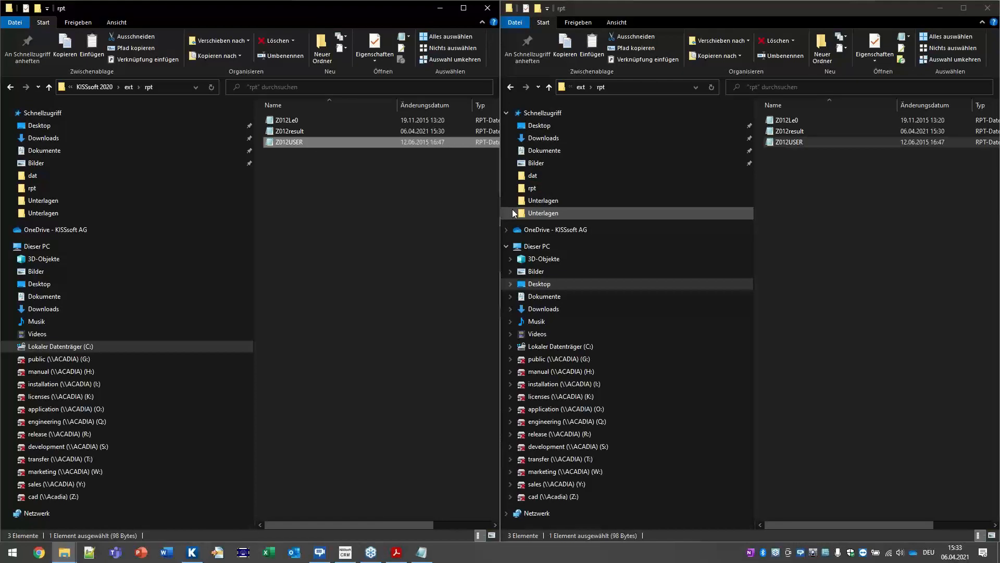
Step: Check the Hello World! line in KISSsoft's results, then open the desktop's Unterlagen folder
click(193, 552)
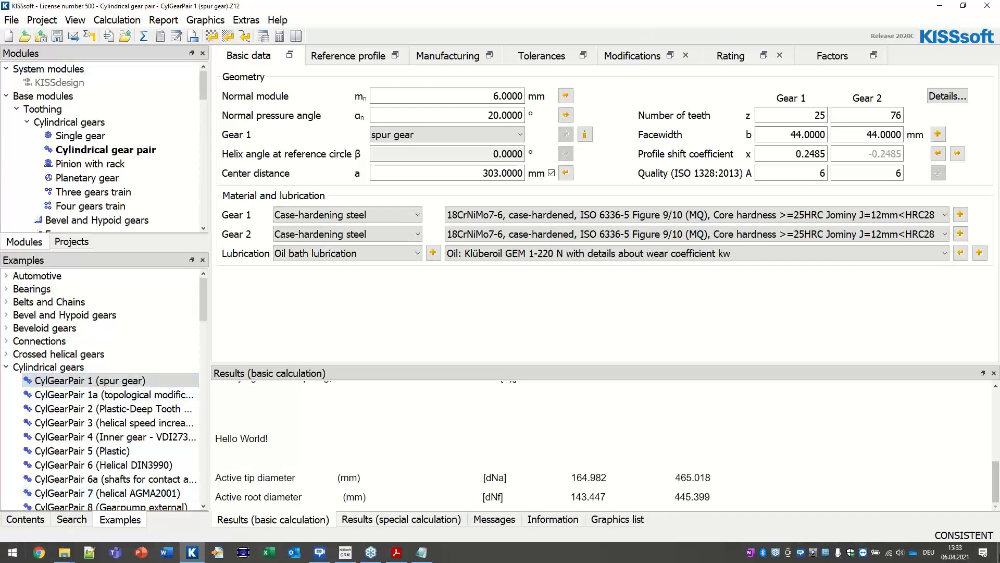
click(997, 552)
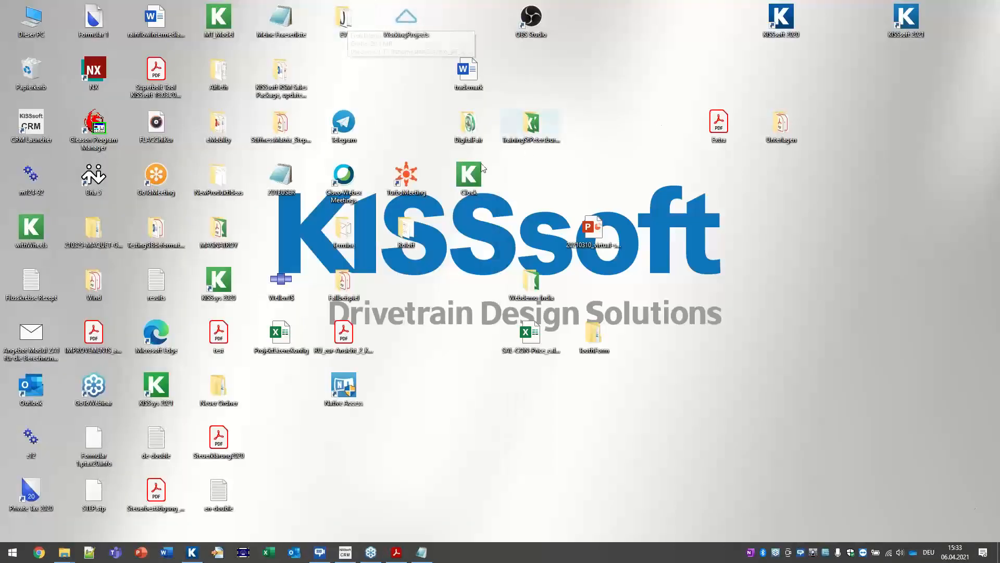
double_click(769, 134)
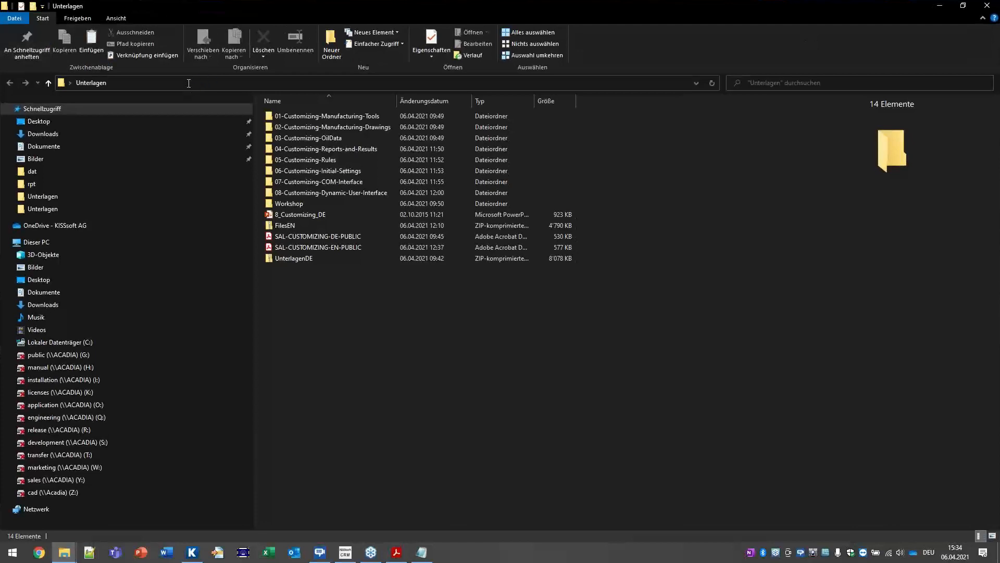
Step: Go to the %temp% folder and copy the Z012USER output file
click(246, 82)
text(%%)
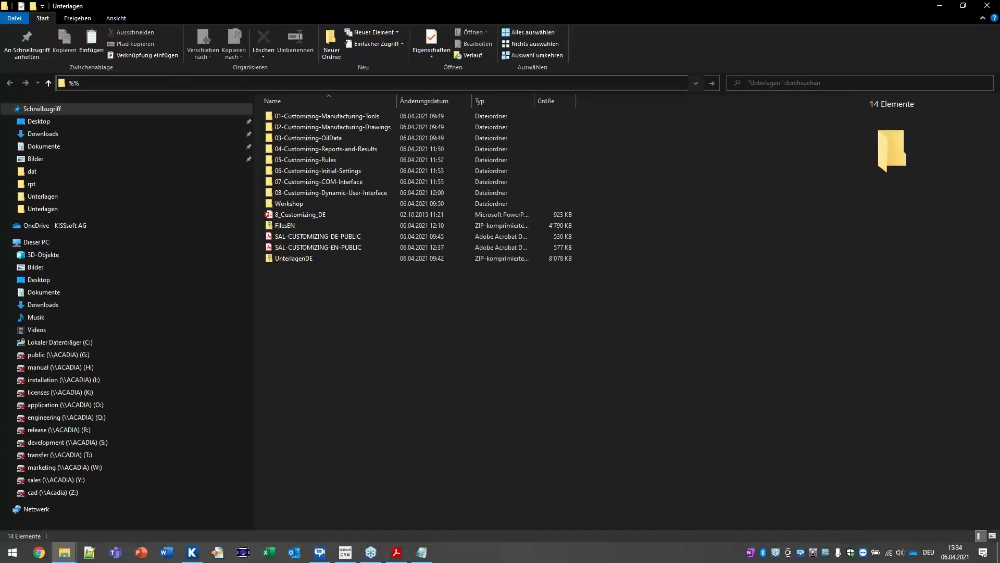
text(temp)
key(Return)
scroll(532, 381, down, 2)
scroll(560, 362, down, 20)
scroll(539, 321, down, 20)
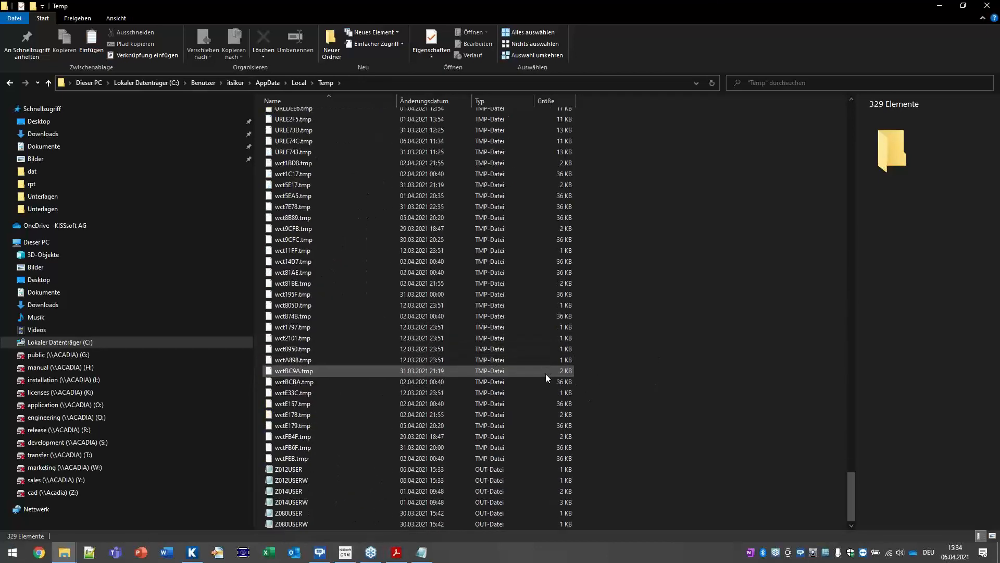
click(443, 470)
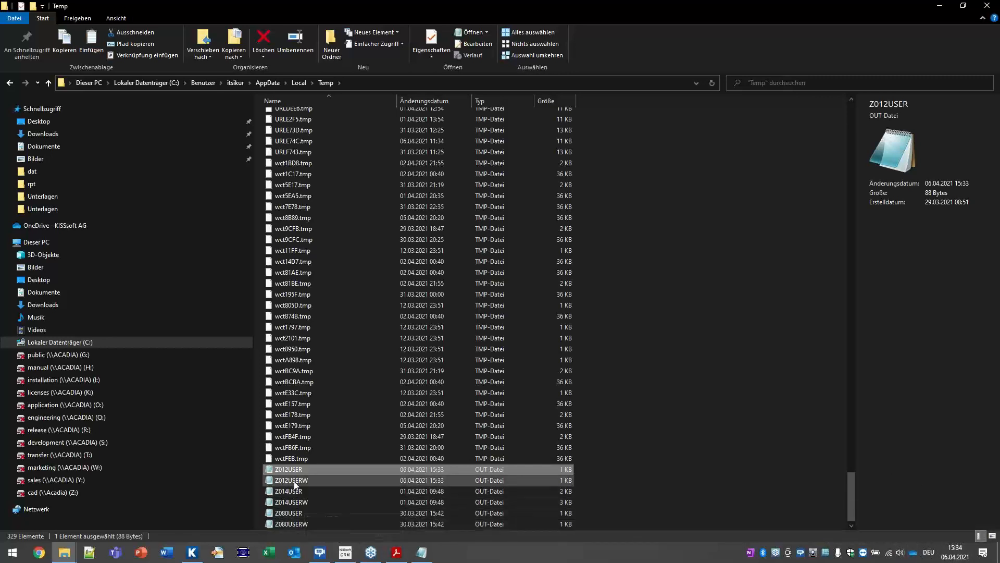
right_click(283, 471)
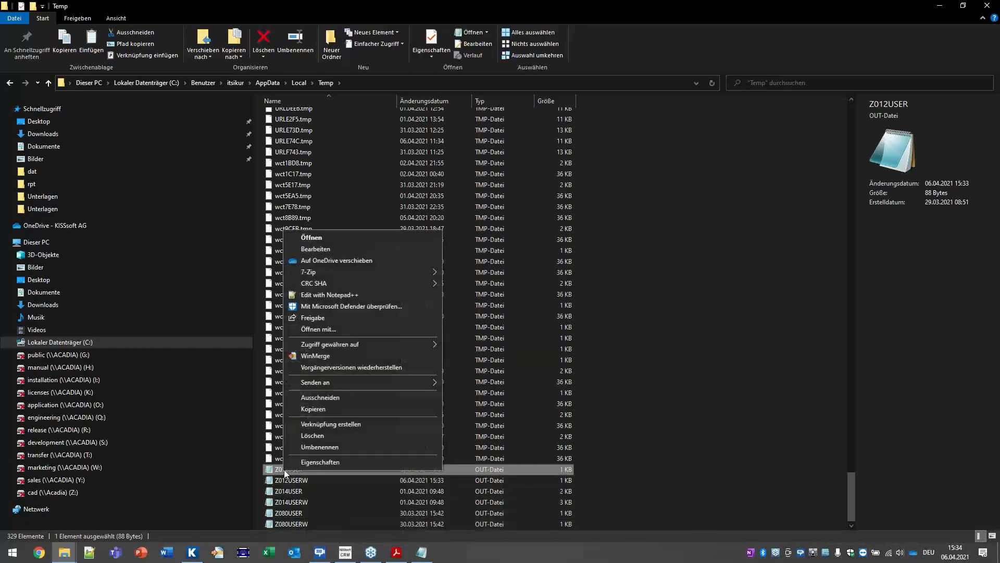
click(308, 411)
Step: Paste the Z012USER output file onto the desktop
click(998, 552)
right_click(768, 352)
click(815, 399)
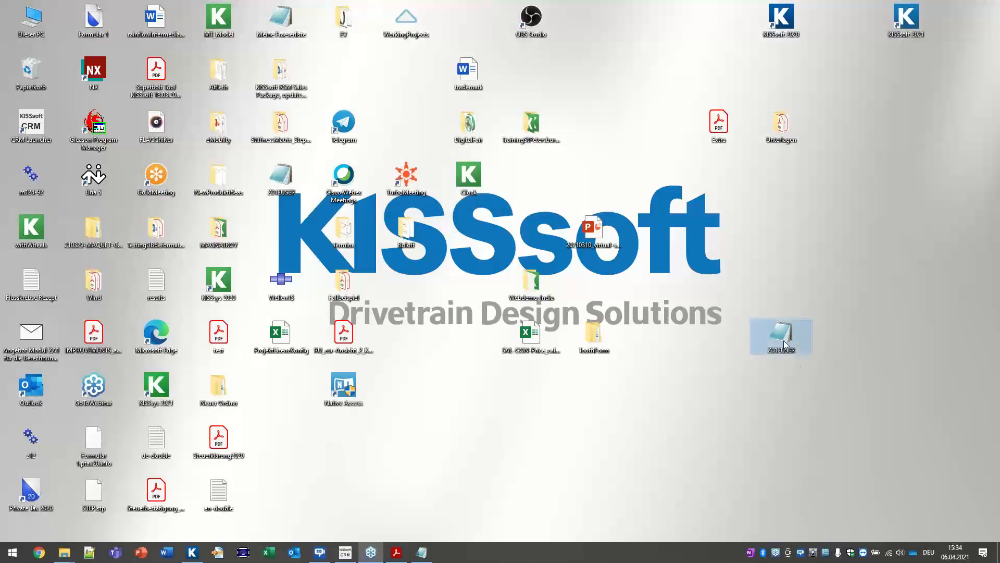
Step: Open the desktop Z012USER file in Notepad and mark the 25.000000 tooth count and 6.000000 normal module
double_click(784, 340)
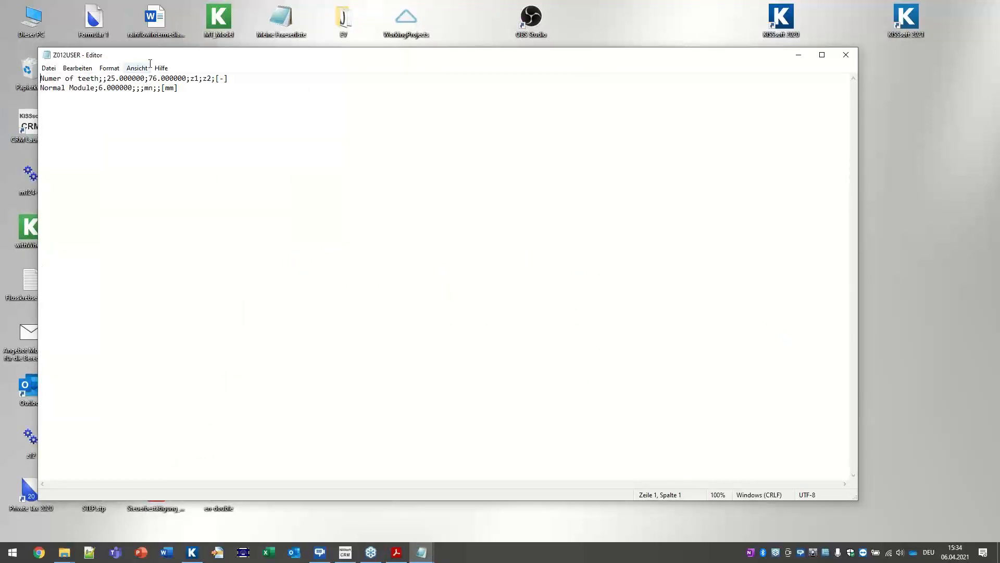
drag(106, 78, 145, 78)
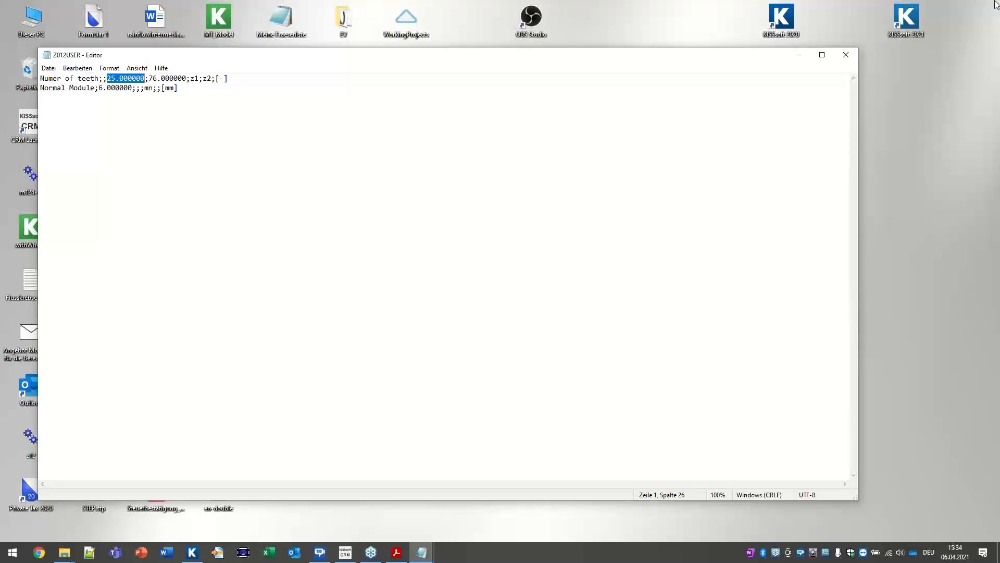
drag(70, 87, 161, 88)
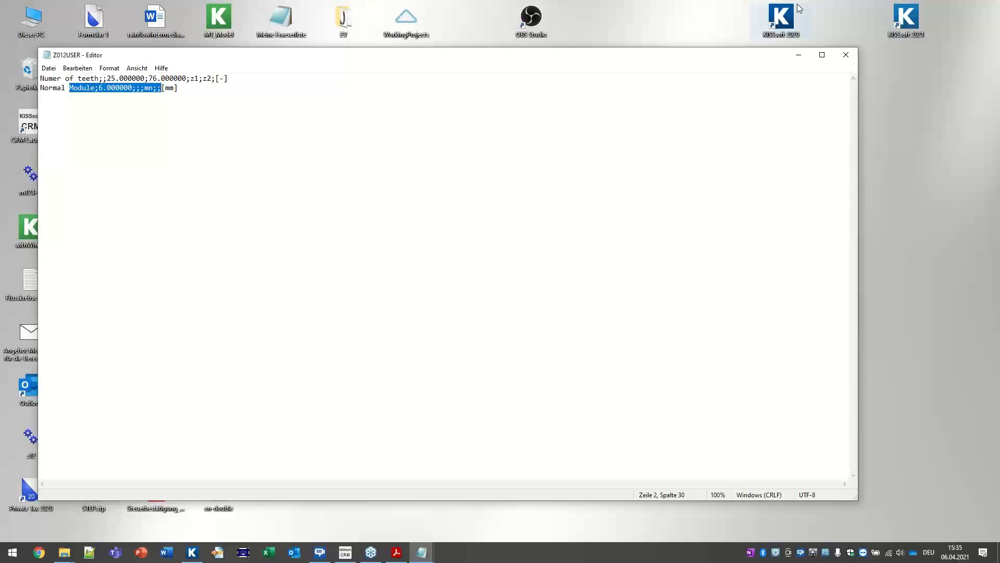
click(274, 556)
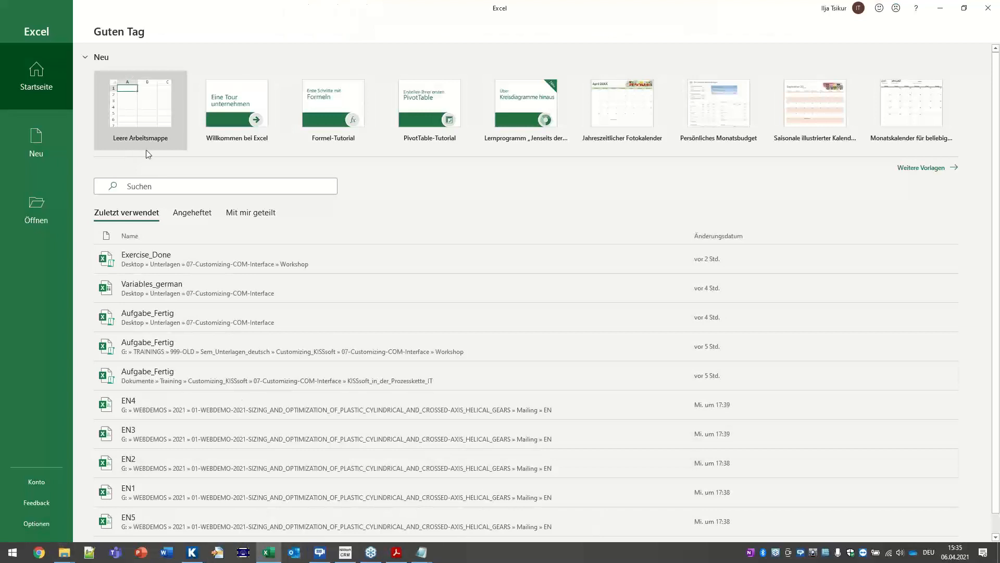
Step: In a blank workbook, import Z012USER.RPT from the Desktop via Daten > Aus Text/CSV with Alle Dateien
click(144, 117)
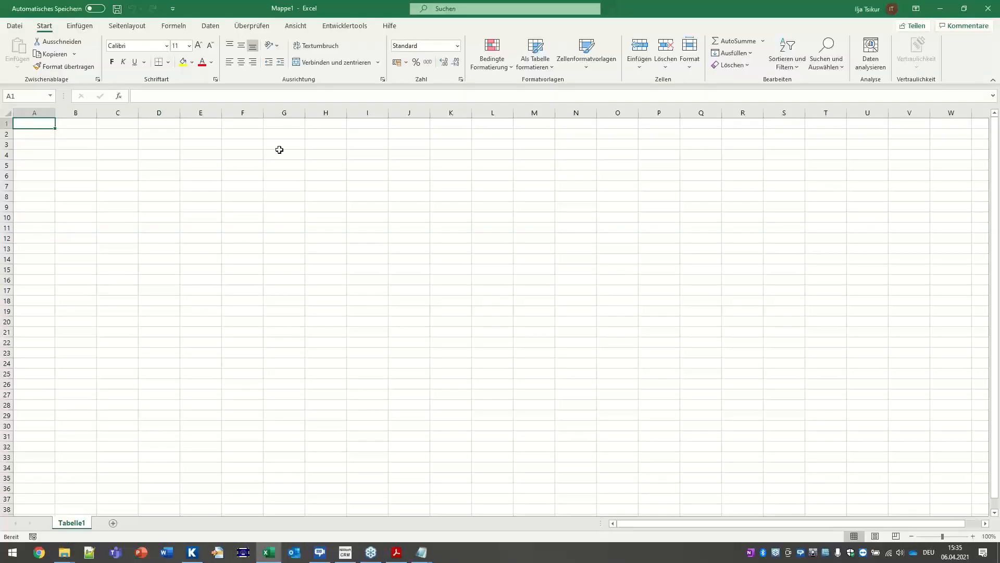
click(16, 27)
click(15, 30)
click(213, 31)
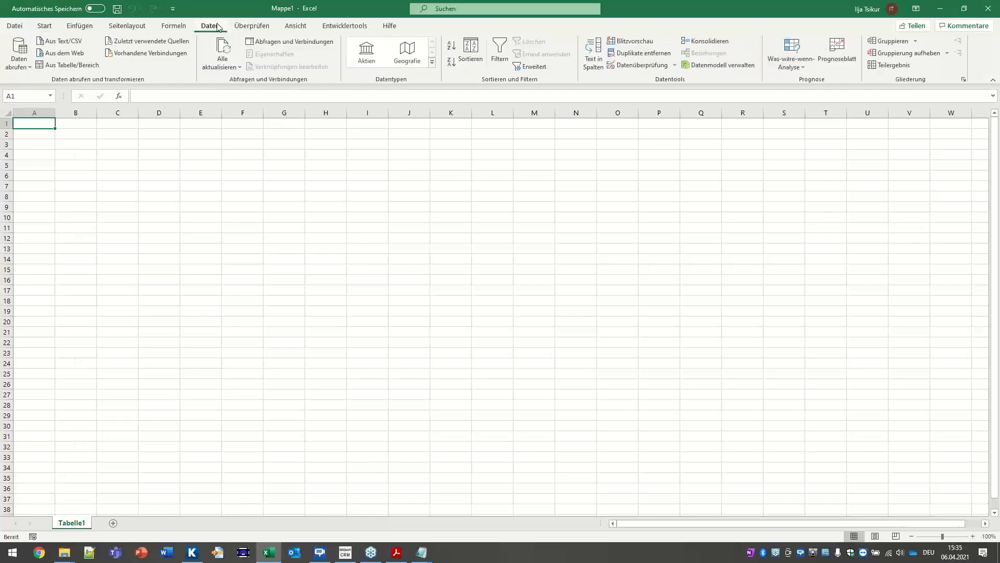
click(76, 42)
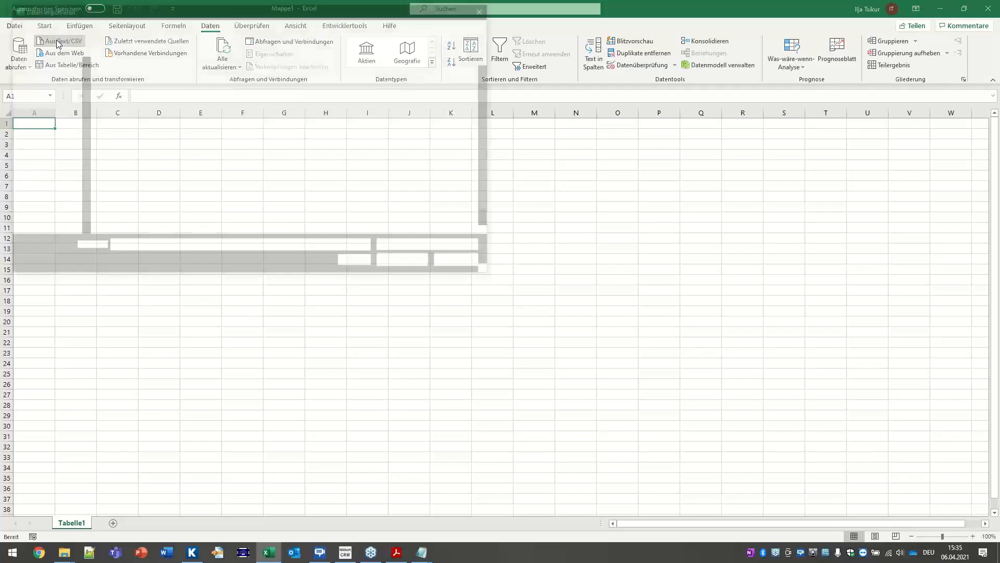
click(42, 102)
scroll(288, 202, down, 5)
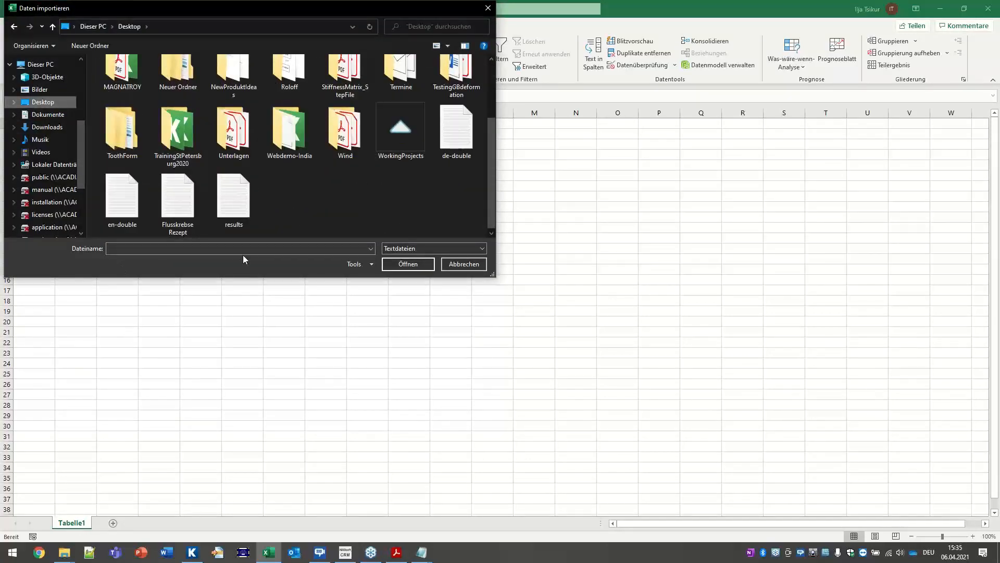
click(433, 249)
click(420, 267)
scroll(406, 198, down, 10)
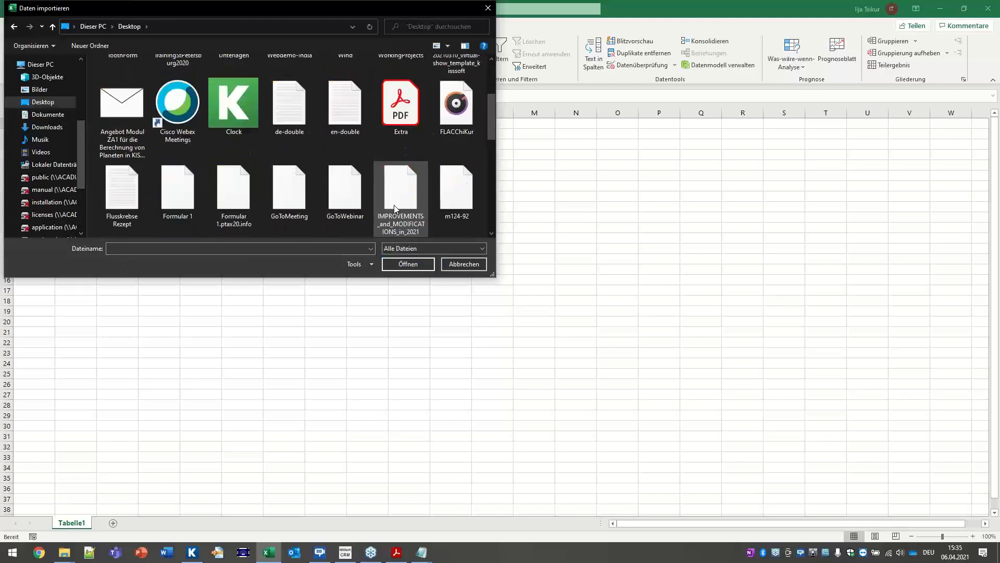
double_click(457, 153)
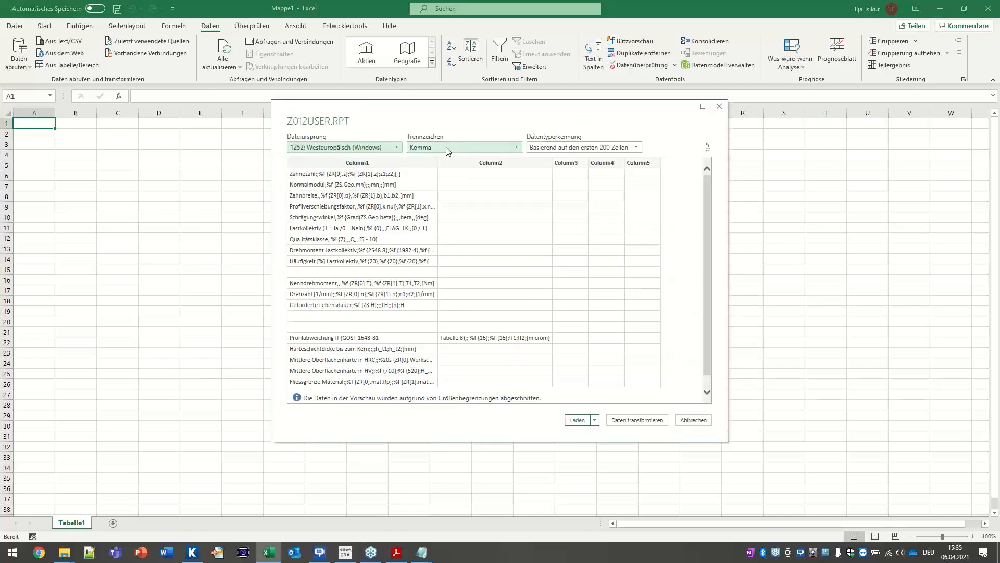
Step: Set the Trennzeichen to Semikolon and load Z012USER into the workbook as a 57-row table
click(446, 146)
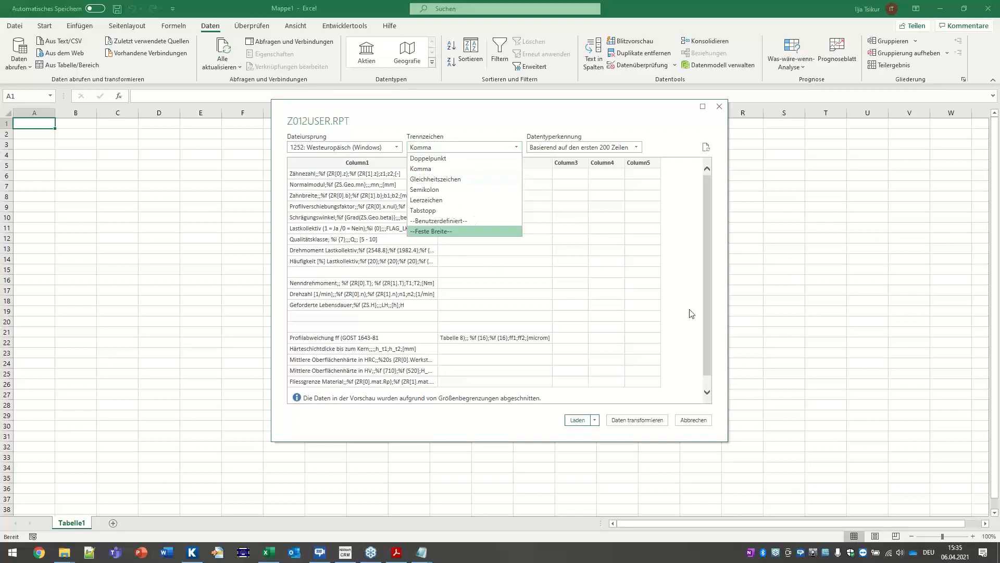
click(424, 189)
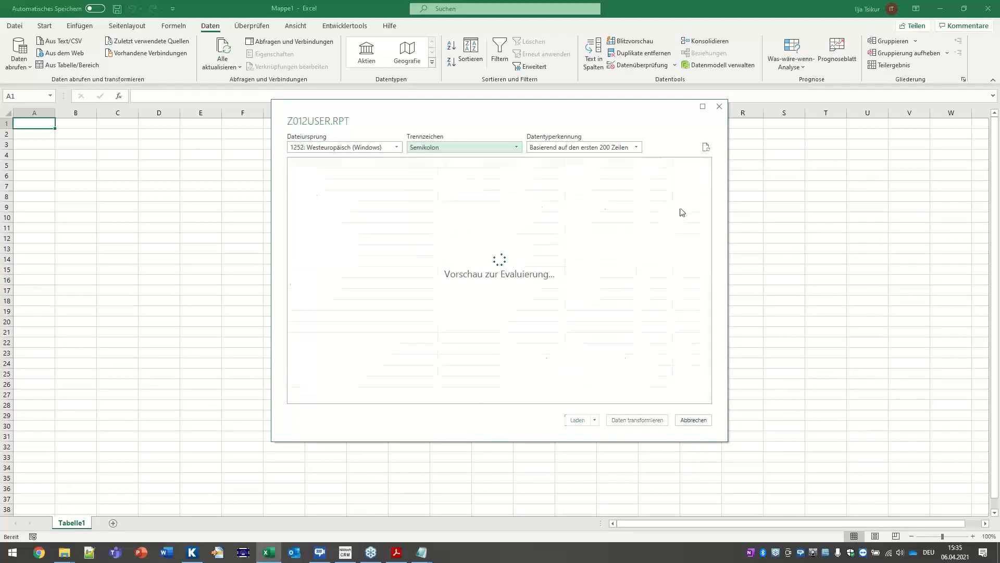
click(577, 419)
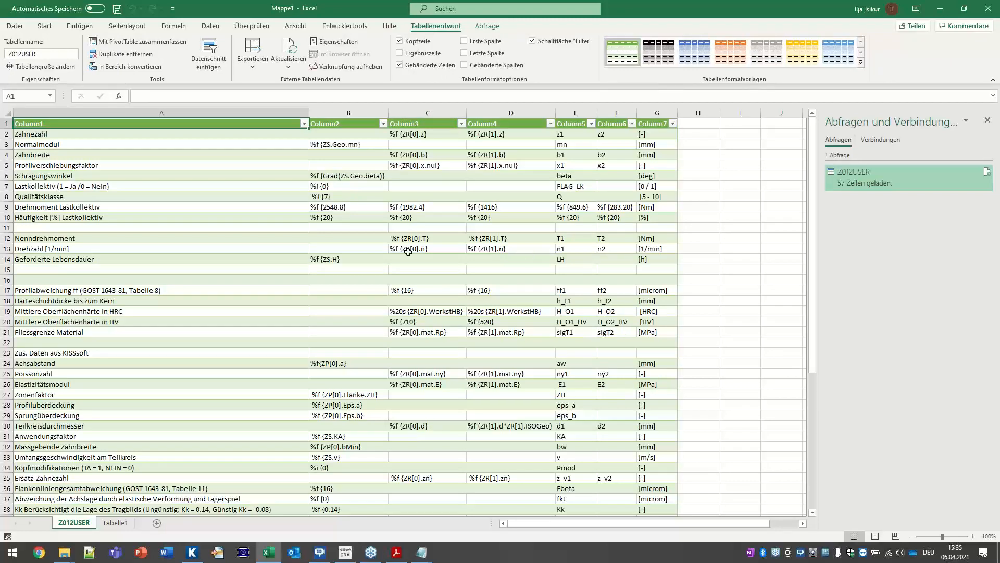
scroll(47, 195, down, 11)
scroll(40, 198, up, 11)
click(987, 12)
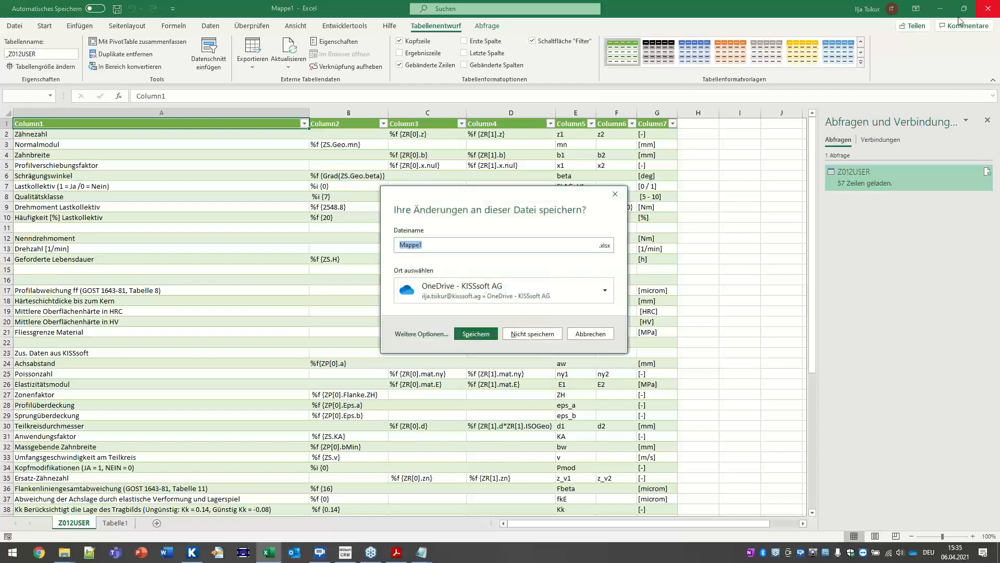
Step: Close Excel with Nicht speichern and scroll the Acrobat slides to page 9, Rules (.rls)
click(517, 337)
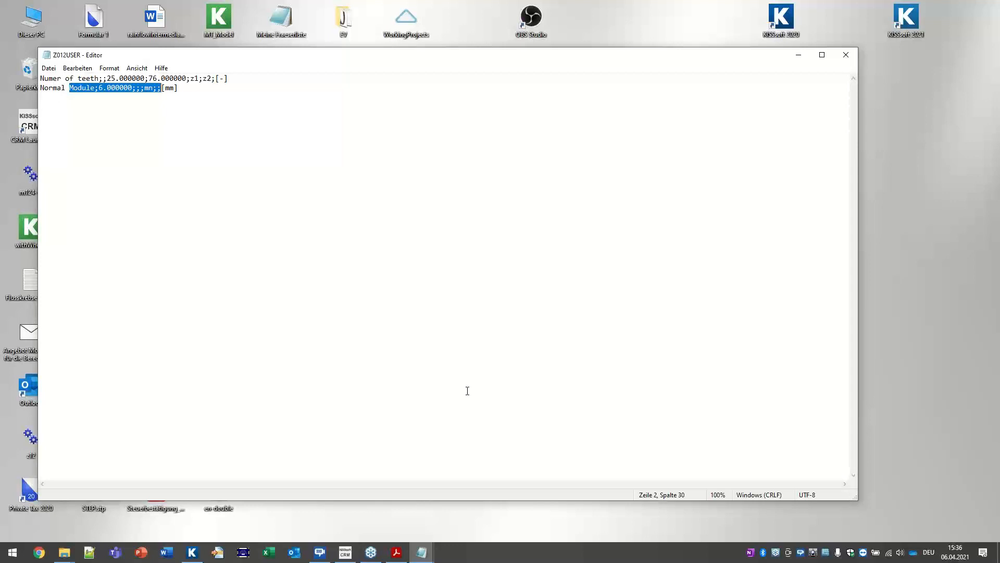
click(396, 552)
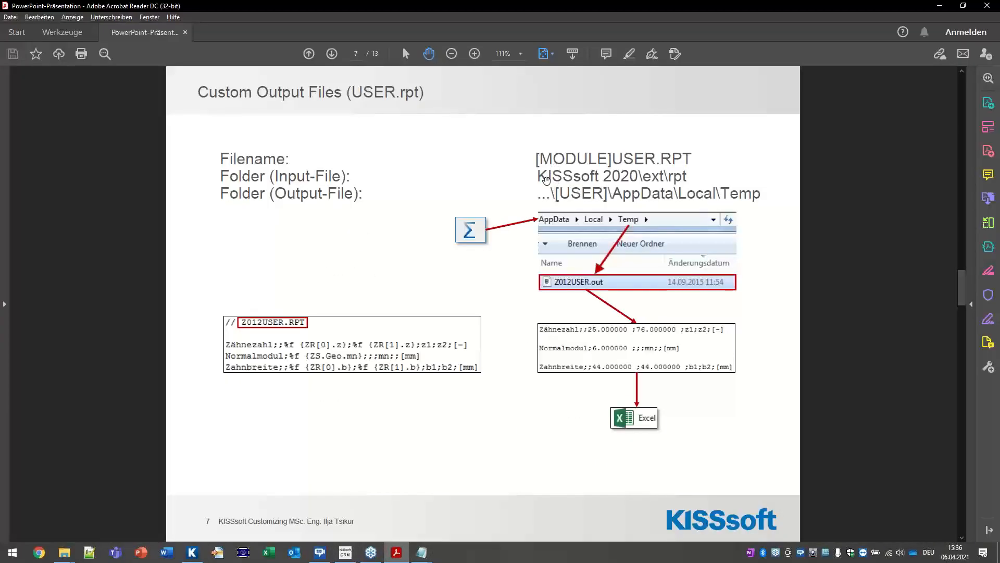
scroll(580, 242, down, 1)
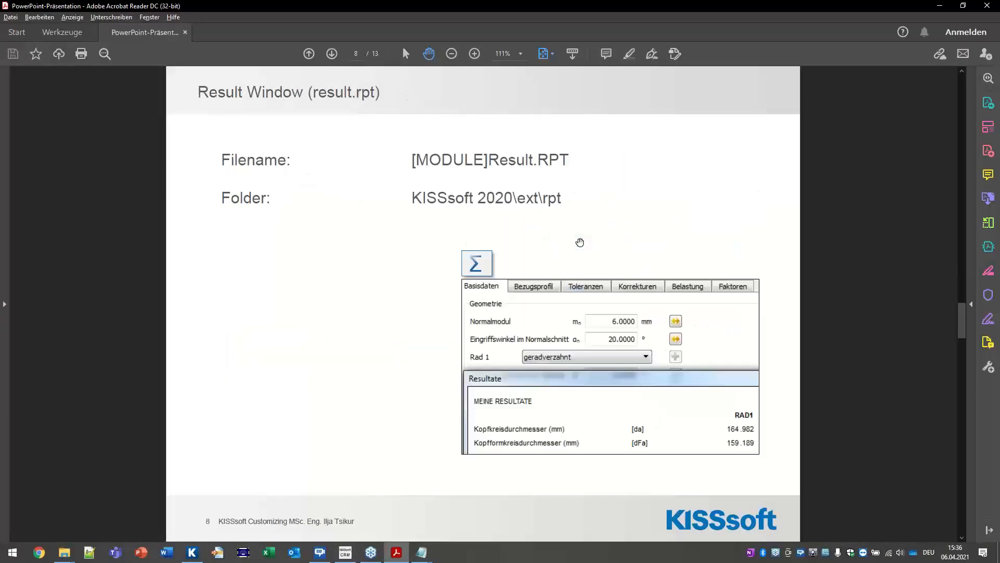
scroll(579, 242, down, 1)
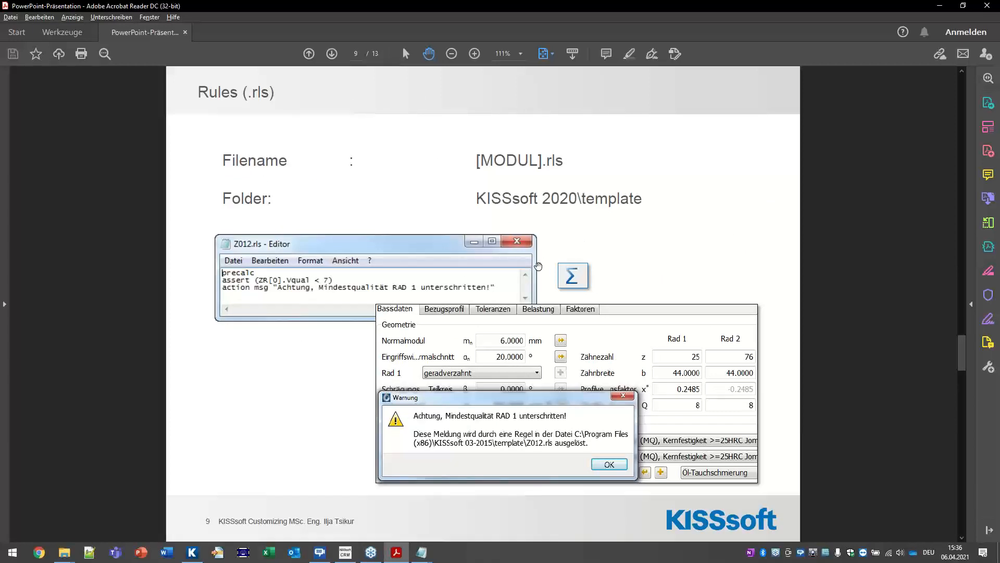
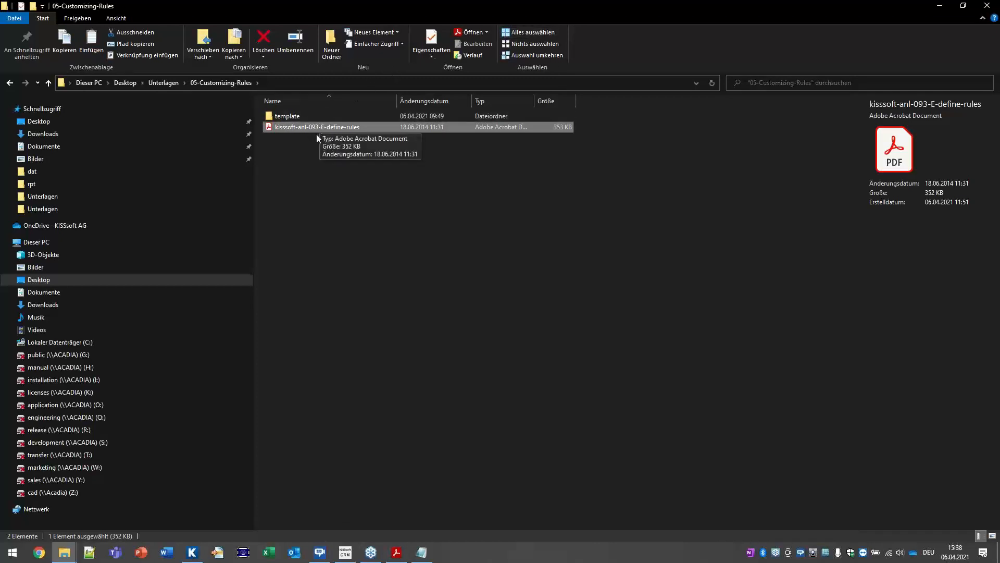
Step: Copy the Z012 rules file from 05-Customizing-Rules\template and paste it into KISSsoft 2020\template
double_click(296, 117)
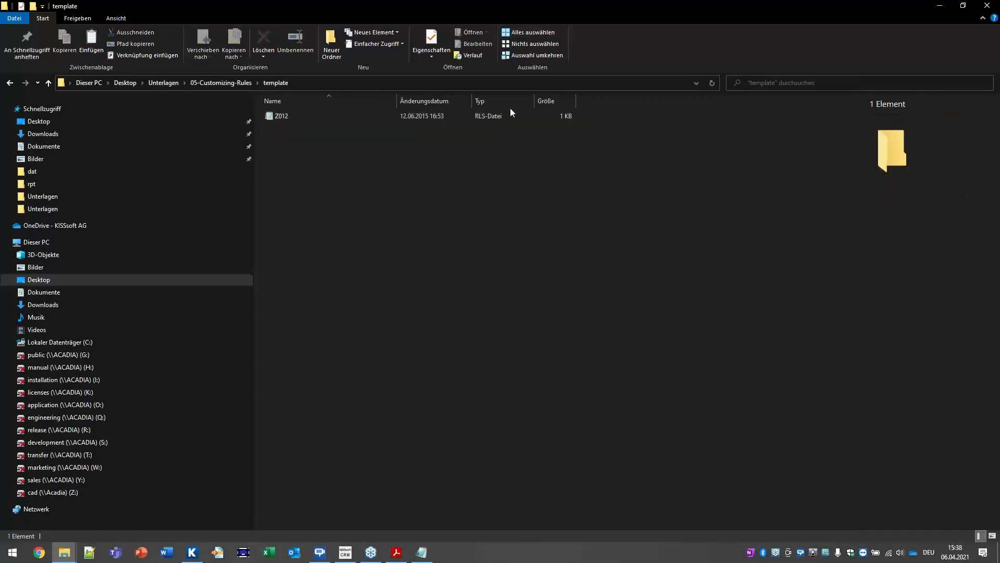
right_click(281, 117)
click(312, 295)
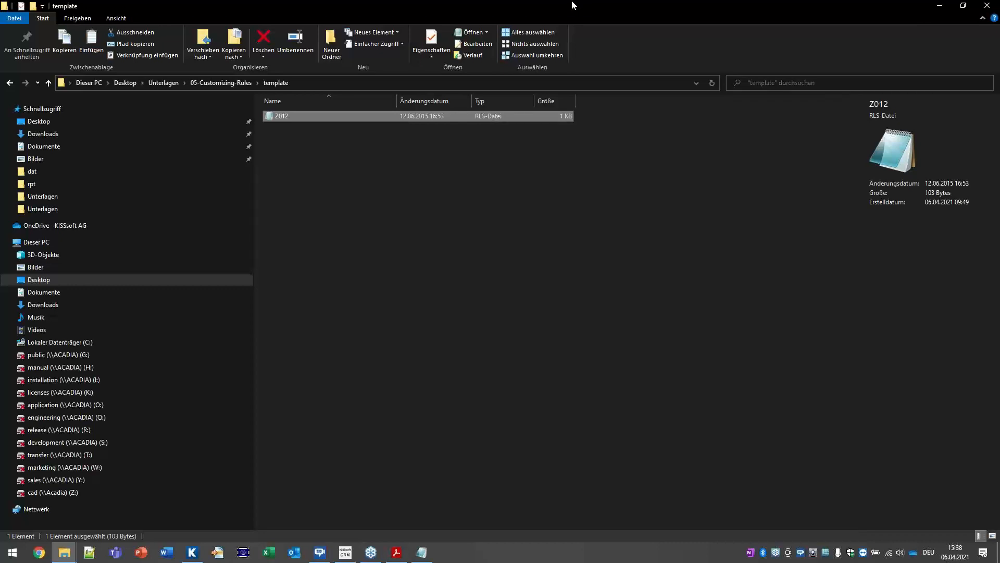
click(64, 552)
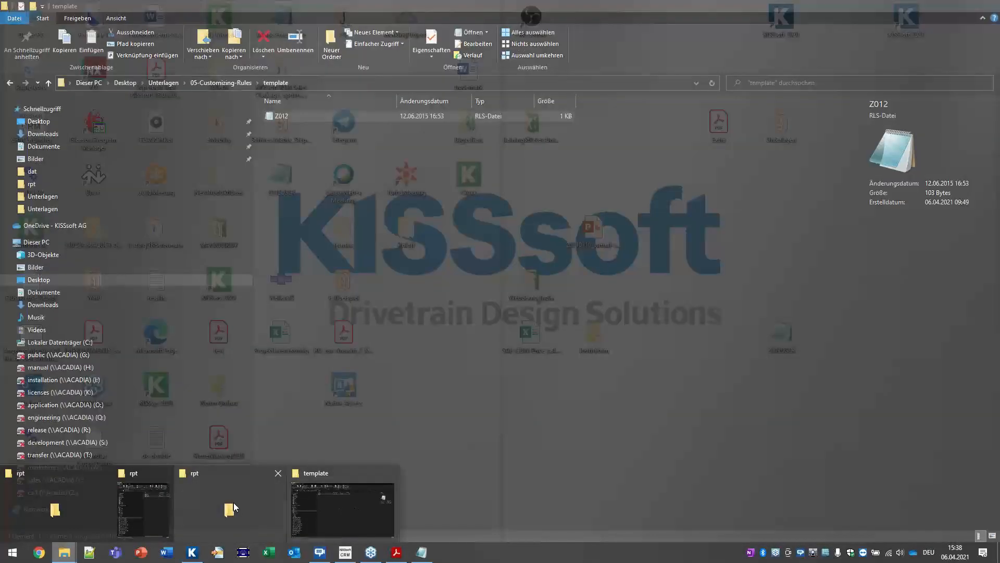
click(233, 503)
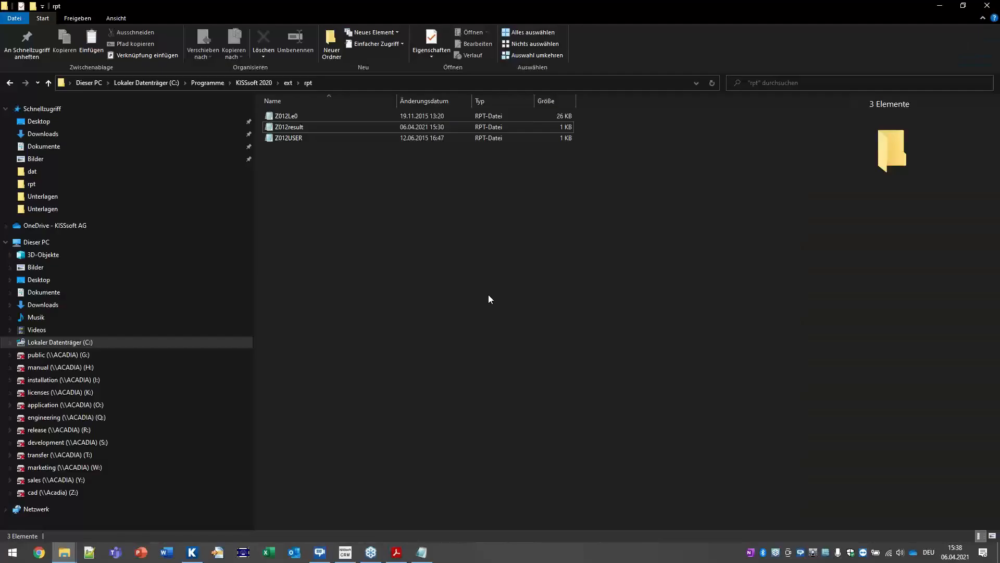
click(258, 83)
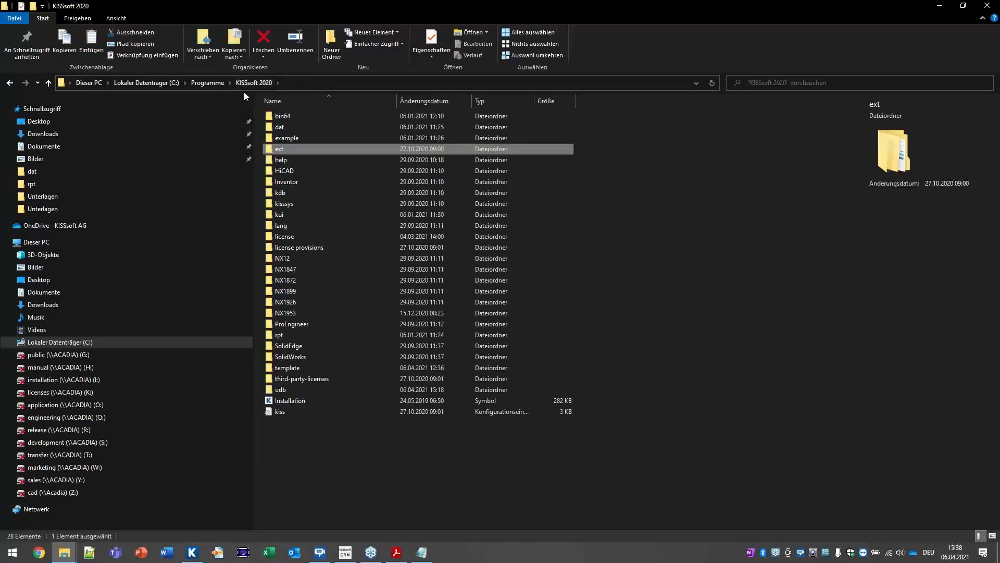
double_click(286, 371)
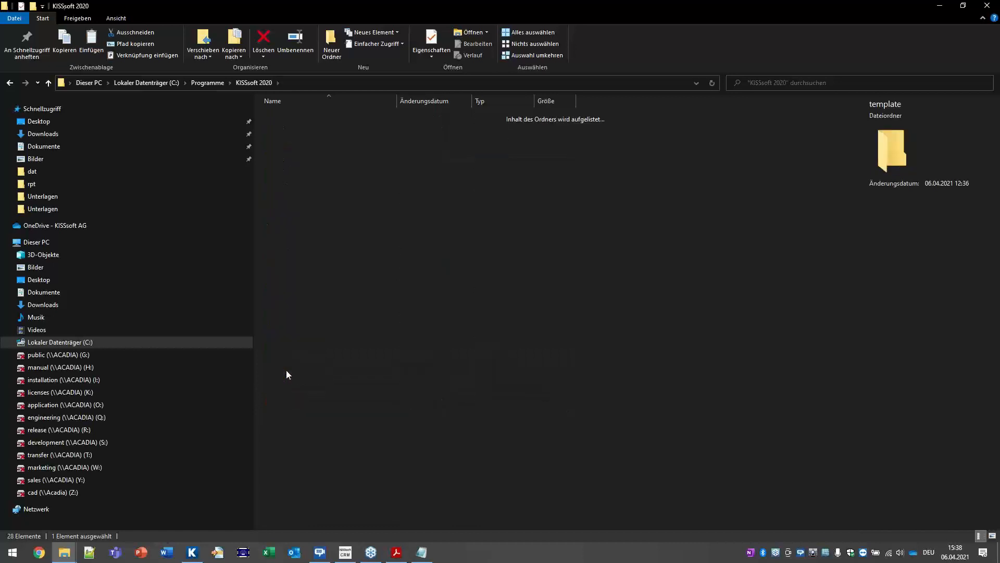
right_click(281, 369)
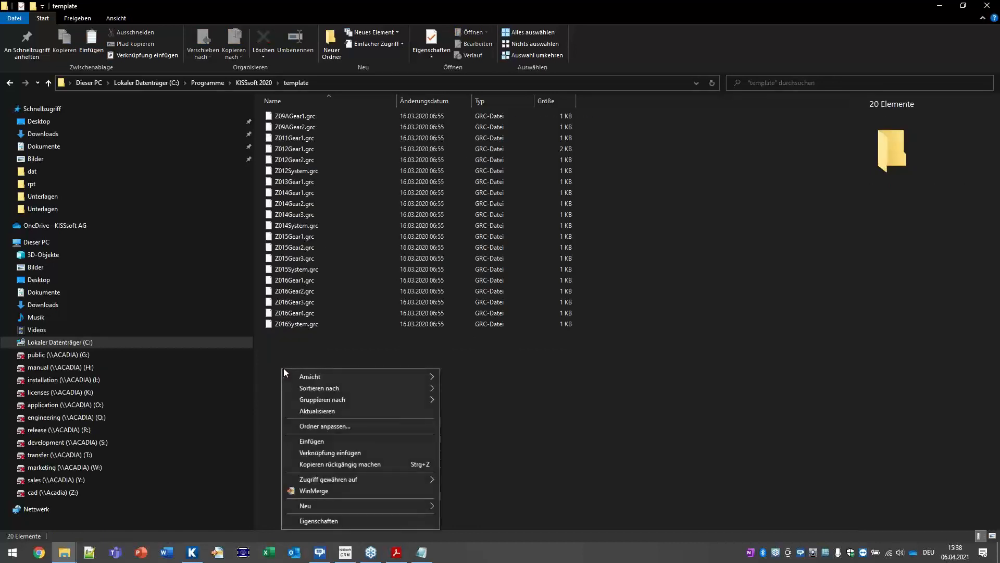
click(311, 441)
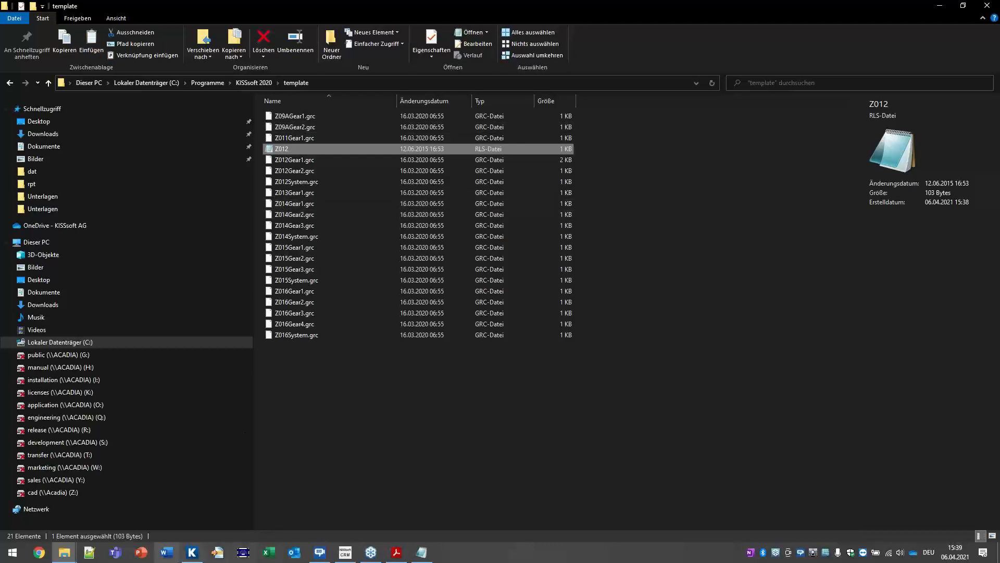
Step: Set Gear 1 quality to 8, recalculate, and acknowledge the Z012 rule's low-quality warning
click(192, 552)
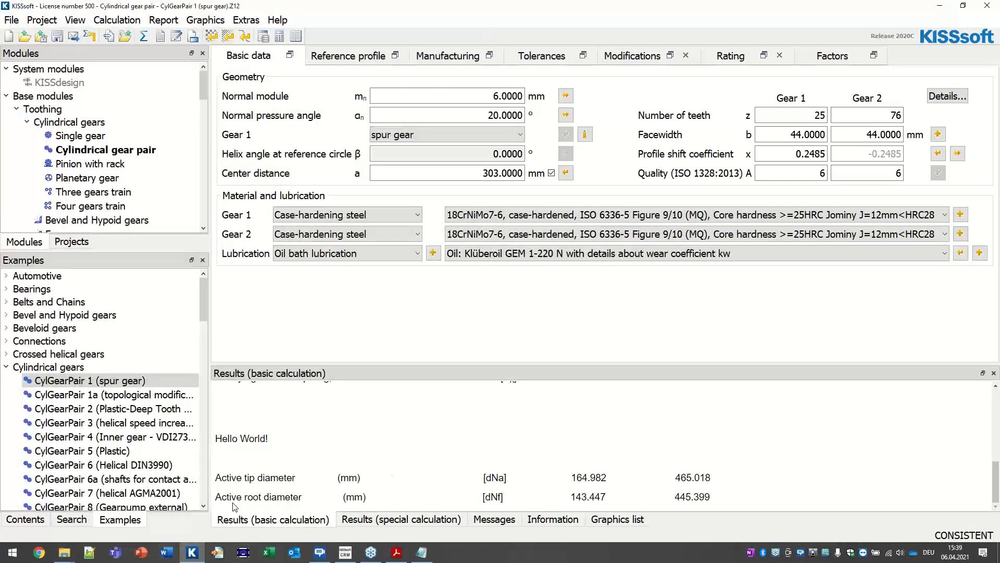
click(796, 174)
text(8)
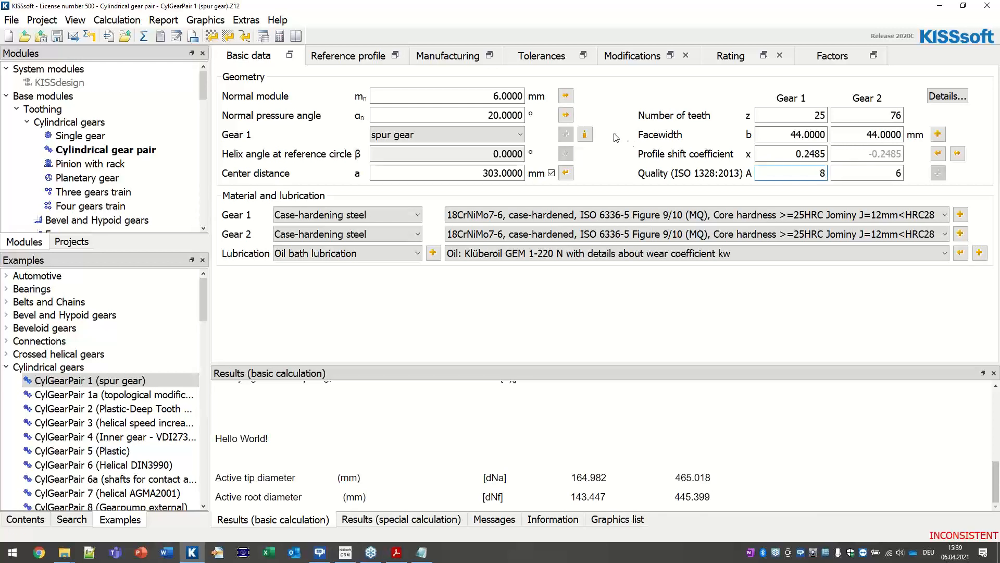
click(146, 37)
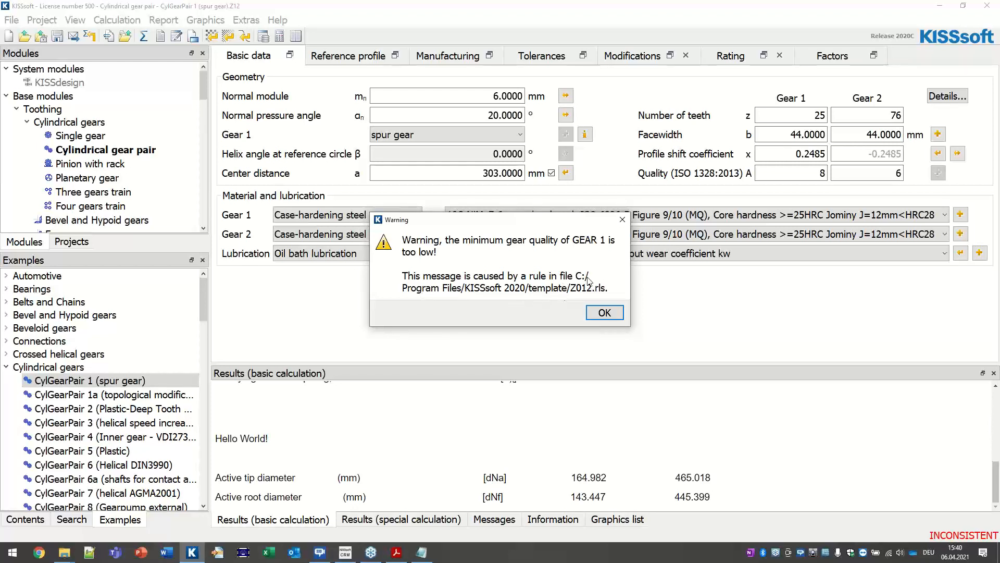
click(602, 313)
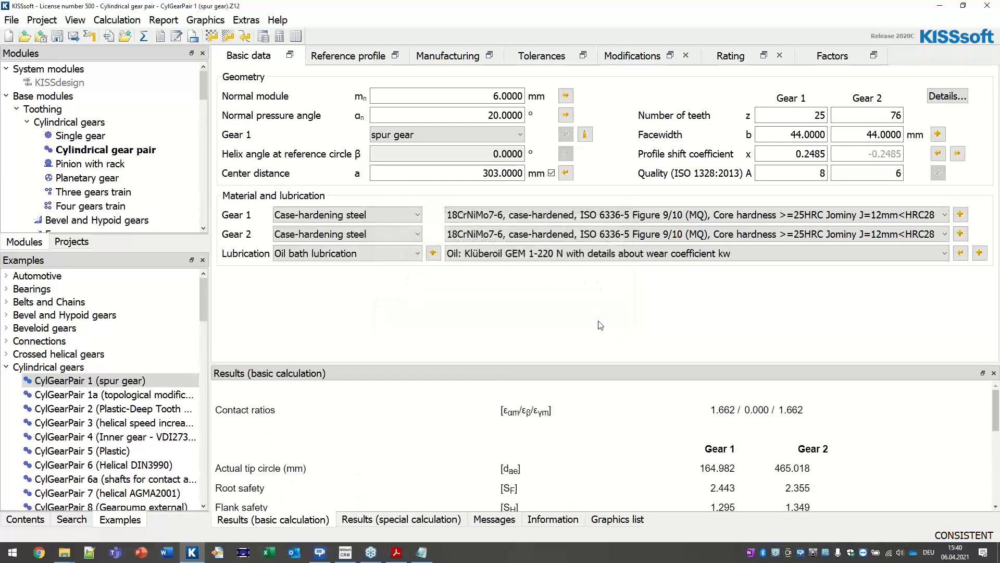
click(396, 552)
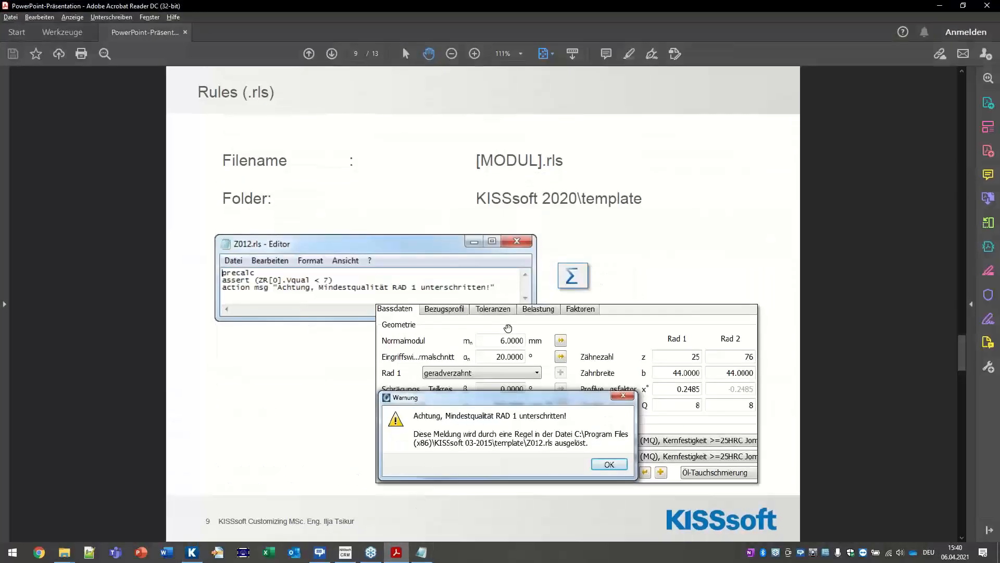
Step: Scroll the presentation to slide 10, Dynamic User Interface (.kui), then minimize Acrobat
scroll(509, 328, down, 1)
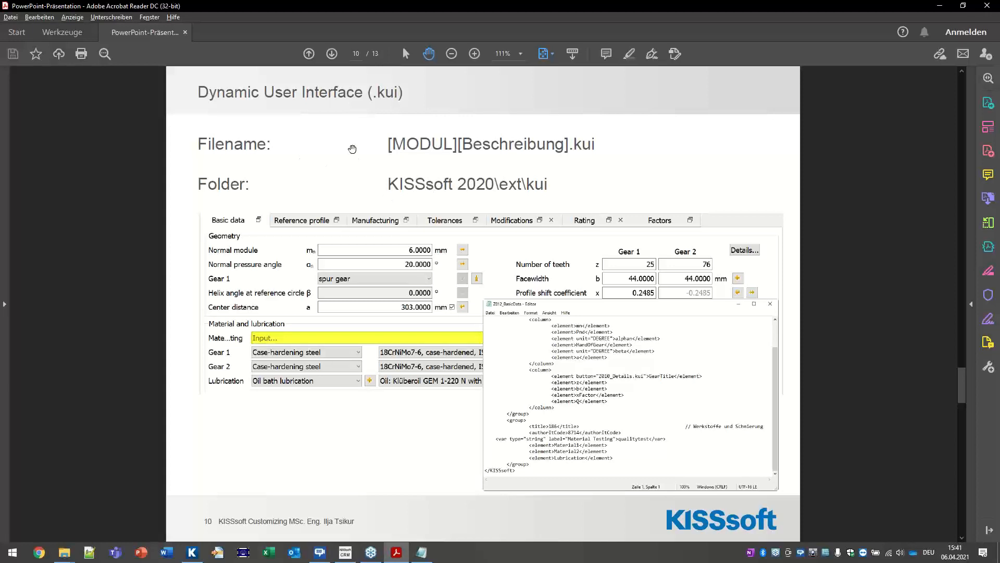
click(940, 6)
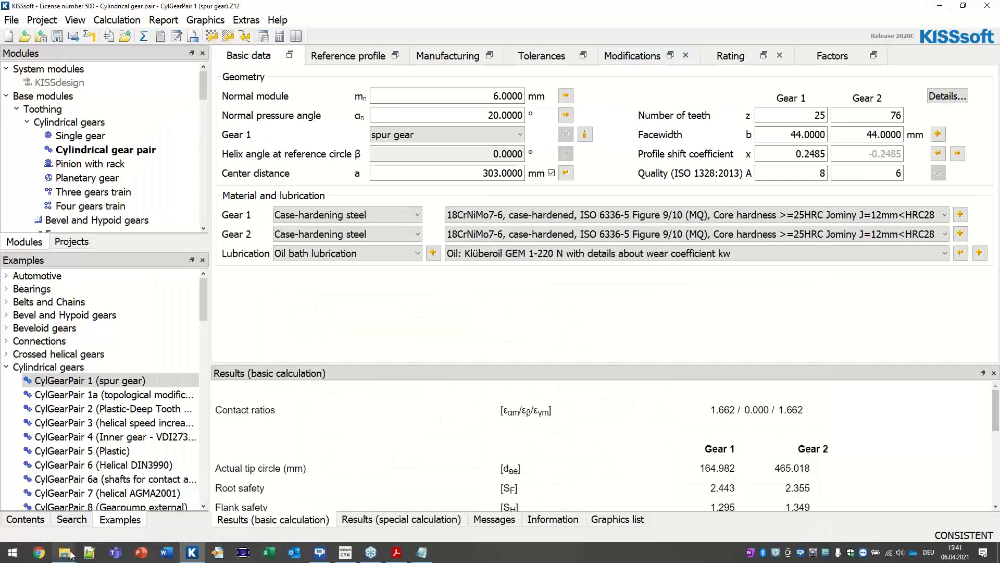
Step: Browse from the course's Rules template folder up to Unterlagen and into 08-Customizing-Dynamic-User-Interface
mouse_move(64, 551)
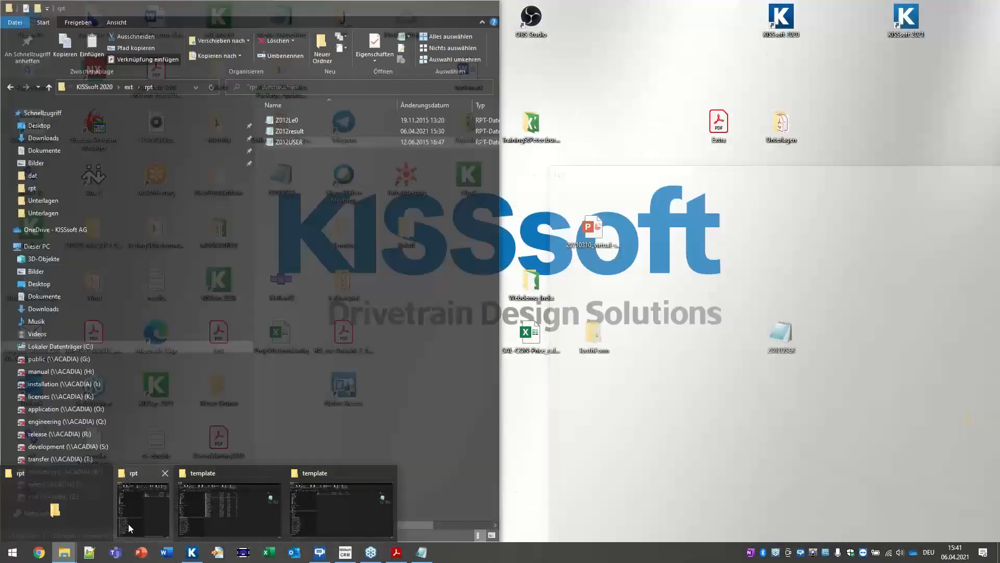
click(128, 523)
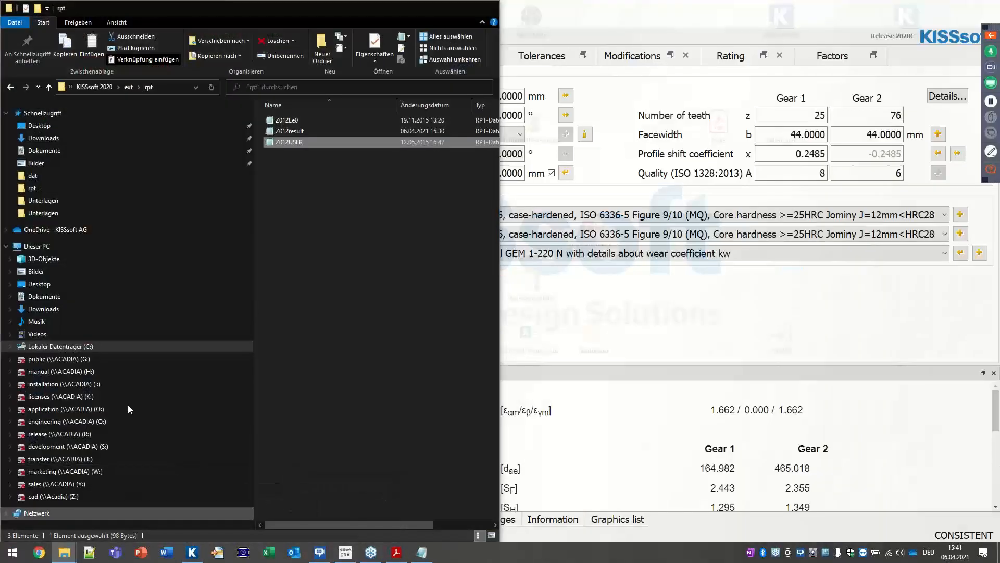
mouse_move(64, 551)
click(244, 501)
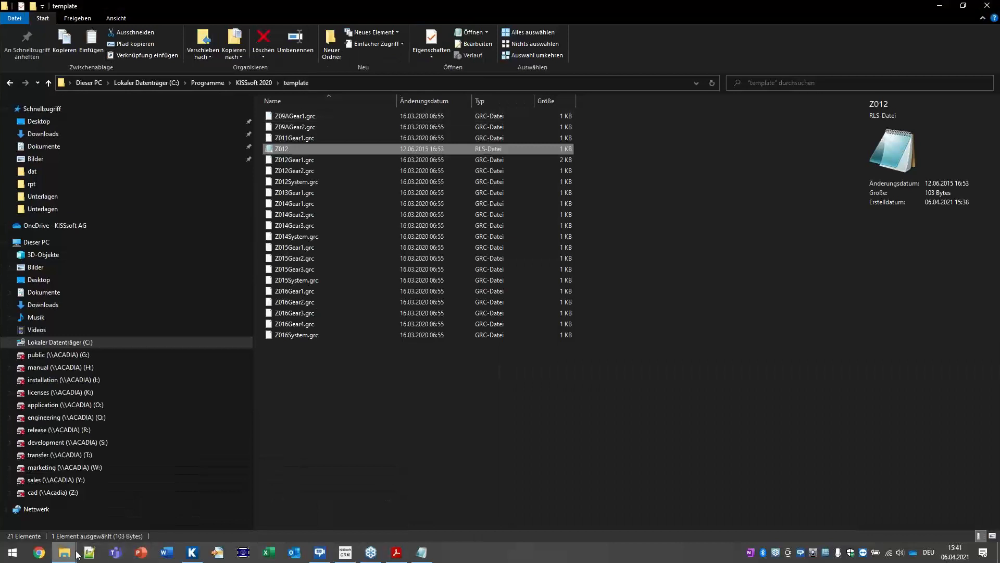
click(308, 494)
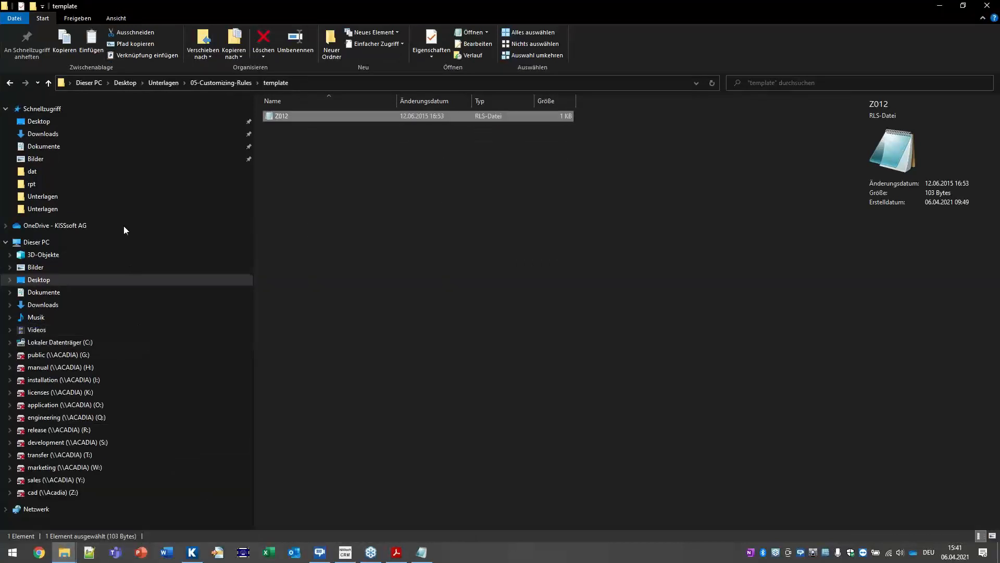
click(204, 83)
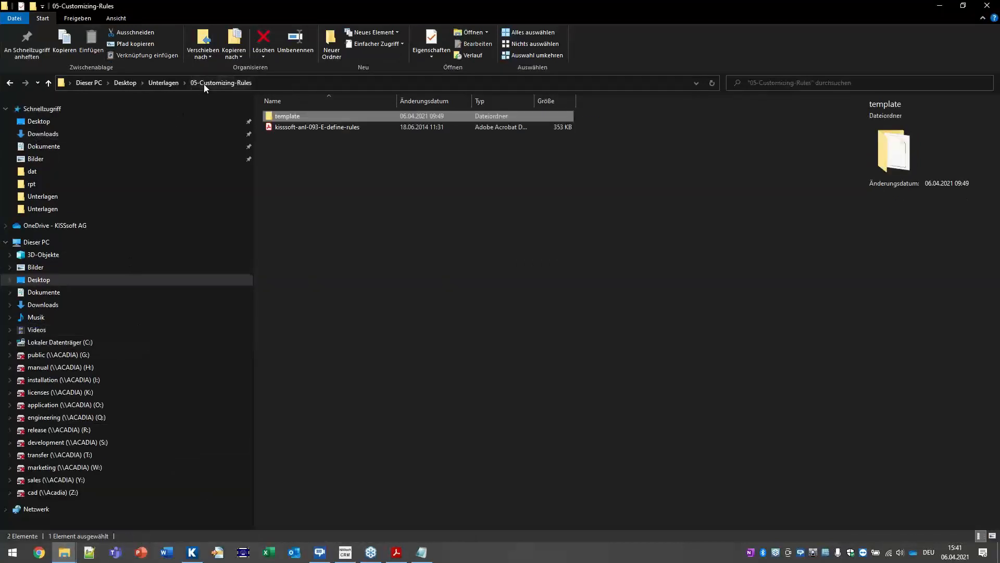
click(176, 84)
double_click(326, 182)
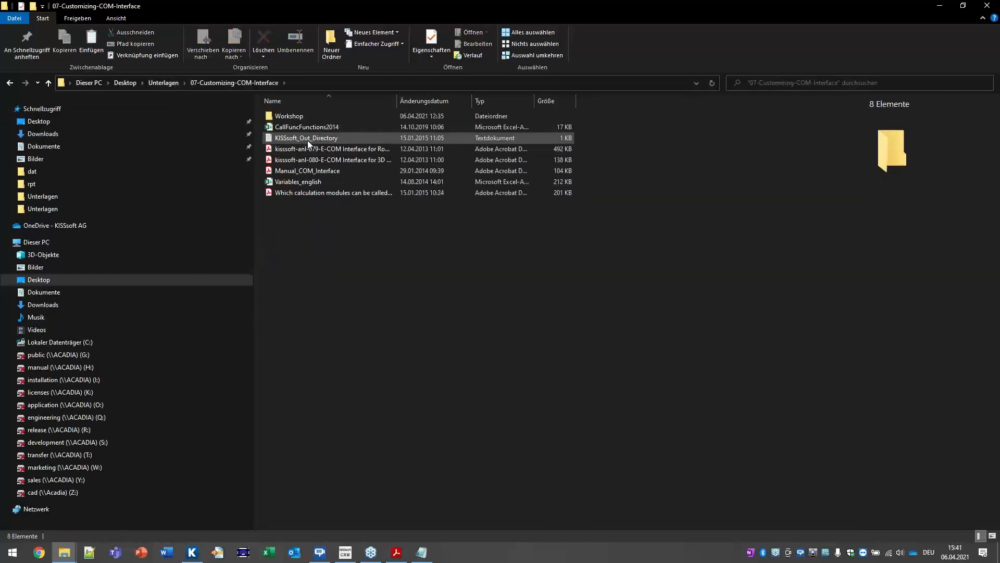
click(161, 82)
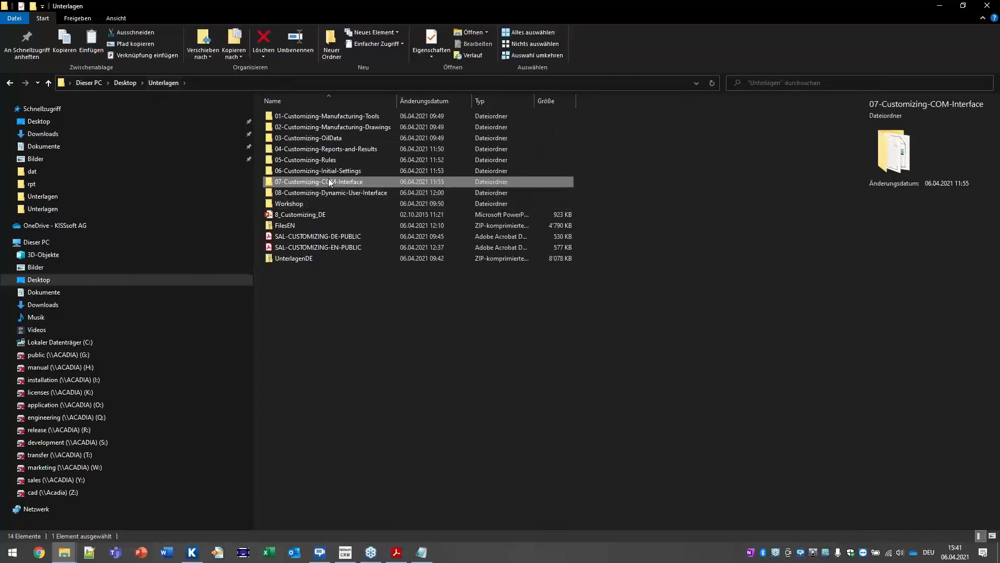
double_click(344, 192)
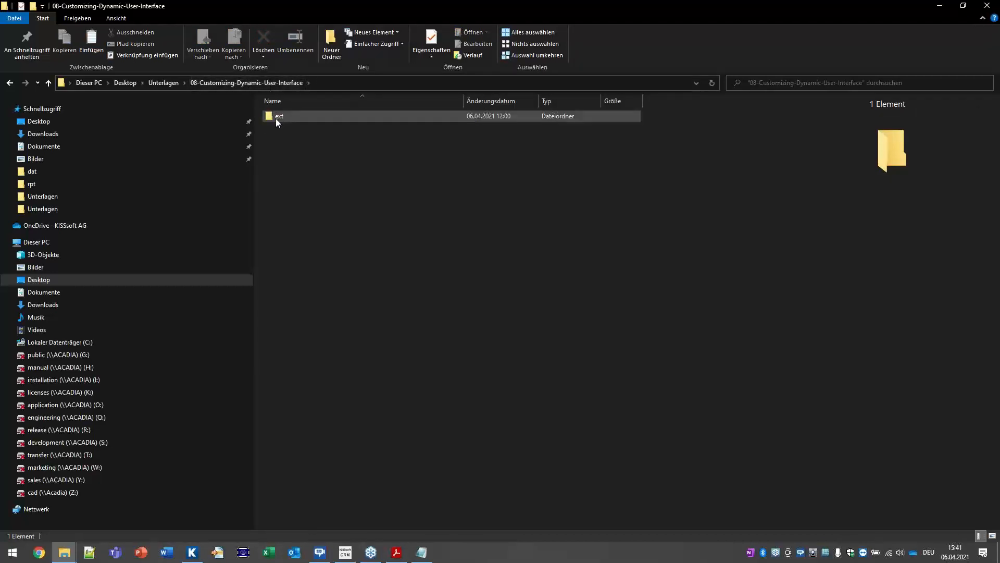
Step: Go into ext\kui and open Z012_BasicData in Notepad
mouse_move(285, 119)
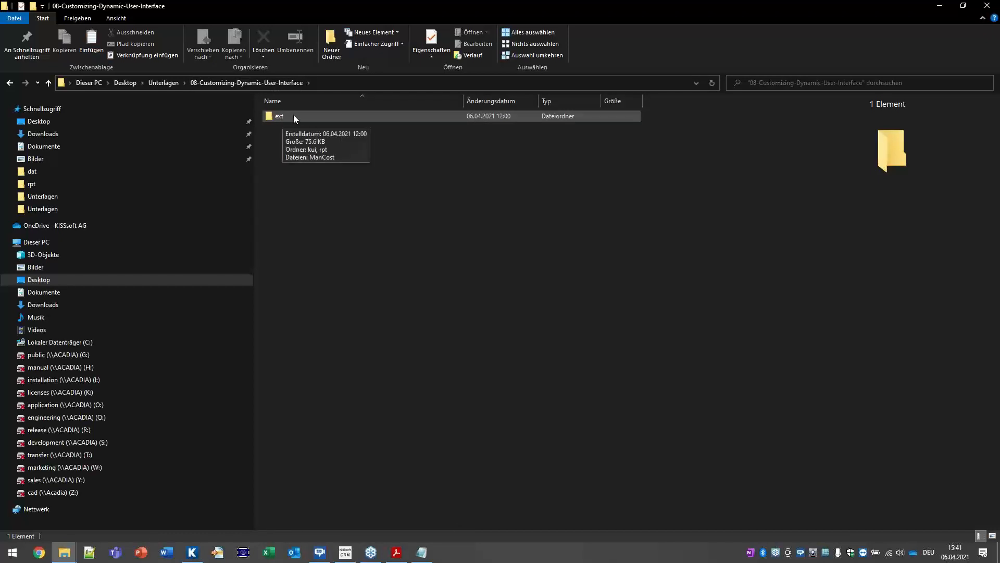
double_click(293, 116)
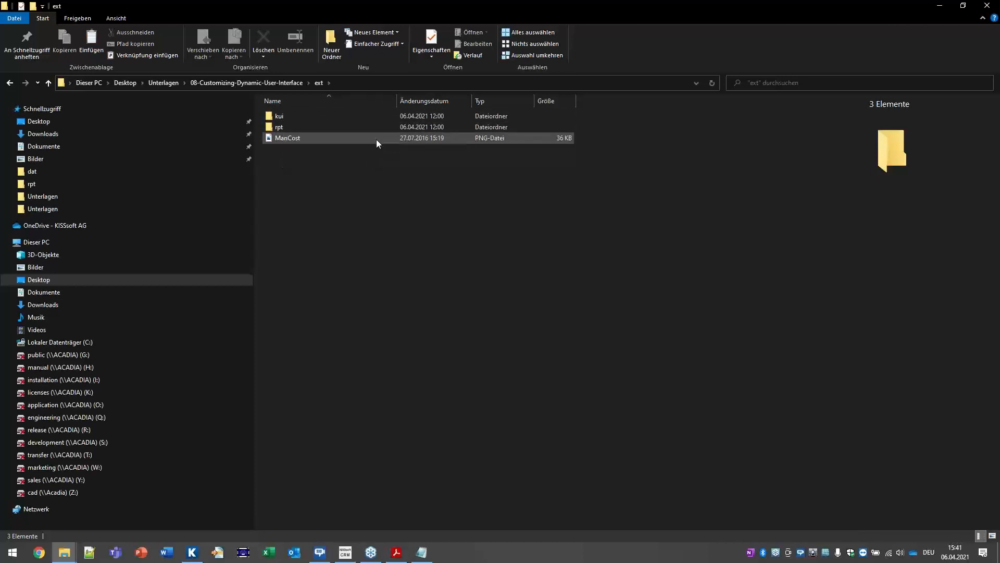
click(280, 117)
key(Down)
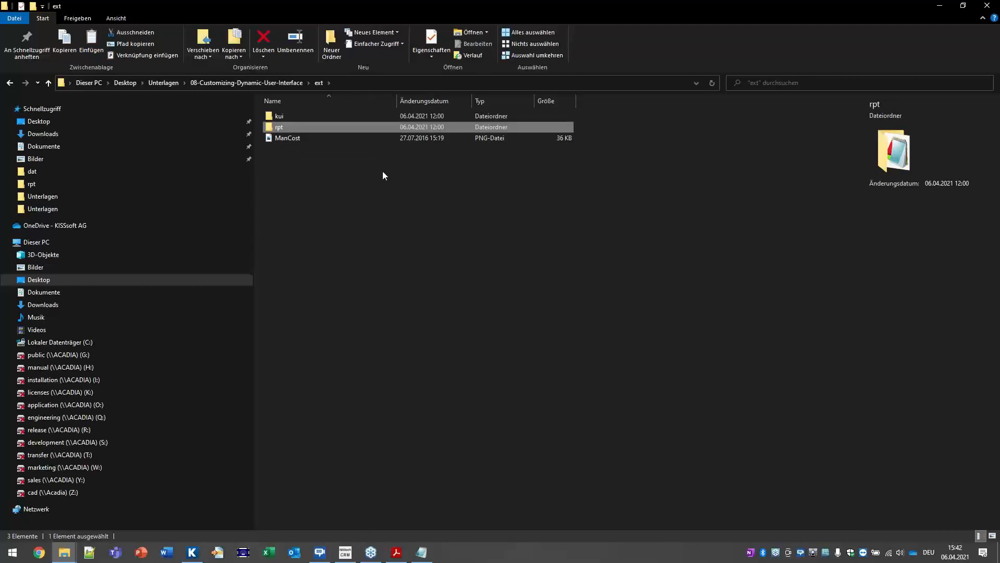
double_click(311, 117)
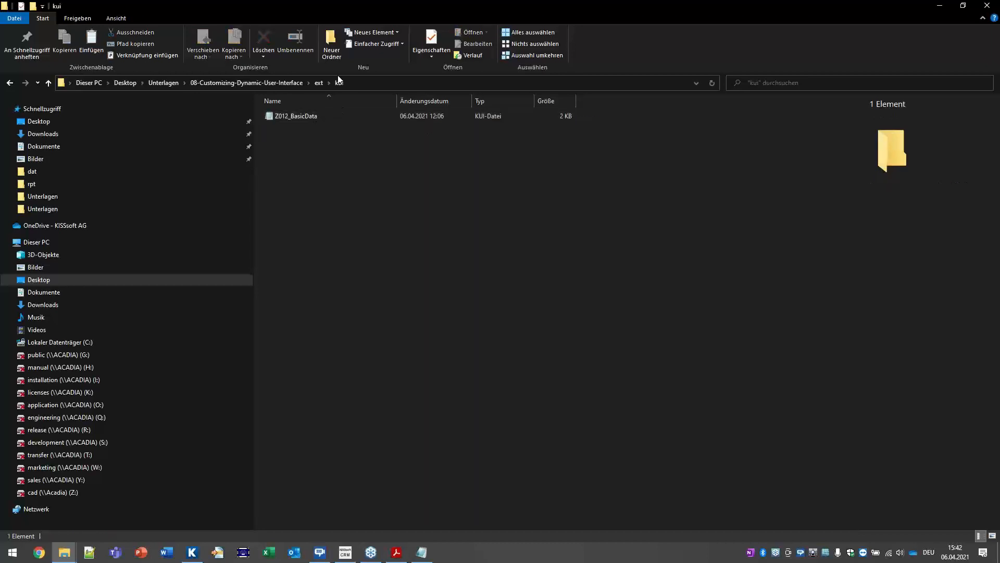
double_click(307, 115)
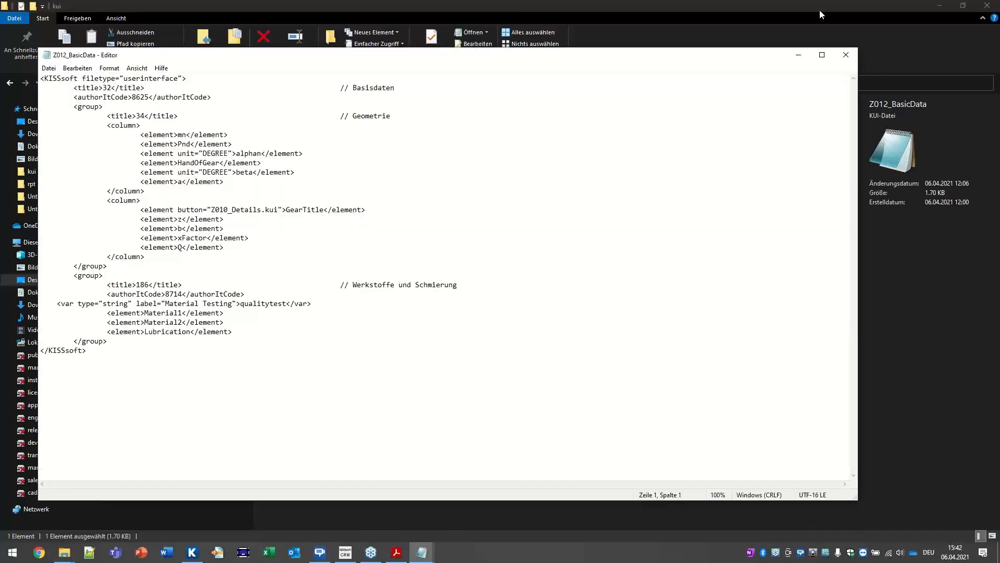
Step: Enlarge the Notepad window and locate the Werkstoffe und Schmierung group comment
drag(216, 58, 291, 219)
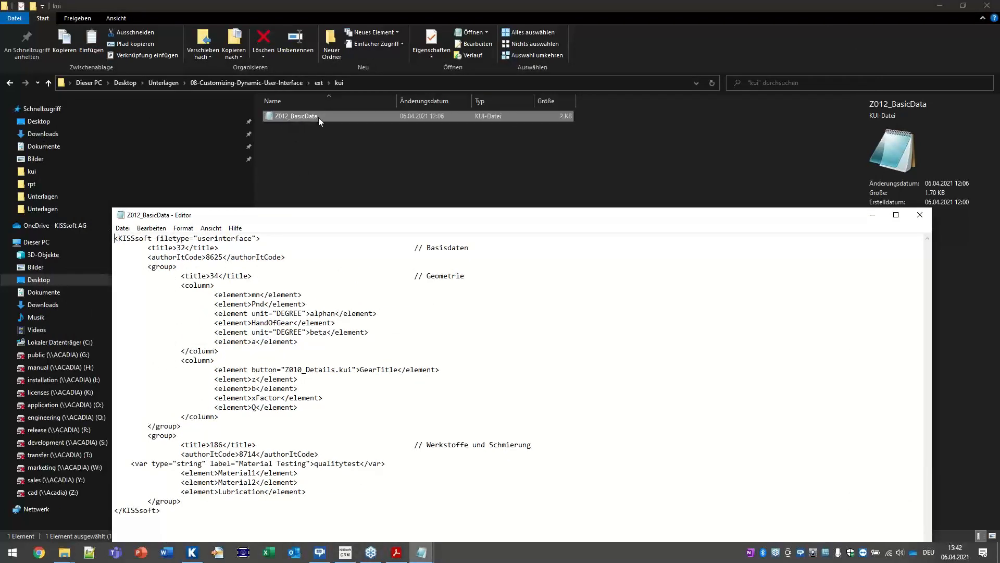
click(192, 552)
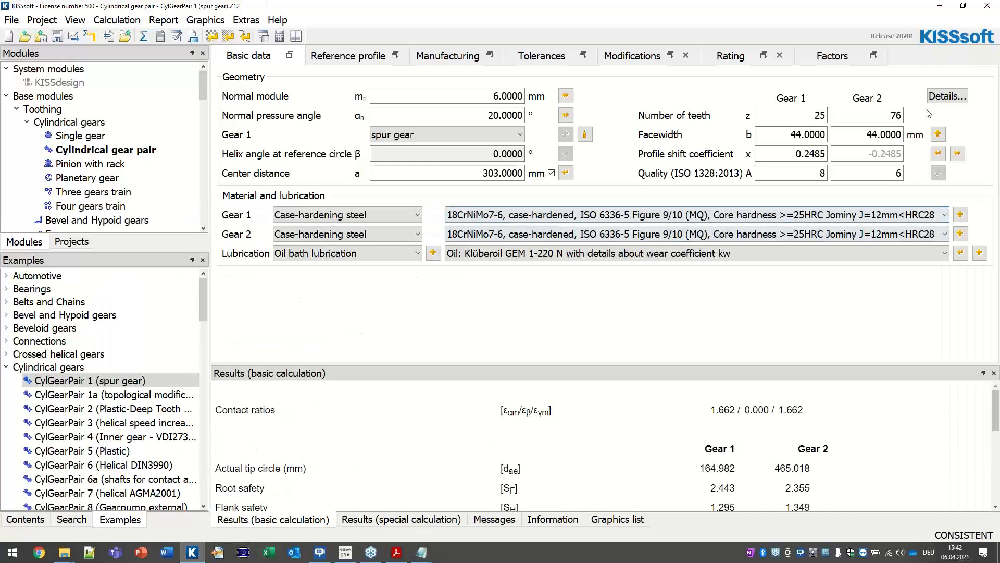
click(940, 7)
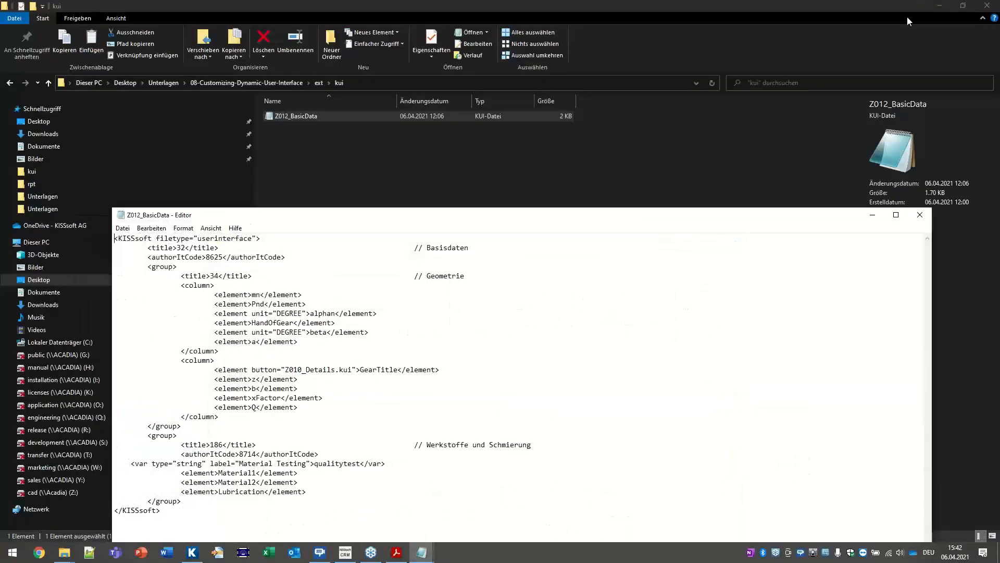
drag(365, 213, 377, 5)
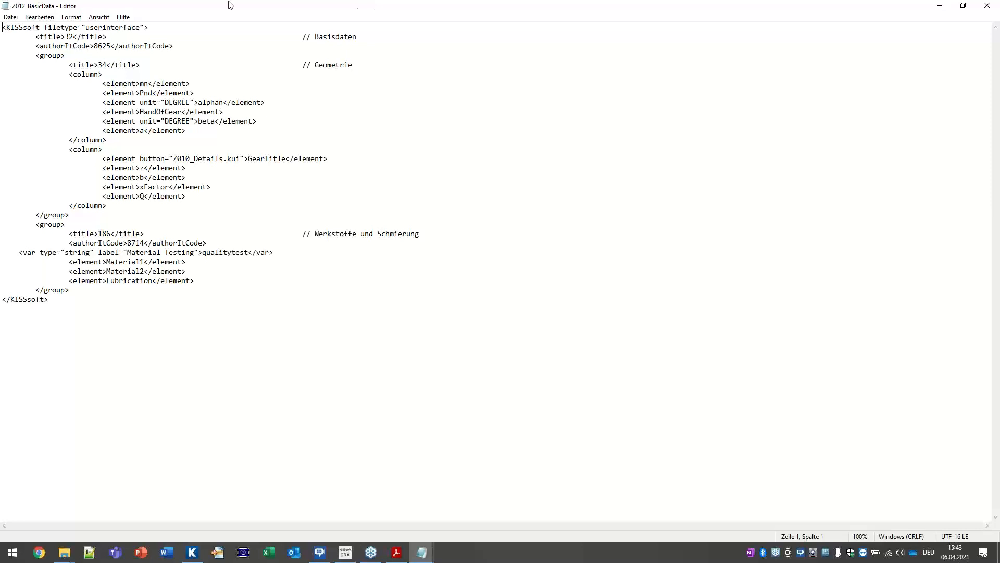
drag(449, 238, 315, 234)
click(202, 553)
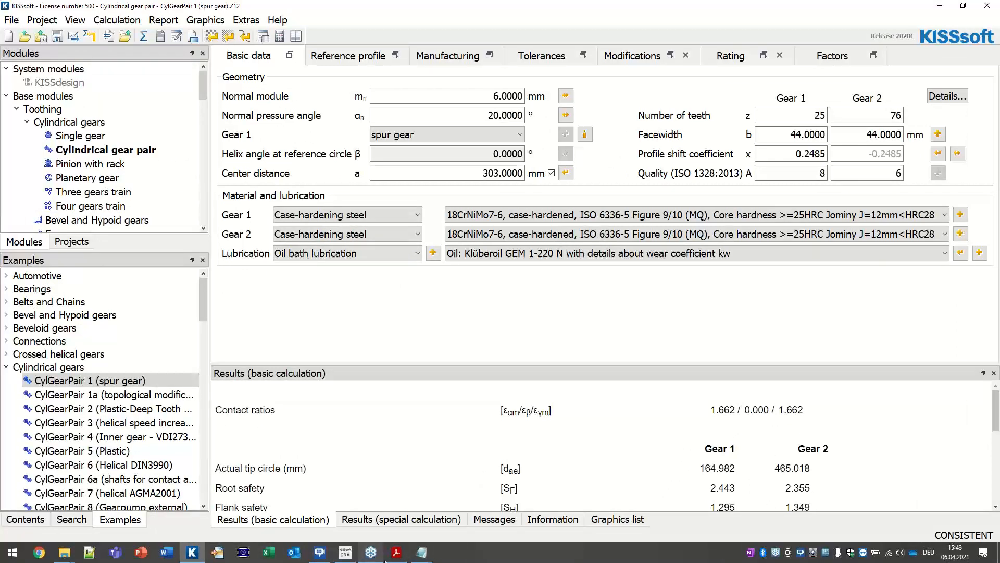
mouse_move(422, 552)
click(447, 508)
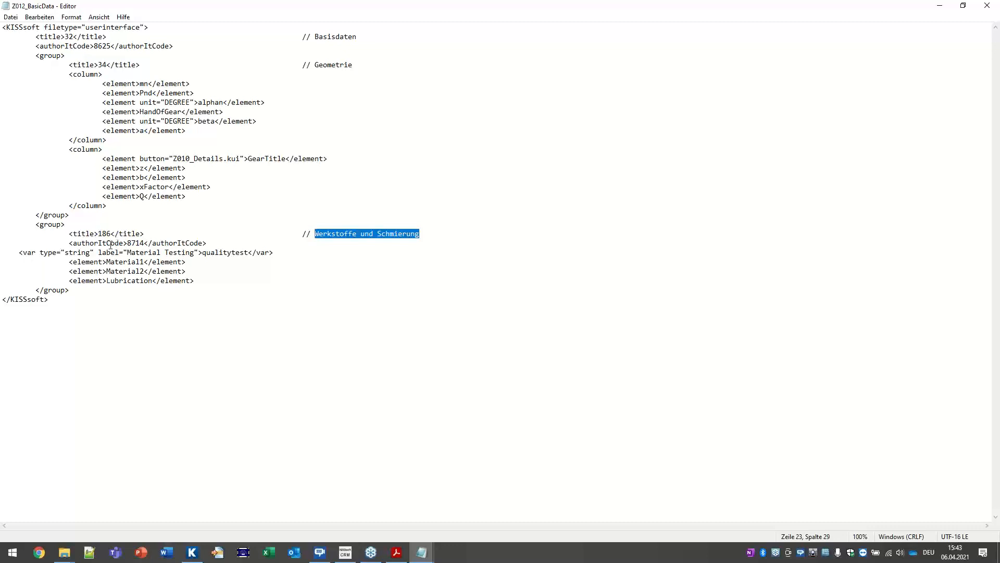
Step: Review the string var line labelled 'Material Testing' named qualitytest, then close Notepad
drag(27, 252, 55, 255)
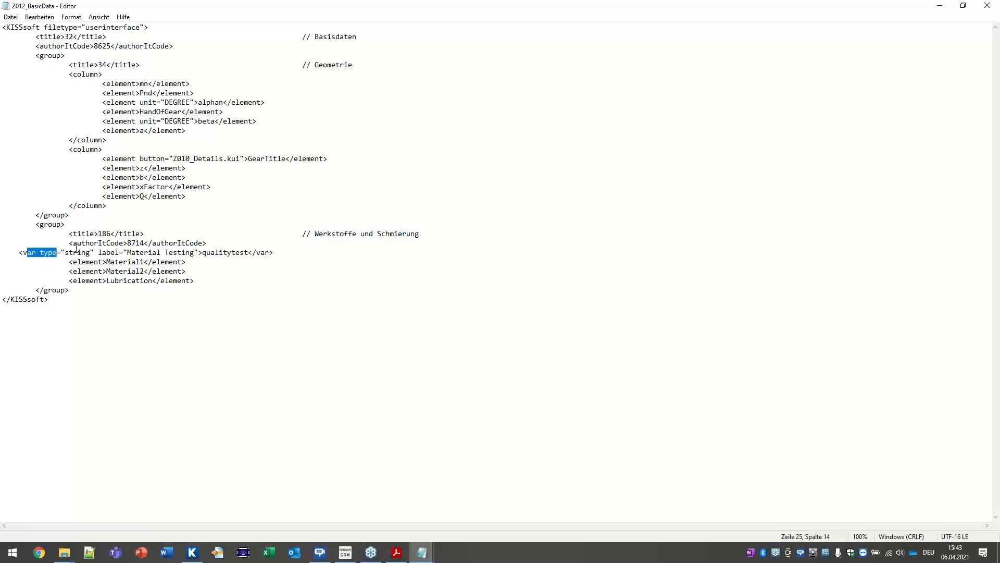
double_click(79, 253)
double_click(114, 253)
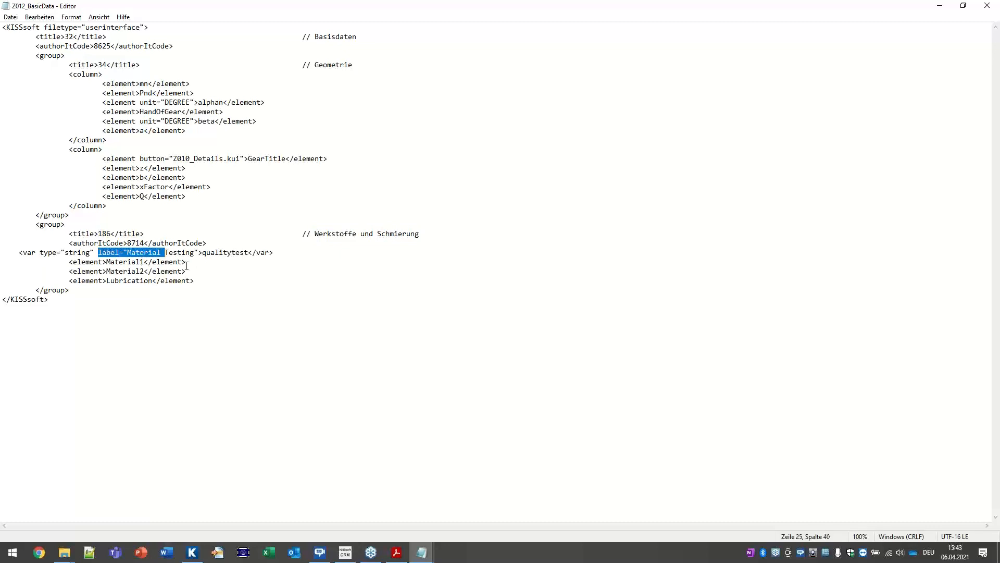
click(134, 256)
drag(127, 254, 196, 254)
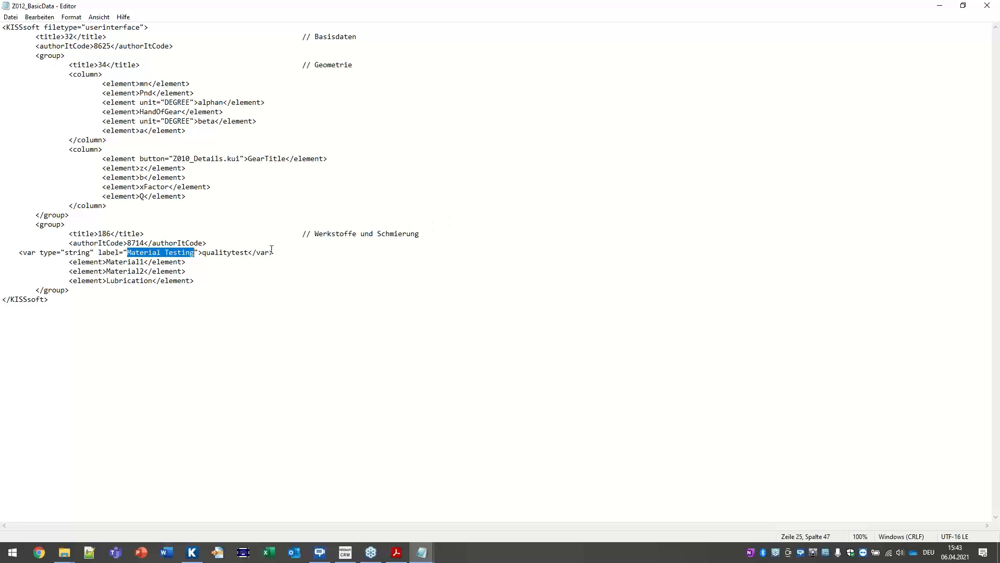
drag(165, 253, 277, 252)
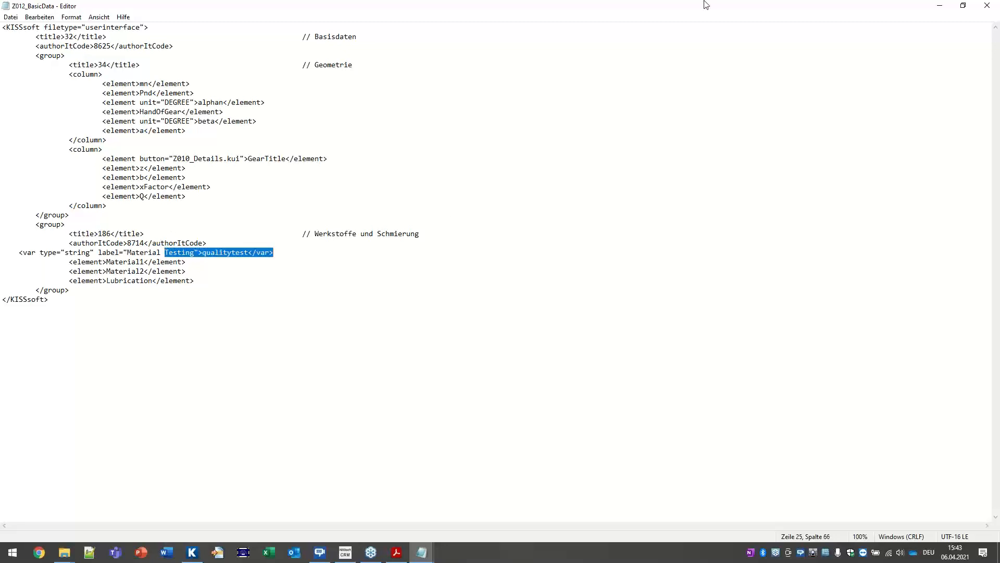
click(217, 253)
drag(203, 254, 249, 253)
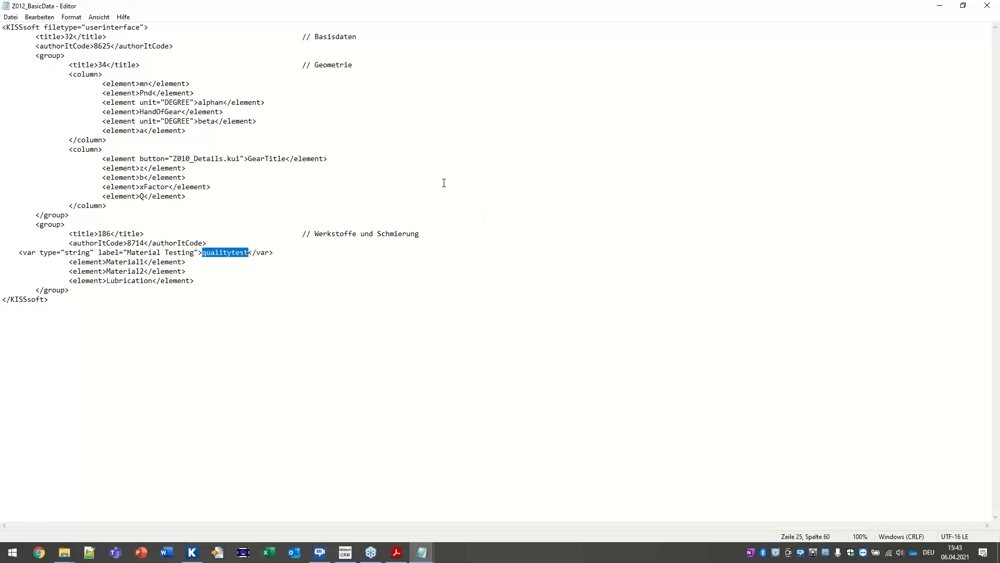
click(986, 5)
Step: Copy the Z012_BasicData file from the course's ext\kui folder
mouse_move(64, 552)
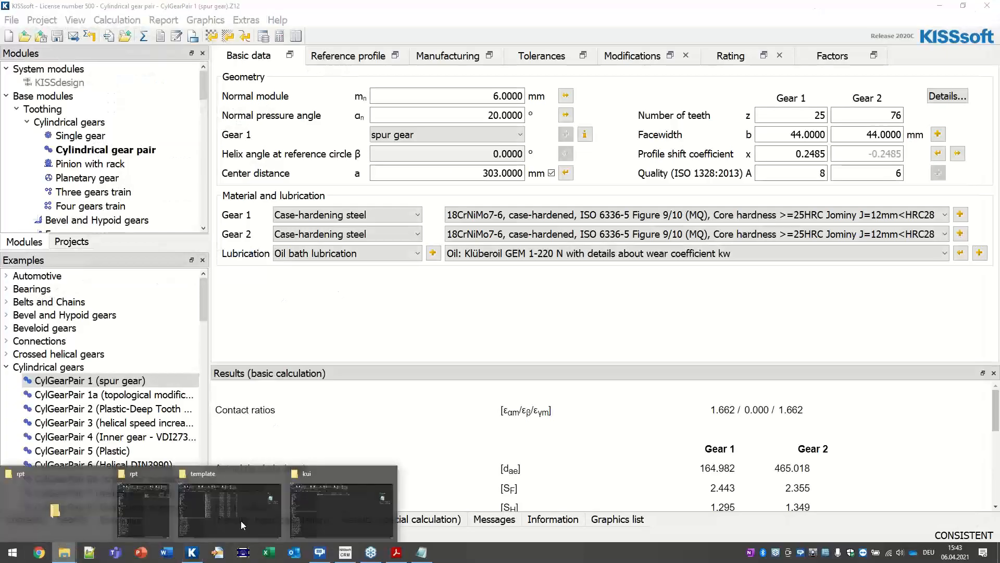
click(303, 501)
right_click(296, 117)
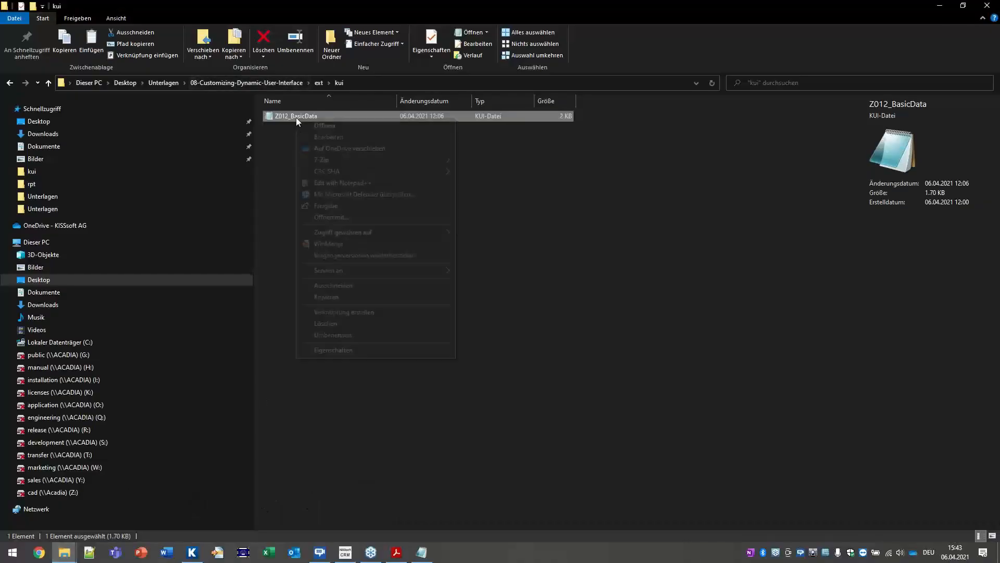
click(321, 295)
Step: Paste it into C:\Programme\KISSsoft 2020\ext\kui with admin approval, then open the course's ext\rpt folder
mouse_move(64, 552)
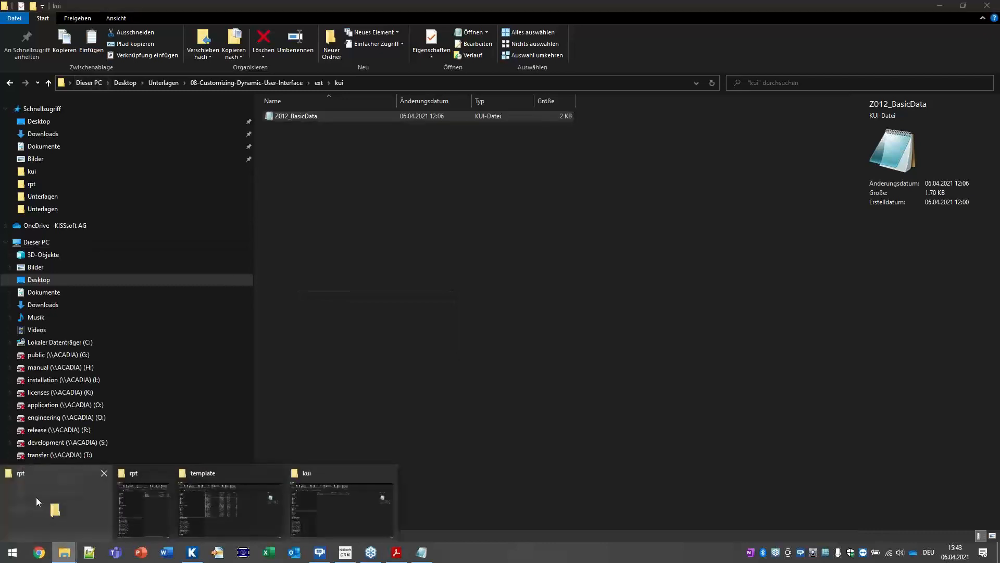
click(36, 497)
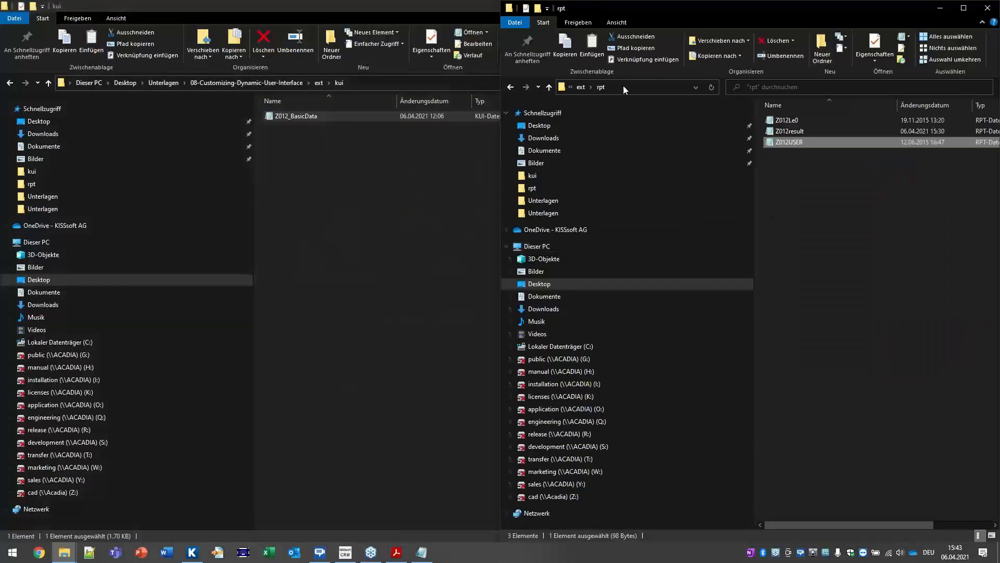
click(539, 284)
click(557, 346)
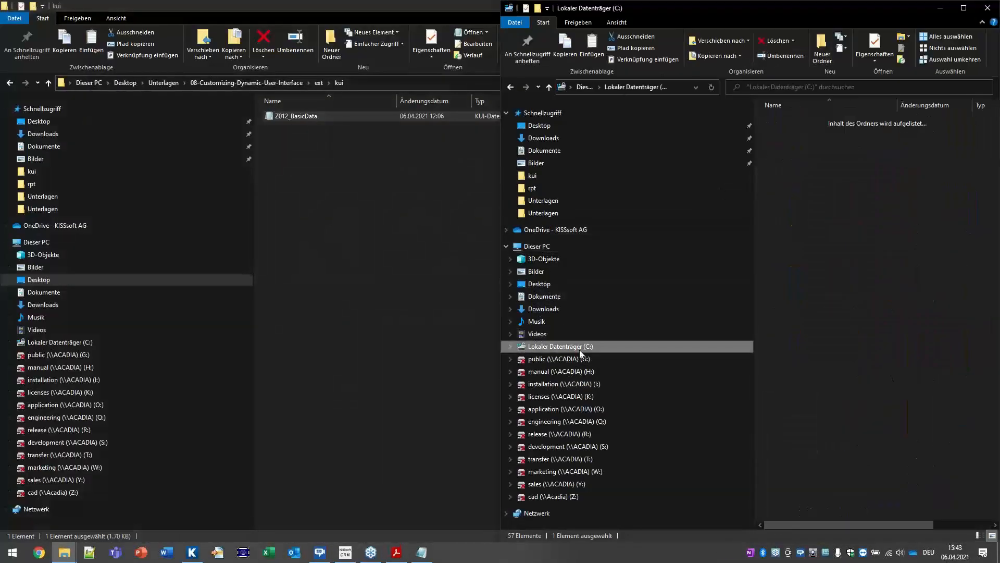
double_click(814, 209)
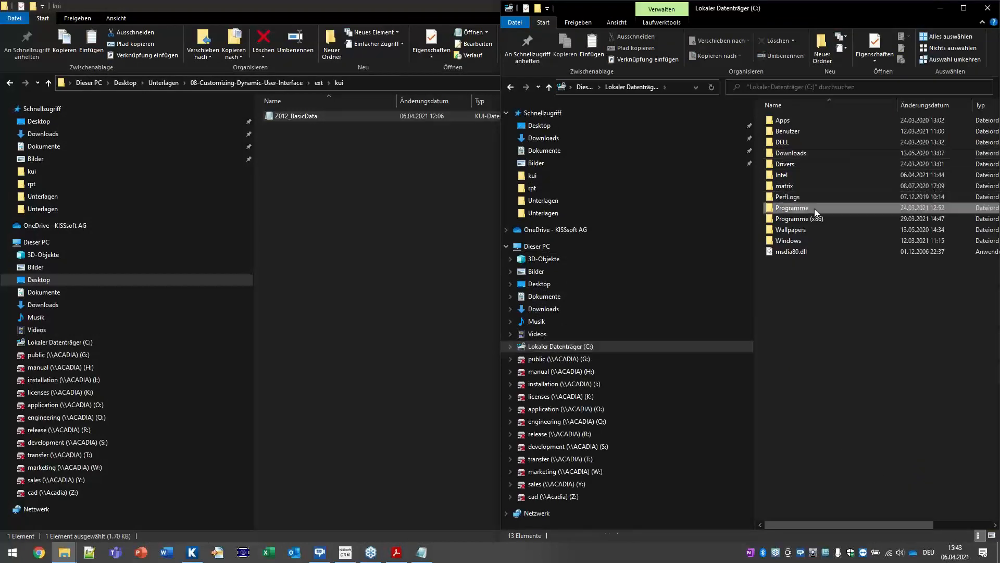
double_click(808, 231)
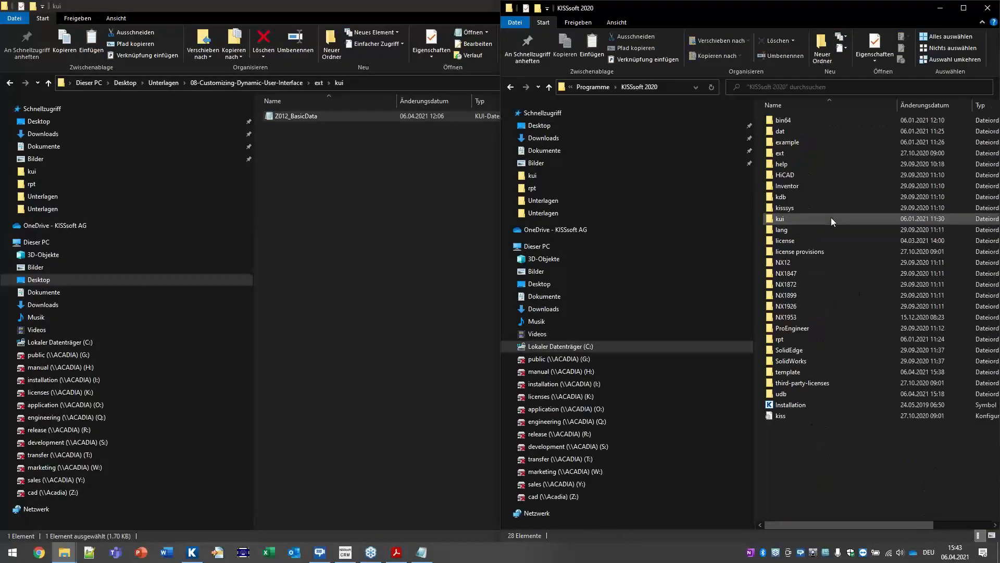
double_click(786, 152)
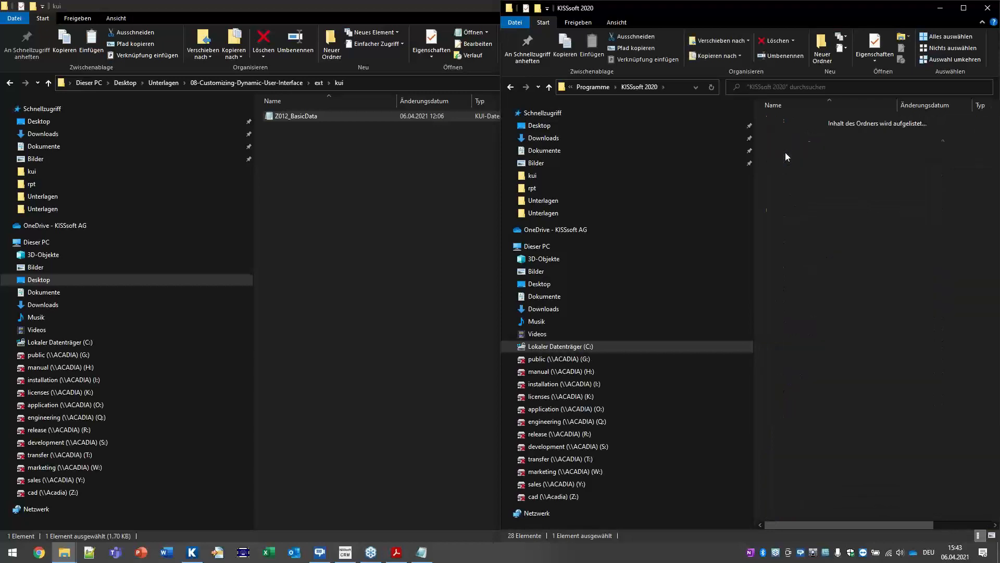
double_click(786, 152)
right_click(864, 184)
click(887, 256)
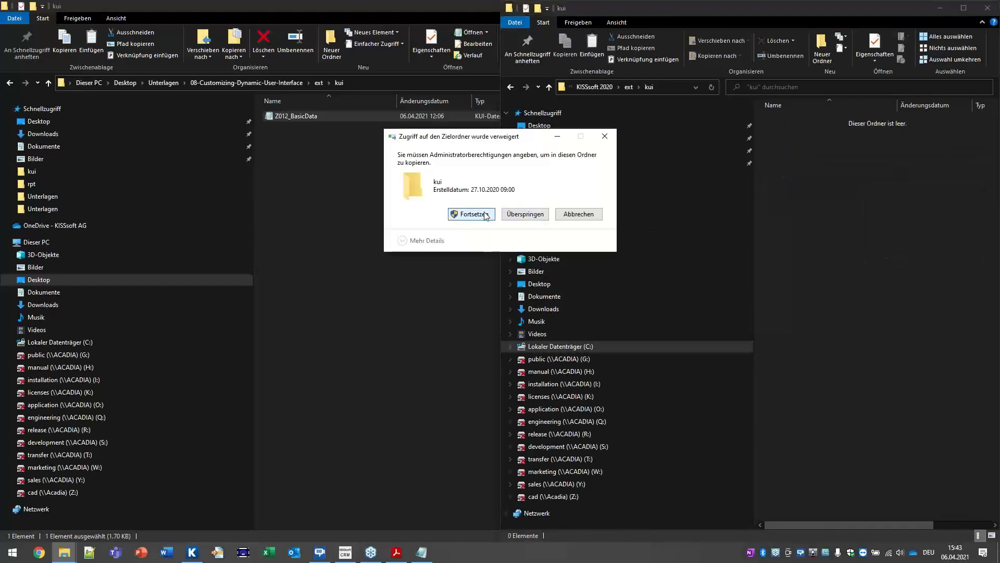
click(490, 213)
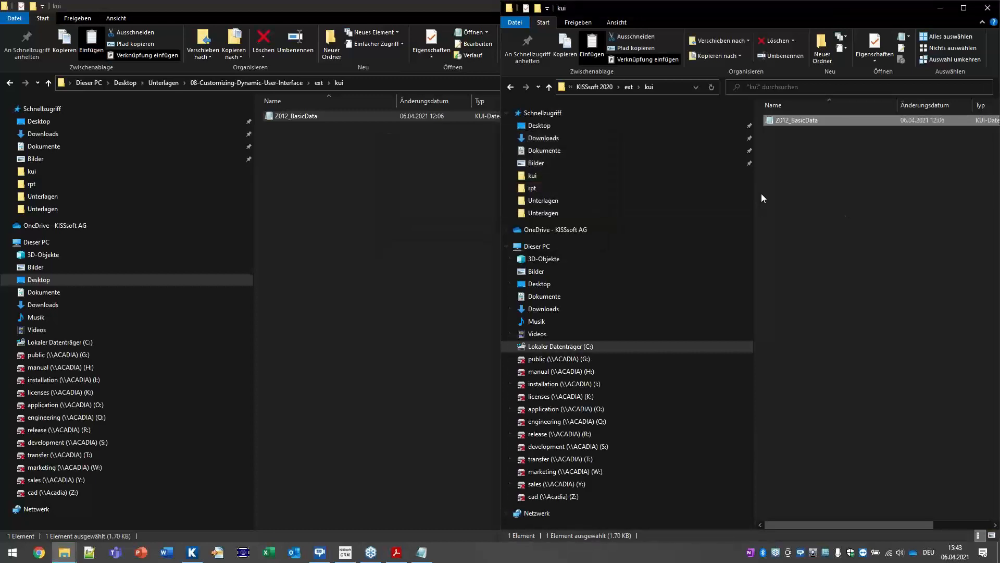
click(318, 83)
double_click(284, 127)
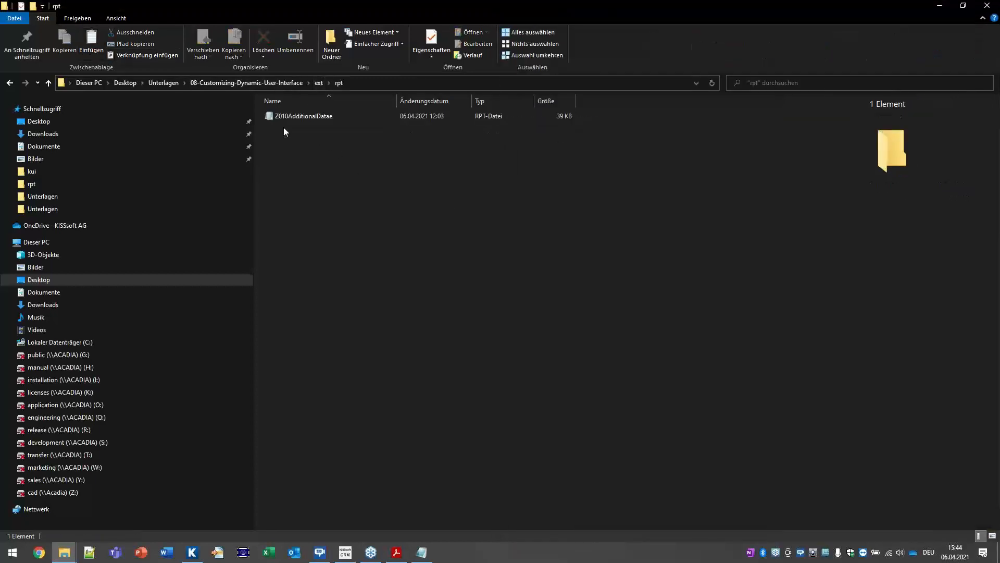
Step: Open Z010AdditionalDatae in Notepad and review its Quality Test [string] line referencing qualitytest
click(292, 115)
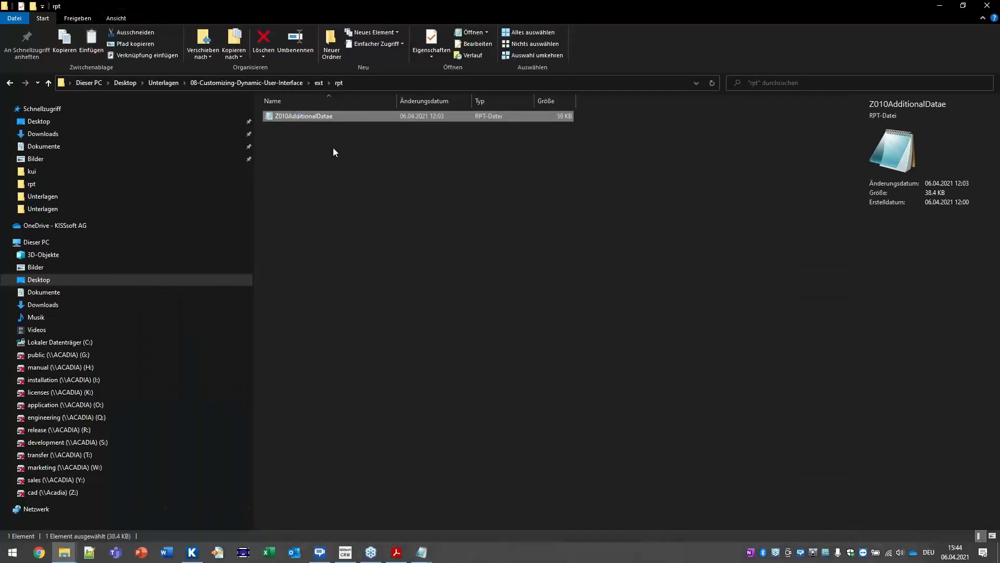
double_click(308, 117)
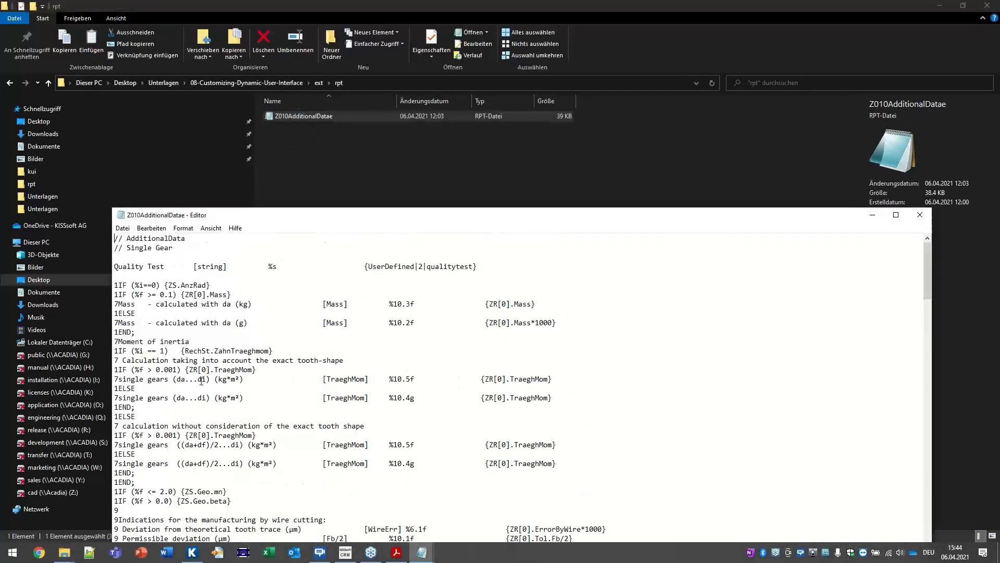
drag(114, 266, 501, 267)
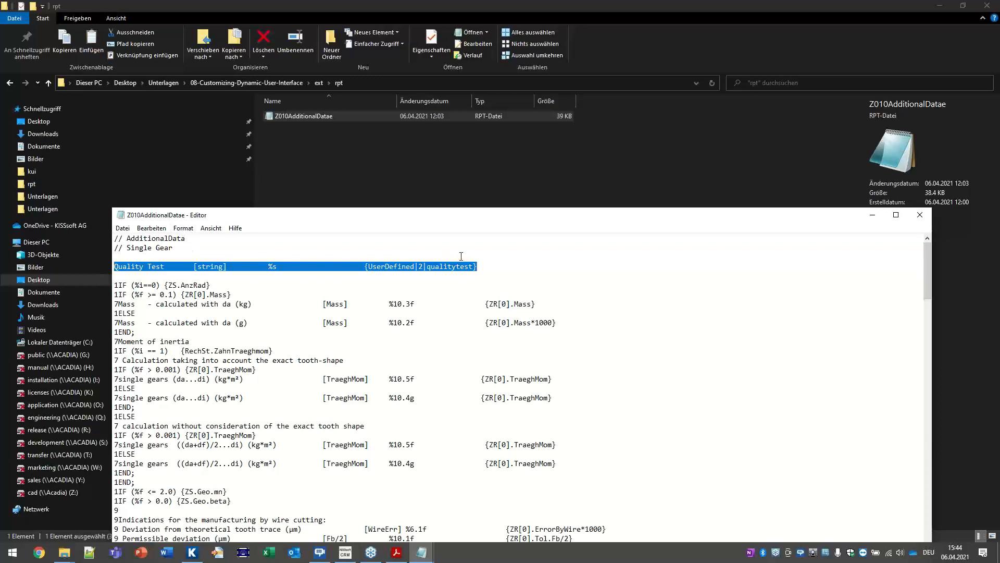
drag(177, 266, 129, 271)
drag(194, 266, 269, 266)
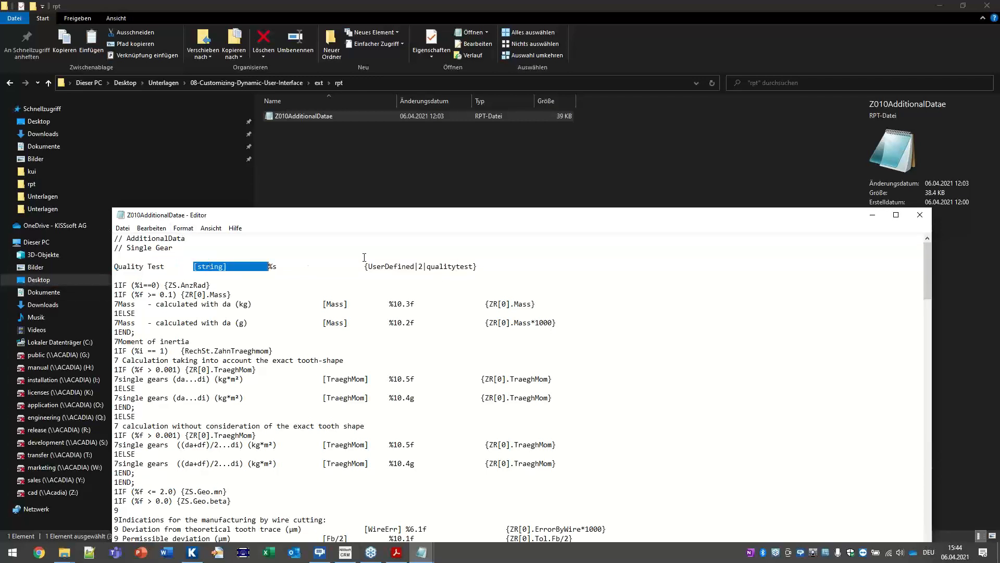
drag(427, 266, 472, 273)
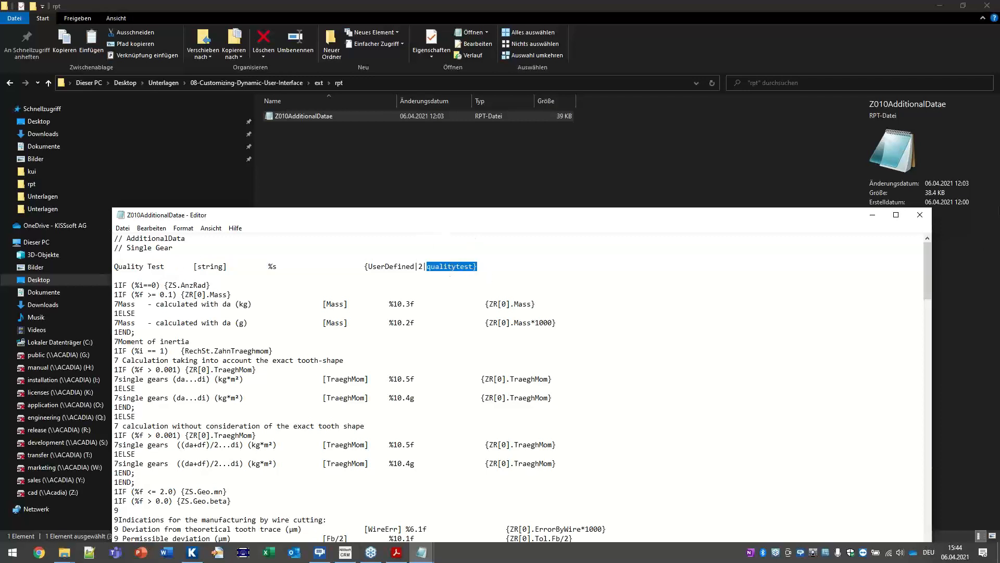
Step: Close Notepad and copy the Z010AdditionalDatae file
click(918, 216)
right_click(295, 114)
click(327, 292)
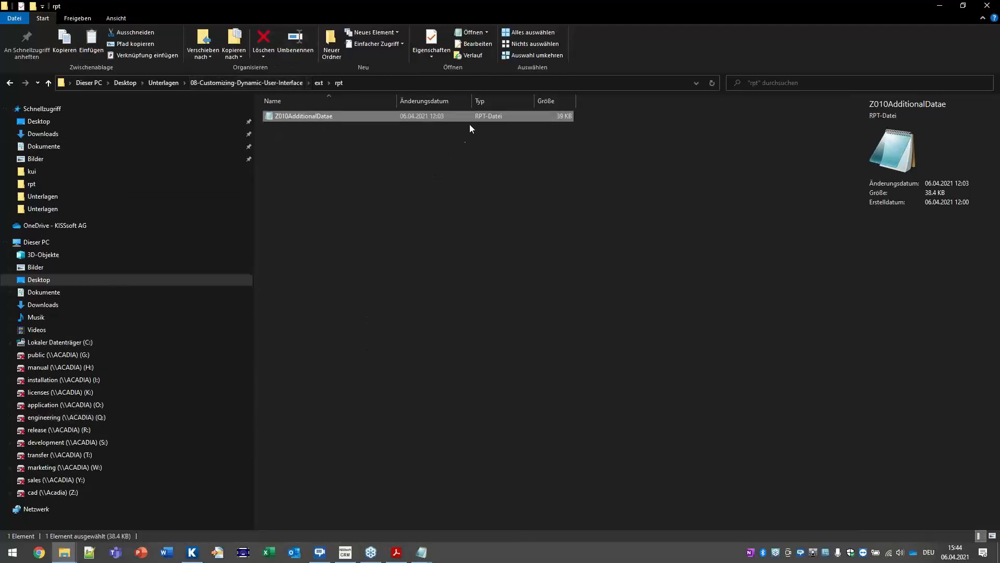
click(65, 553)
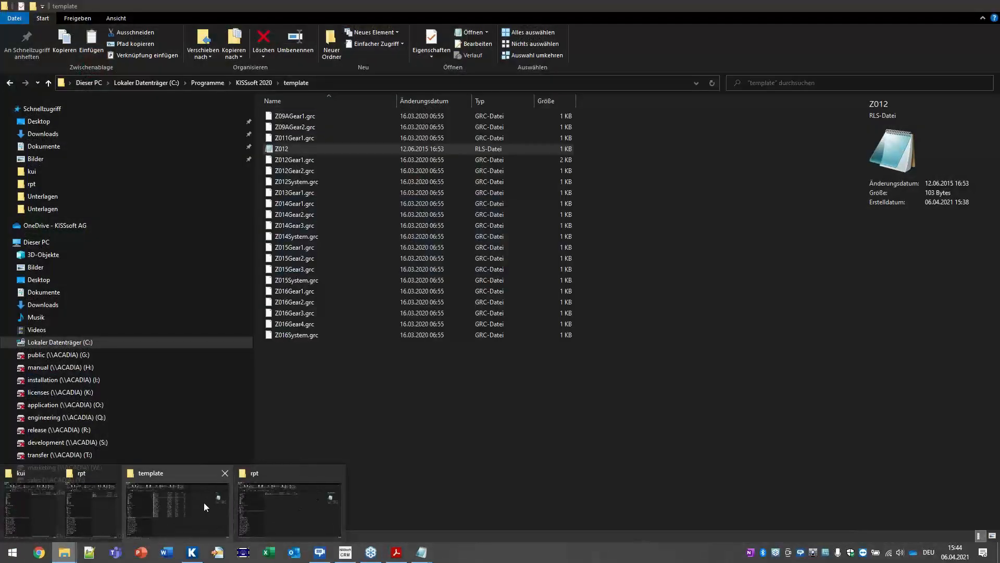
Step: Paste Z010AdditionalDatae into KISSsoft 2020\ext\rpt, granting administrator rights
click(204, 502)
click(247, 83)
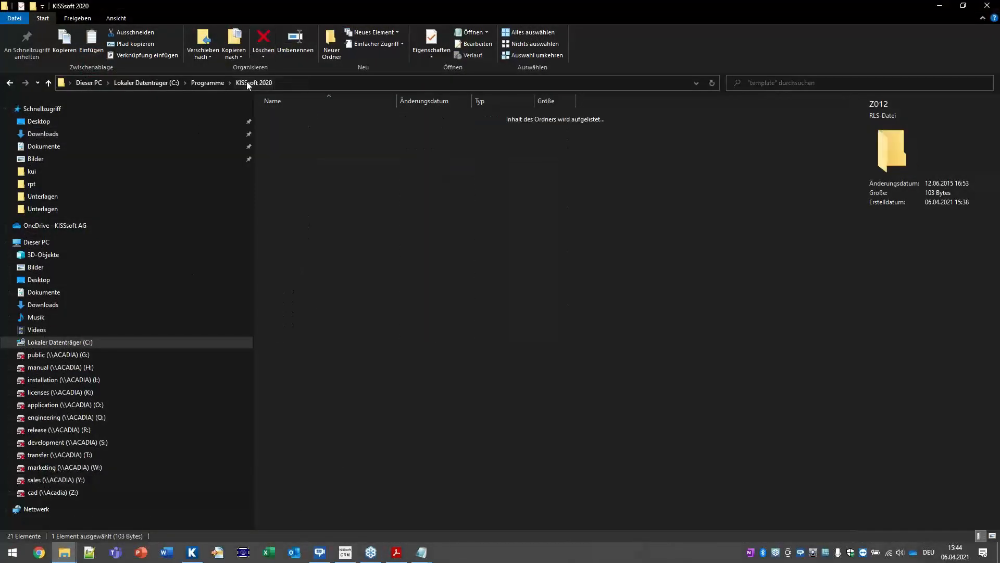
double_click(281, 148)
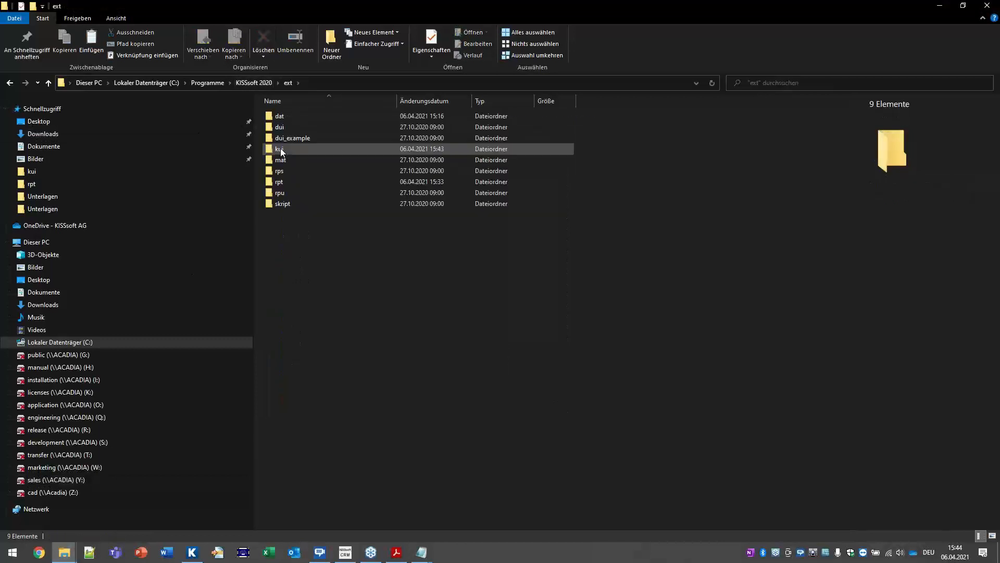
double_click(279, 180)
click(382, 253)
click(488, 213)
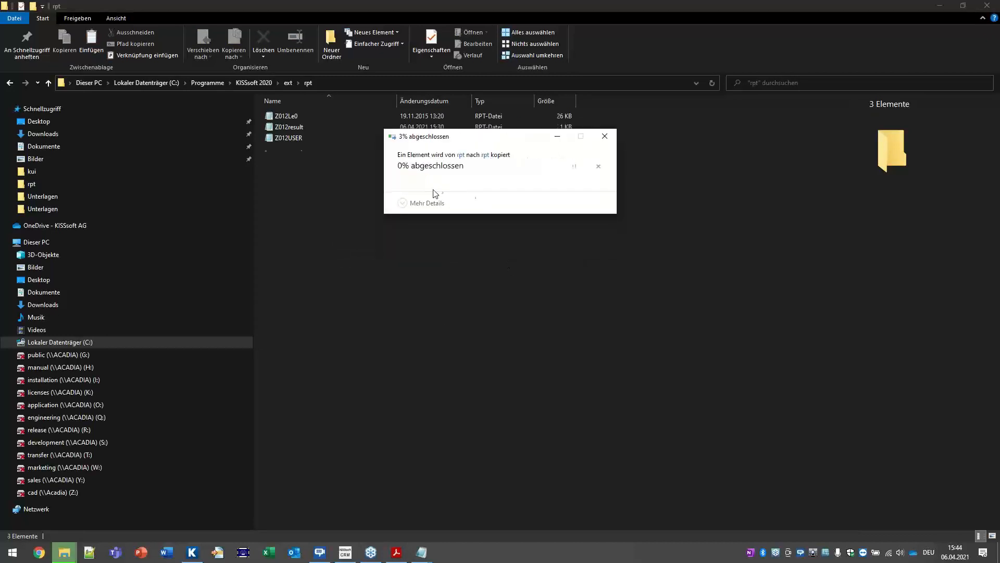
click(600, 342)
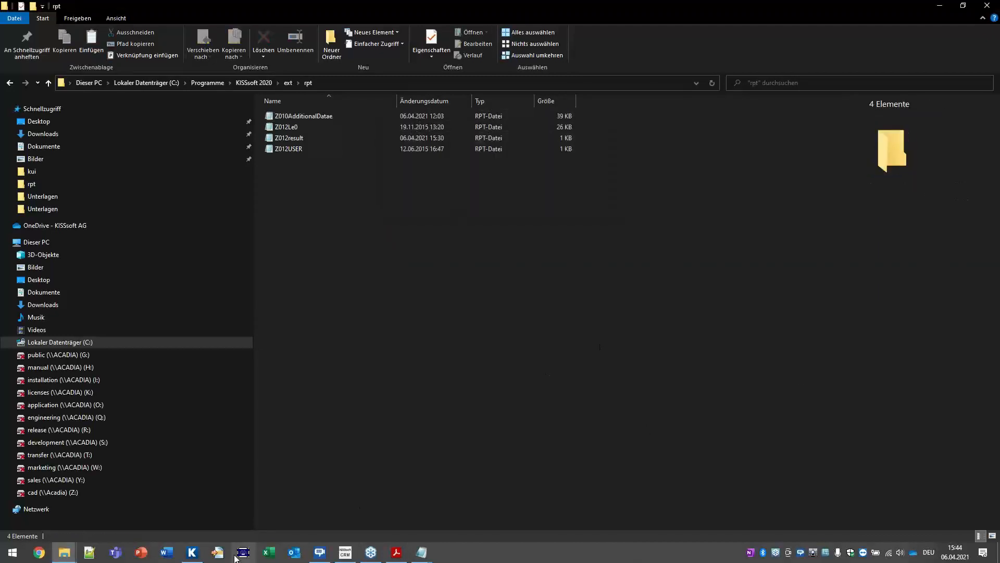
Step: Load CylGearPair 1 without saving, close KISSsoft, and minimize Explorer to the desktop
click(192, 552)
double_click(89, 382)
click(561, 295)
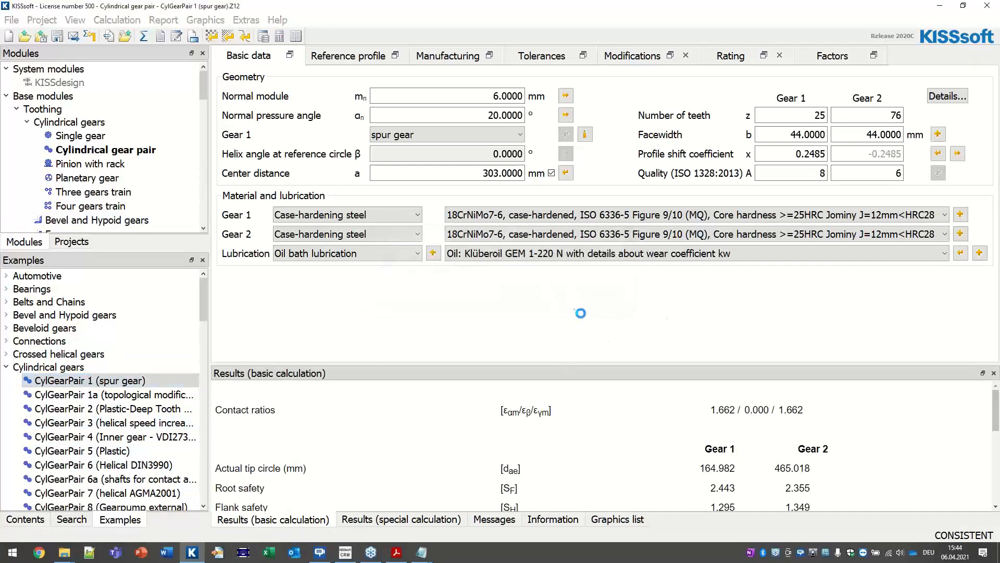
click(998, 3)
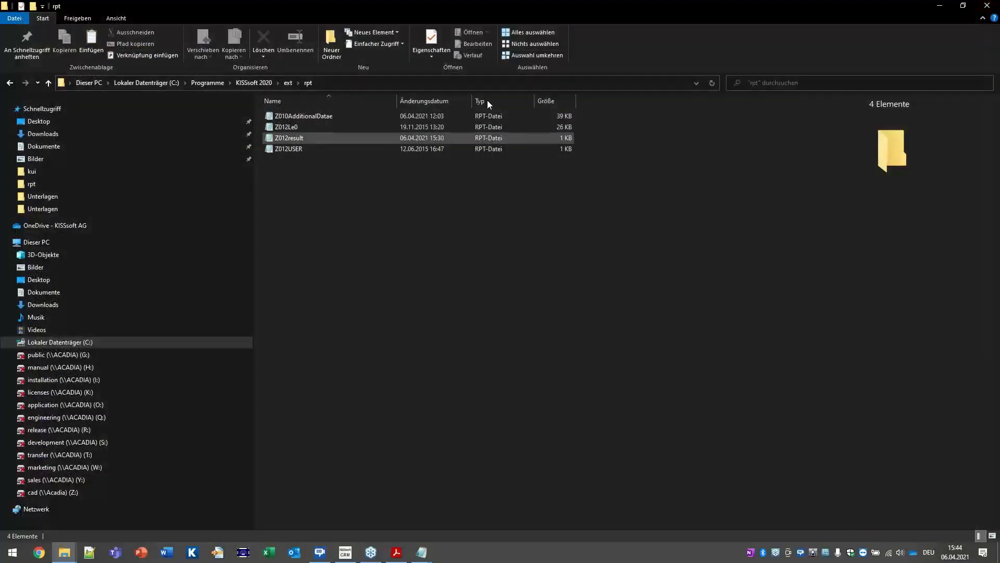
click(942, 6)
click(942, 5)
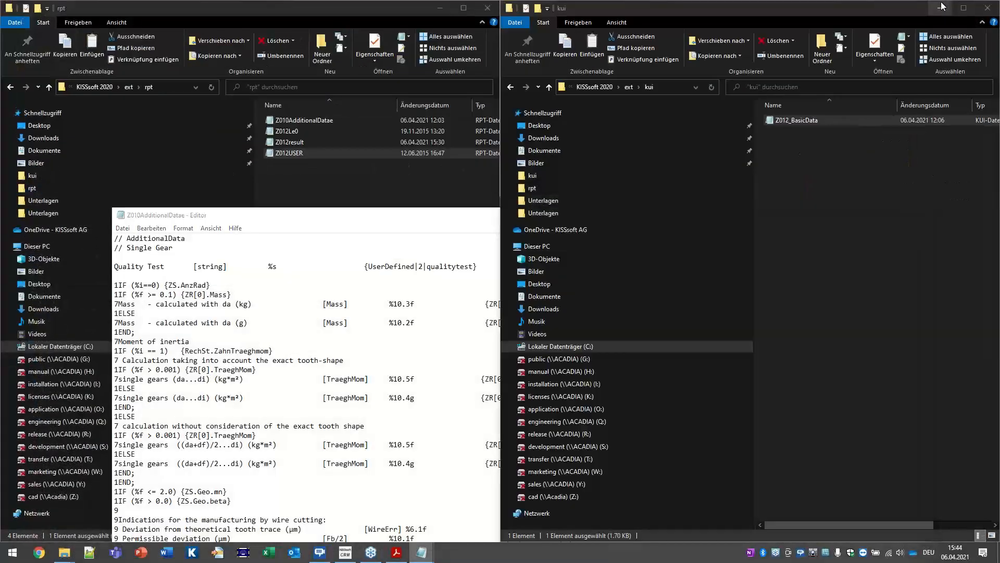
click(941, 3)
Step: Relaunch KISSsoft 2020, dismiss the test-version notice, and open Cylindrical gears > CylGearPair 1
double_click(804, 10)
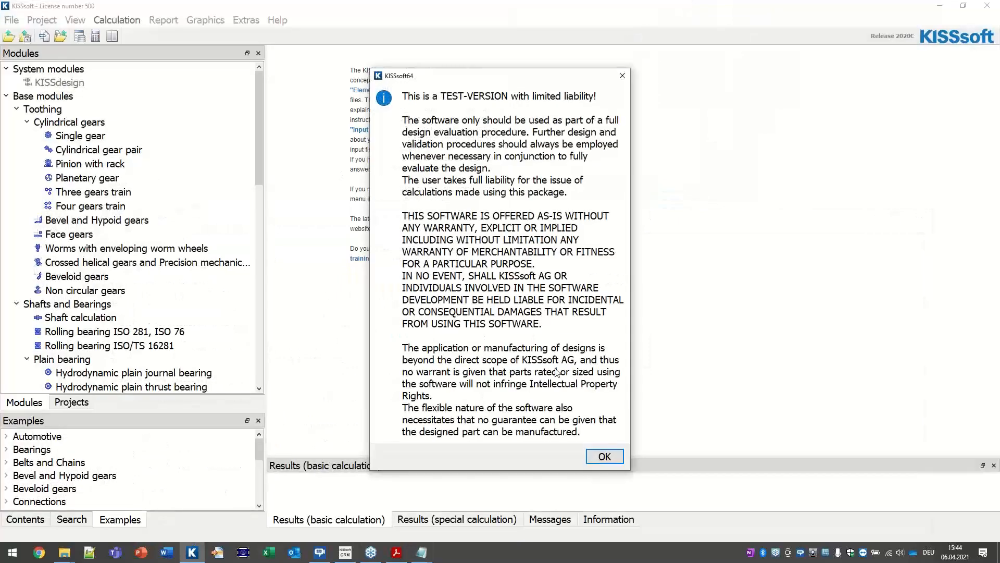
click(594, 454)
scroll(33, 460, down, 5)
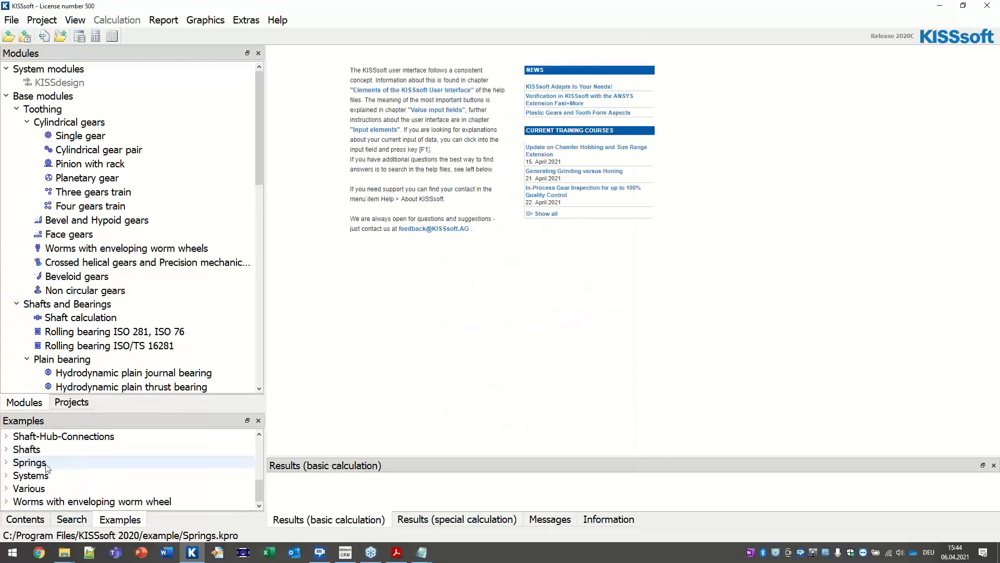
scroll(44, 466, up, 5)
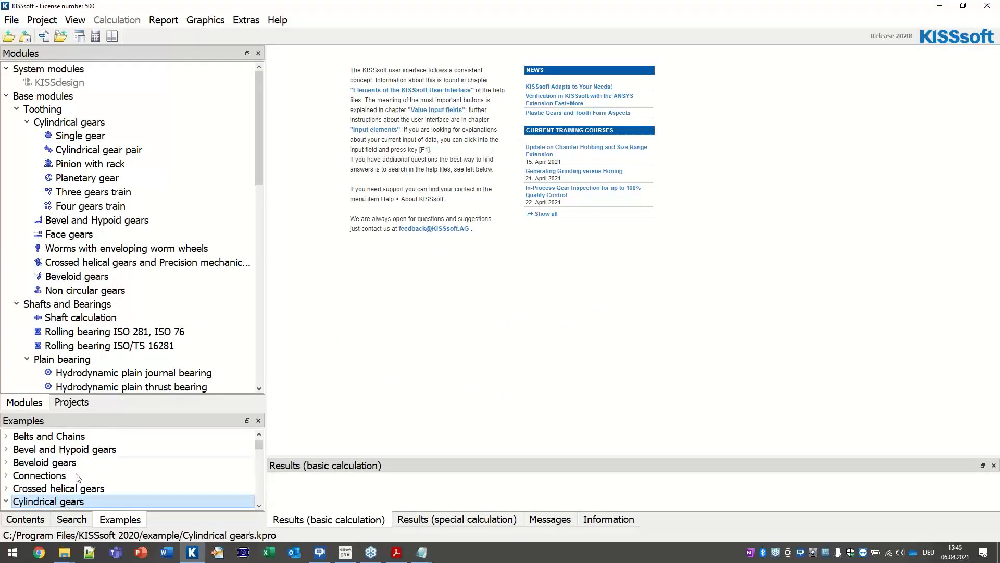
double_click(67, 502)
double_click(78, 476)
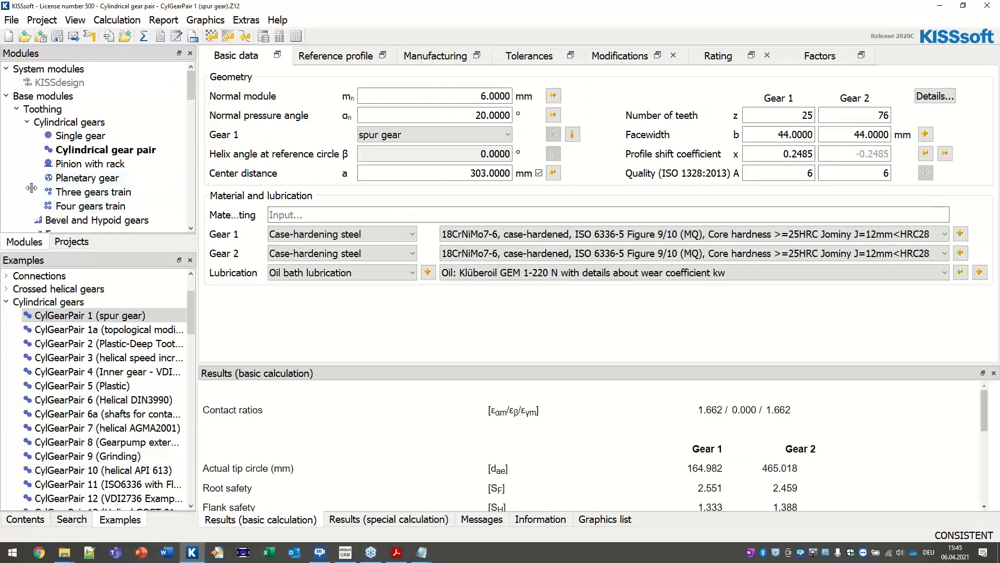
drag(206, 190, 63, 199)
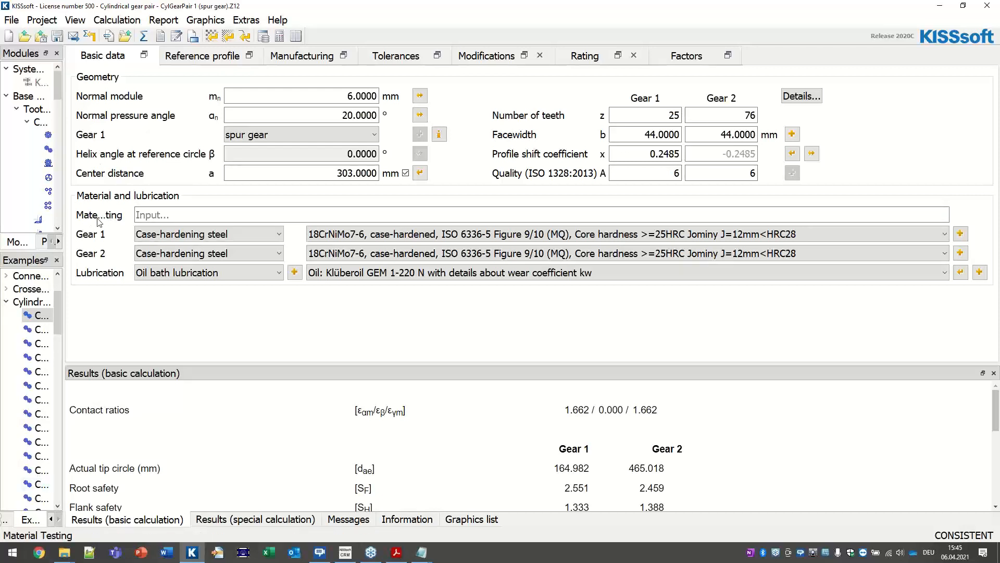
Step: Enter 'Gears were succewfully tested 06.04.2021 by' plus the tester's name as Material Testing, then recalculate
click(218, 219)
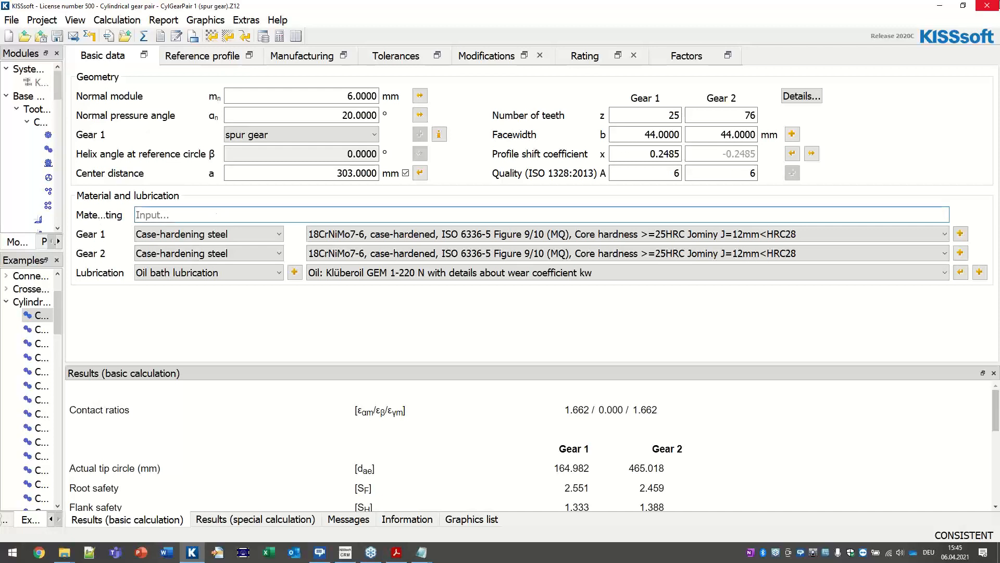
text(Gears )
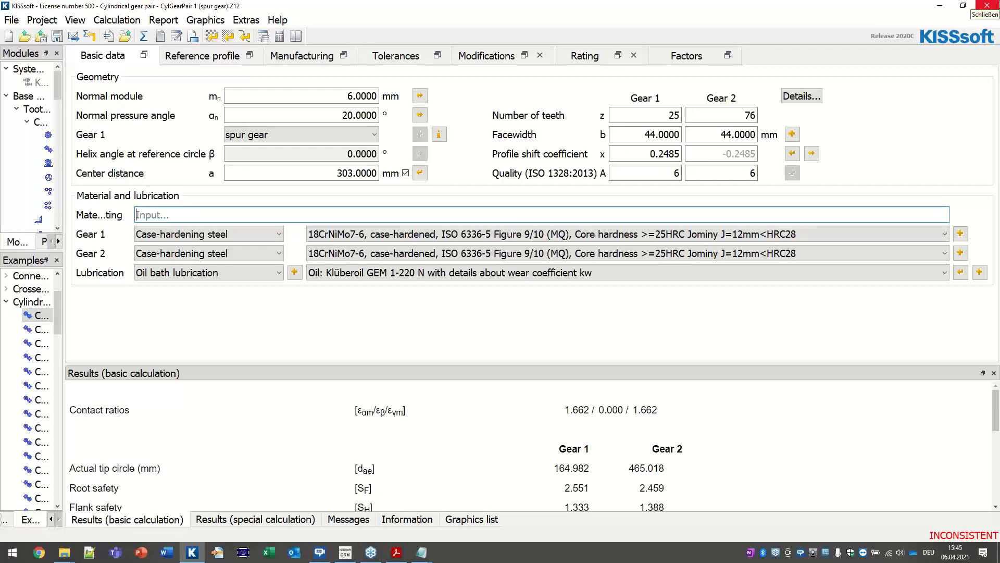
text(were succew)
text(fully tested )
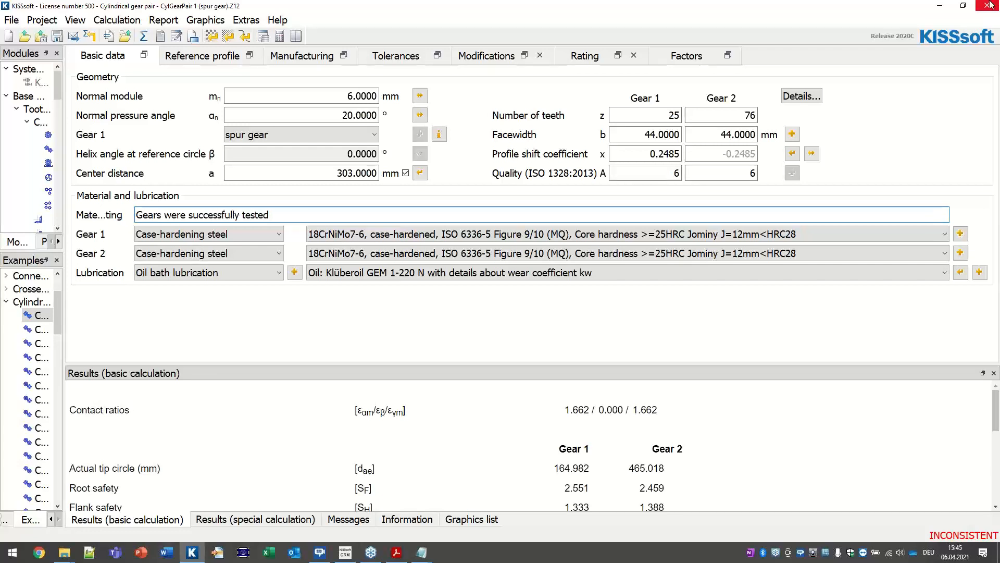
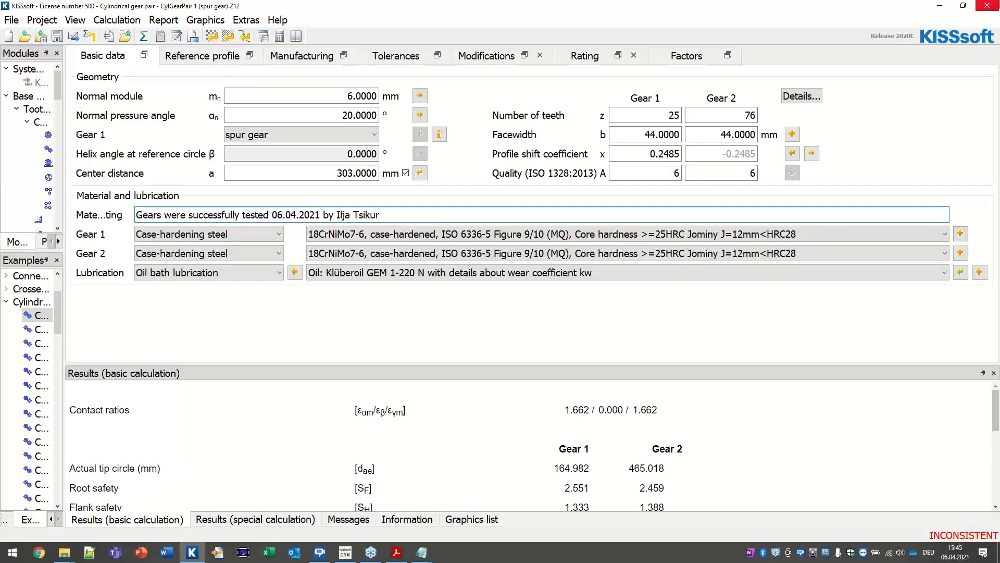
click(487, 76)
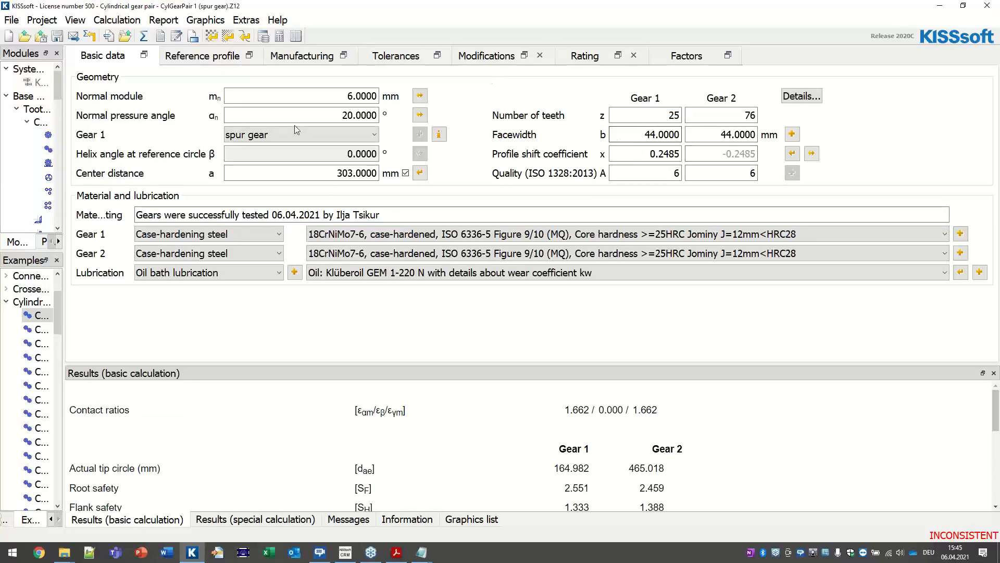
click(144, 37)
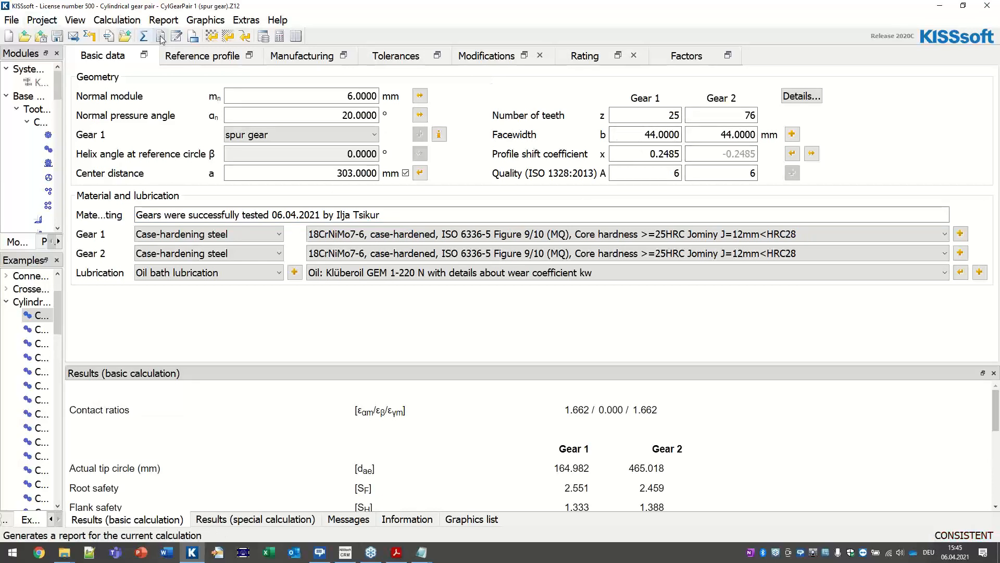
Step: Open the calculation report at 150% zoom and locate the 'HELLO WORDL!' line
click(189, 36)
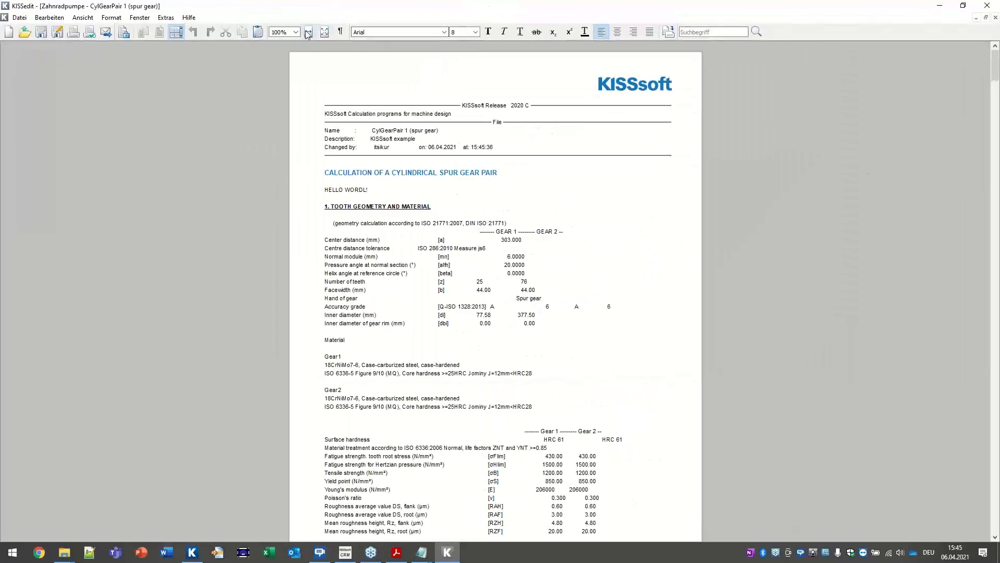
click(295, 32)
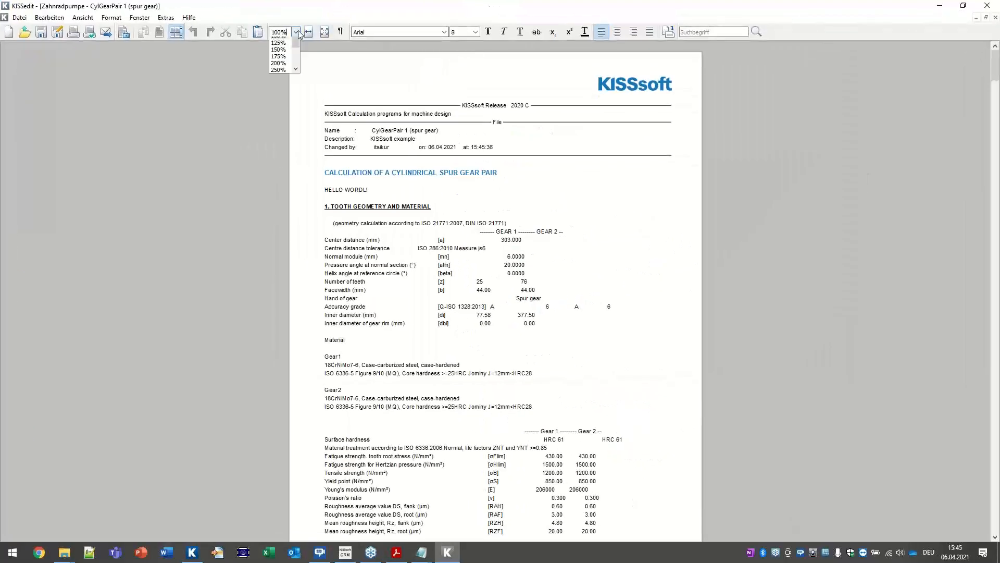
click(283, 87)
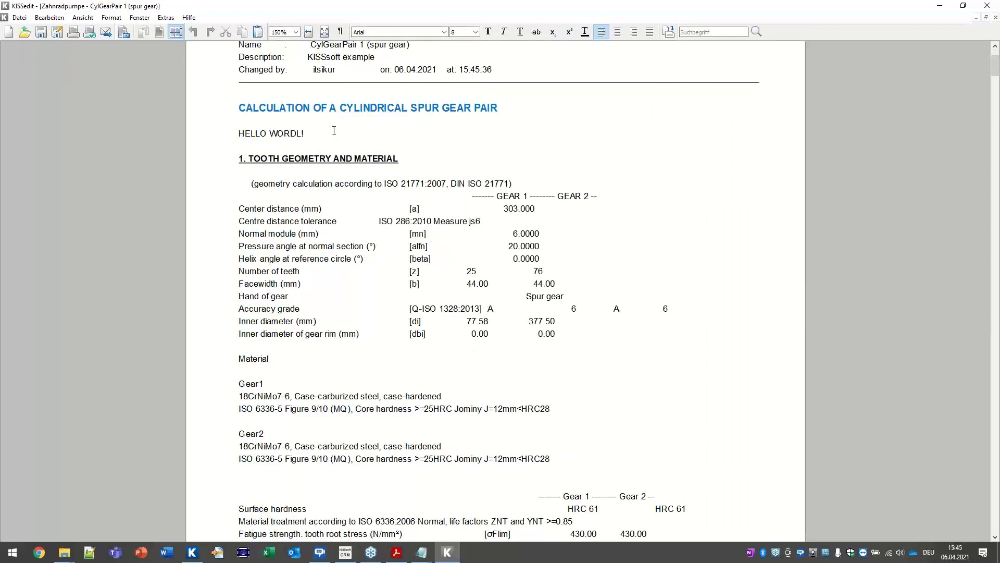
drag(334, 130, 239, 127)
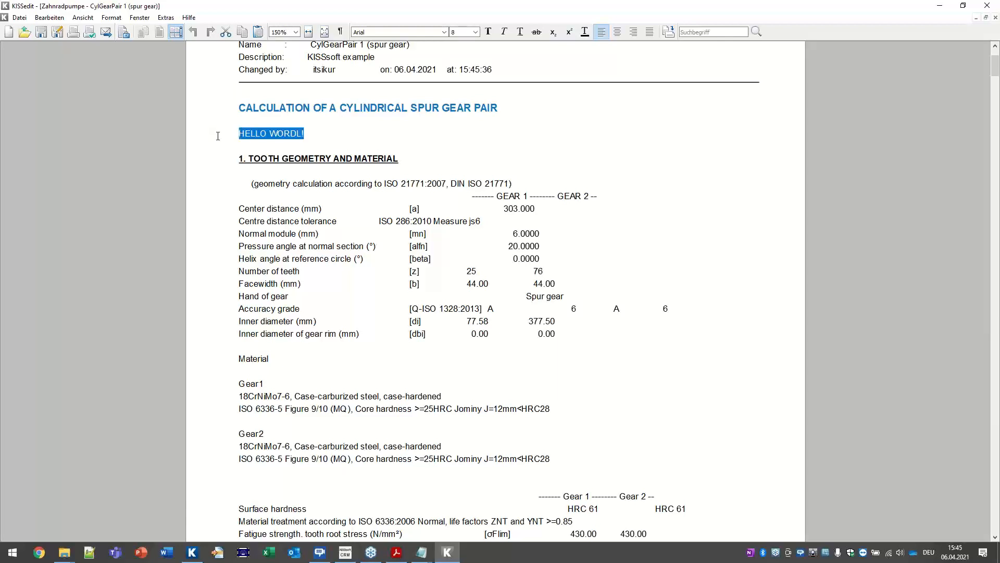
scroll(940, 245, down, 20)
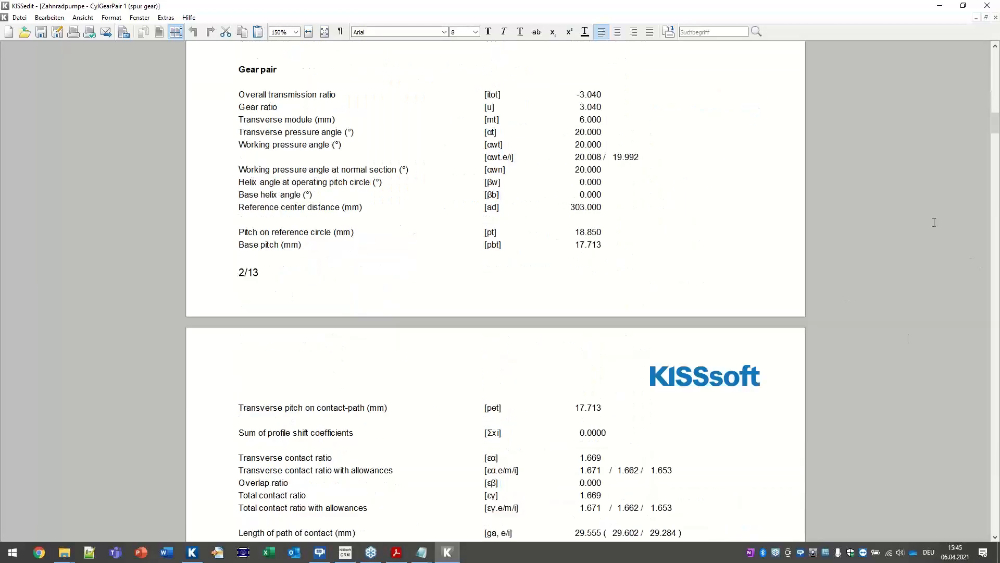
scroll(941, 245, down, 20)
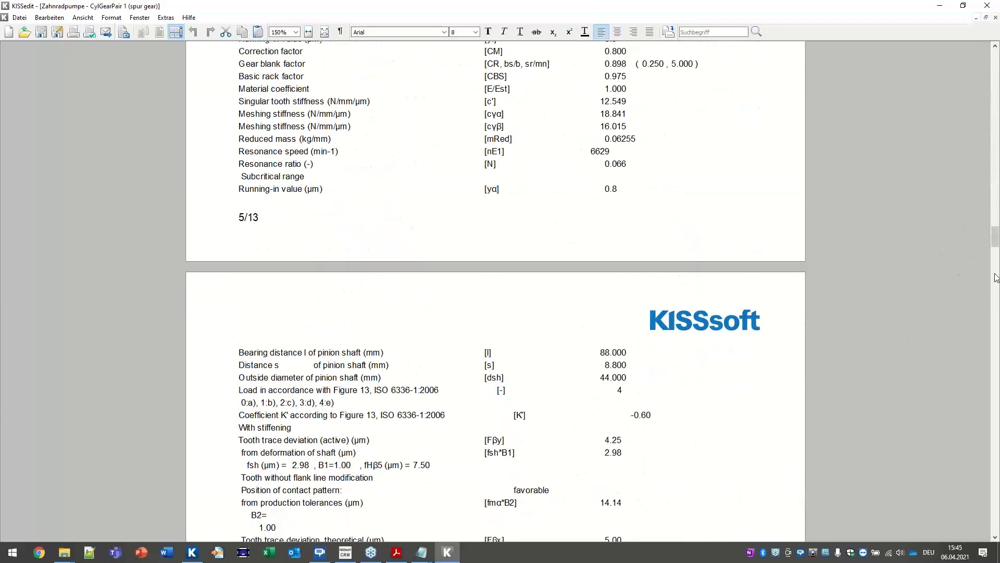
drag(995, 240, 967, 446)
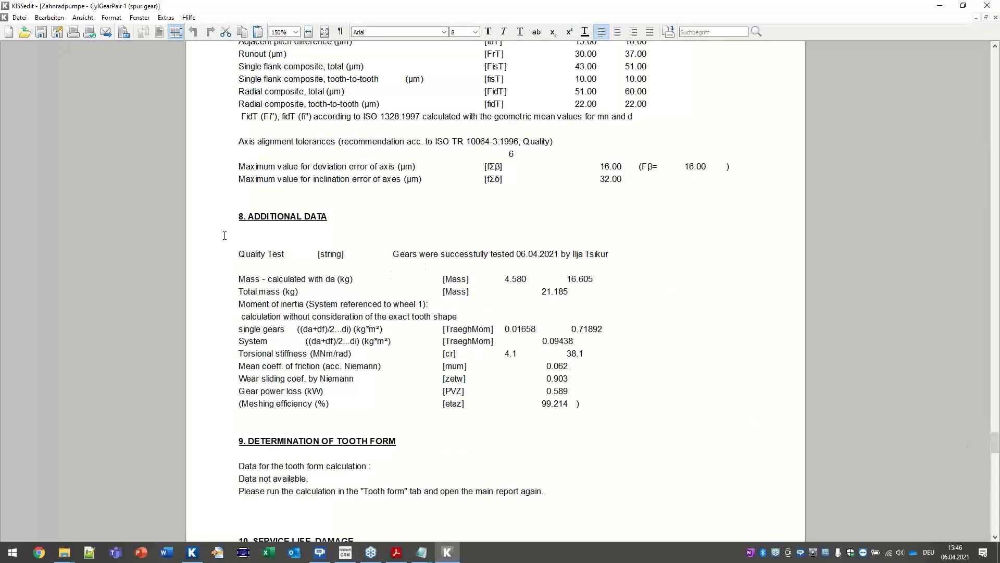
Step: Confirm the successful-test note under 8. Additional Data and in the Material Testing field, then return to the slides
triple_click(247, 216)
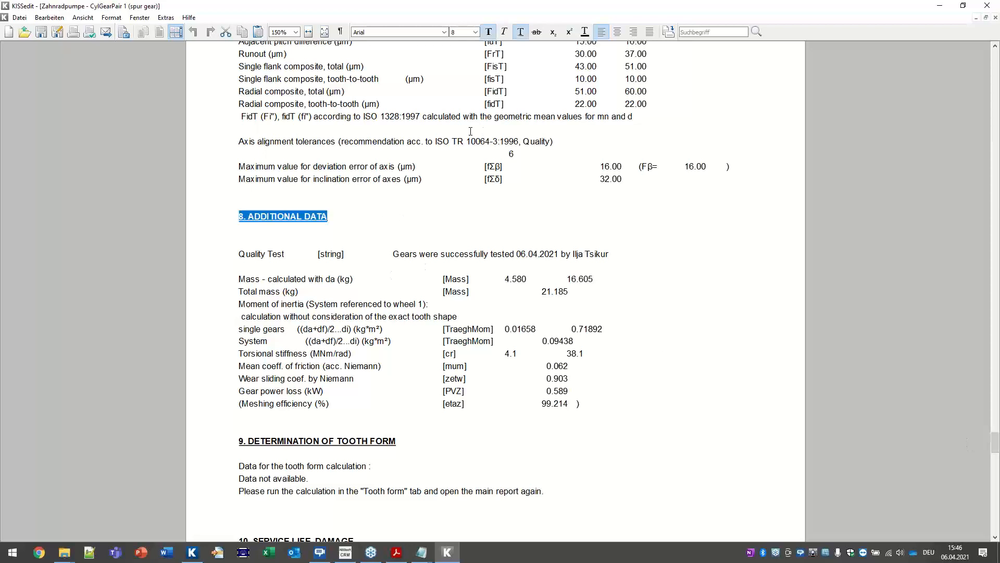
drag(239, 254, 676, 258)
drag(395, 254, 672, 257)
click(987, 6)
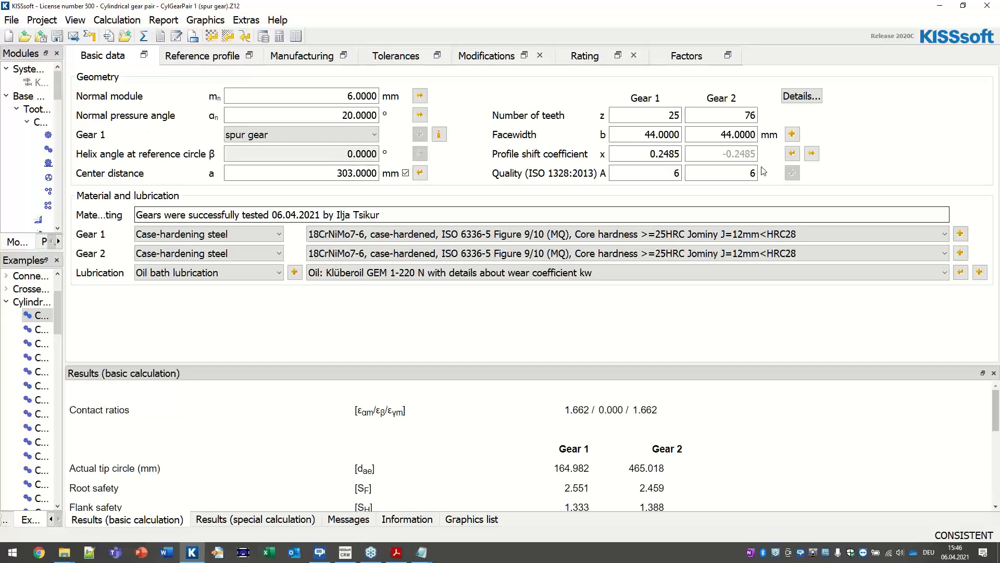
drag(388, 214, 89, 214)
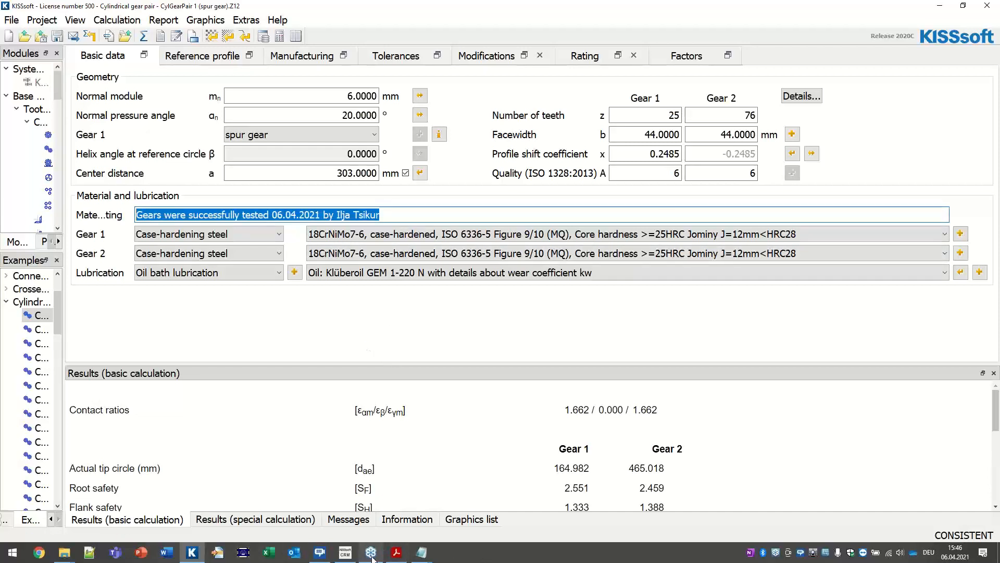
click(396, 552)
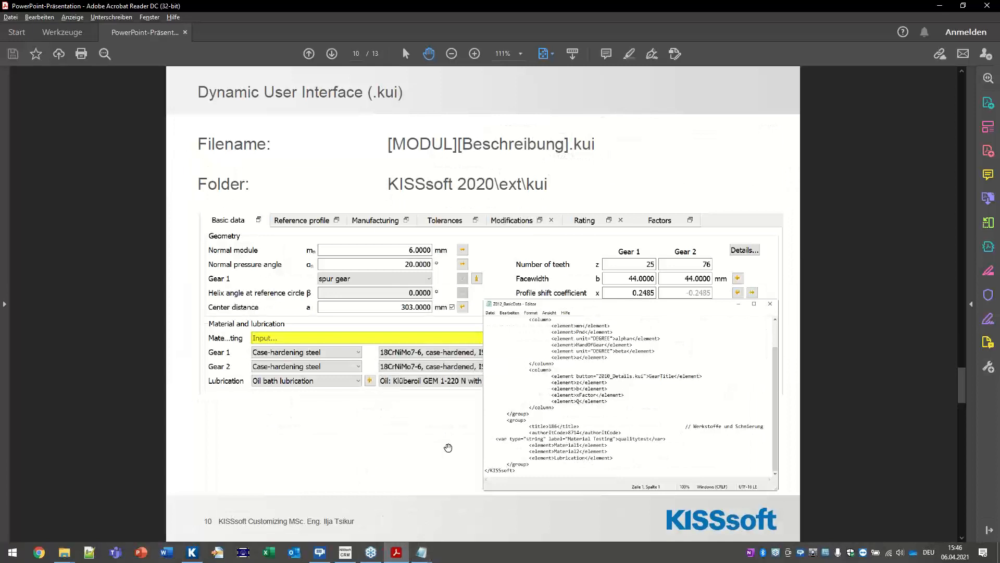
Step: Advance the presentation to slide 11, 'Initial Settings (KISS.ini)'
scroll(673, 280, down, 1)
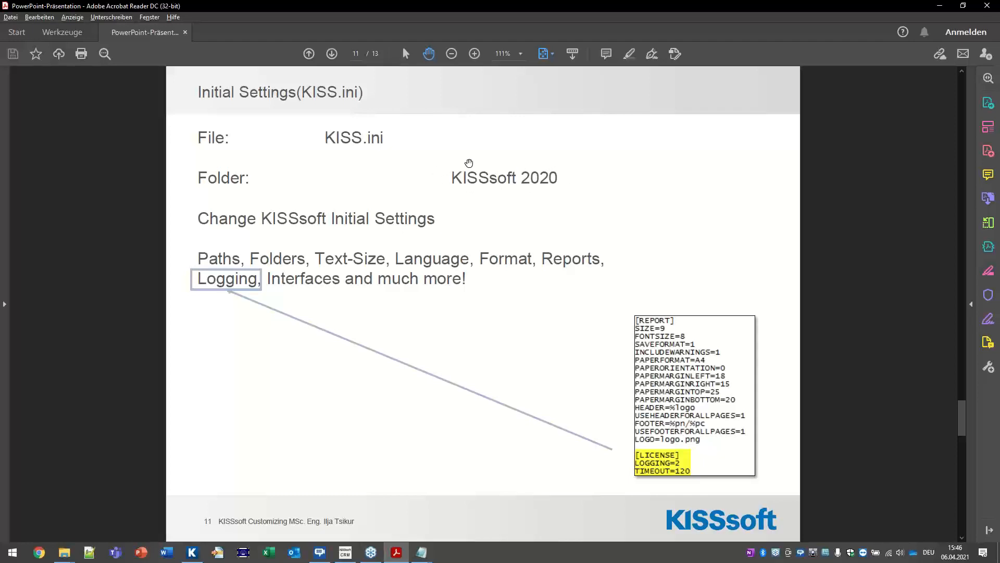
click(62, 555)
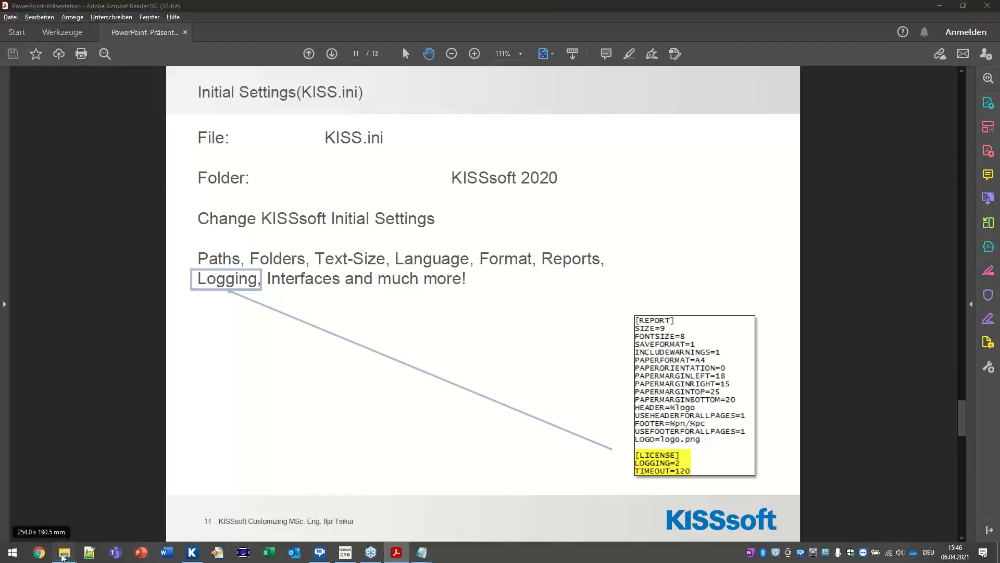
Step: Open kiss.ini from C:\Programme\KISSsoft 2020 in Notepad using Bearbeiten
click(51, 513)
click(553, 346)
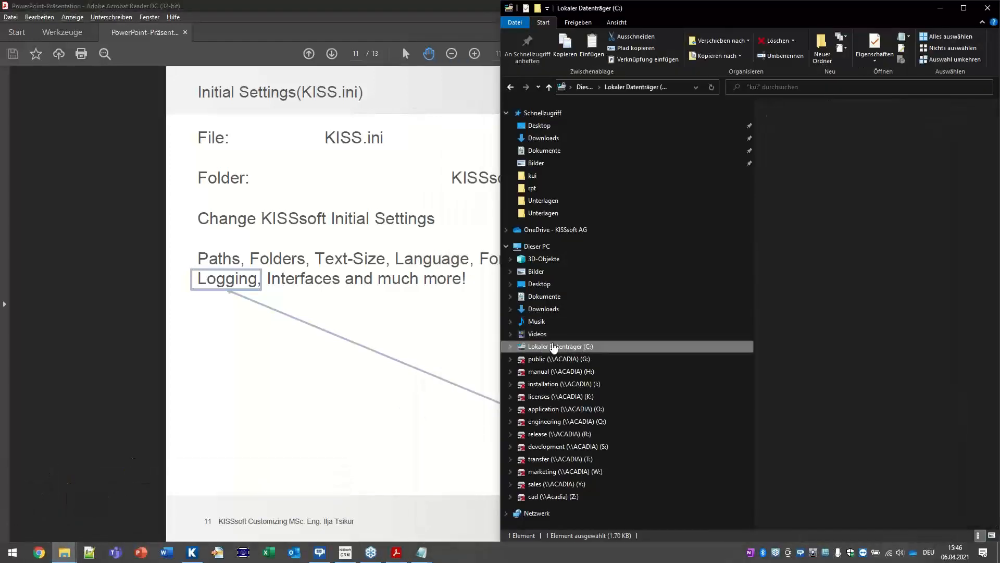
double_click(860, 207)
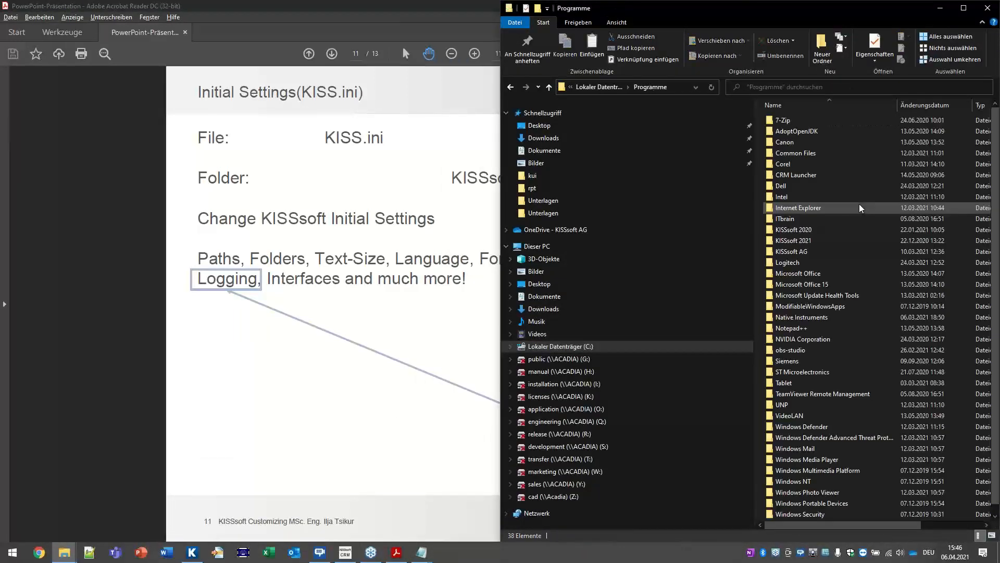
double_click(844, 230)
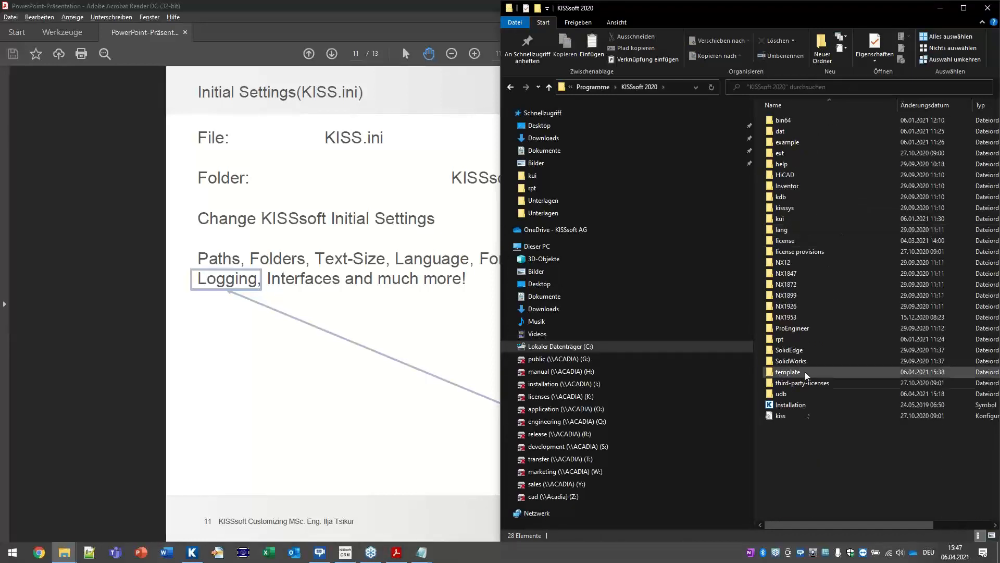
click(781, 416)
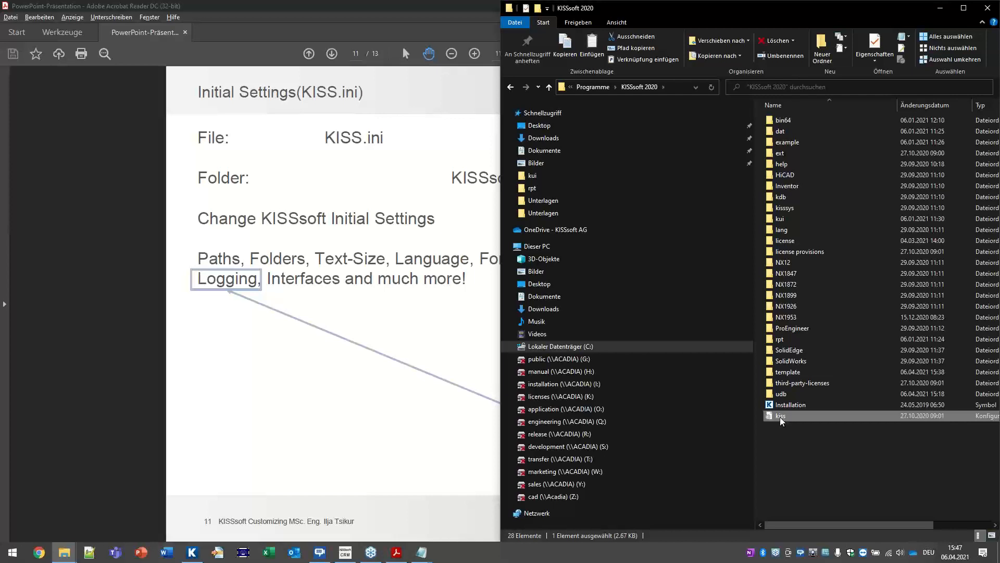
right_click(809, 417)
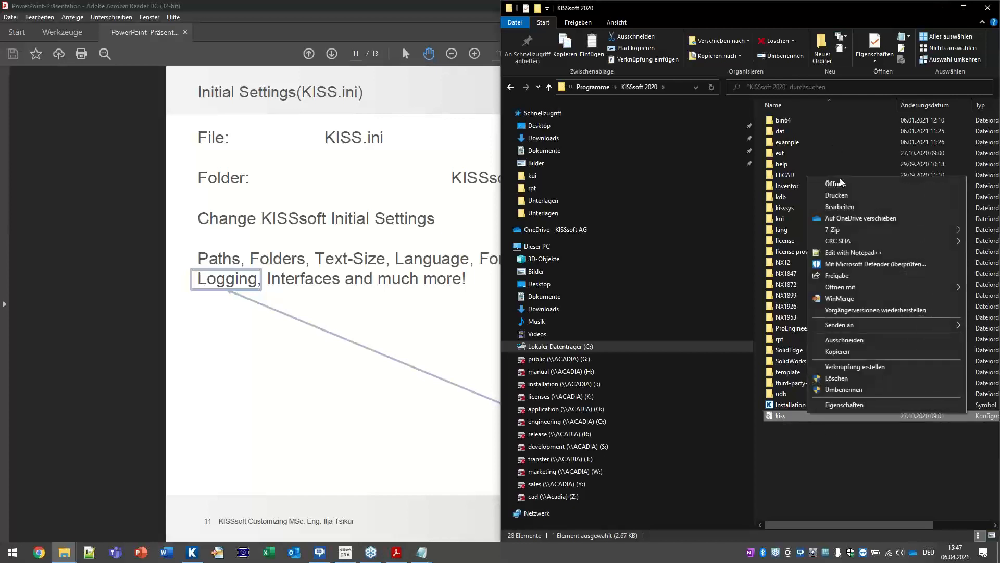
click(849, 206)
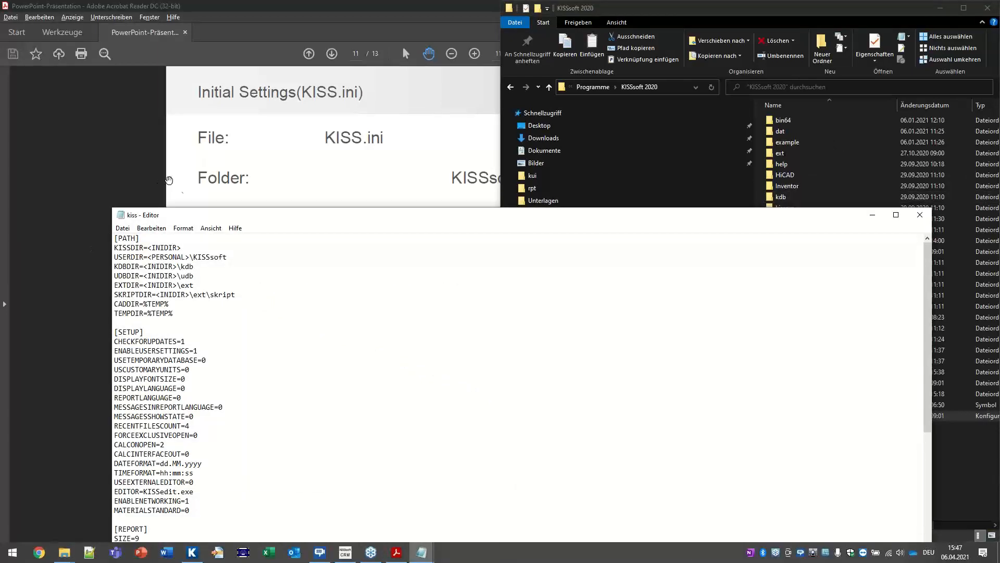
Step: Maximize and zoom kiss.ini, then review the [PATH] entries, highlighting KDBDIR=<INIDIR>\kdb
double_click(186, 220)
key(ctrl+plus)
key(ctrl+plus)
key(ctrl+plus)
key(ctrl+plus)
key(ctrl+plus)
key(ctrl+plus)
key(ctrl+plus)
key(ctrl+plus)
key(ctrl+plus)
key(ctrl+plus)
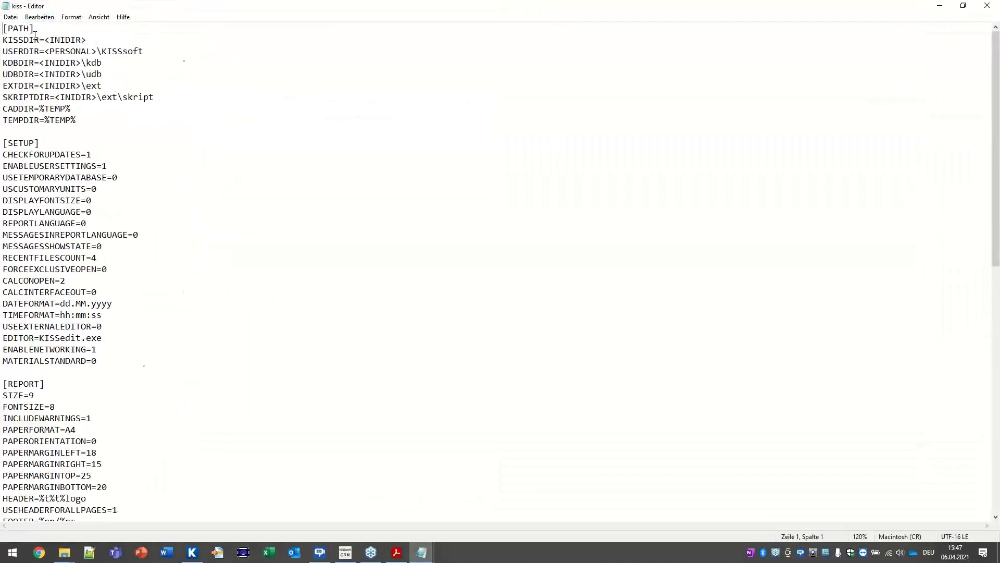
drag(142, 185, 1, 55)
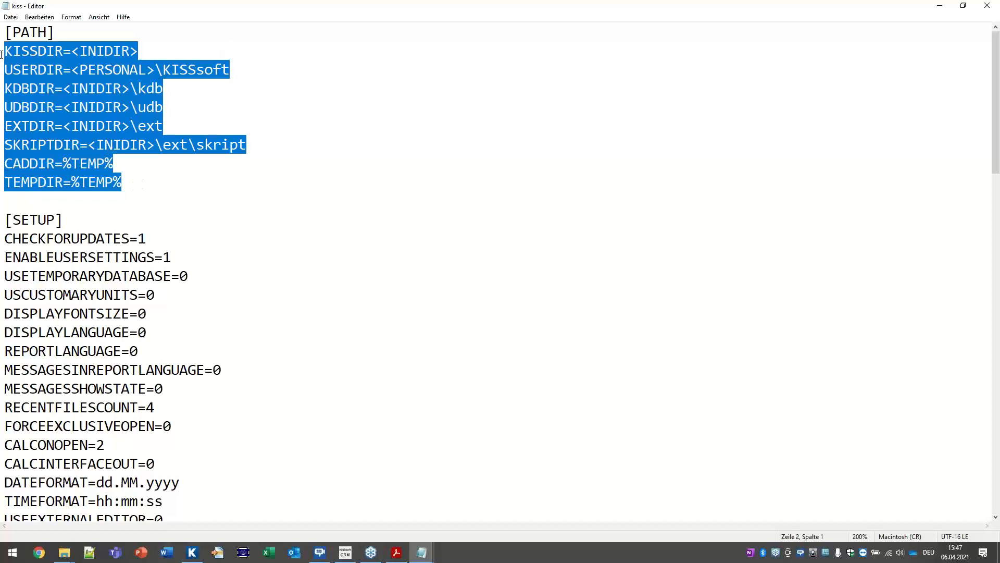
click(35, 94)
double_click(30, 89)
drag(63, 88, 164, 84)
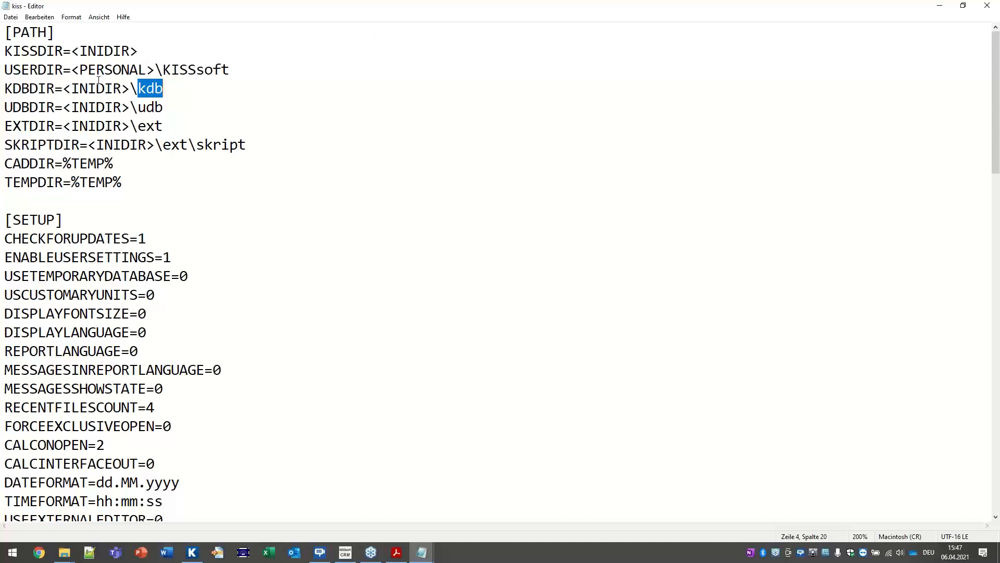
drag(64, 89, 130, 88)
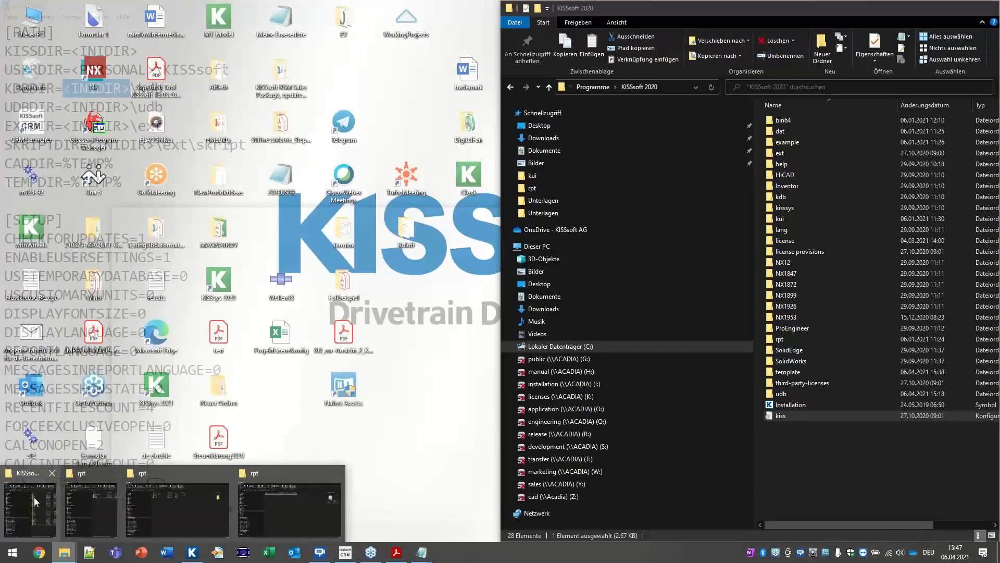
Step: Compare KDBDIR with the kdb folder inside KISSsoft 2020 in File Explorer
click(33, 497)
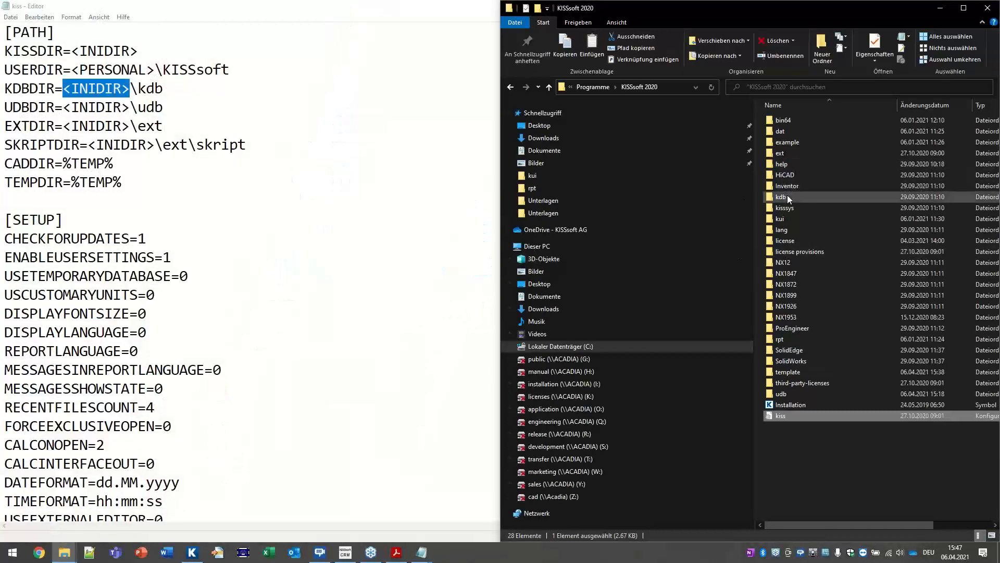
click(780, 197)
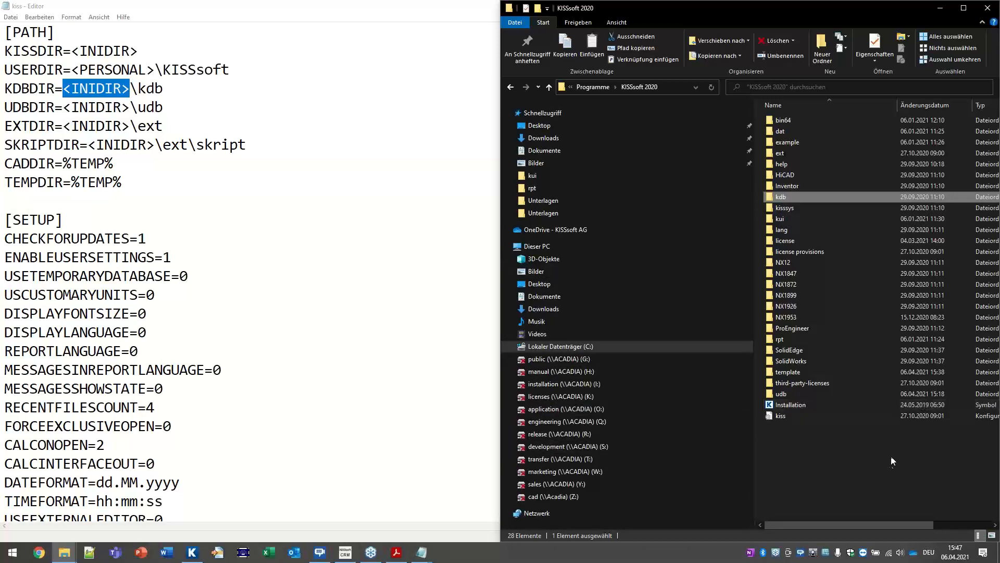
click(798, 416)
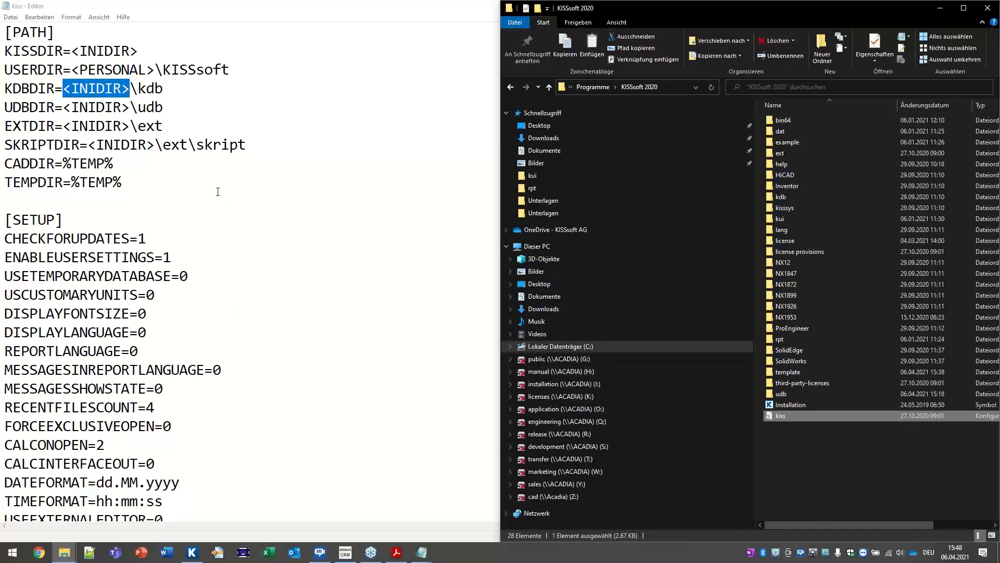
double_click(87, 88)
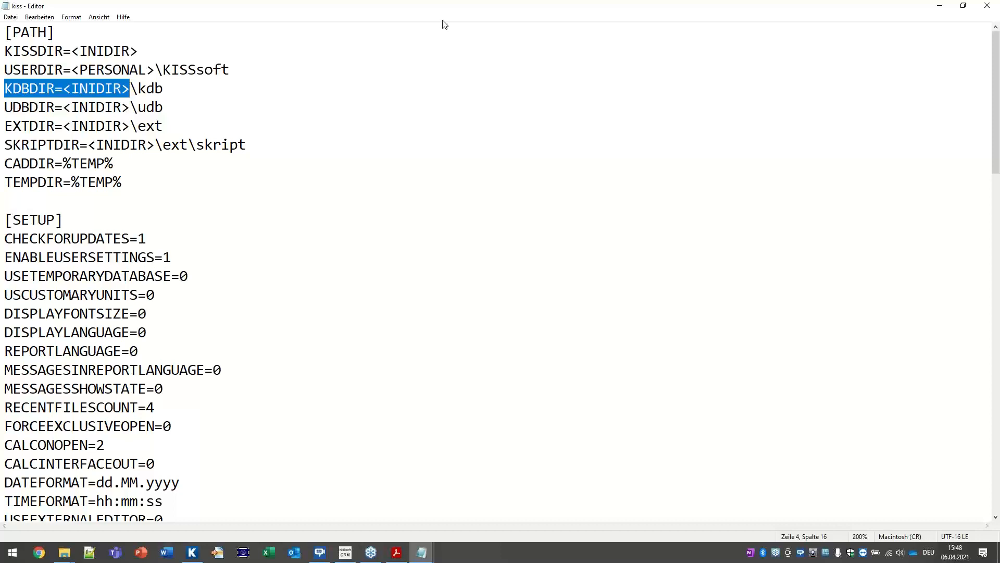
Step: Highlight the [LICENSE] section and its LOGGING=0 setting in kiss.ini
scroll(226, 344, down, 20)
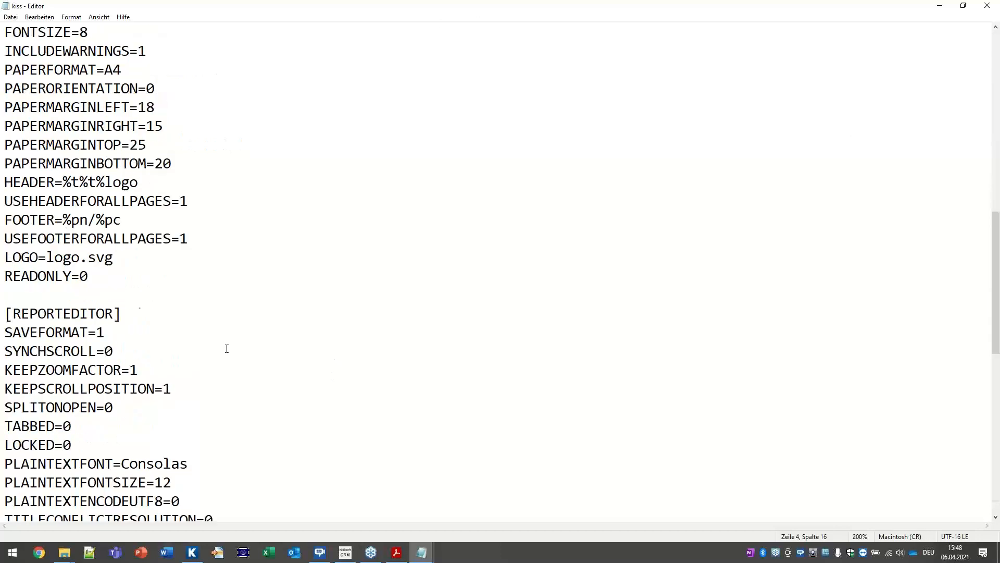
scroll(229, 318, up, 4)
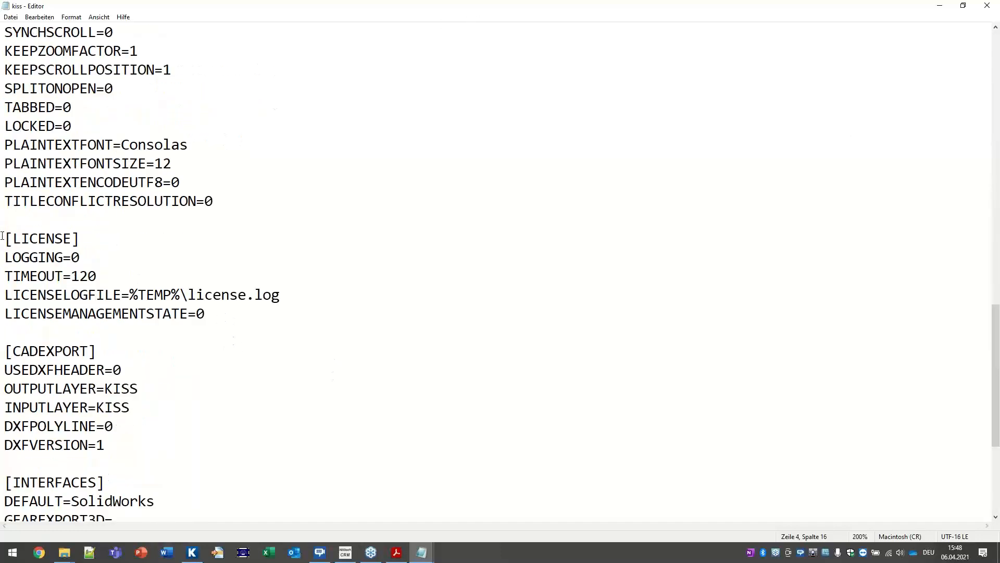
drag(2, 235, 141, 235)
drag(85, 256, 7, 258)
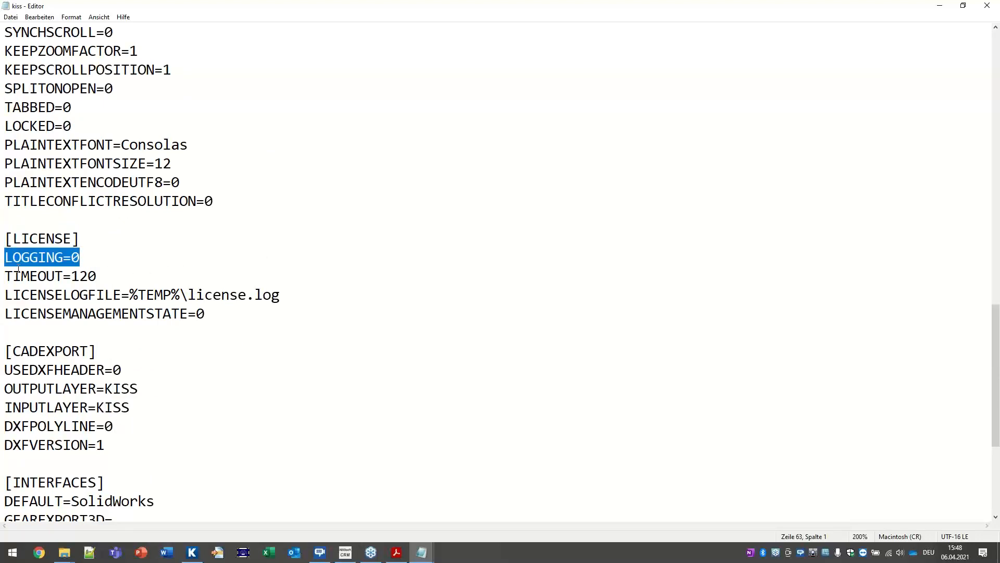
click(76, 257)
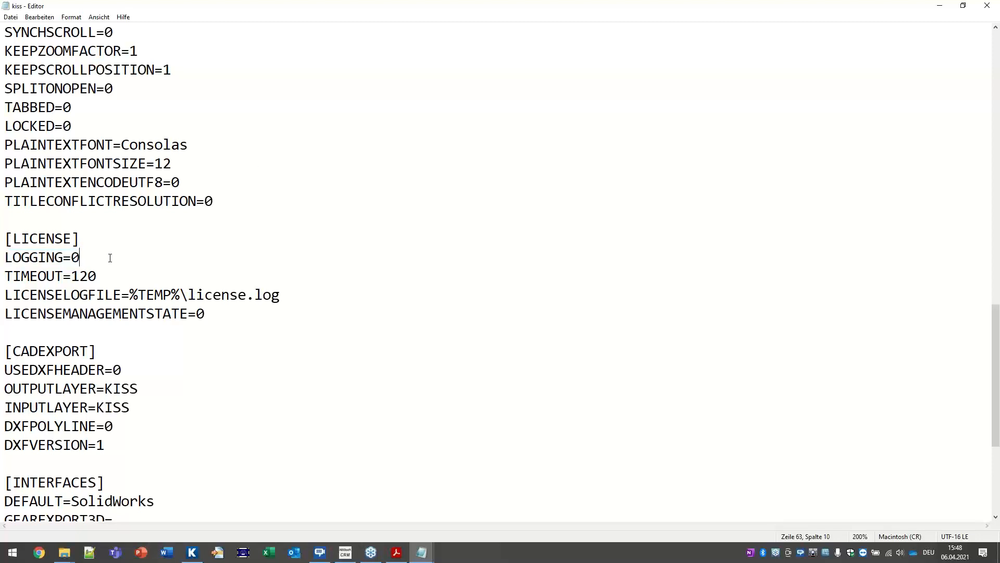
key(shift+Left)
Step: Highlight the TIMEOUT=120 setting and the LICENSELOGFILE path
double_click(79, 275)
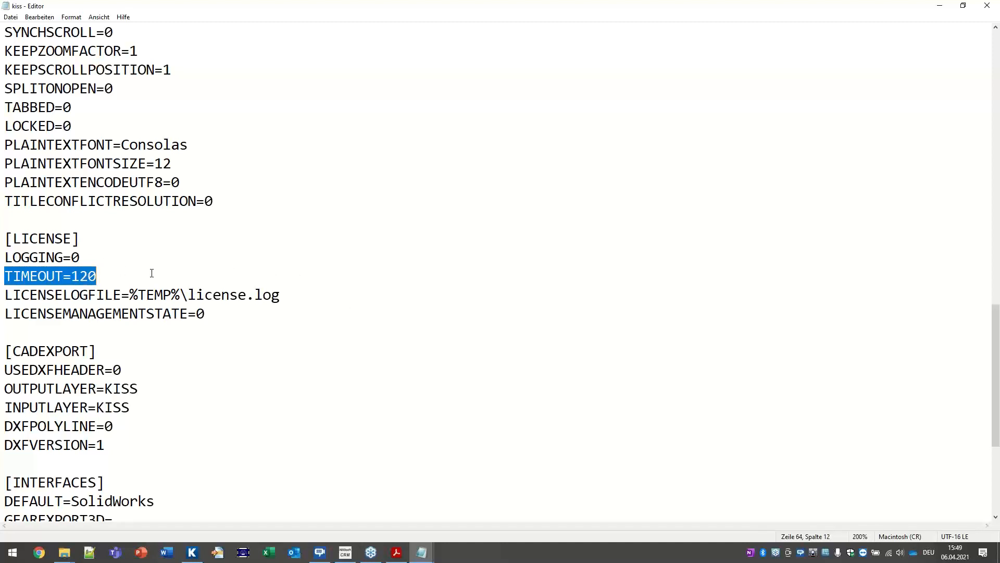
double_click(86, 274)
drag(129, 295, 309, 293)
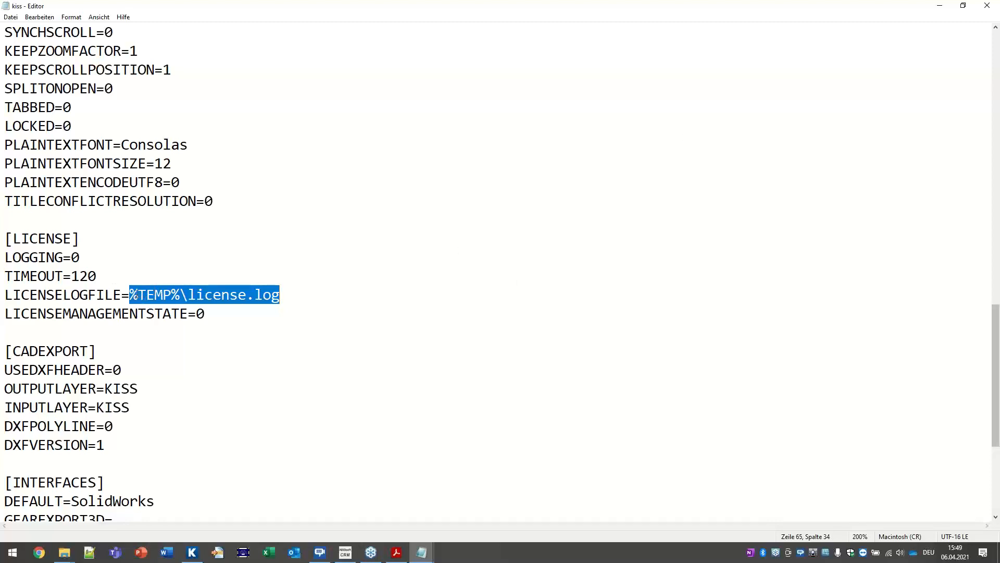
click(286, 295)
drag(304, 295, 133, 295)
Step: Close kiss.ini and bring up slide 12, 'COM Interface', in Acrobat Reader
click(987, 5)
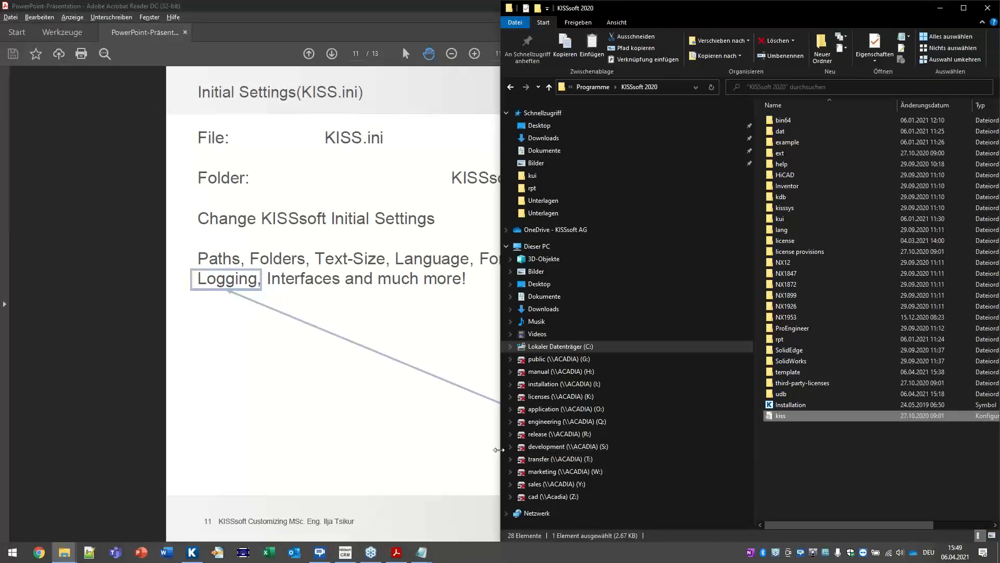
click(479, 351)
scroll(480, 351, down, 2)
scroll(462, 351, up, 1)
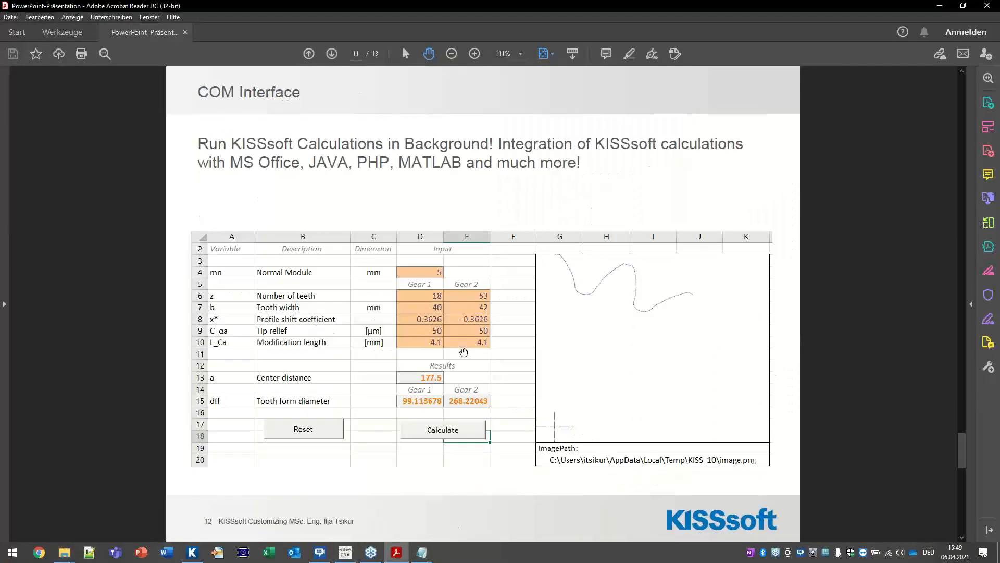